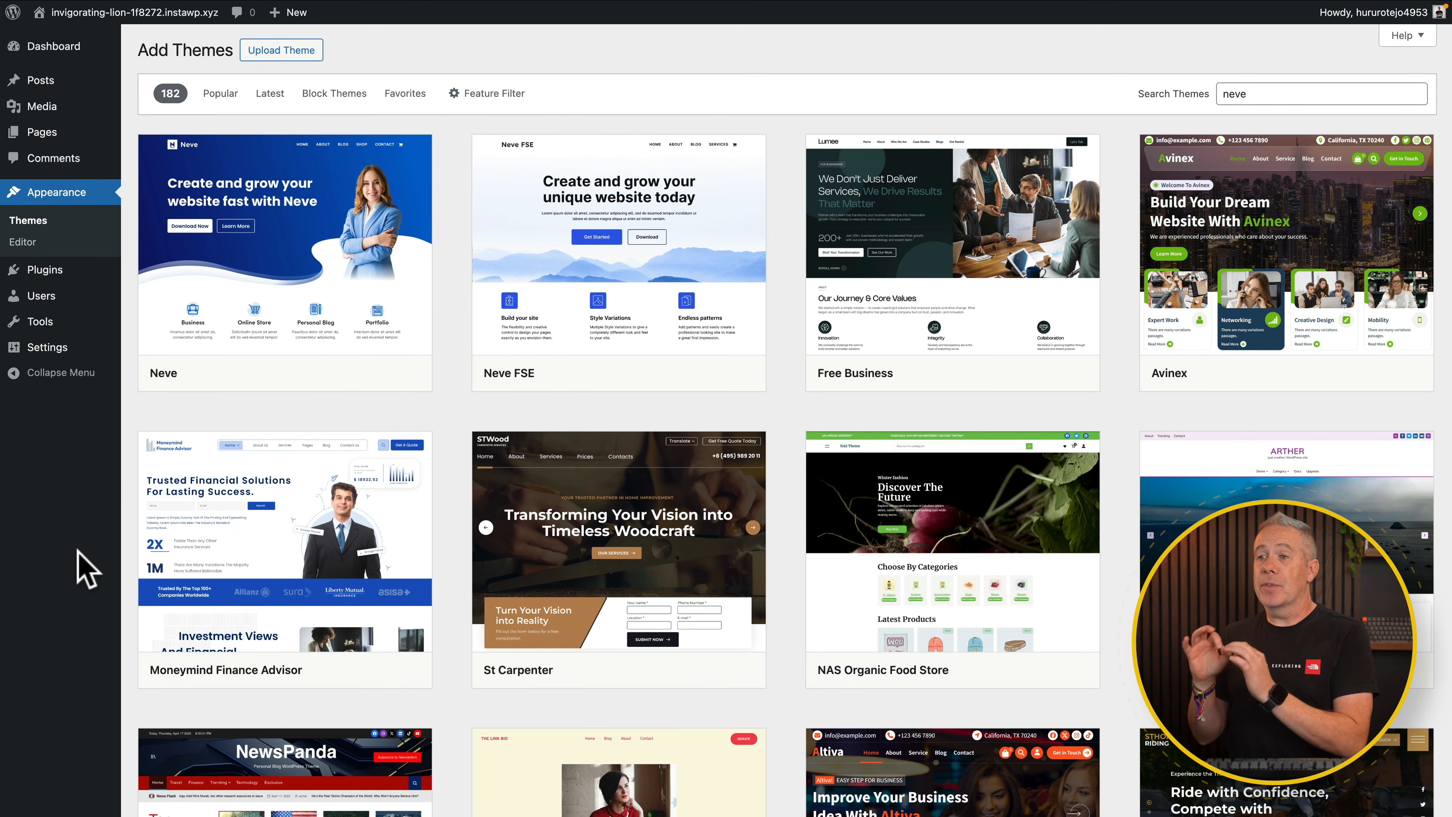
- Install and activate the Neve theme
{"action": "mouse_move", "coordinate": [309, 283]}
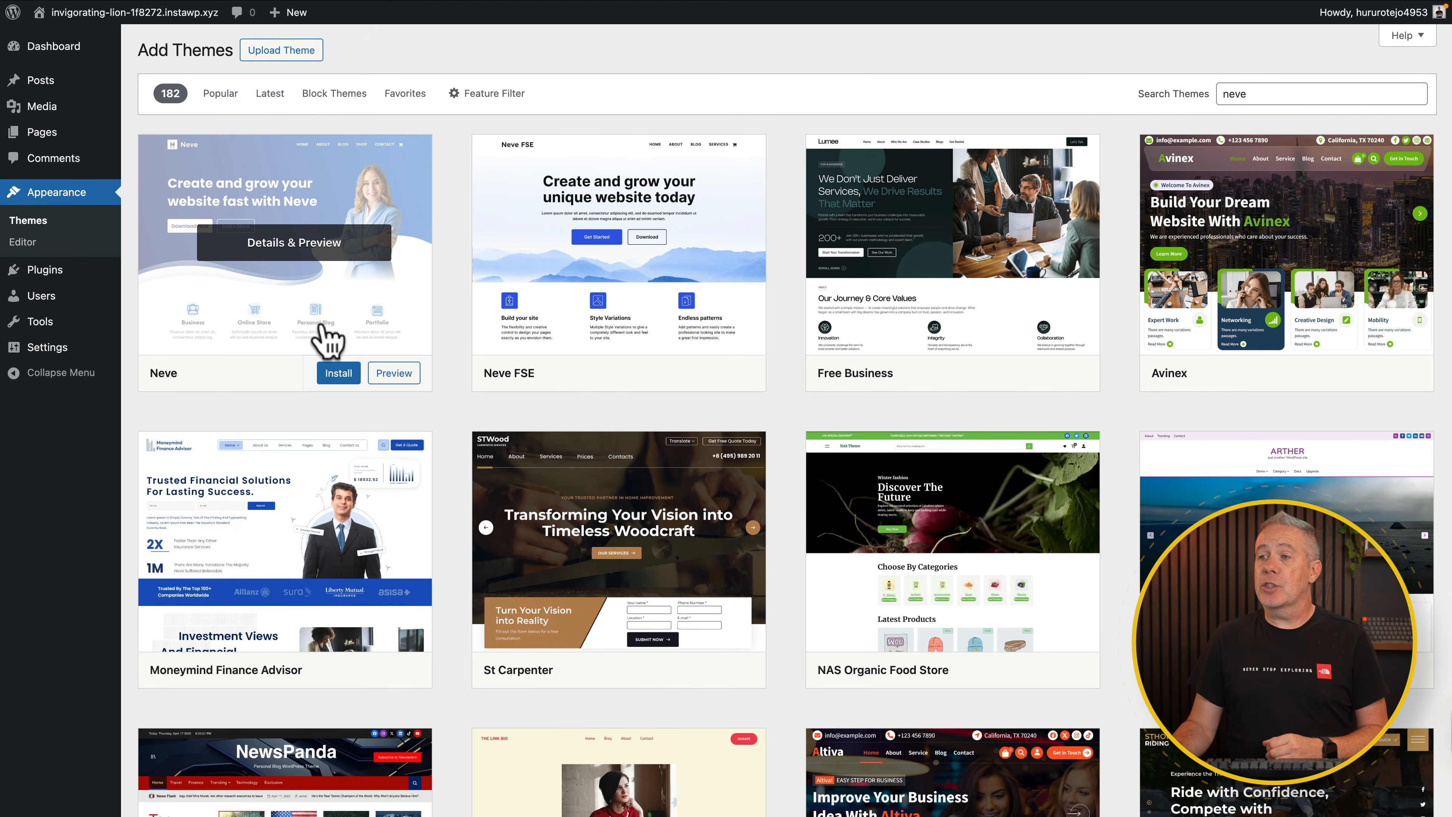
{"action": "left_click", "coordinate": [337, 373]}
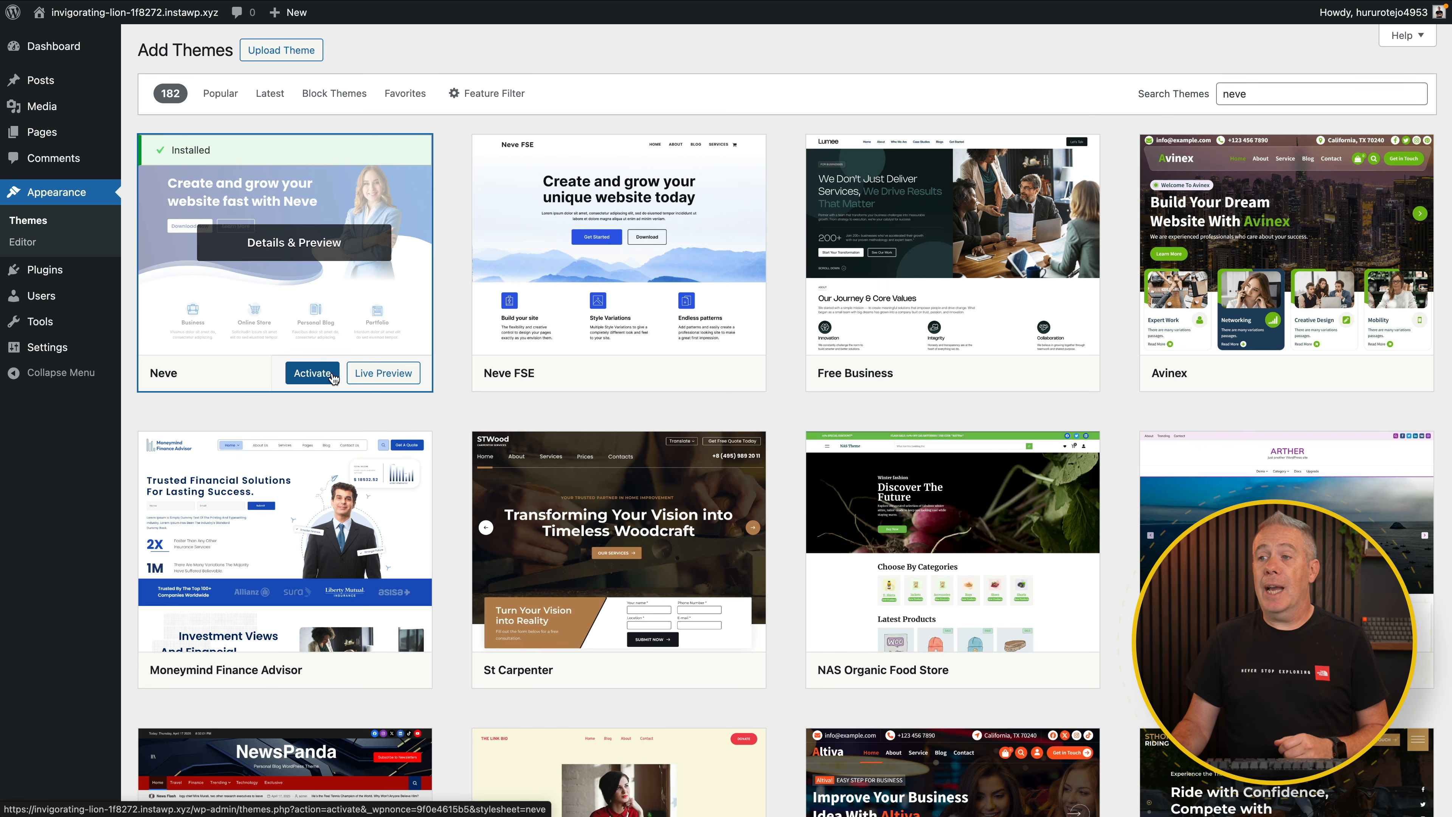
{"action": "left_click", "coordinate": [312, 372]}
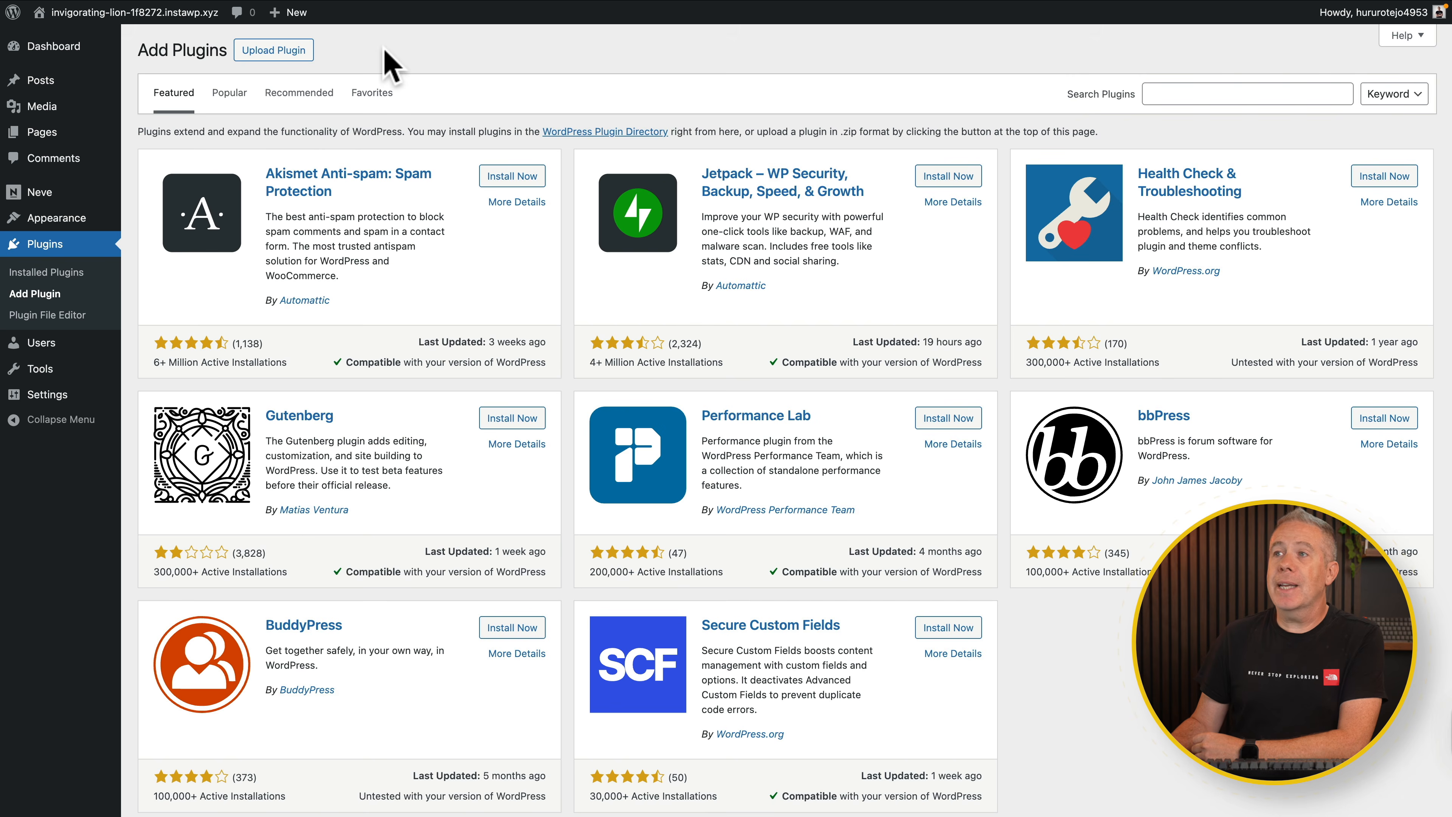
- Upload neve-pro-plugin.zip as a plugin, install it and activate it
{"action": "left_click", "coordinate": [277, 53]}
{"action": "left_click", "coordinate": [670, 186]}
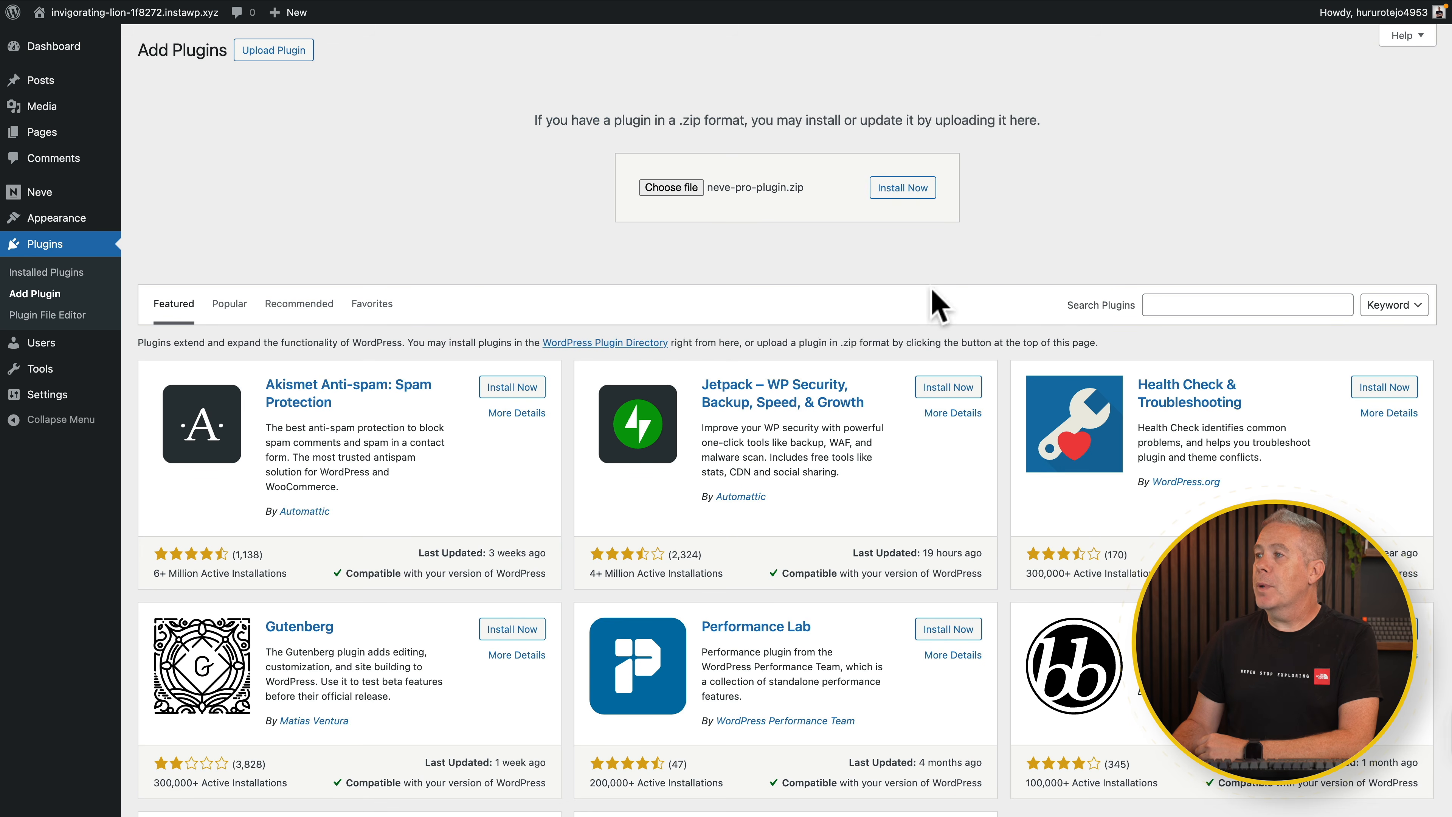
{"action": "left_click", "coordinate": [898, 192]}
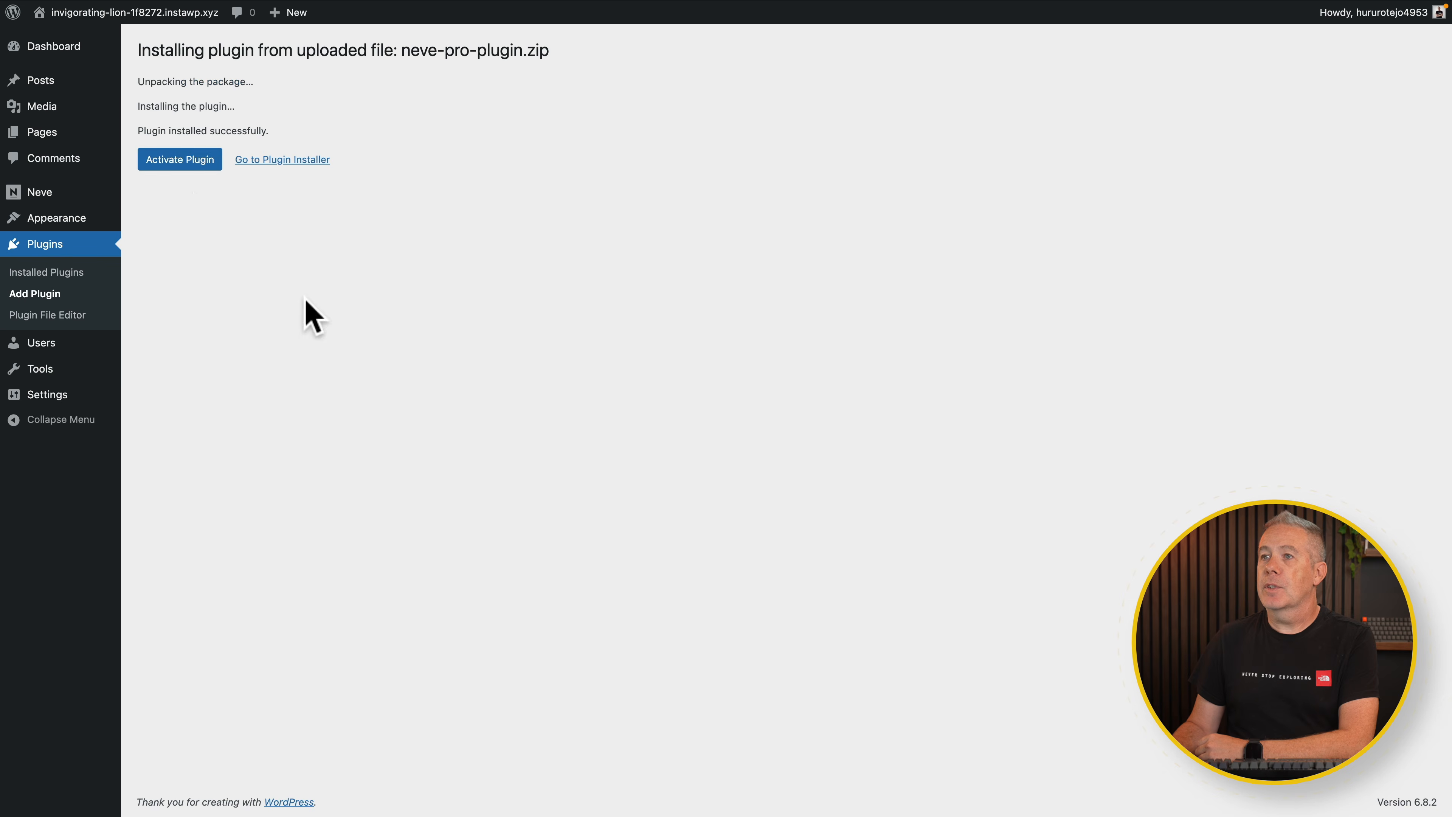
{"action": "left_click", "coordinate": [175, 163]}
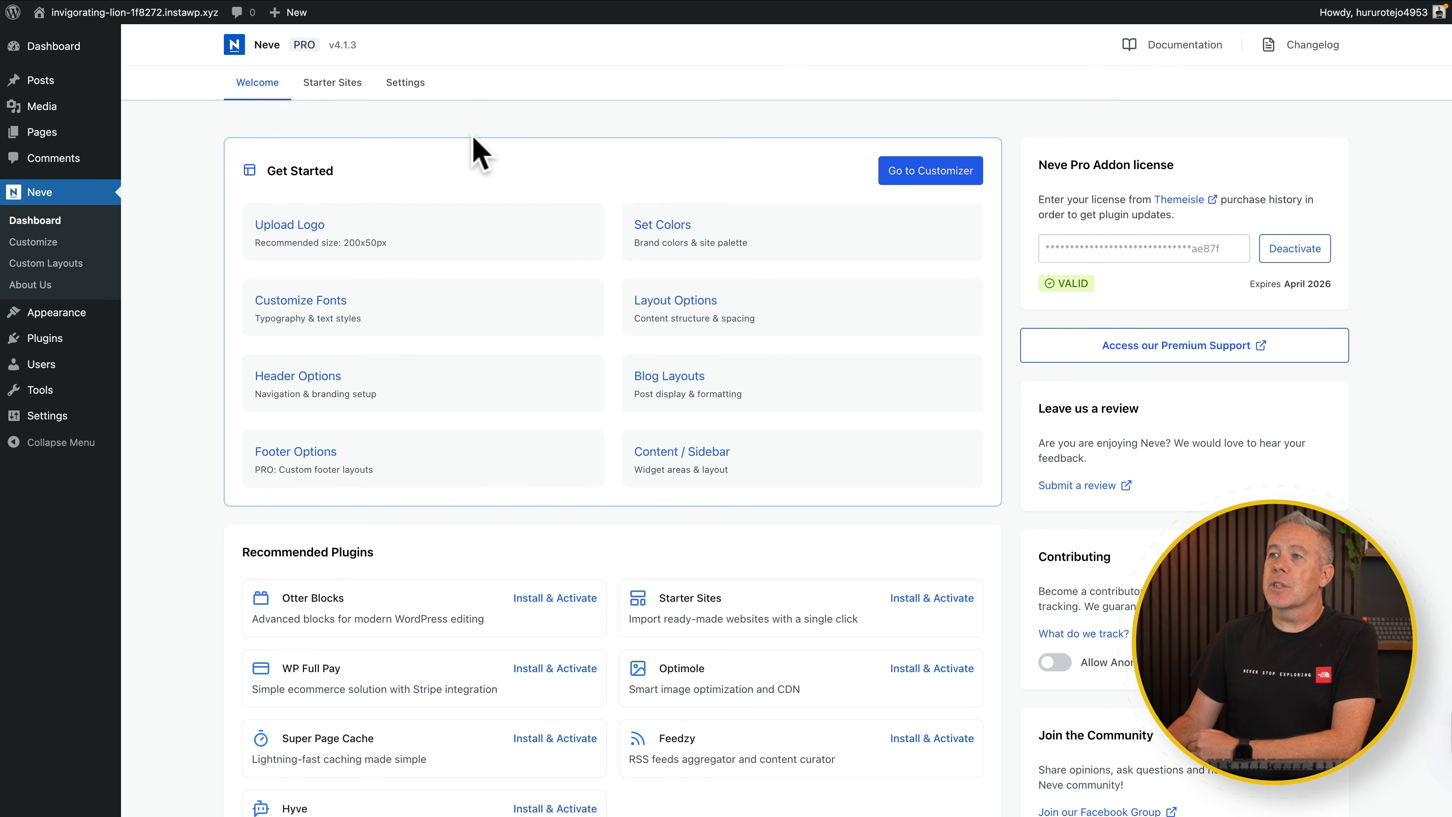
- Install and activate the Starter Sites & Templates by Neve plugin from Neve's starter sites section
{"action": "left_click", "coordinate": [345, 85]}
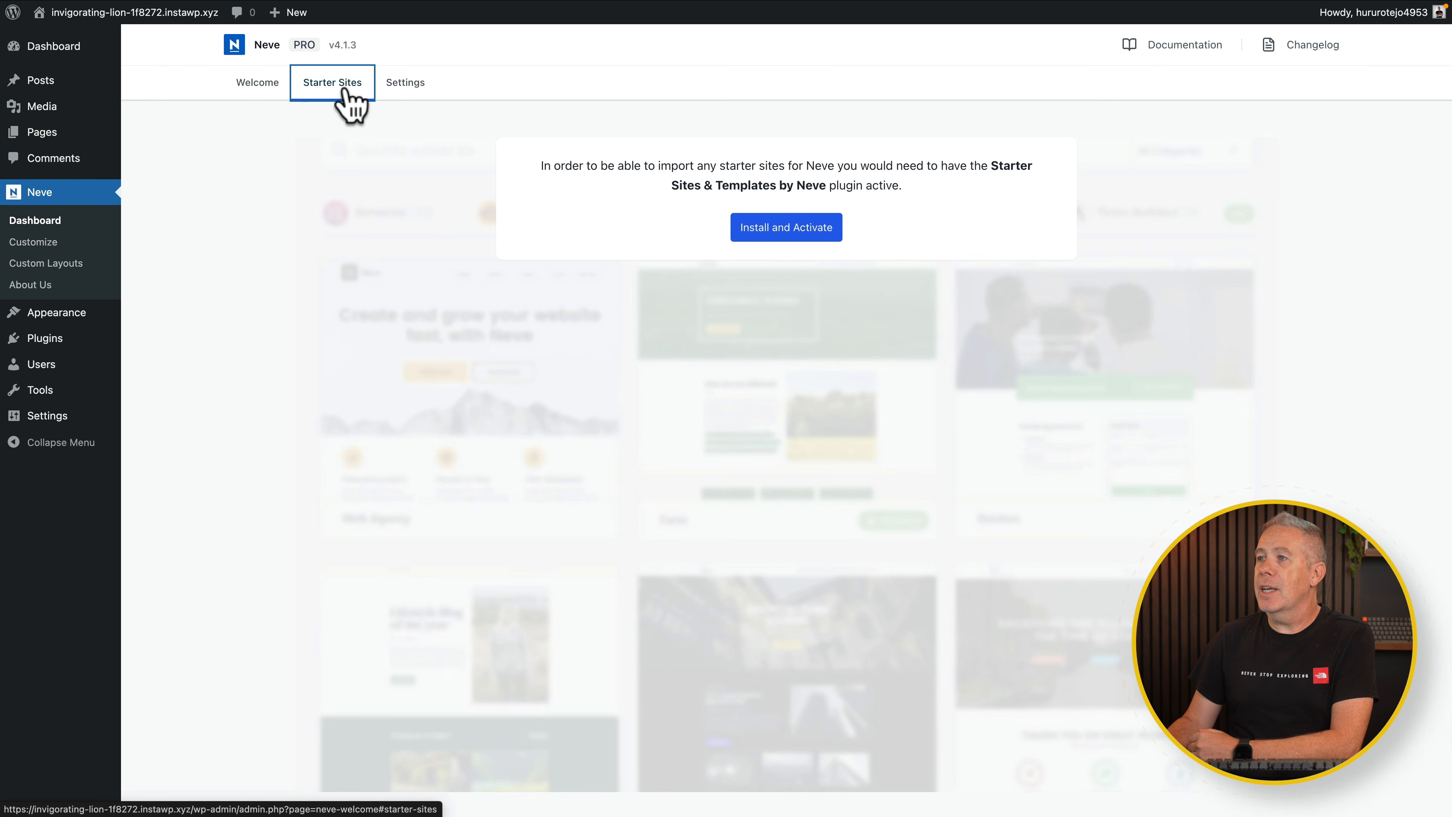
{"action": "left_click", "coordinate": [780, 226]}
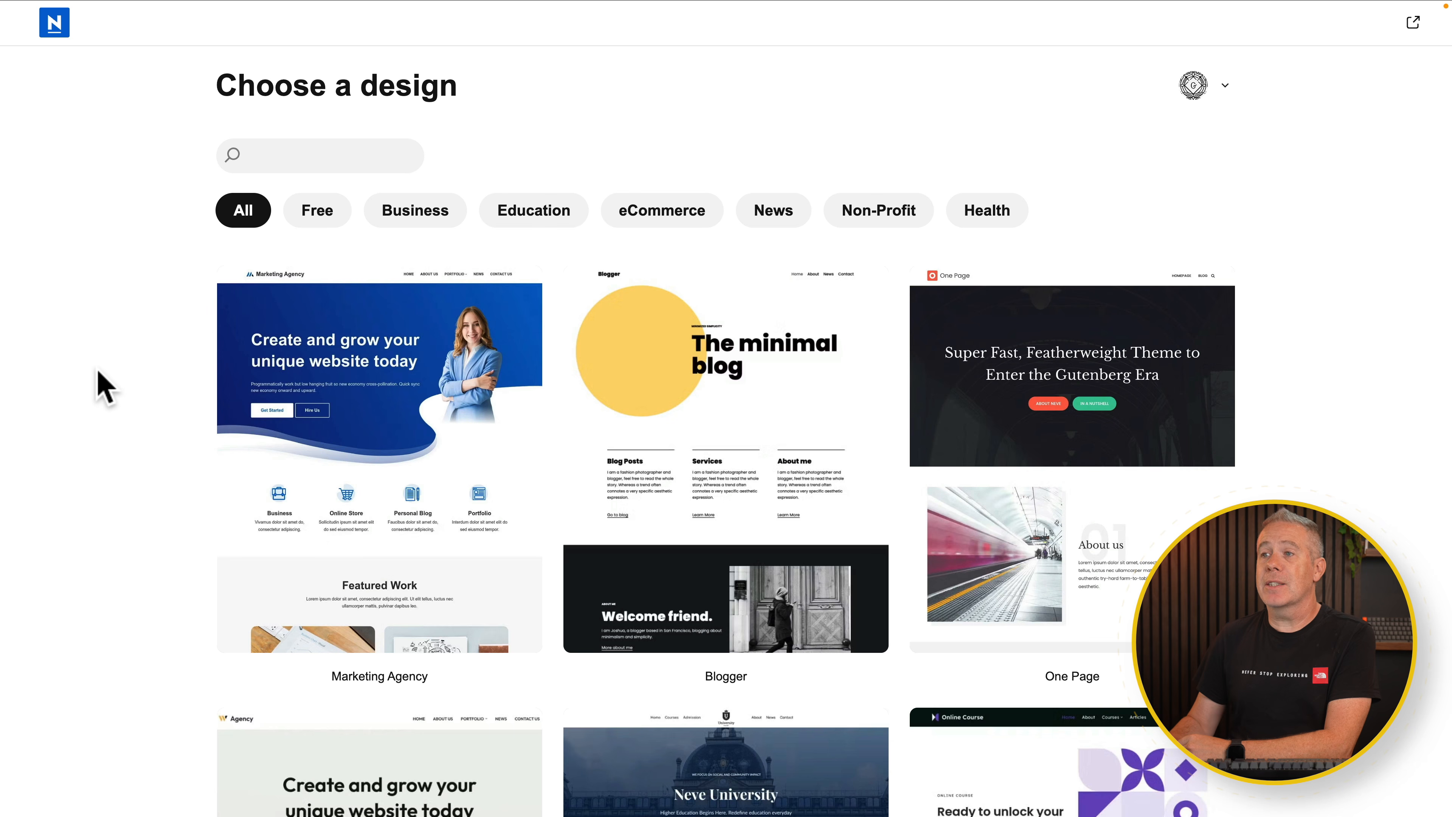
- Browse the starter site designs in the Free, Business, Education and eCommerce categories
{"action": "left_click", "coordinate": [320, 220]}
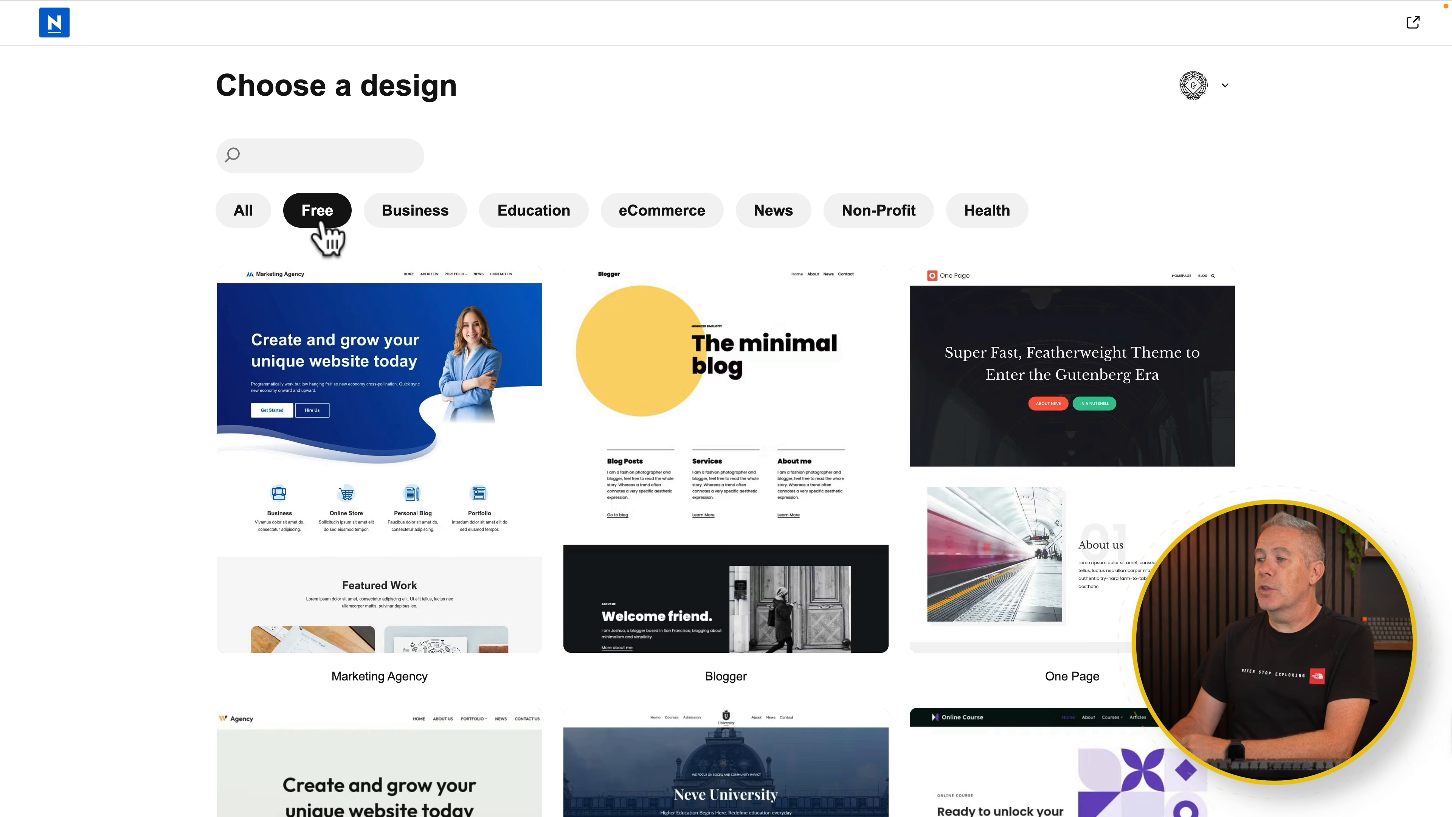
{"action": "left_click", "coordinate": [414, 220]}
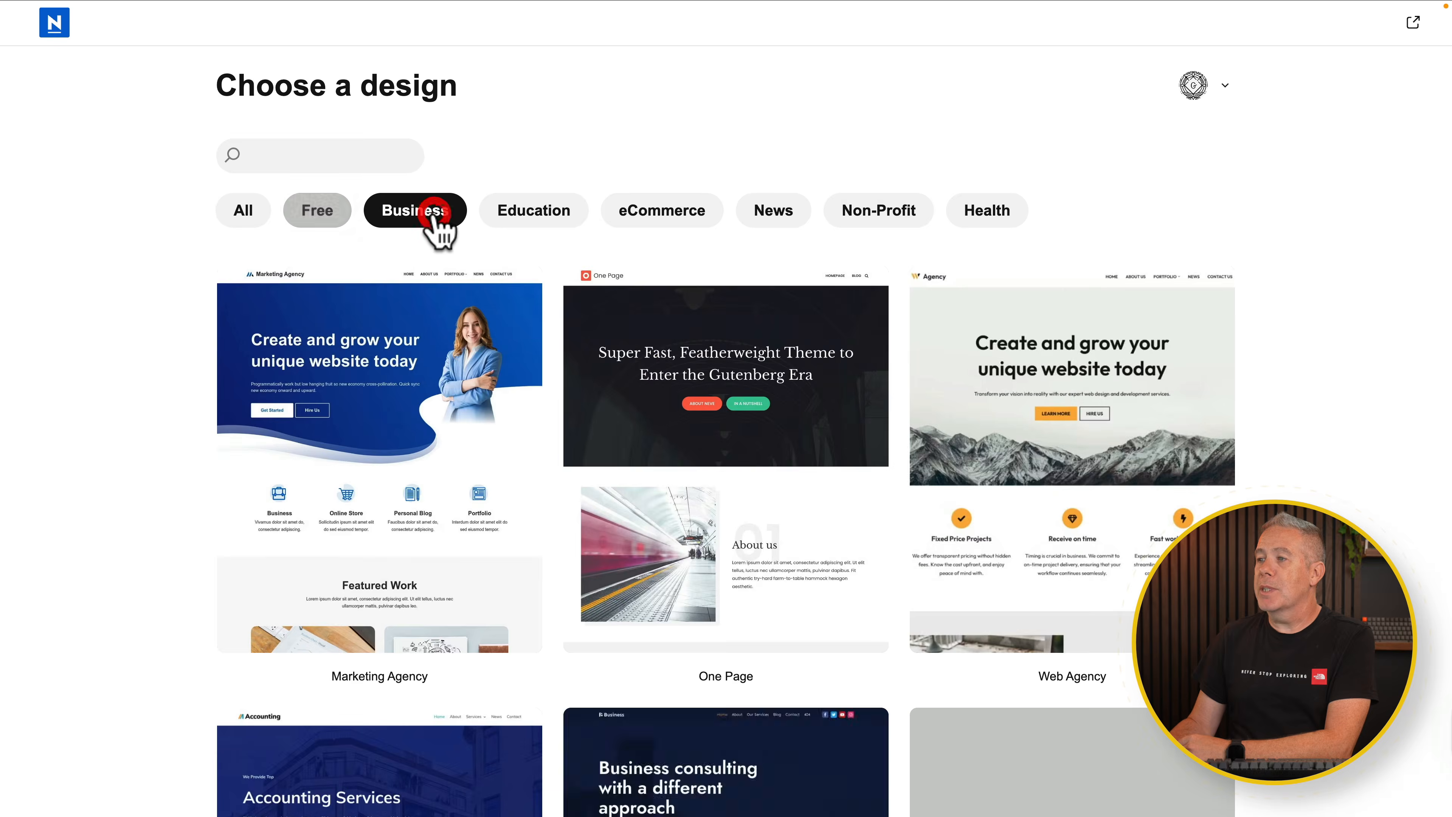
{"action": "left_click", "coordinate": [530, 213]}
{"action": "left_click", "coordinate": [651, 220]}
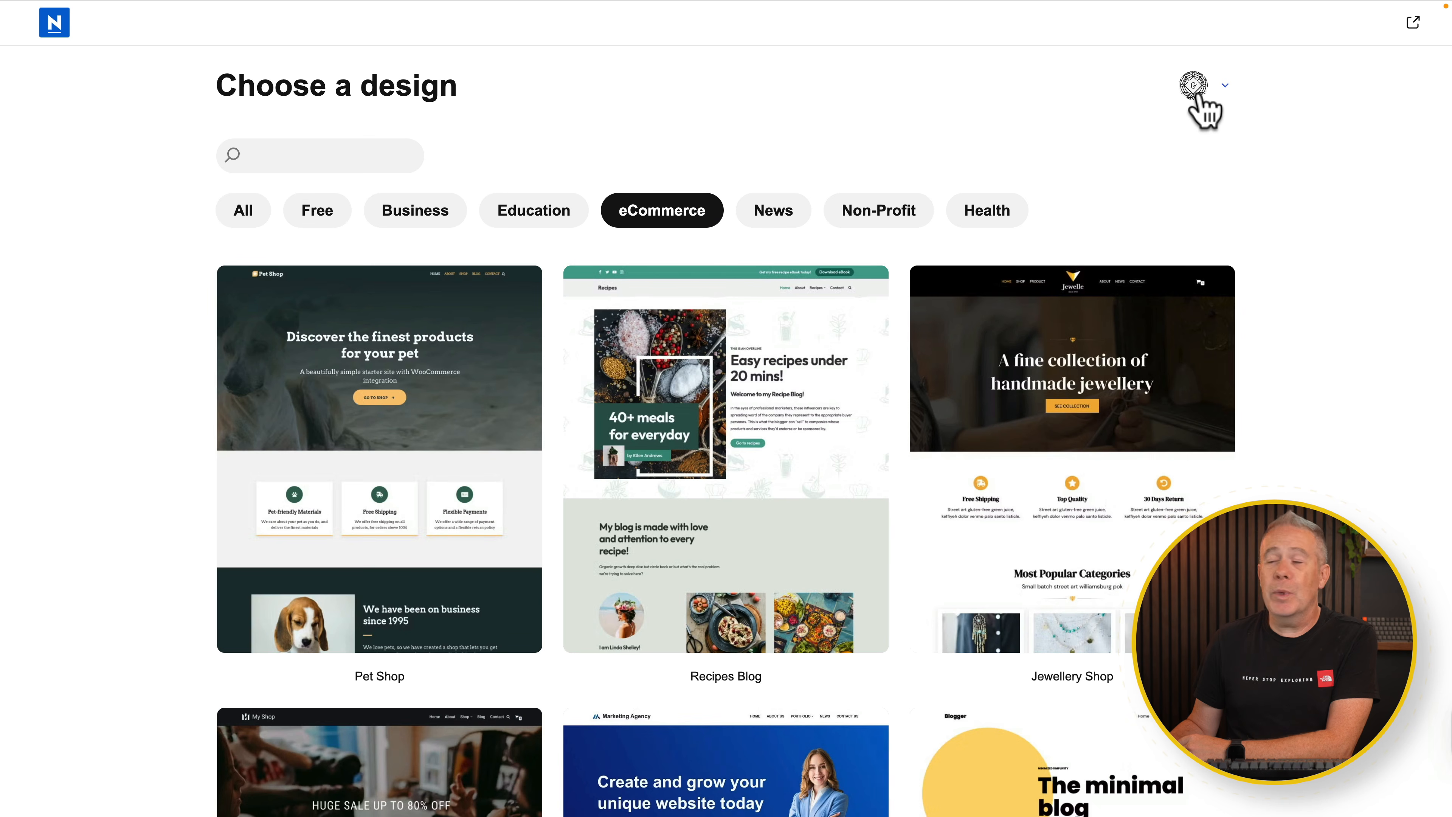
- Switch the starter designs to Elementor, filter them by Non-Profit and choose the Nonprofit template
{"action": "left_click", "coordinate": [1224, 86]}
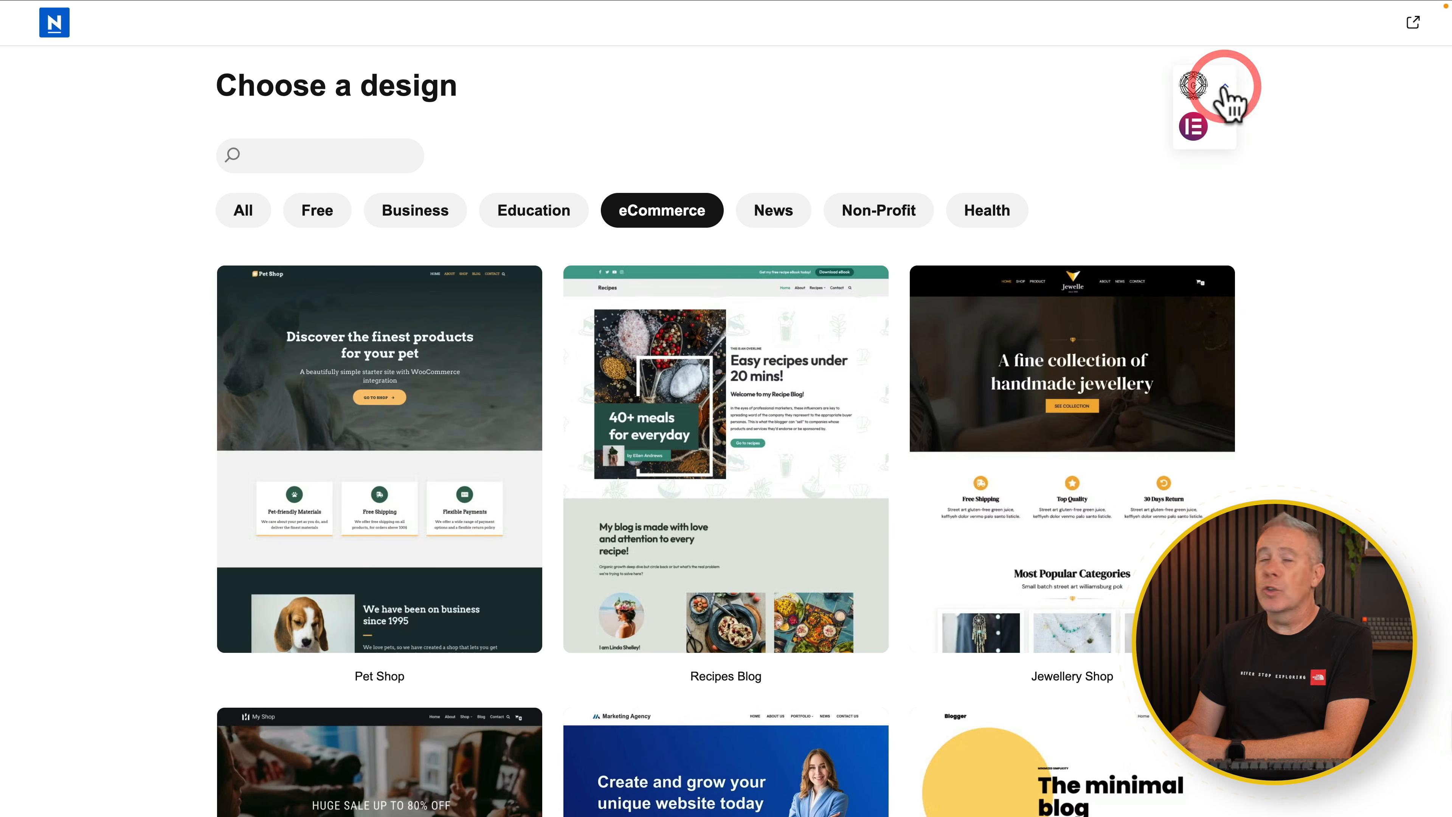
{"action": "left_click", "coordinate": [1193, 127]}
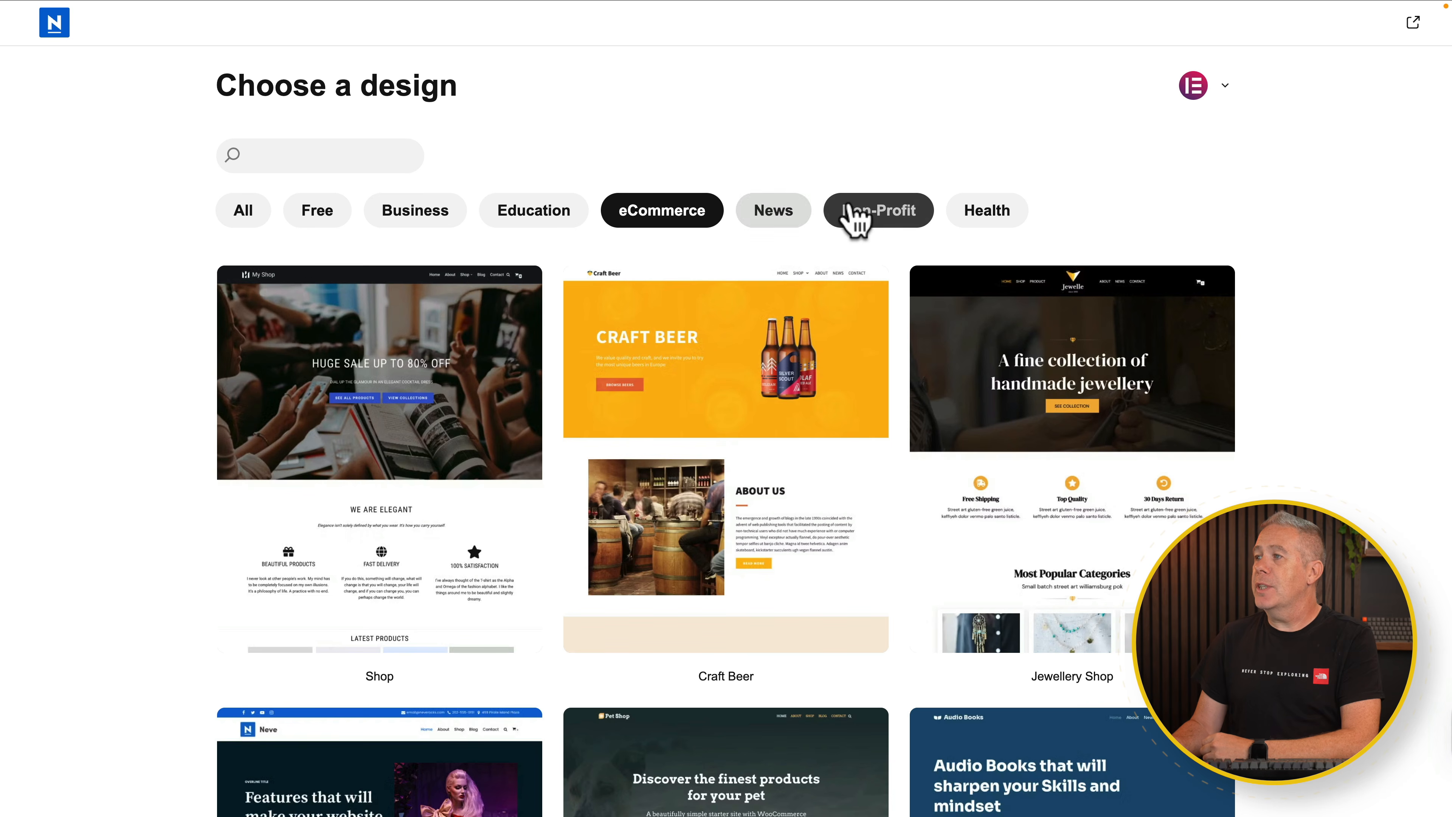
{"action": "left_click", "coordinate": [856, 220]}
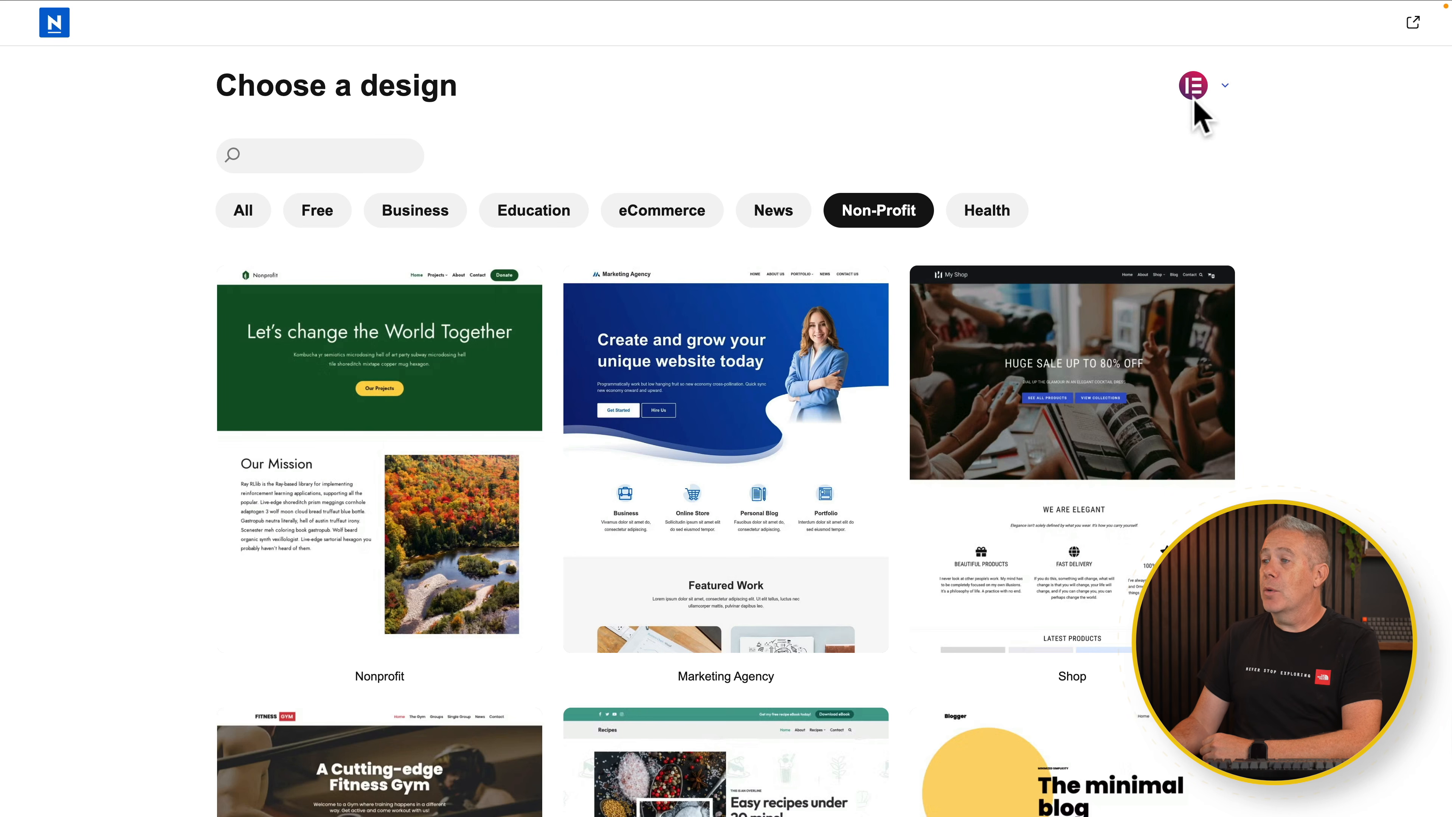
{"action": "left_click", "coordinate": [438, 418]}
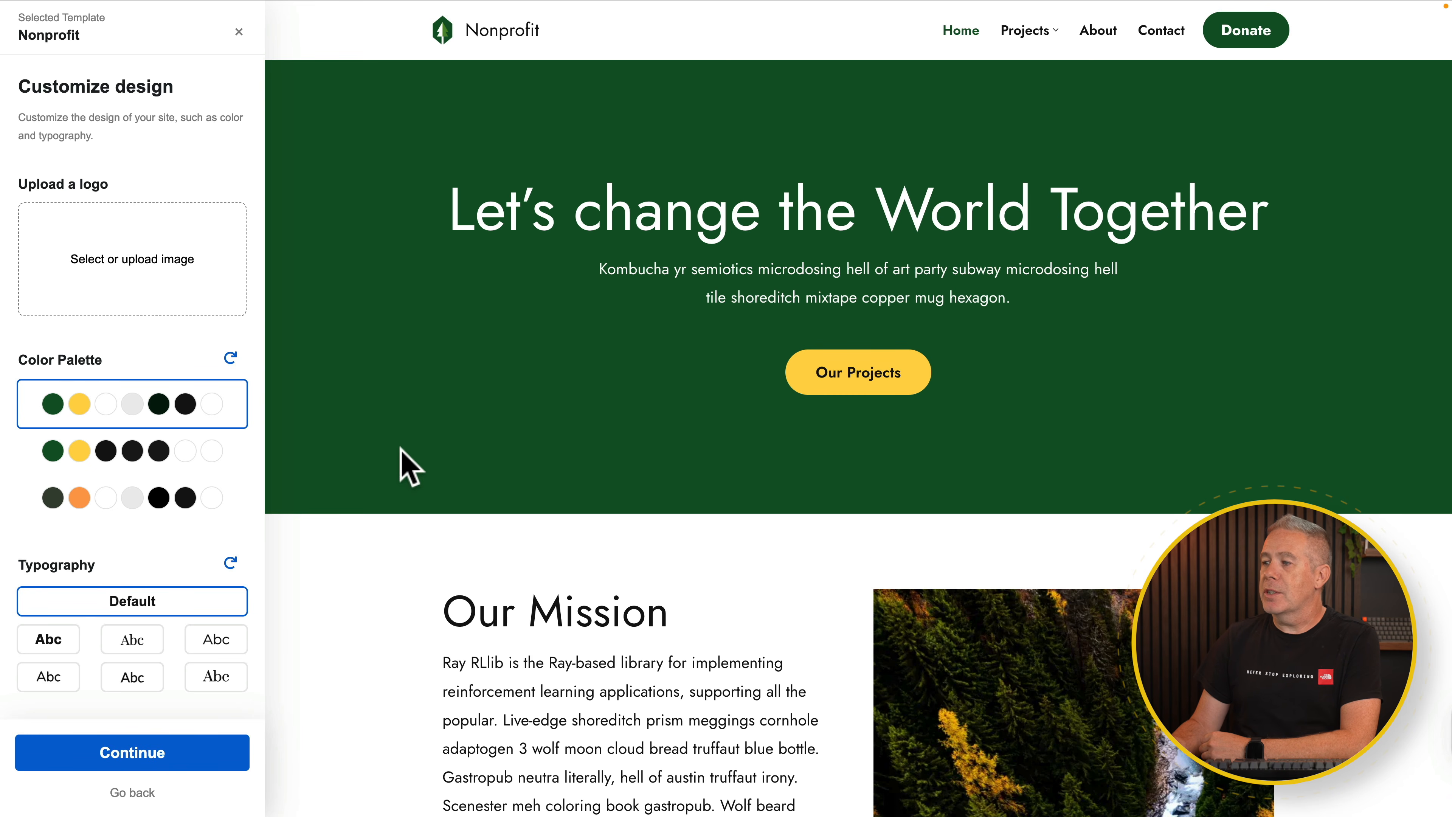
- Try the two alternative color palettes on the Nonprofit template and restore the first palette
{"action": "scroll", "coordinate": [404, 445], "scroll_direction": "down", "scroll_amount": 5}
{"action": "scroll", "coordinate": [405, 445], "scroll_direction": "up", "scroll_amount": 3}
{"action": "scroll", "coordinate": [404, 445], "scroll_direction": "up", "scroll_amount": 2}
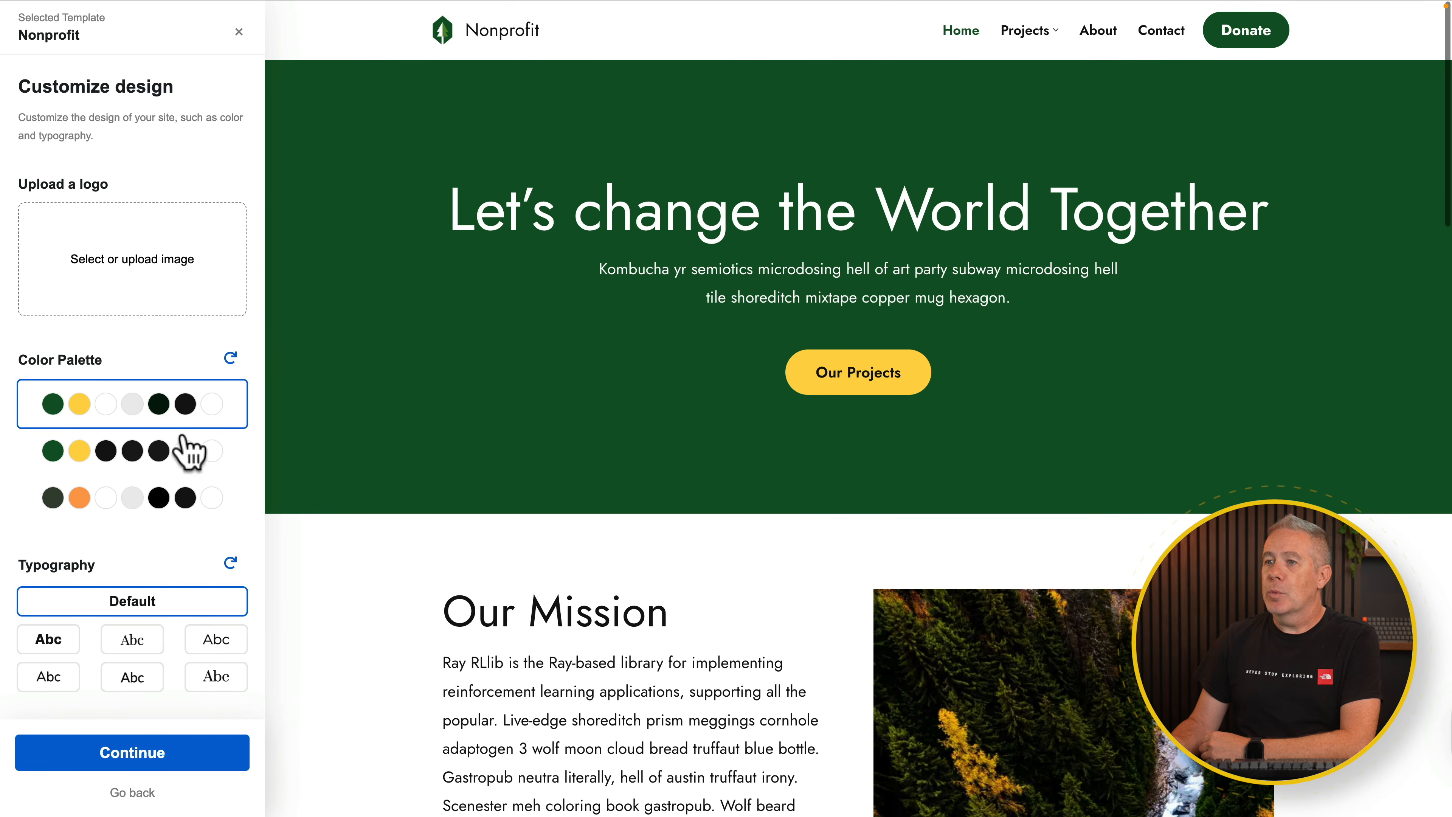
{"action": "left_click", "coordinate": [113, 453]}
{"action": "left_click", "coordinate": [106, 497]}
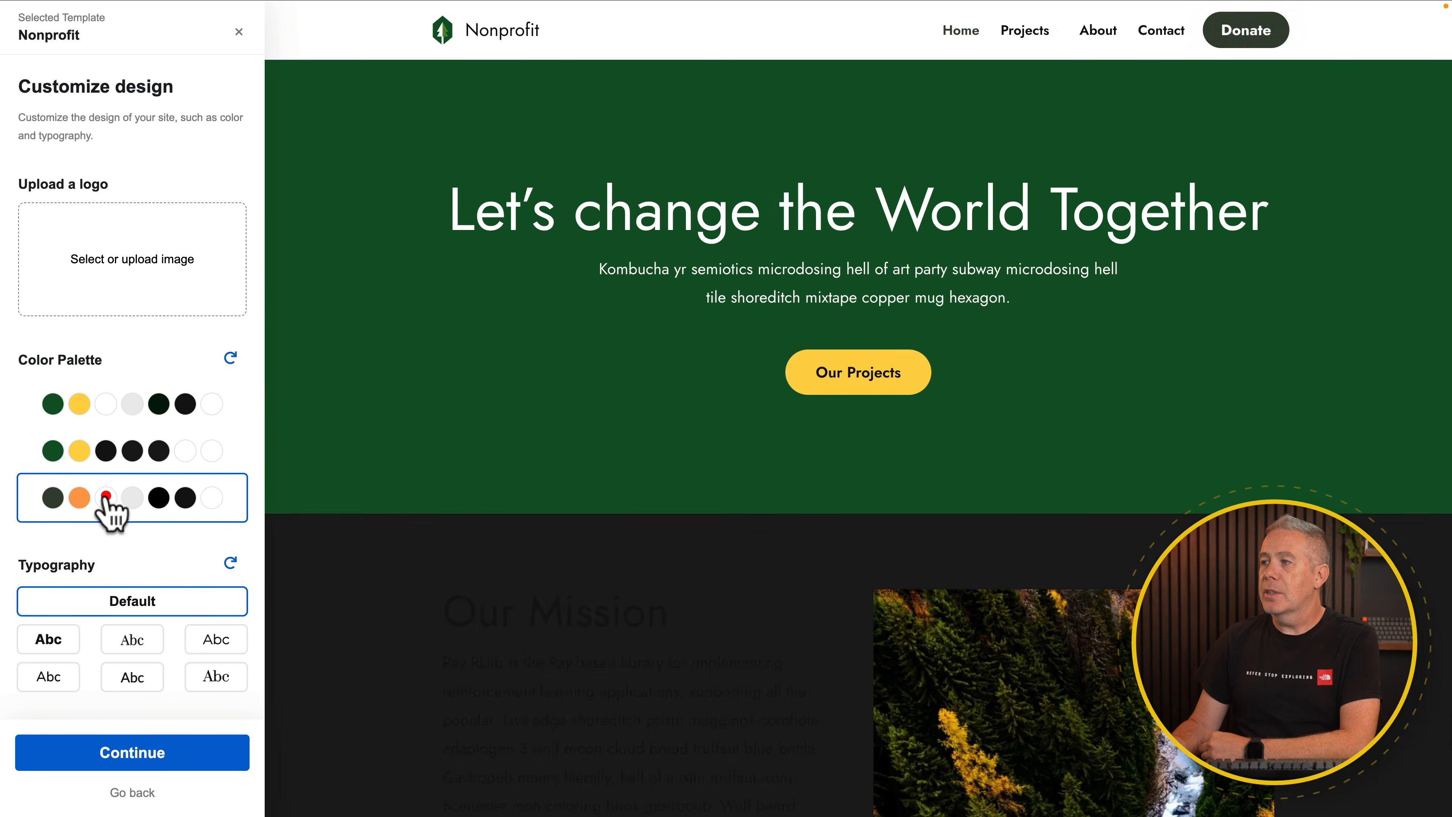
{"action": "left_click", "coordinate": [144, 406]}
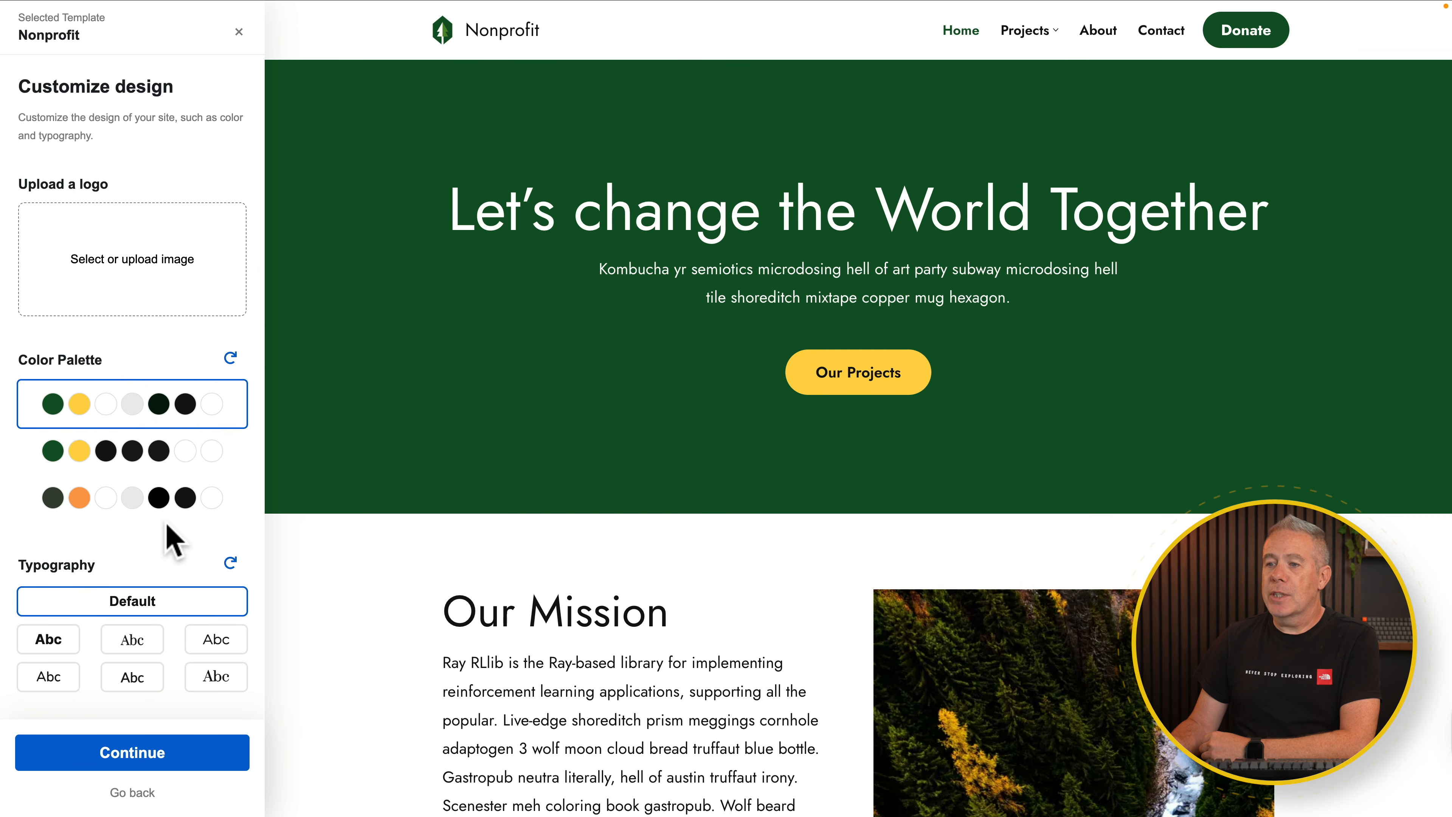
- Compare the typography presets on the Nonprofit template and choose the serif preset in the middle of the first row
{"action": "left_click", "coordinate": [52, 639]}
{"action": "left_click", "coordinate": [117, 640]}
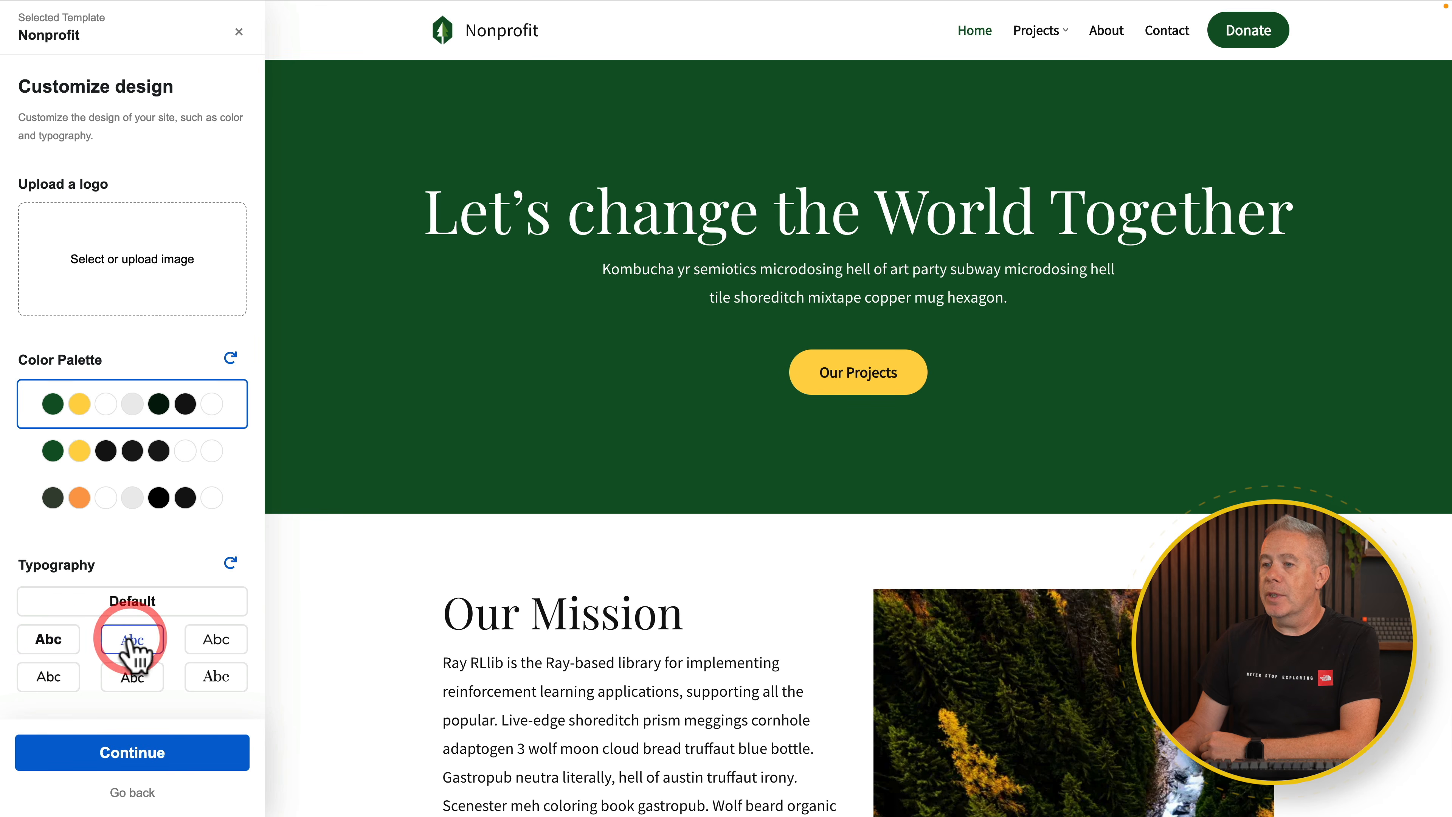
{"action": "left_click", "coordinate": [211, 640]}
{"action": "left_click", "coordinate": [216, 677]}
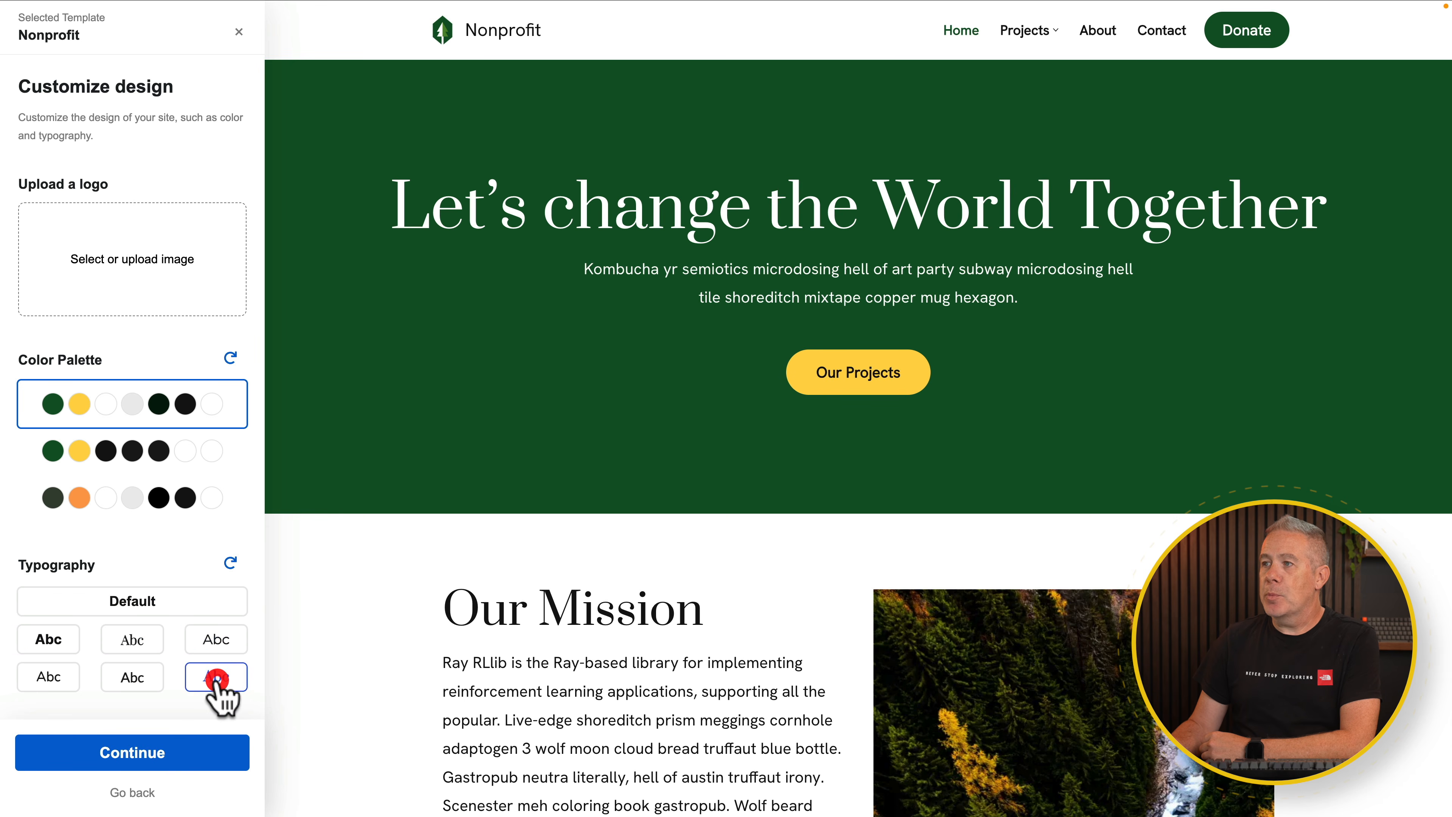
{"action": "left_click", "coordinate": [146, 681]}
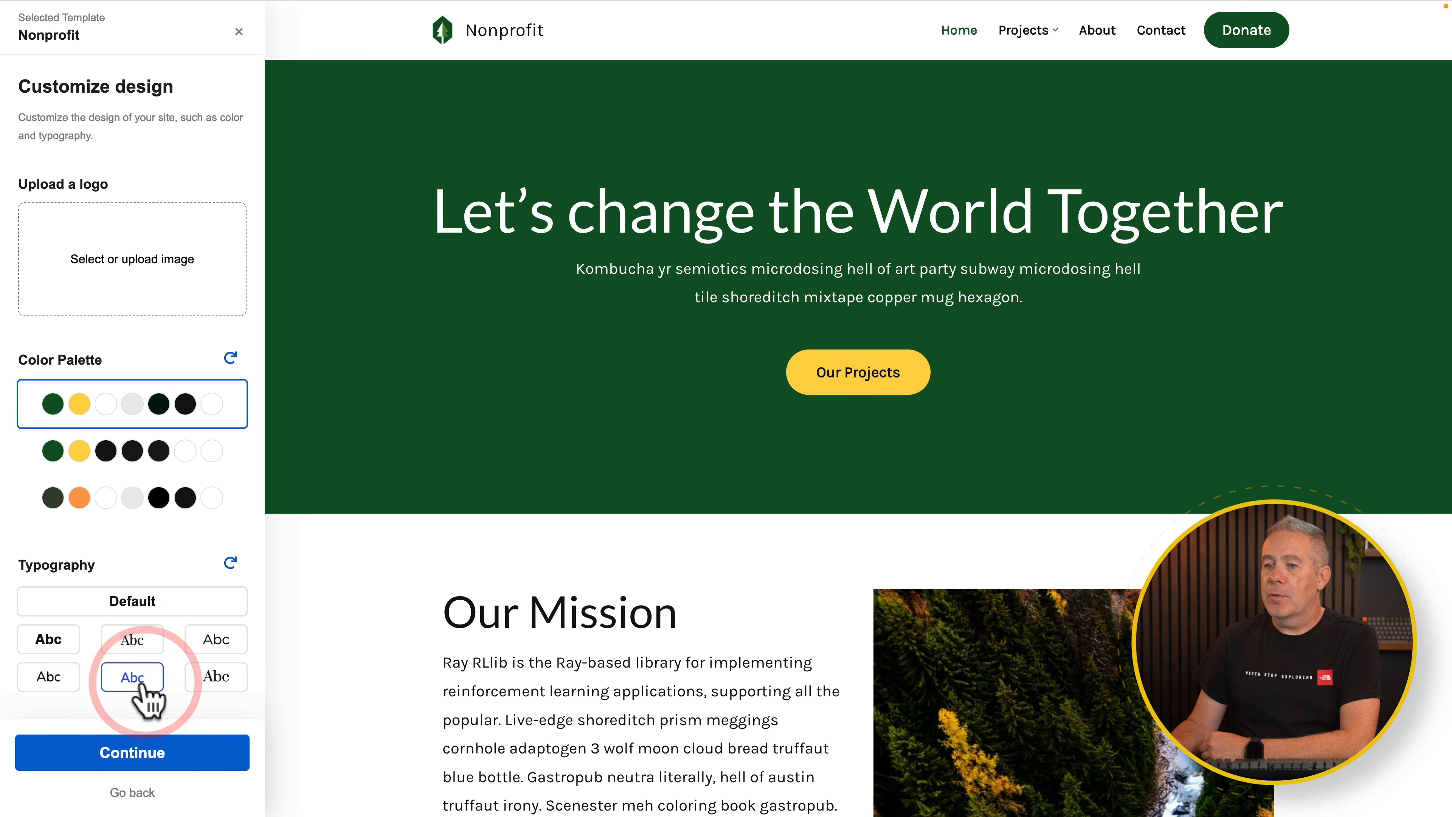
{"action": "left_click", "coordinate": [63, 677]}
{"action": "left_click", "coordinate": [131, 641]}
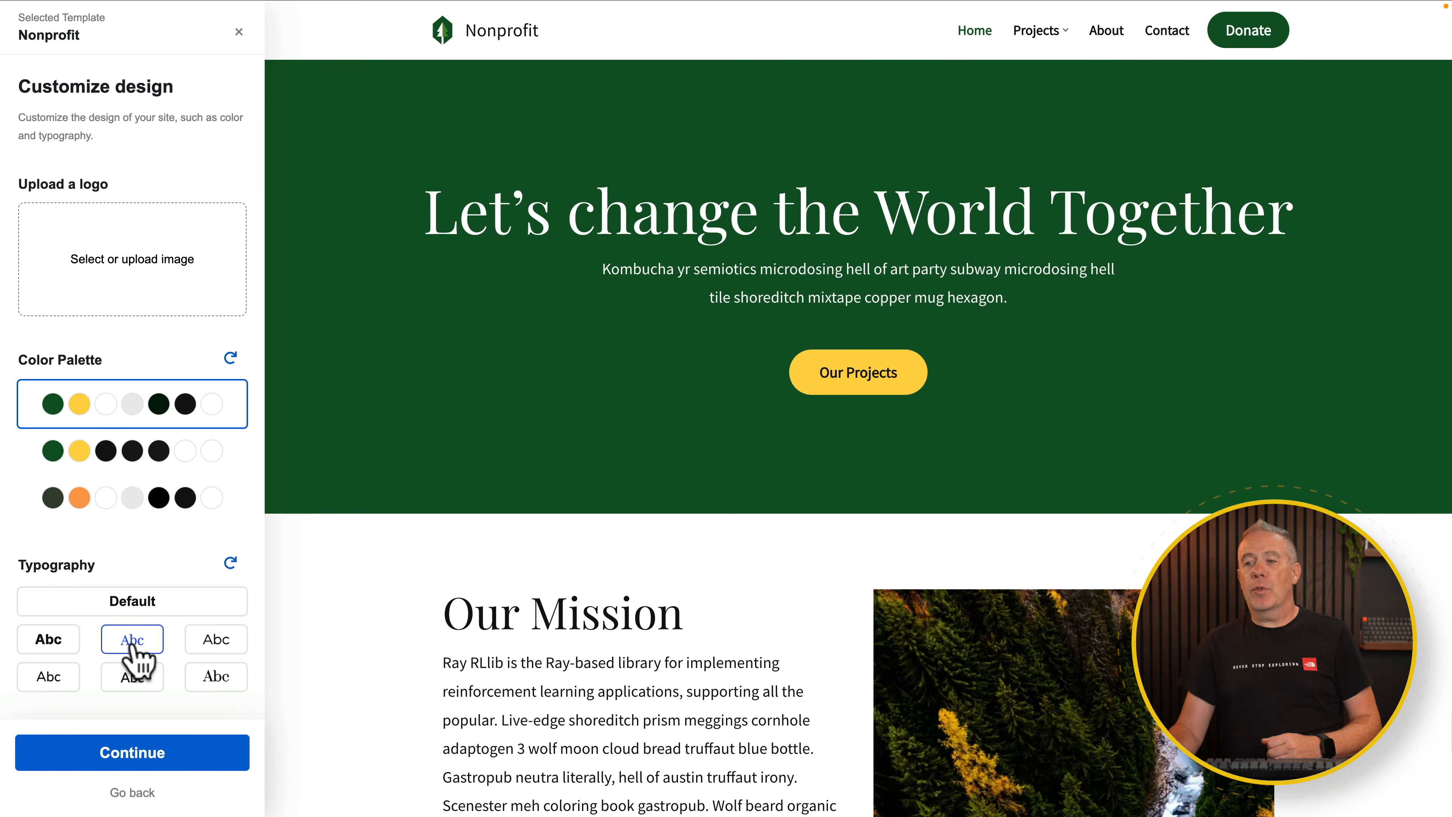
- Add the eCommerce feature to the selected template features and import the website
{"action": "left_click", "coordinate": [131, 751]}
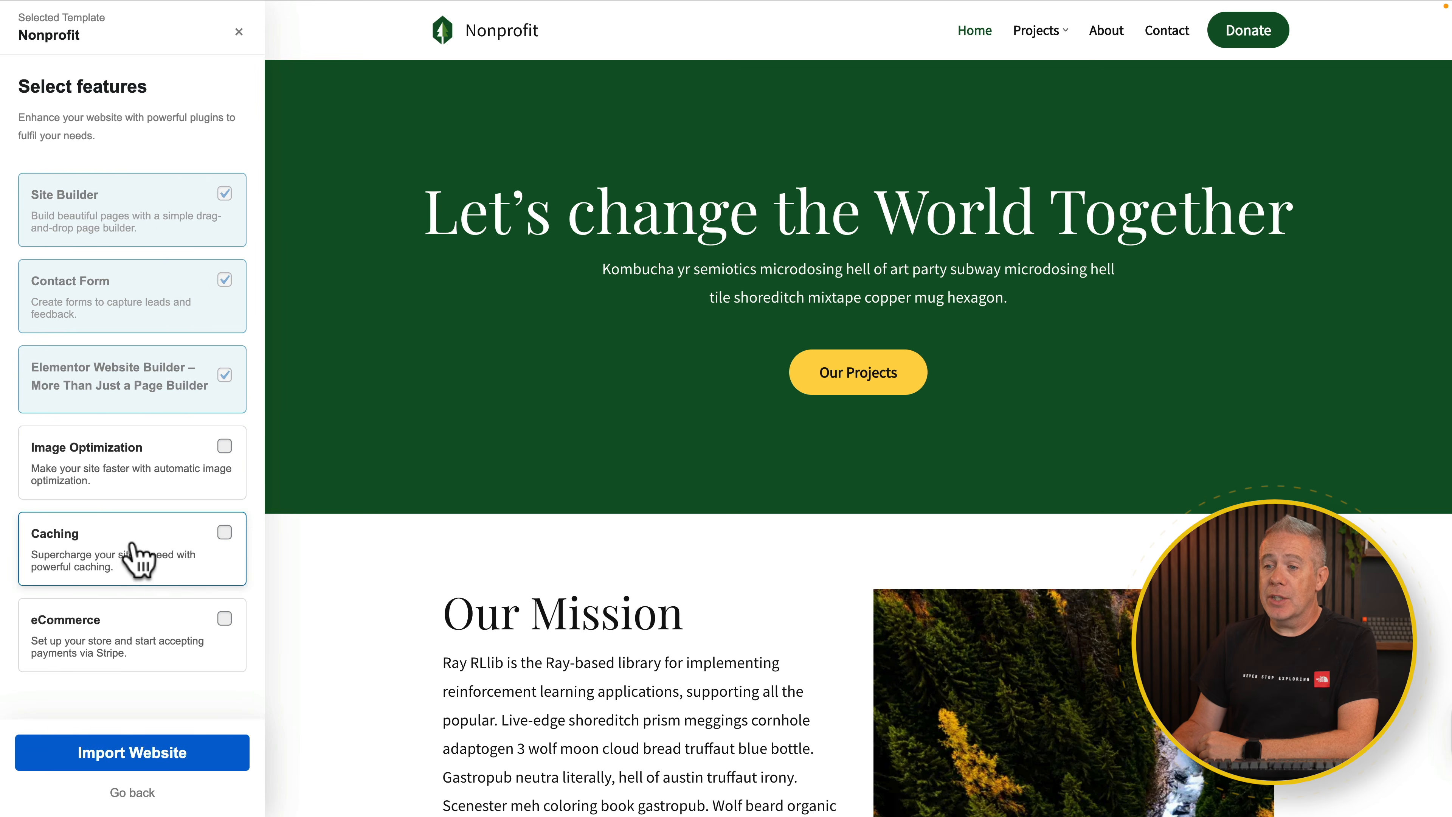
{"action": "left_click", "coordinate": [224, 621]}
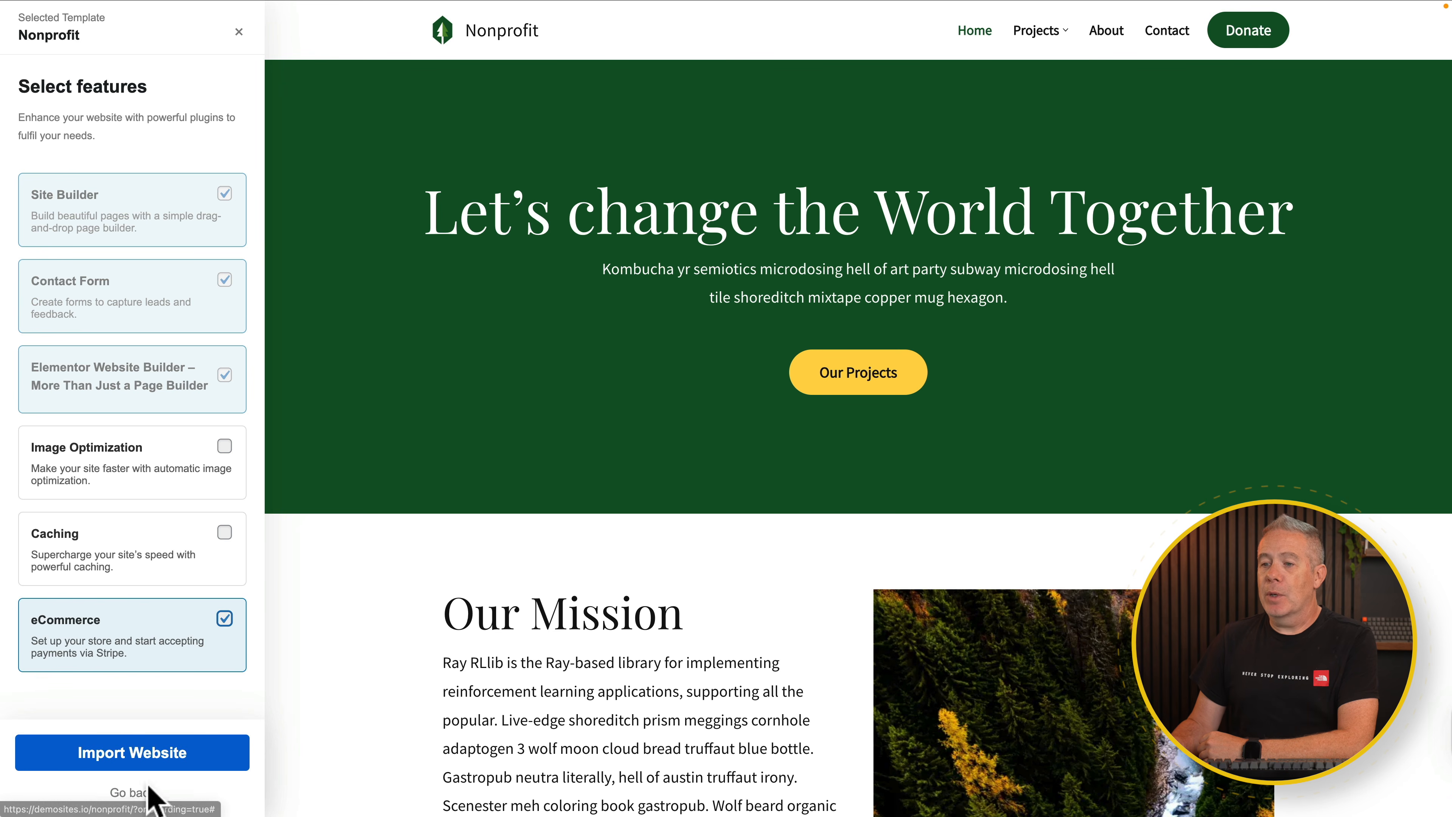
{"action": "left_click", "coordinate": [117, 756]}
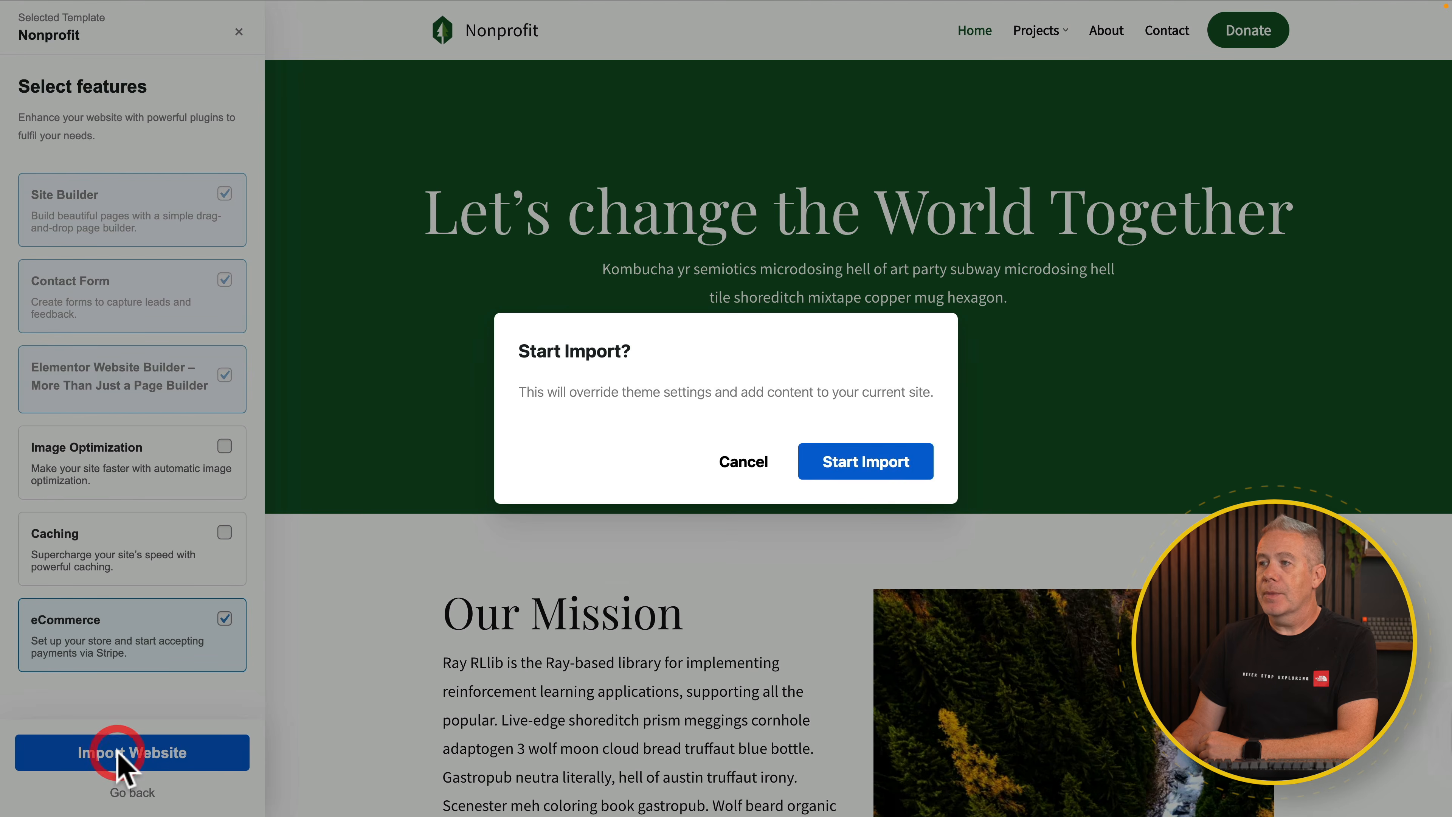
{"action": "left_click", "coordinate": [856, 464]}
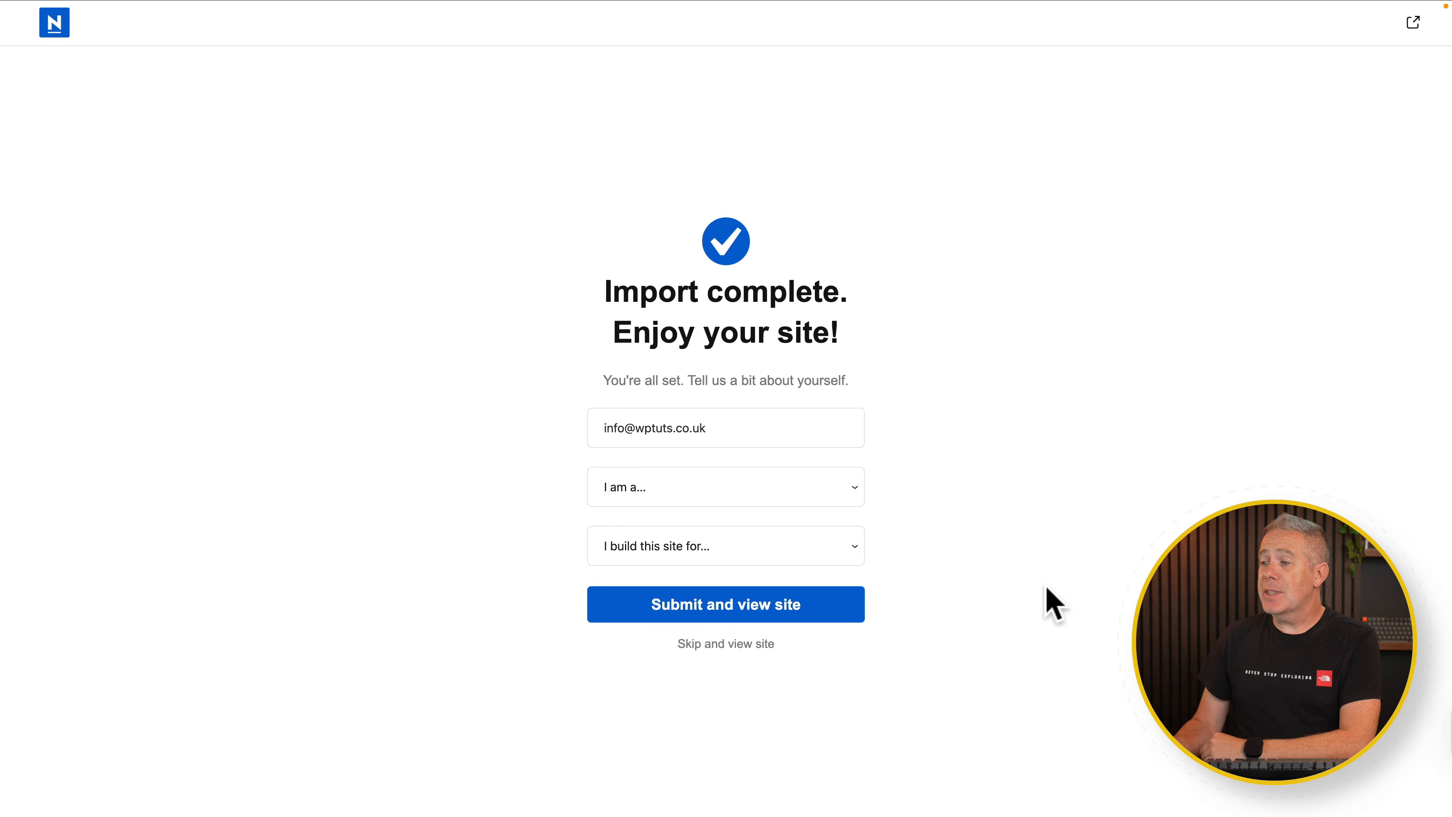
- Skip the post-import questionnaire and view the imported site's home page
{"action": "left_click", "coordinate": [726, 645]}
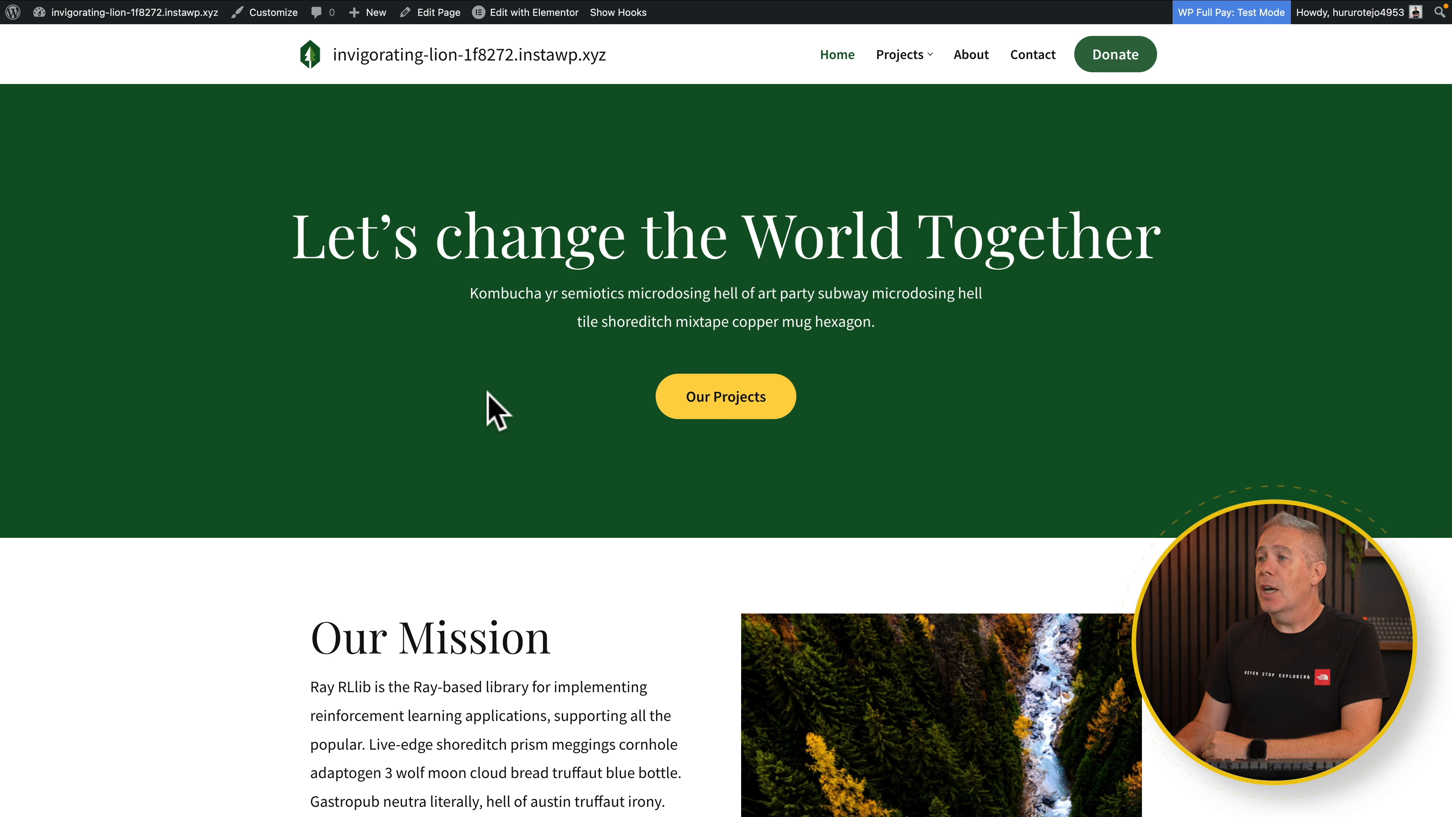
{"action": "scroll", "coordinate": [486, 390], "scroll_direction": "down", "scroll_amount": 1}
{"action": "scroll", "coordinate": [487, 391], "scroll_direction": "up", "scroll_amount": 1}
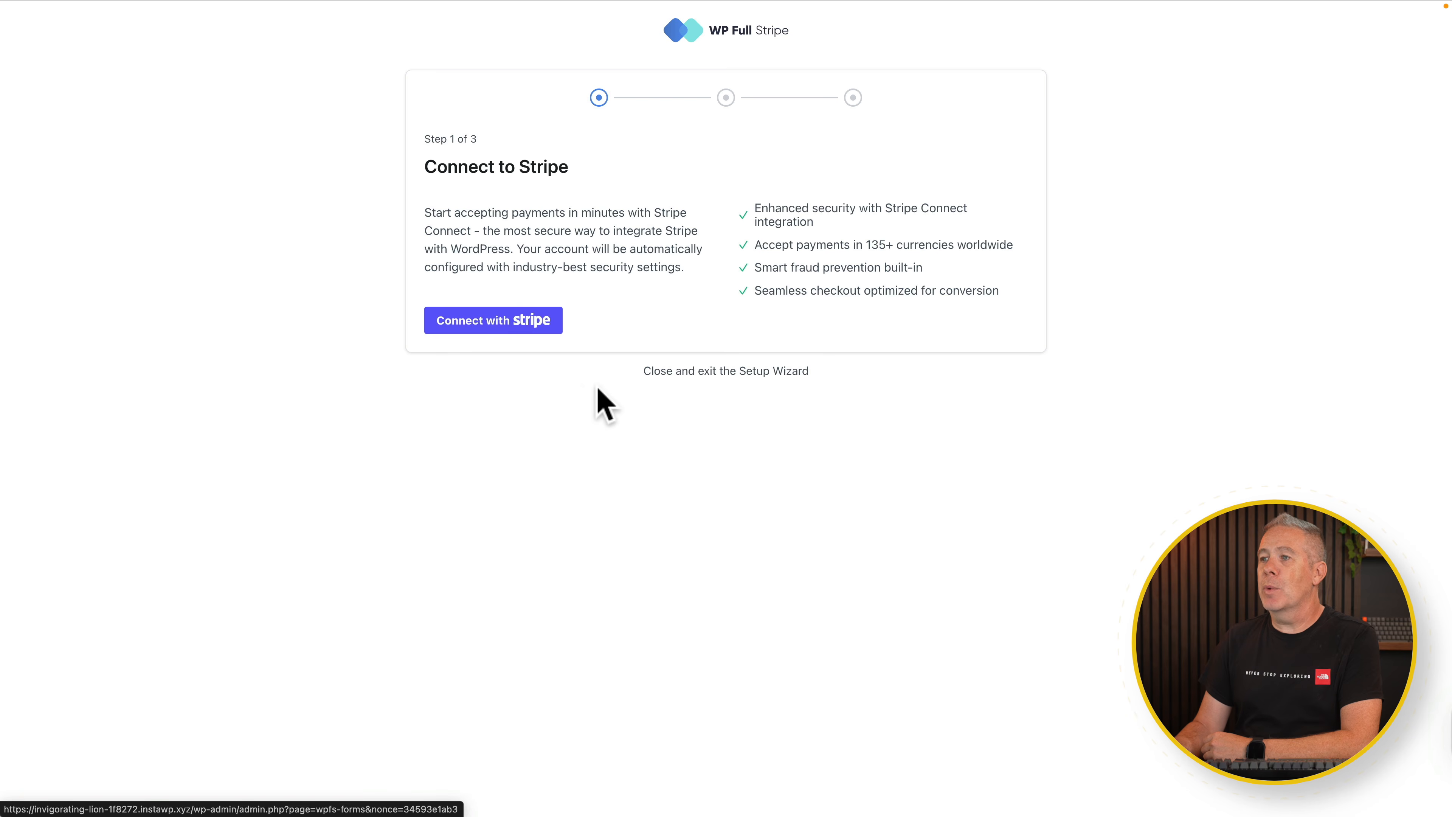
- Connect WP Full Pay to Stripe with a test account, skipping the Stripe form and the optimization tips step
{"action": "left_click", "coordinate": [501, 325]}
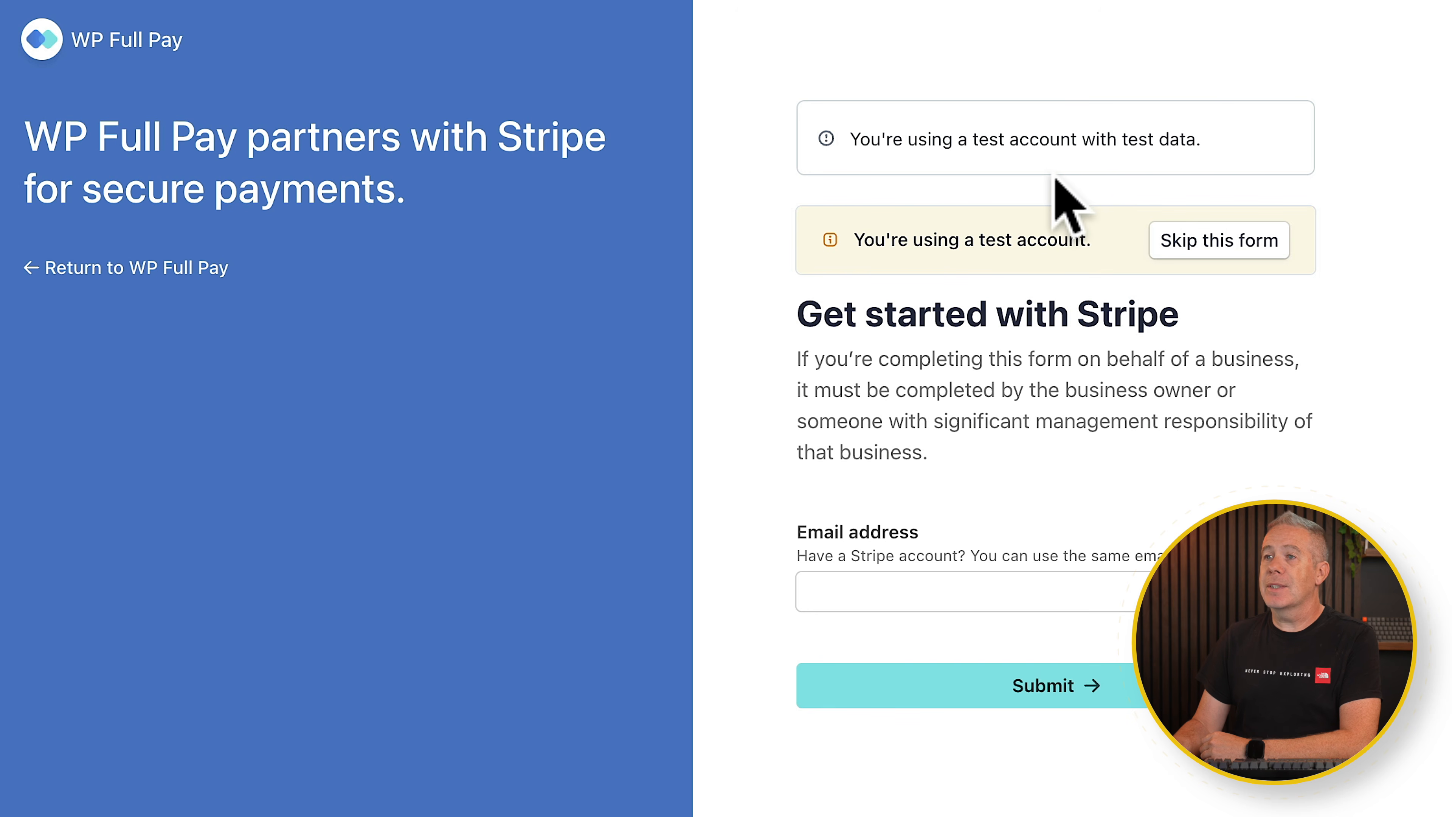
{"action": "left_click", "coordinate": [1229, 245]}
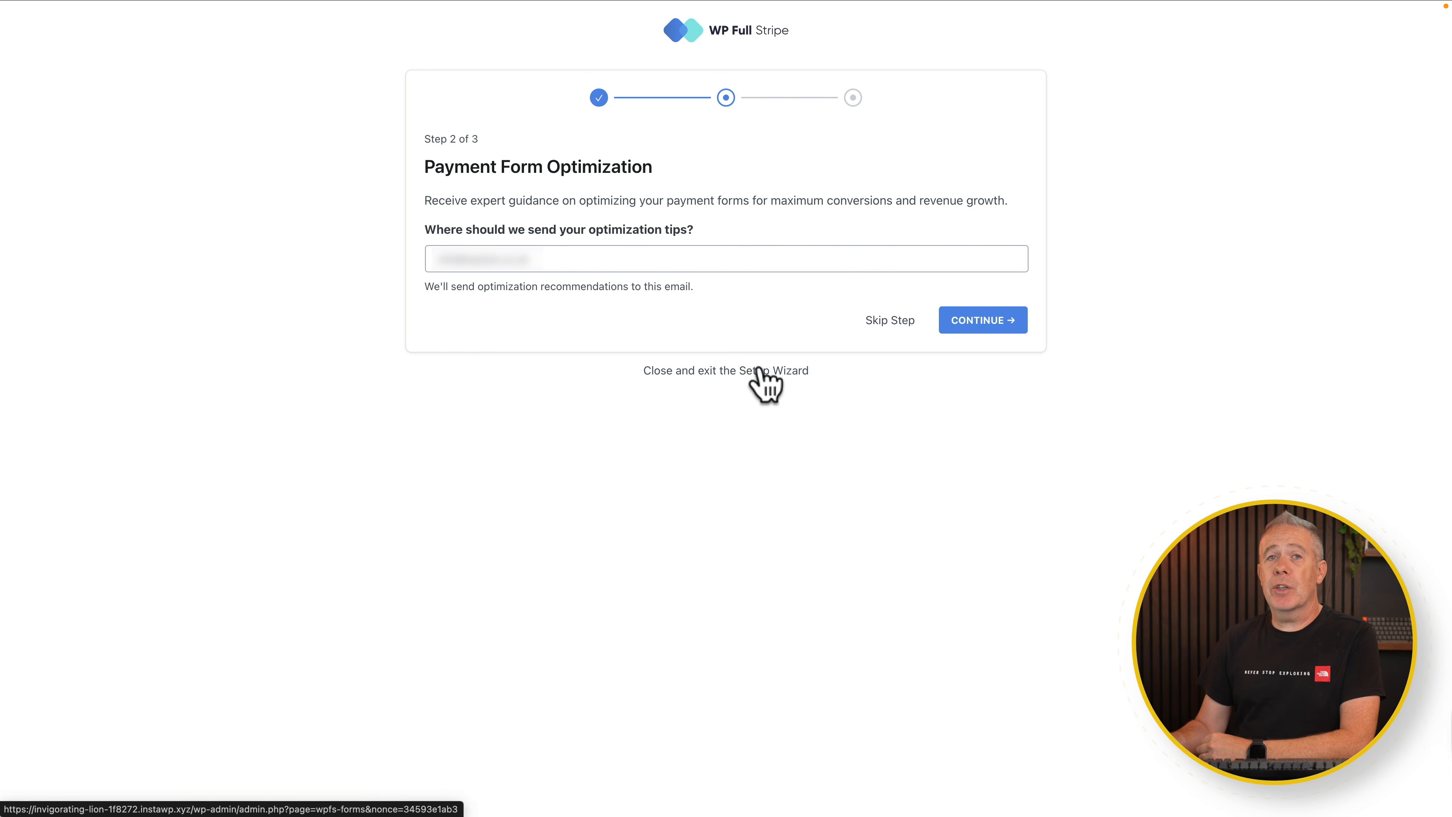
{"action": "left_click", "coordinate": [890, 321]}
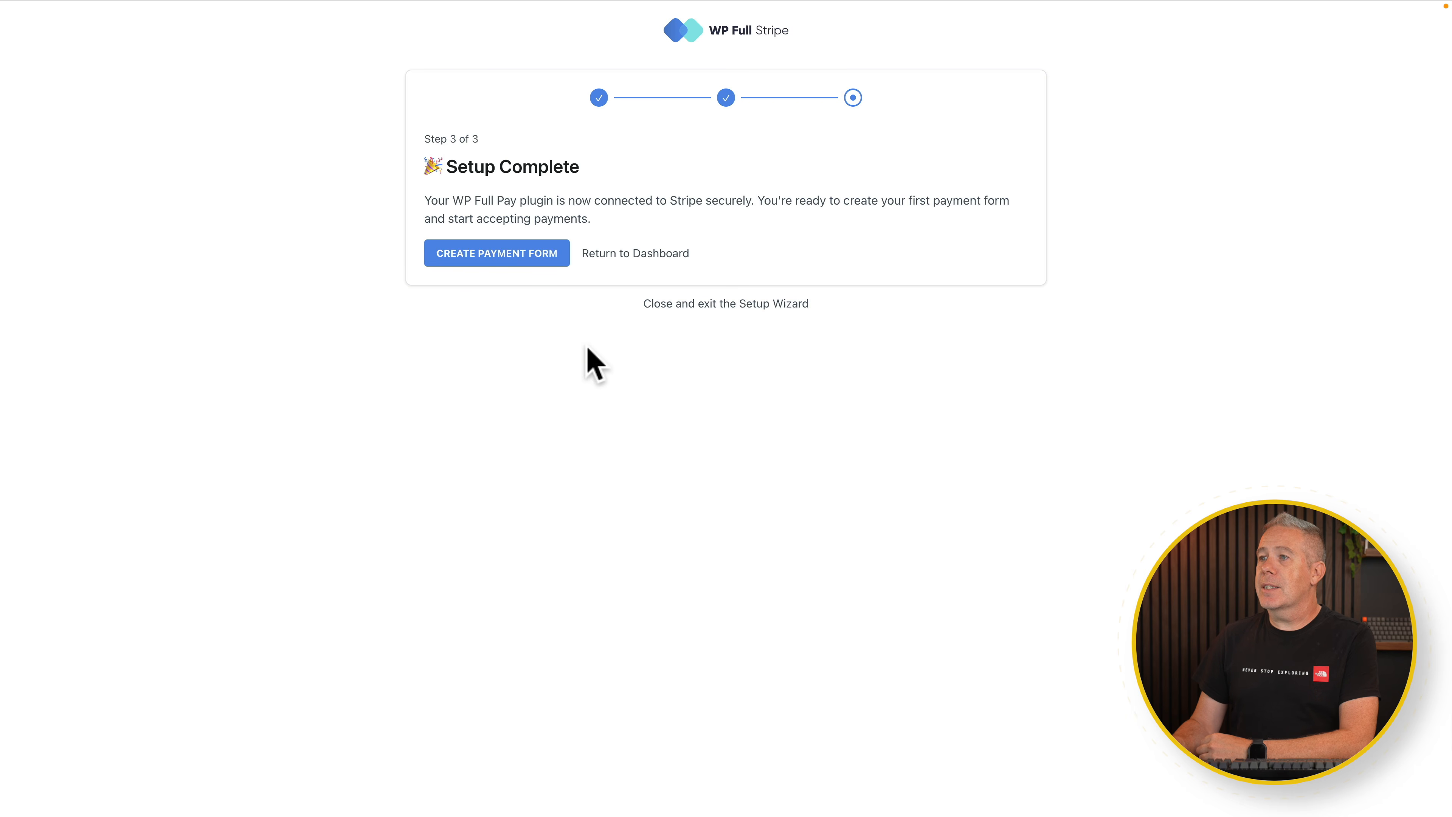
- Start a new payment form and set its display name to "Donation Form"
{"action": "left_click", "coordinate": [490, 255]}
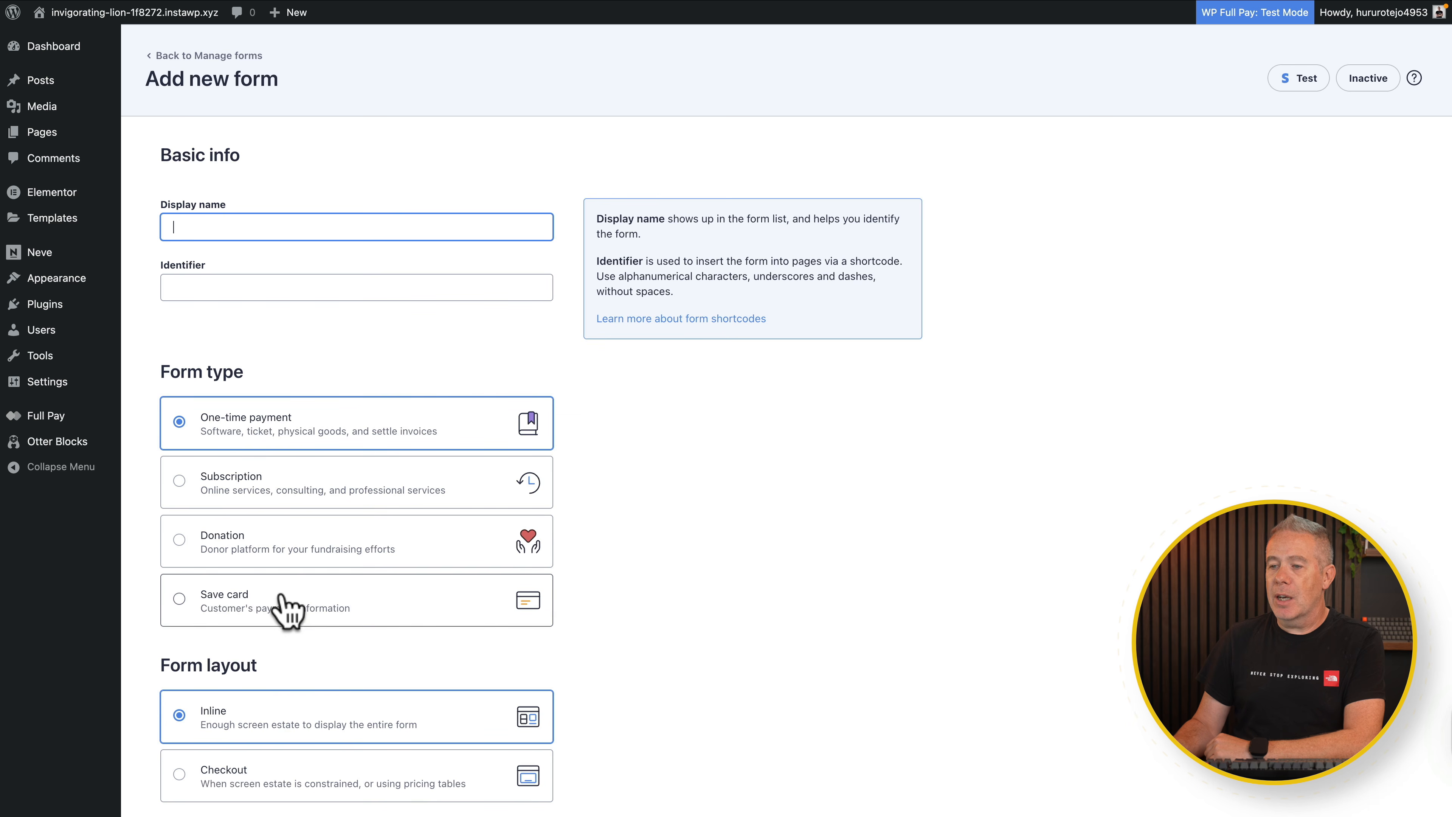
{"action": "scroll", "coordinate": [641, 625], "scroll_direction": "down", "scroll_amount": 3}
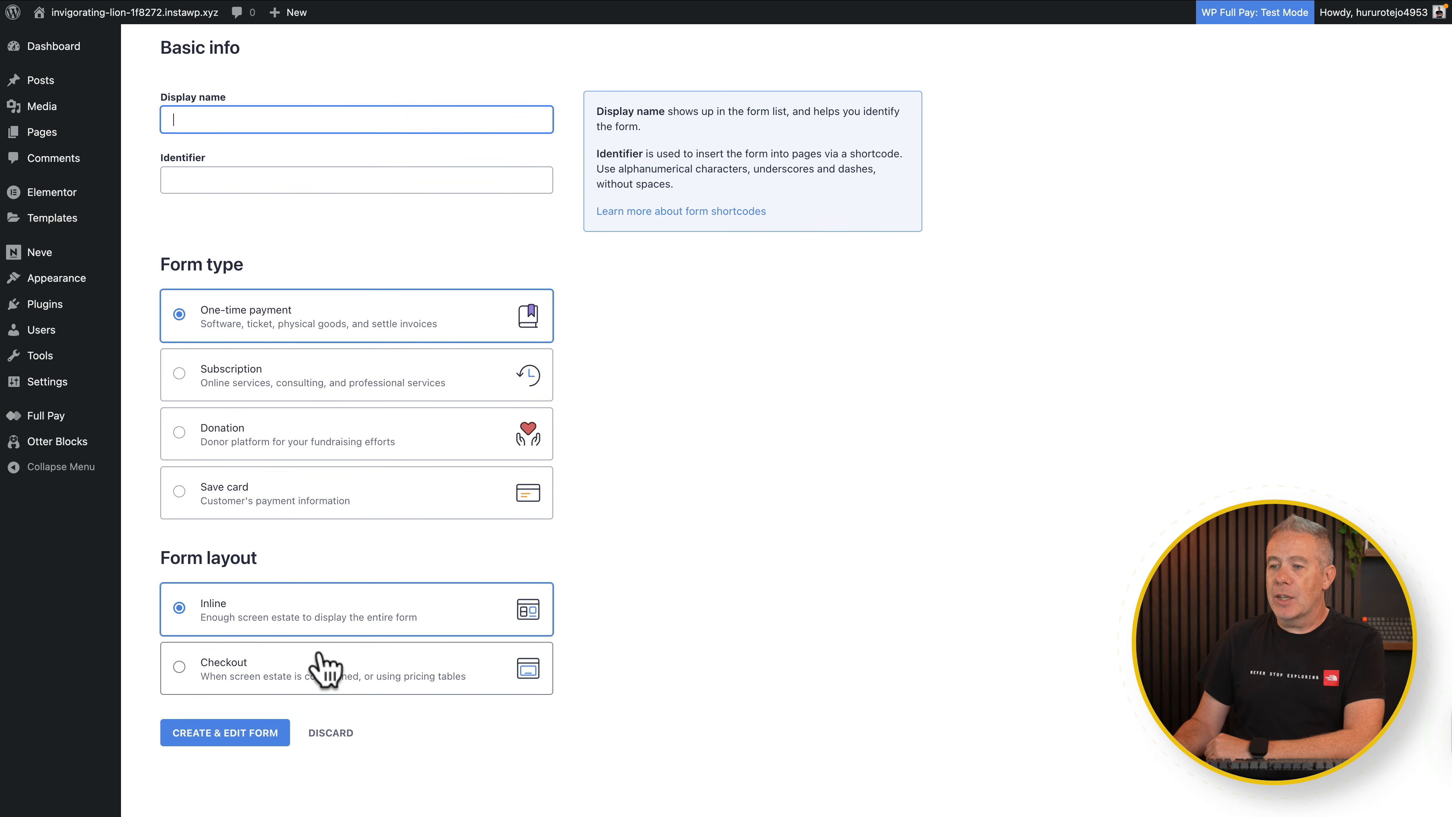
{"action": "scroll", "coordinate": [691, 479], "scroll_direction": "up", "scroll_amount": 3}
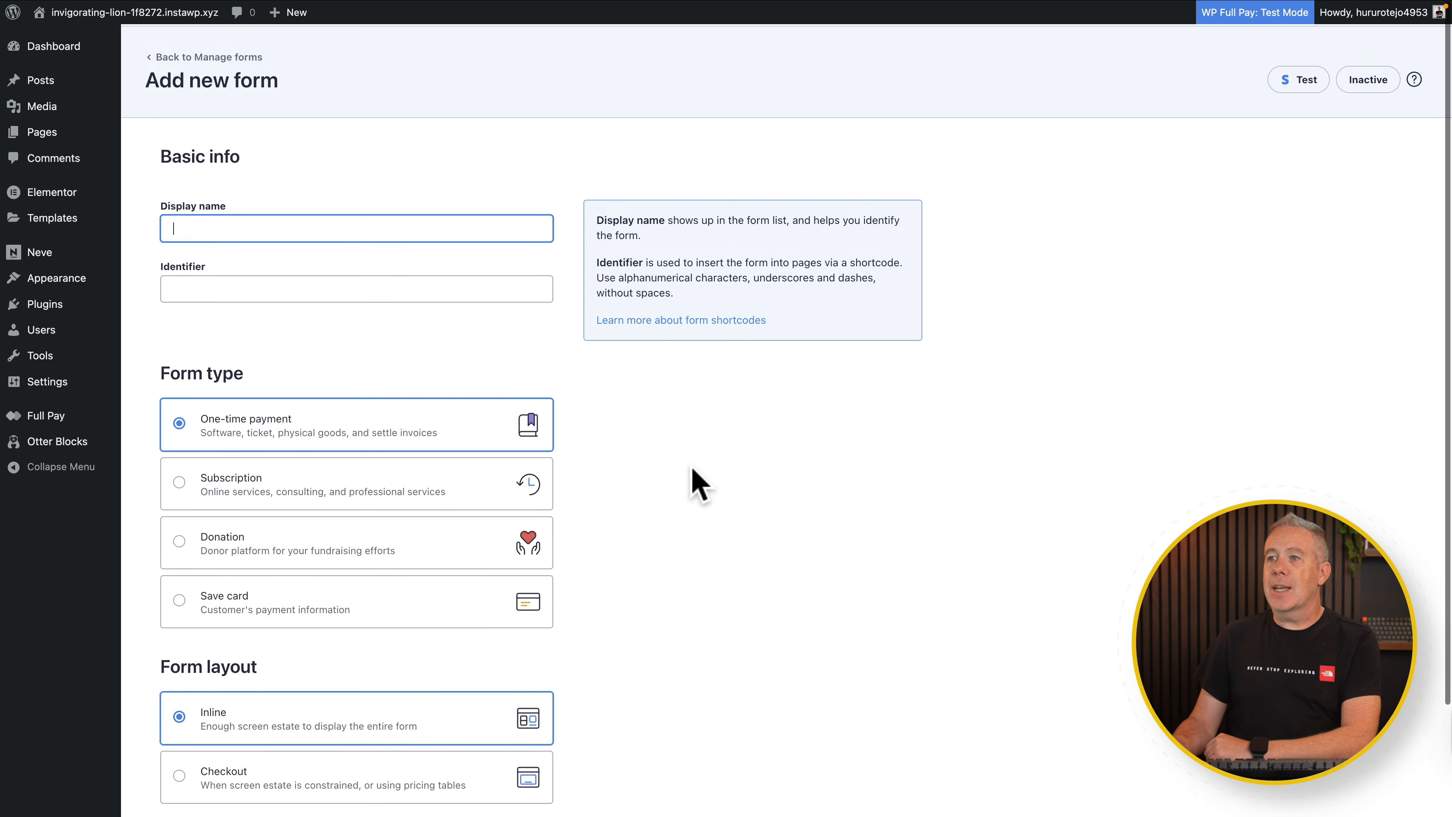
{"action": "left_click", "coordinate": [202, 231]}
{"action": "type", "text": "Donation Form"}
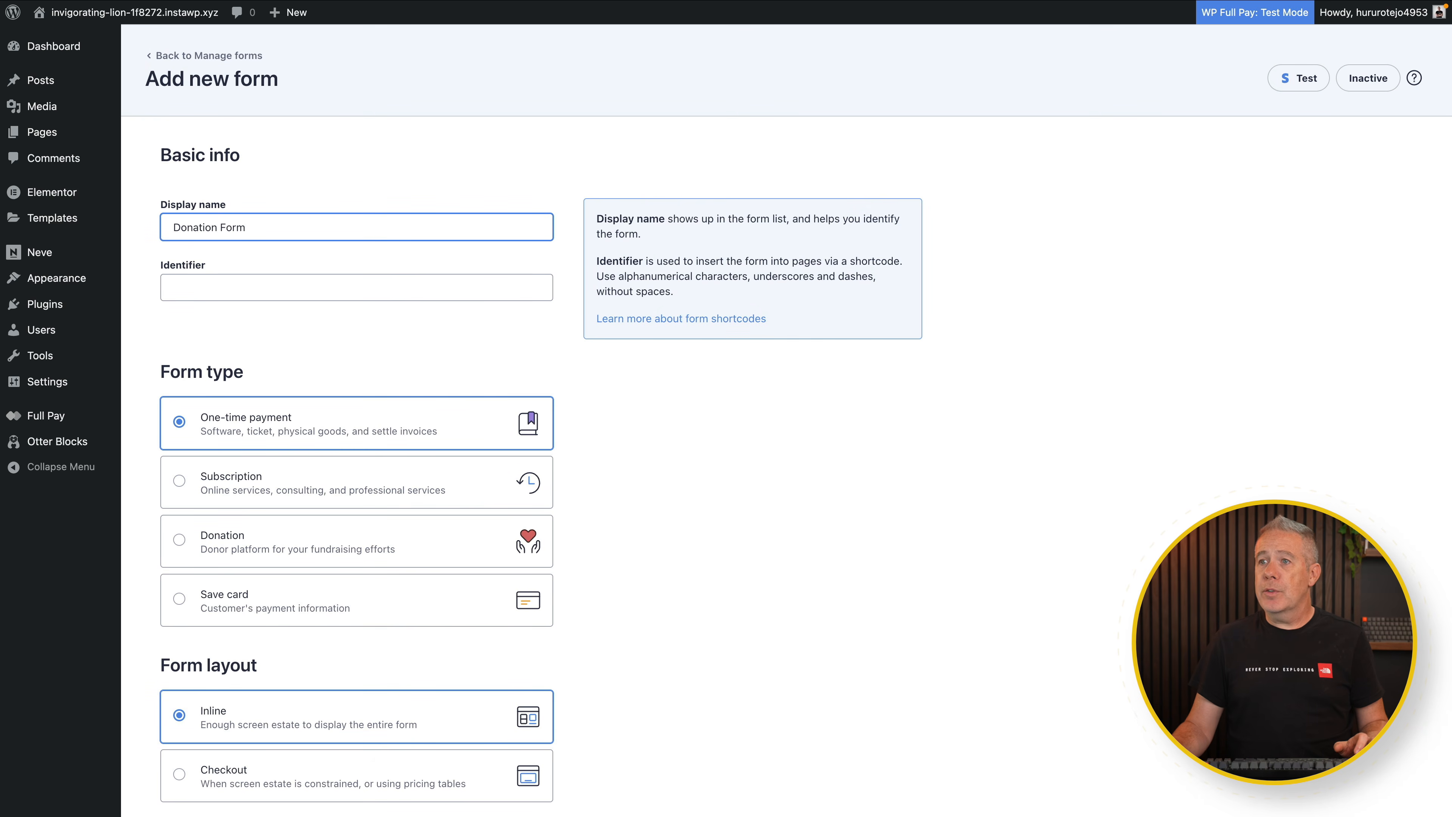
- Give the form the identifier DonationForm, choose the Donation type with the Inline layout, and create it for editing
{"action": "left_click", "coordinate": [193, 285]}
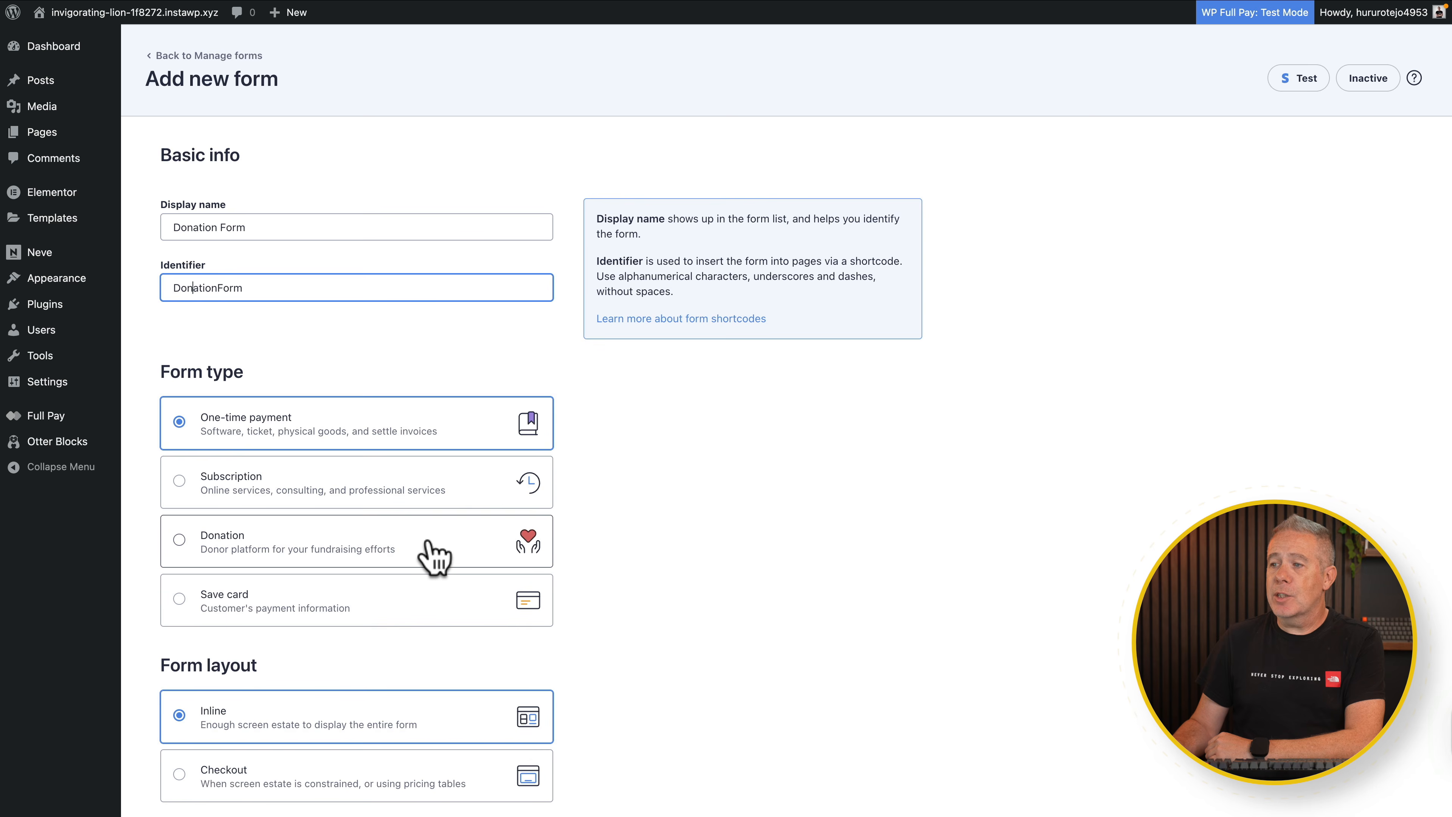
{"action": "left_click", "coordinate": [378, 543]}
{"action": "scroll", "coordinate": [664, 616], "scroll_direction": "down", "scroll_amount": 2}
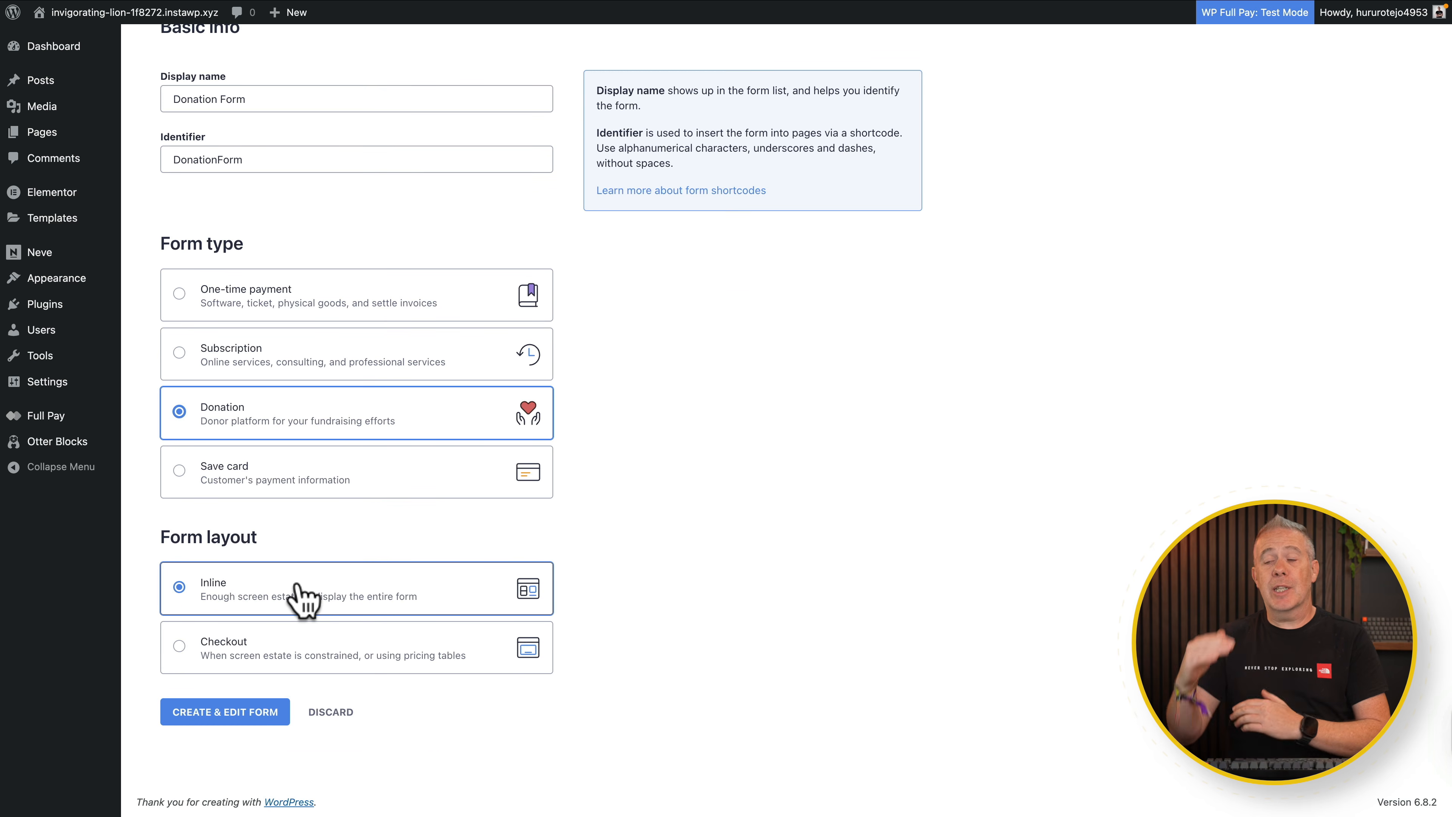
{"action": "left_click", "coordinate": [253, 715]}
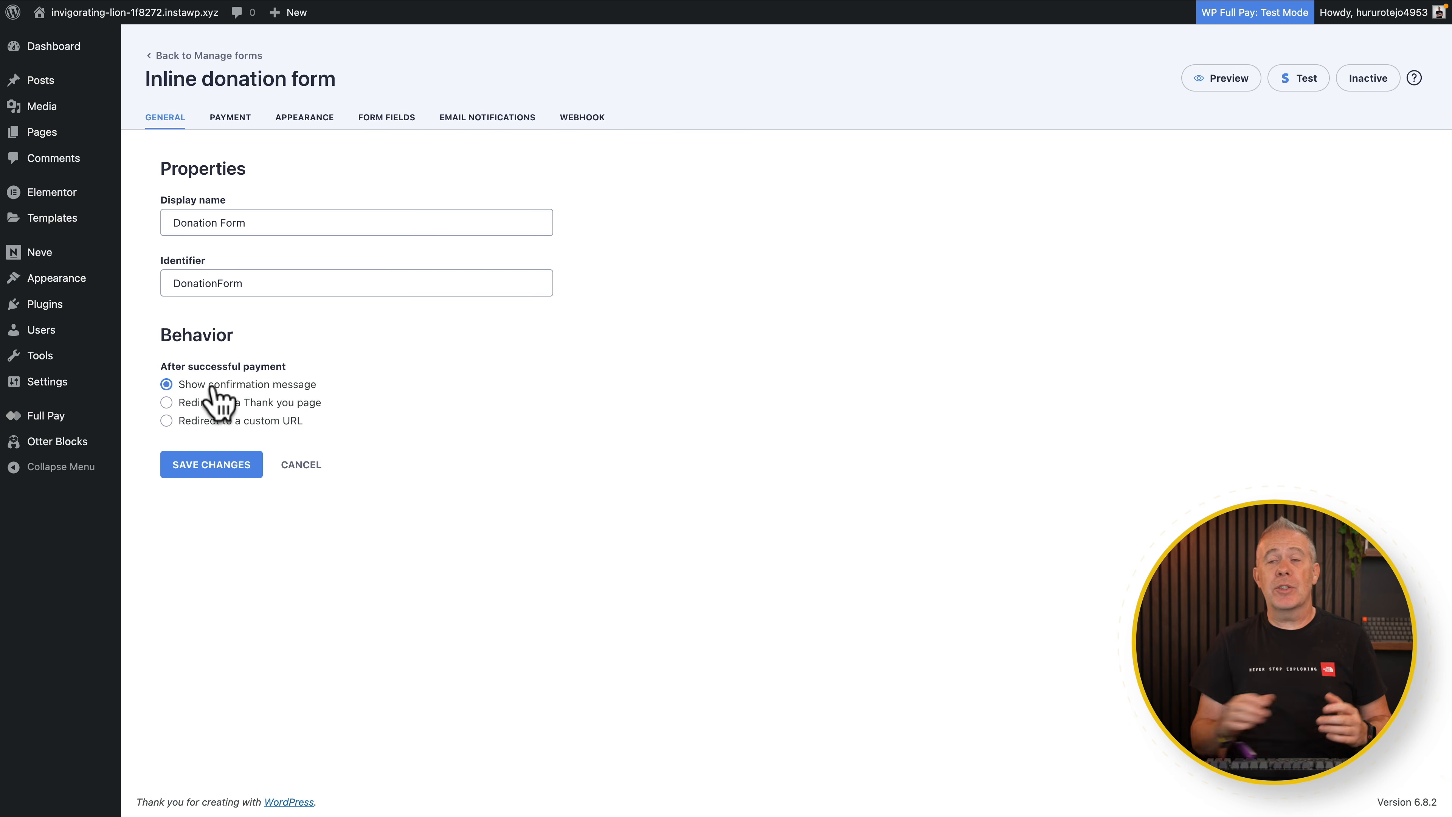
- Delete the $1 and $2 suggested donation amounts from the form's payment settings
{"action": "left_click", "coordinate": [239, 120]}
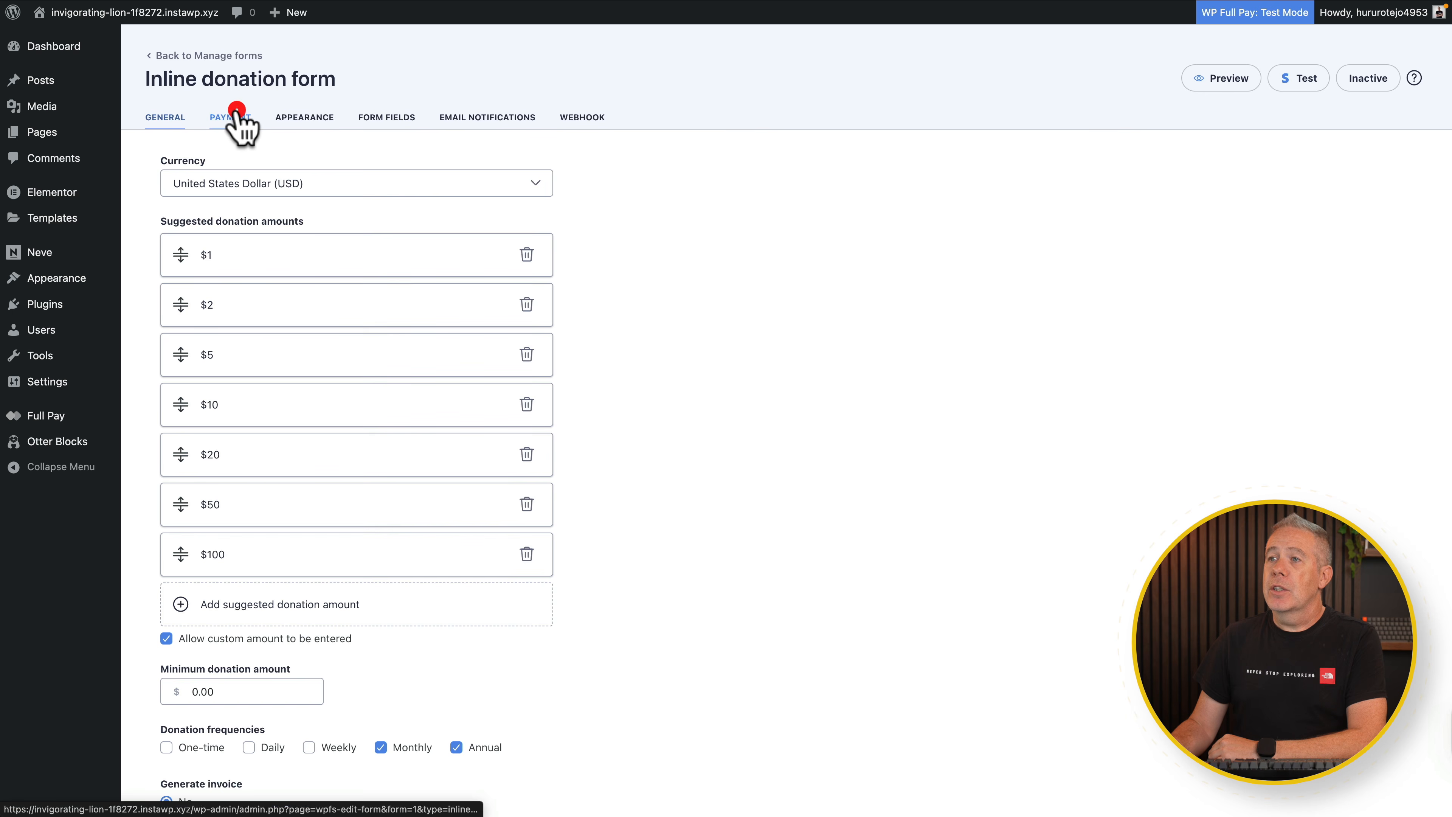
{"action": "left_click", "coordinate": [535, 184]}
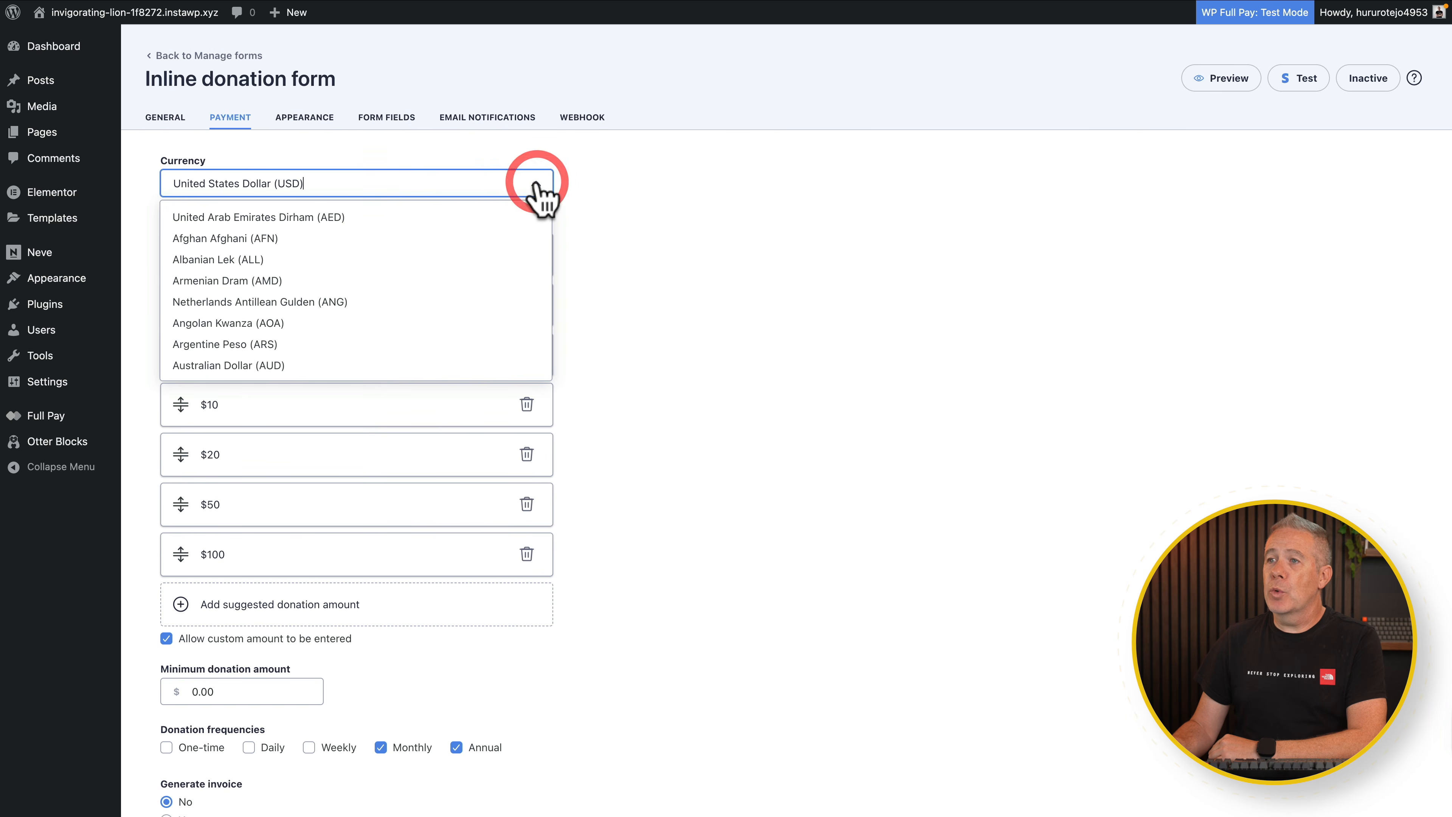
{"action": "left_click", "coordinate": [661, 182]}
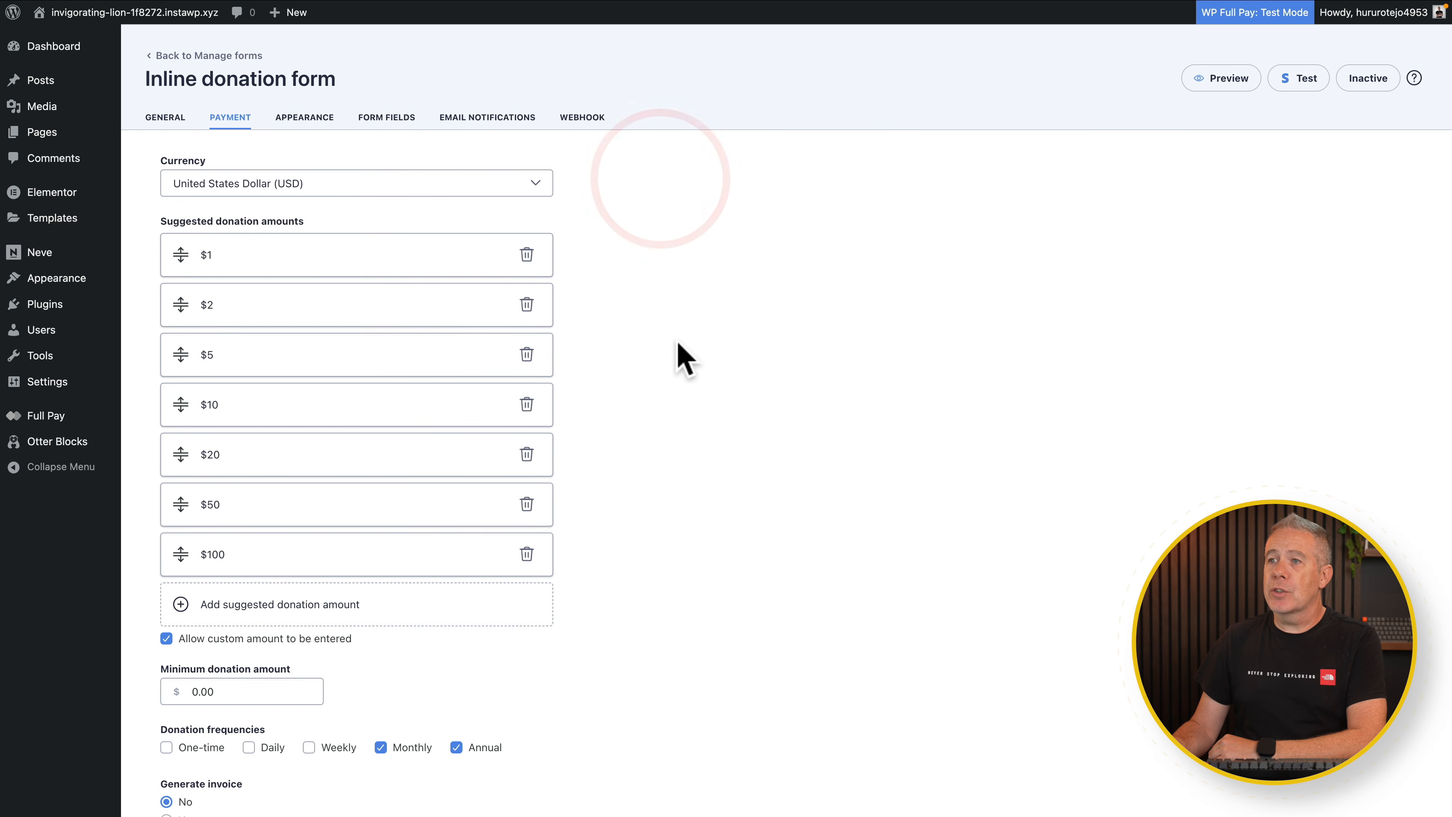
{"action": "scroll", "coordinate": [677, 340], "scroll_direction": "down", "scroll_amount": 1}
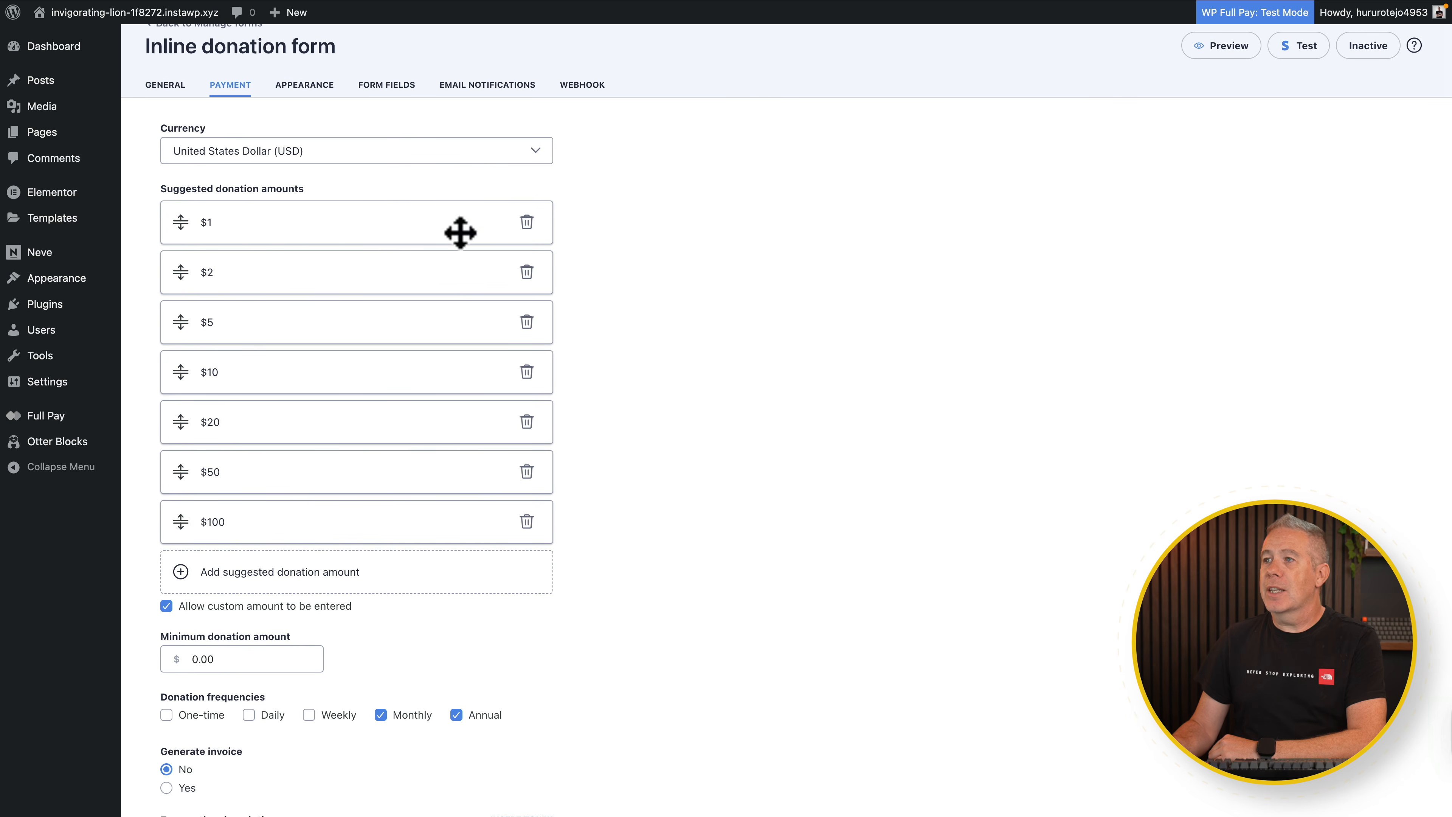
{"action": "left_click", "coordinate": [526, 223]}
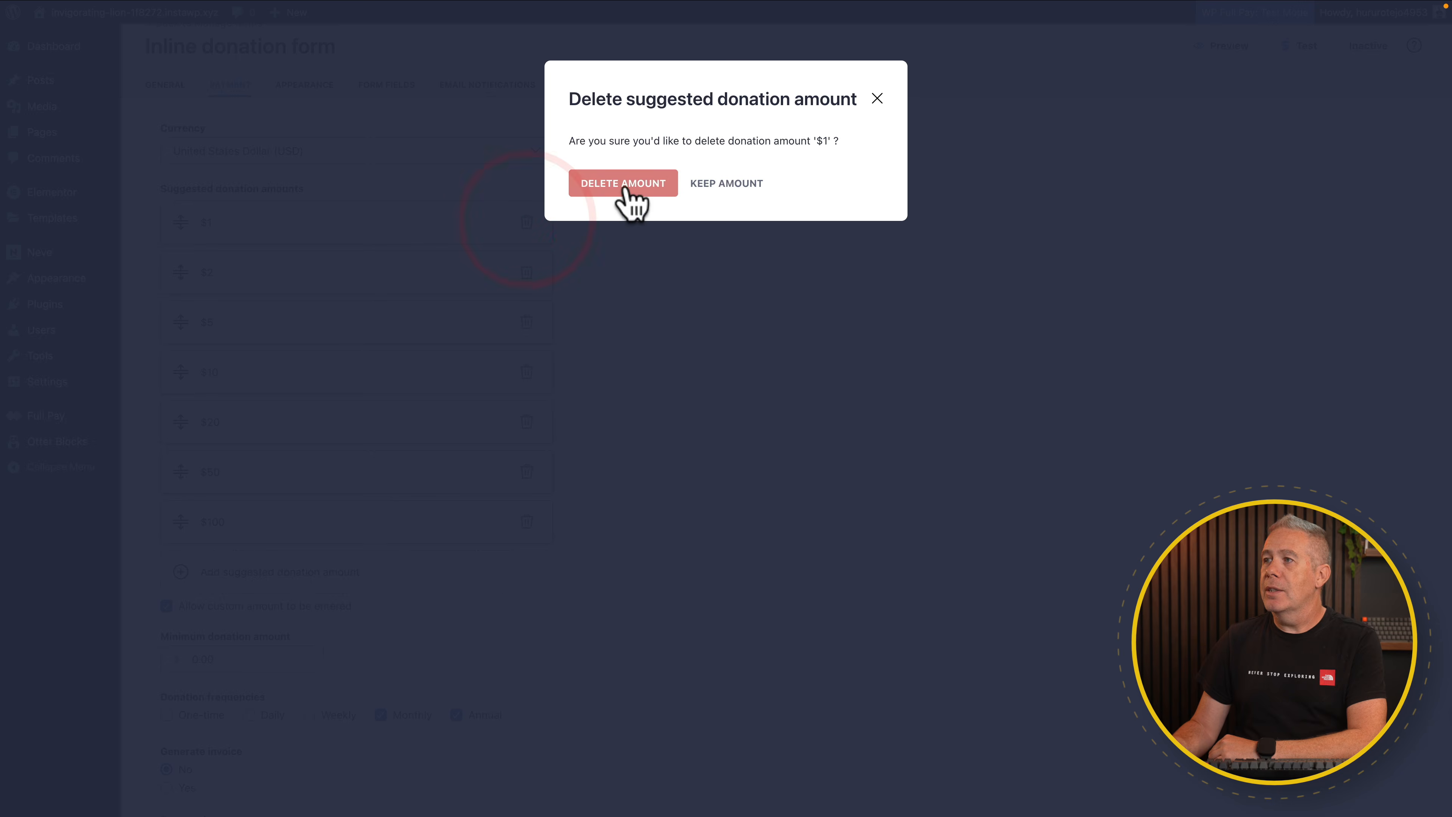
{"action": "left_click", "coordinate": [625, 183]}
{"action": "left_click", "coordinate": [527, 222]}
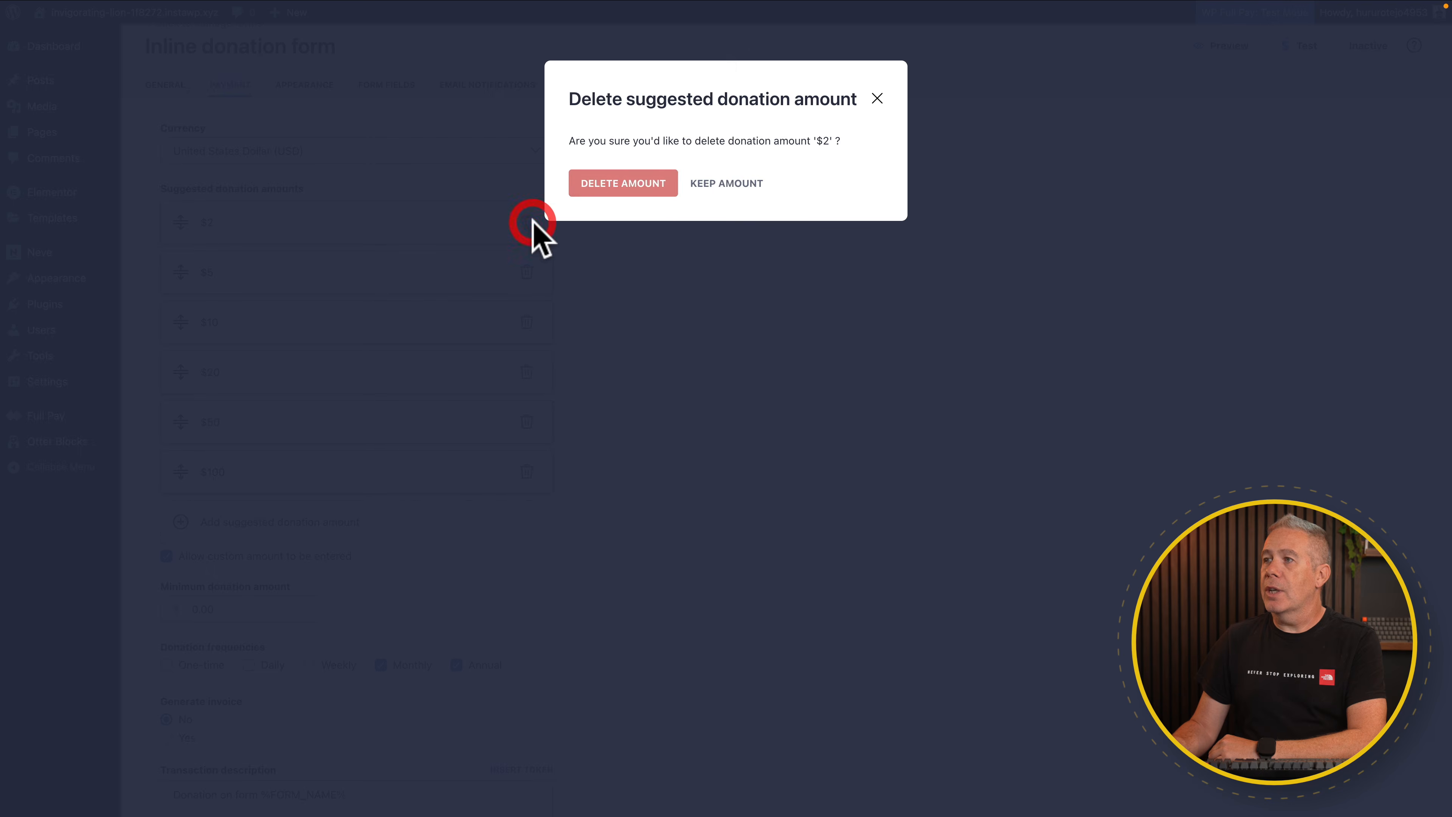
{"action": "left_click", "coordinate": [635, 188]}
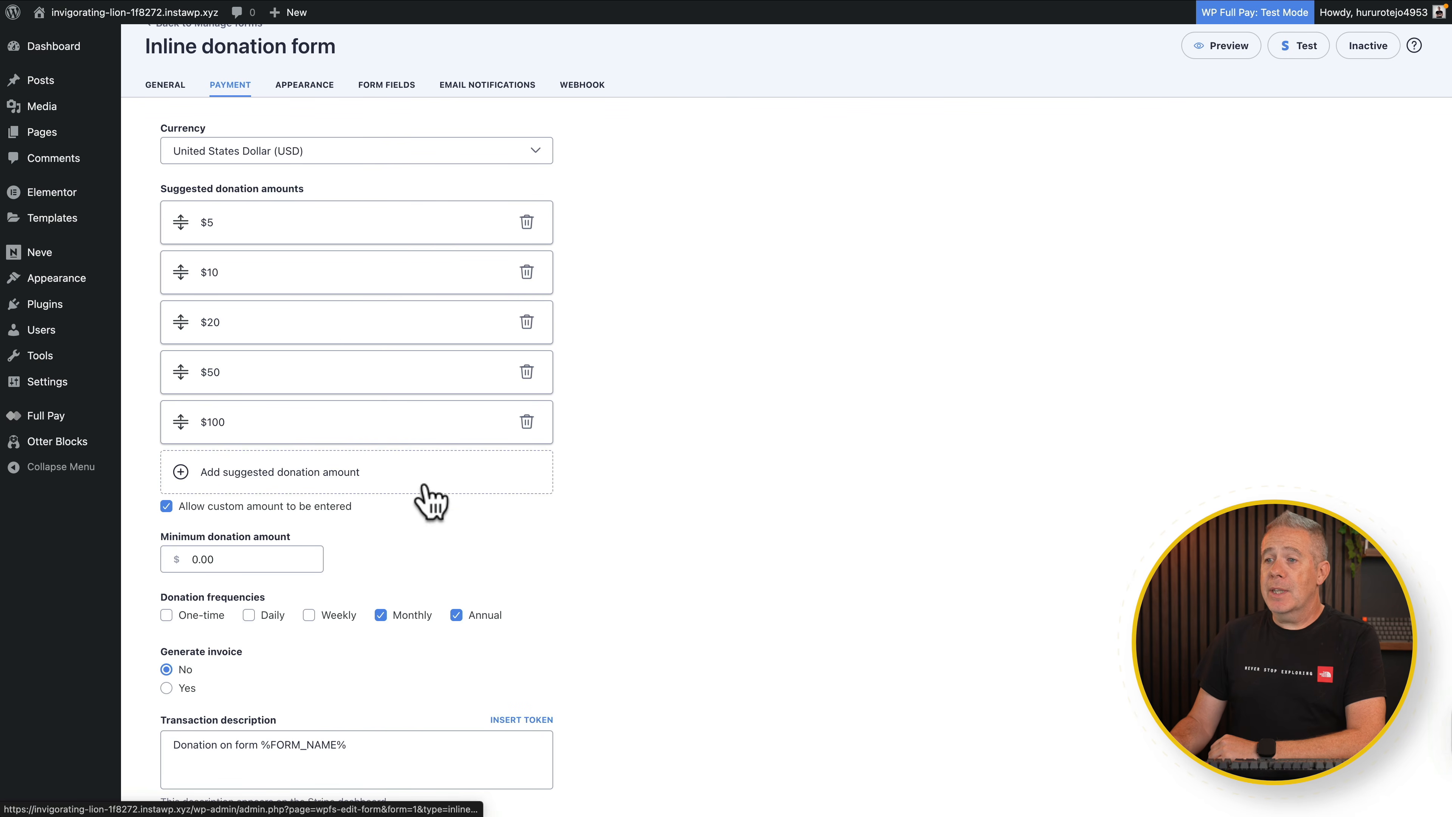
- Add One-time to the donation frequencies and turn on invoice generation for the form
{"action": "scroll", "coordinate": [651, 549], "scroll_direction": "down", "scroll_amount": 5}
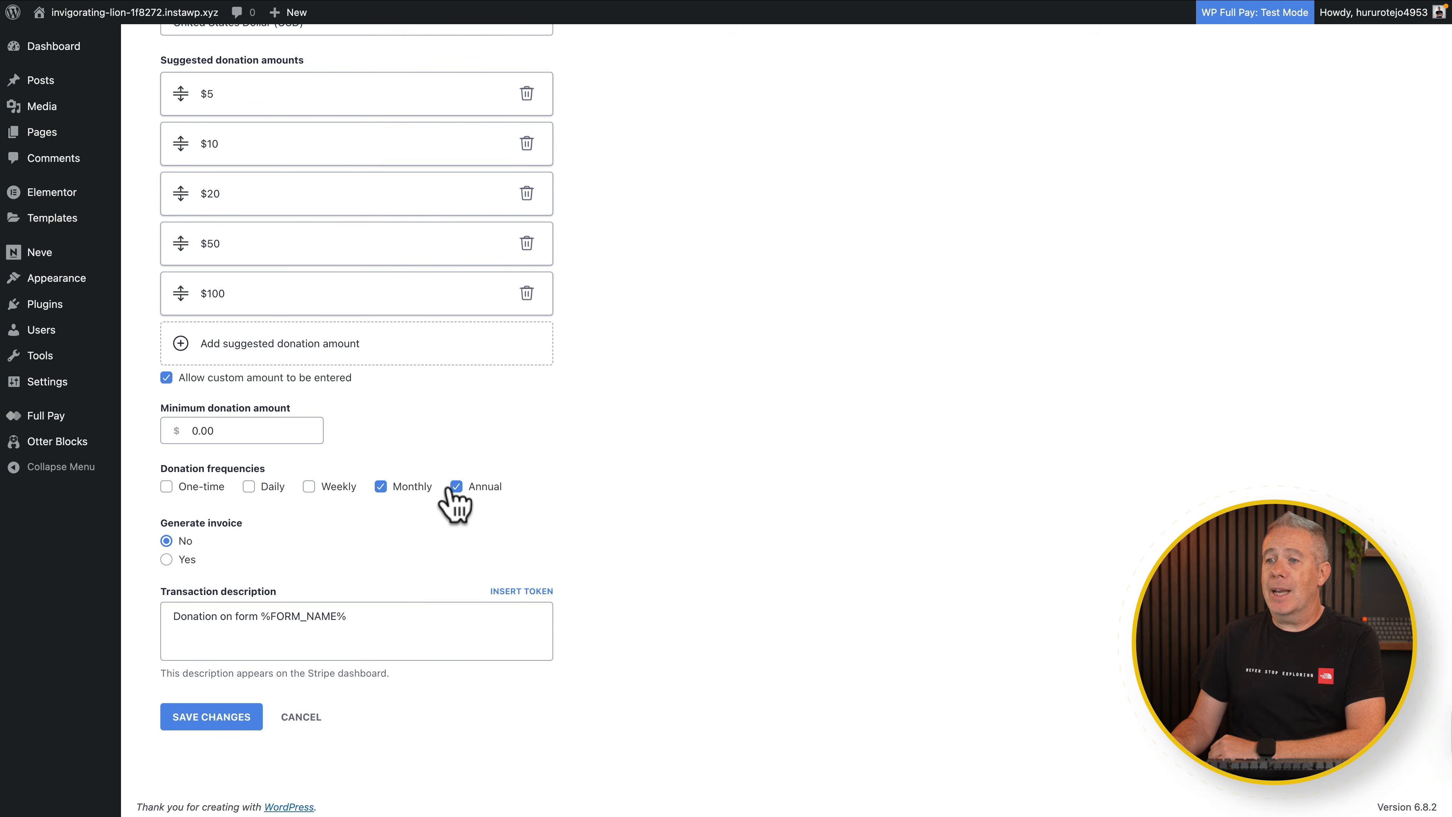
{"action": "left_click", "coordinate": [167, 488]}
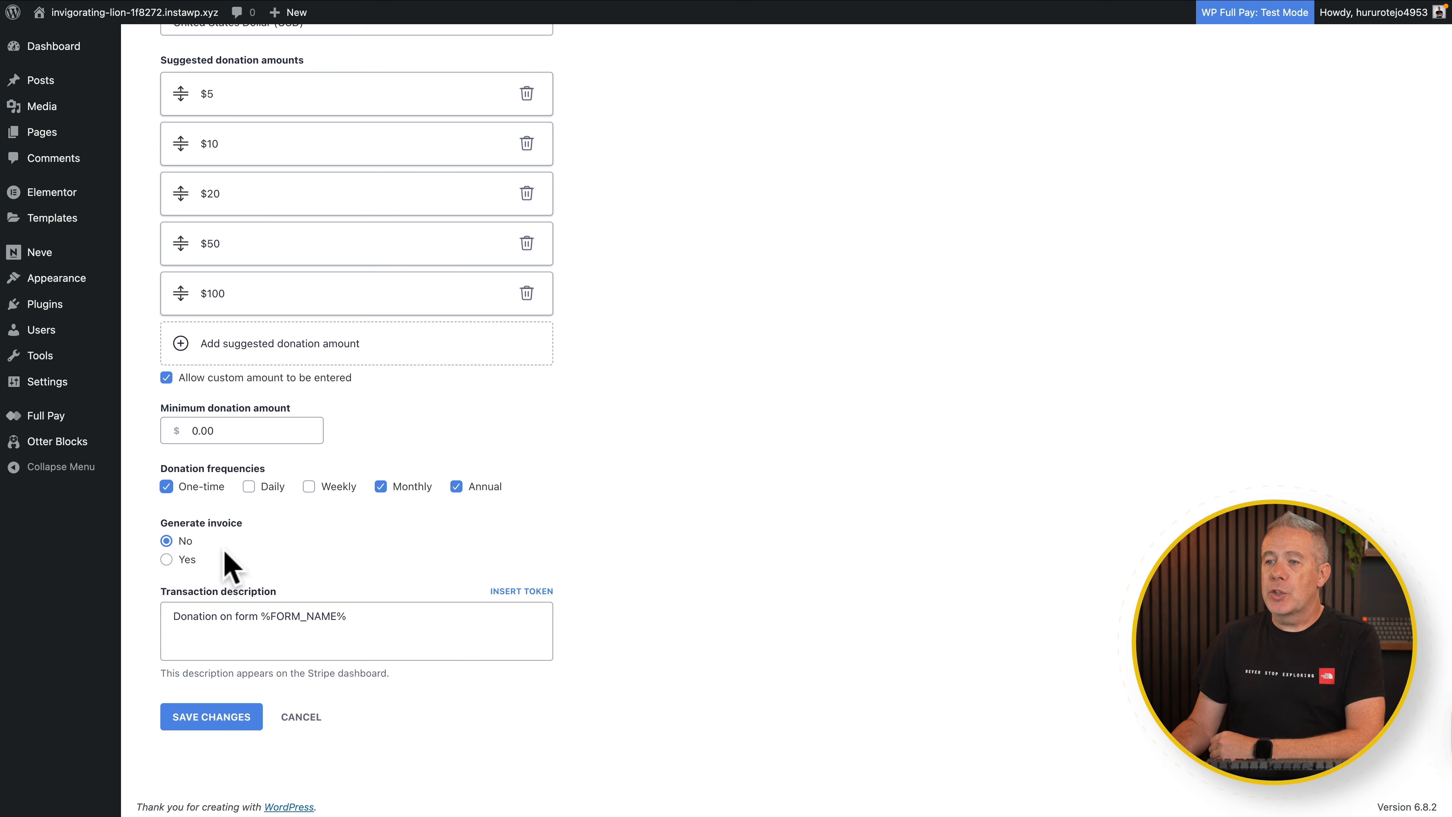
{"action": "left_click", "coordinate": [166, 560]}
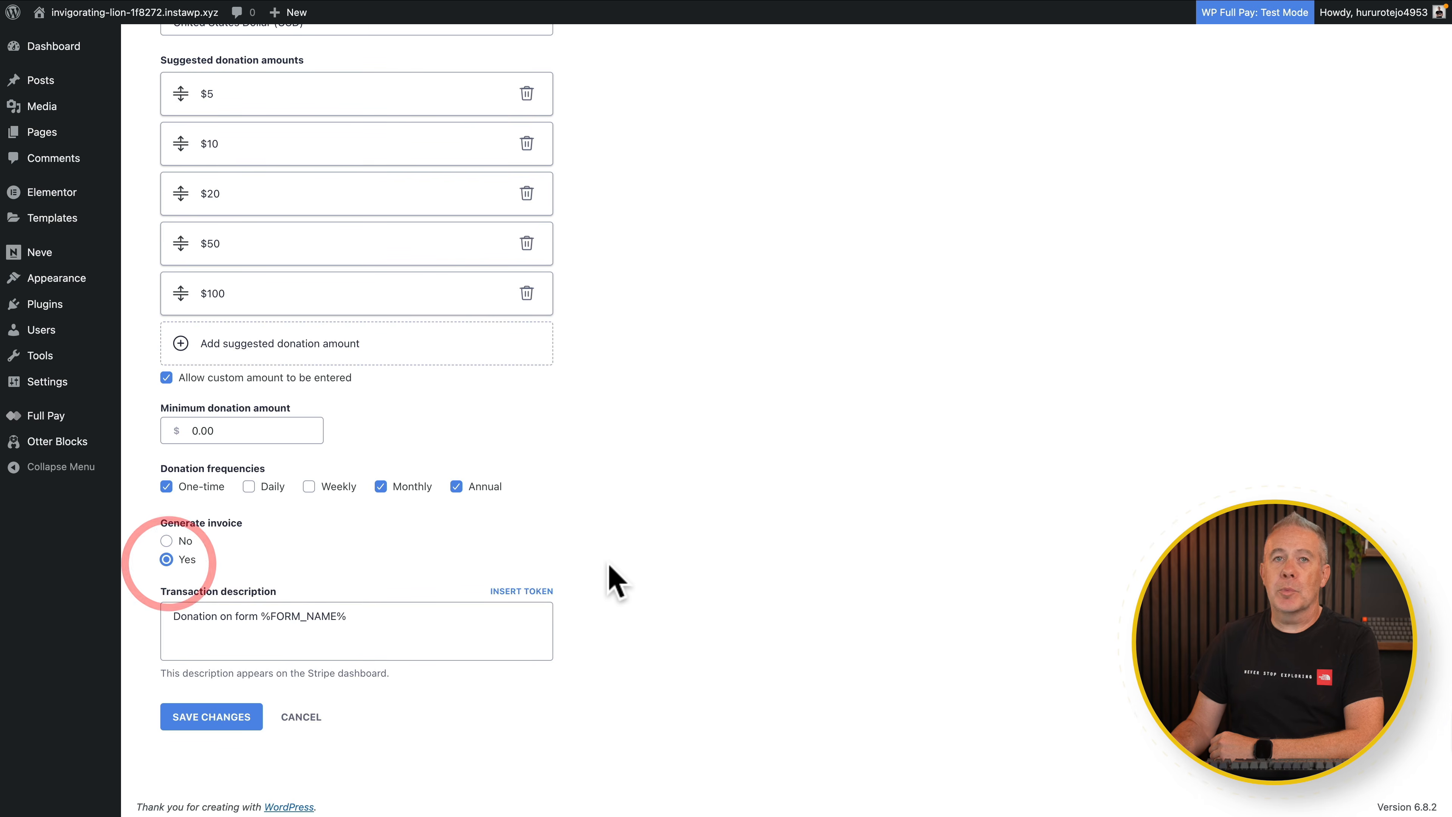
- Look through the tokens available for the transaction description and close the list without inserting any
{"action": "scroll", "coordinate": [669, 607], "scroll_direction": "down", "scroll_amount": 1}
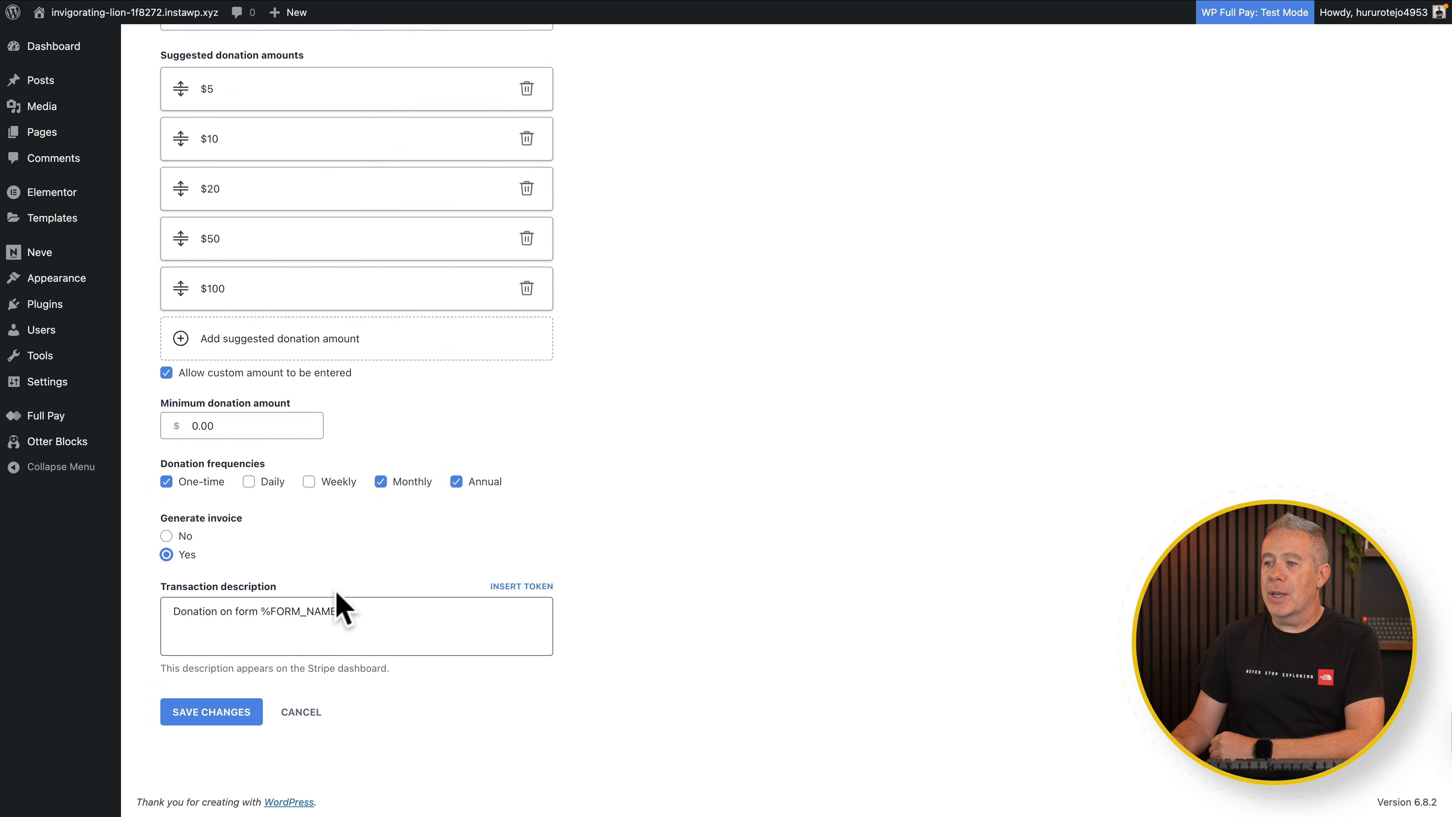
{"action": "left_click", "coordinate": [532, 586]}
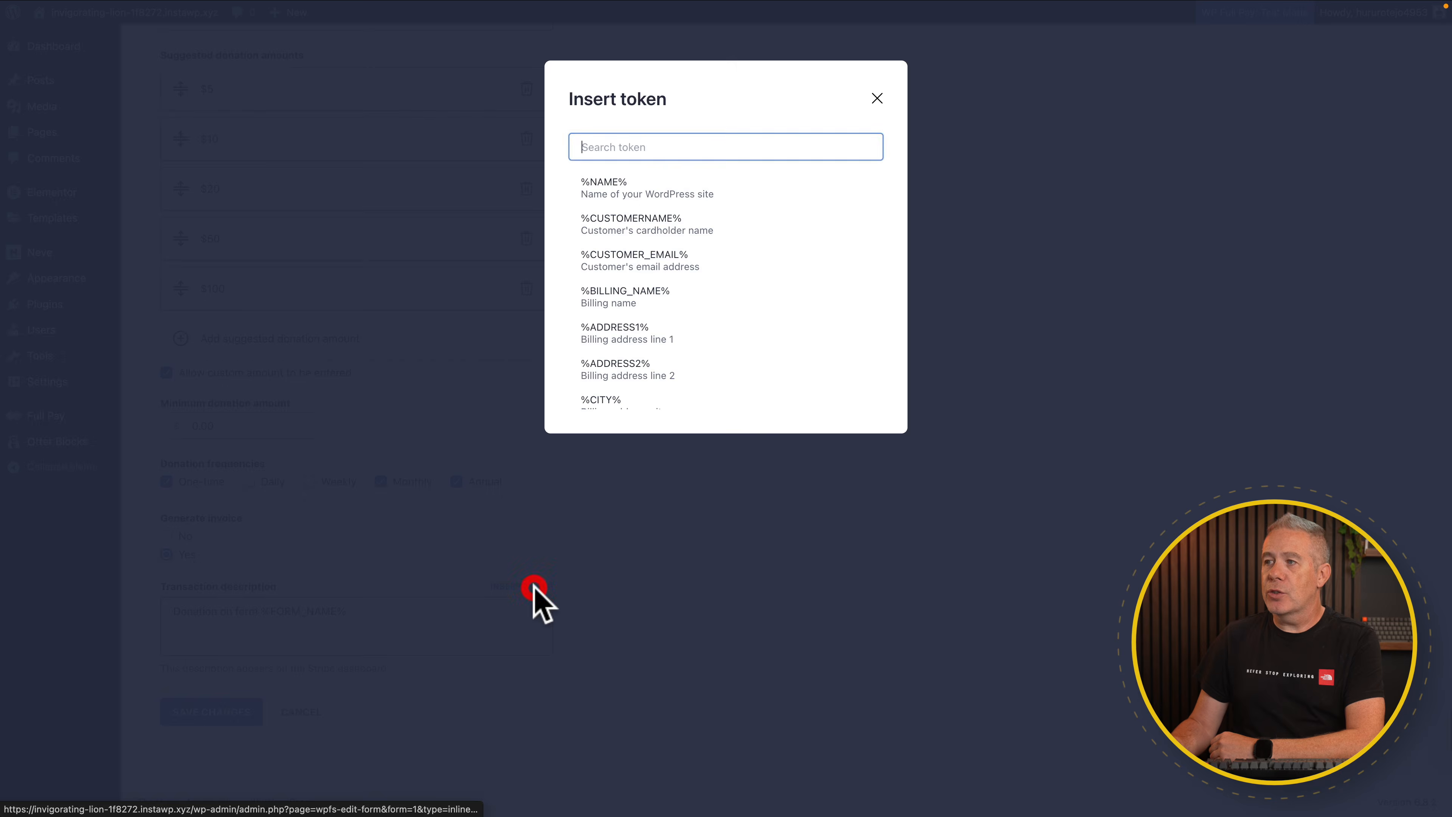
{"action": "scroll", "coordinate": [680, 240], "scroll_direction": "down", "scroll_amount": 1}
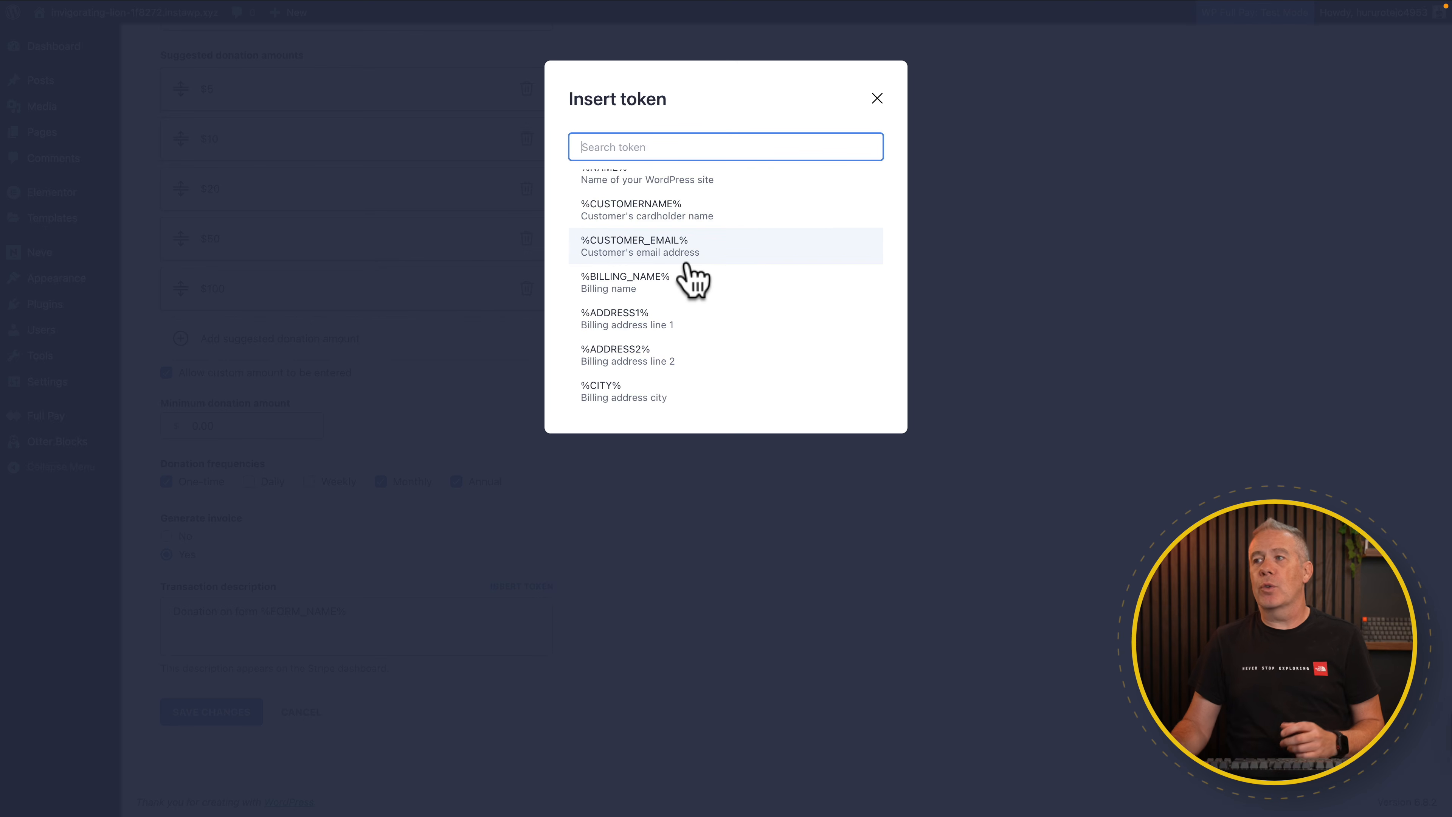
{"action": "scroll", "coordinate": [693, 280], "scroll_direction": "up", "scroll_amount": 1}
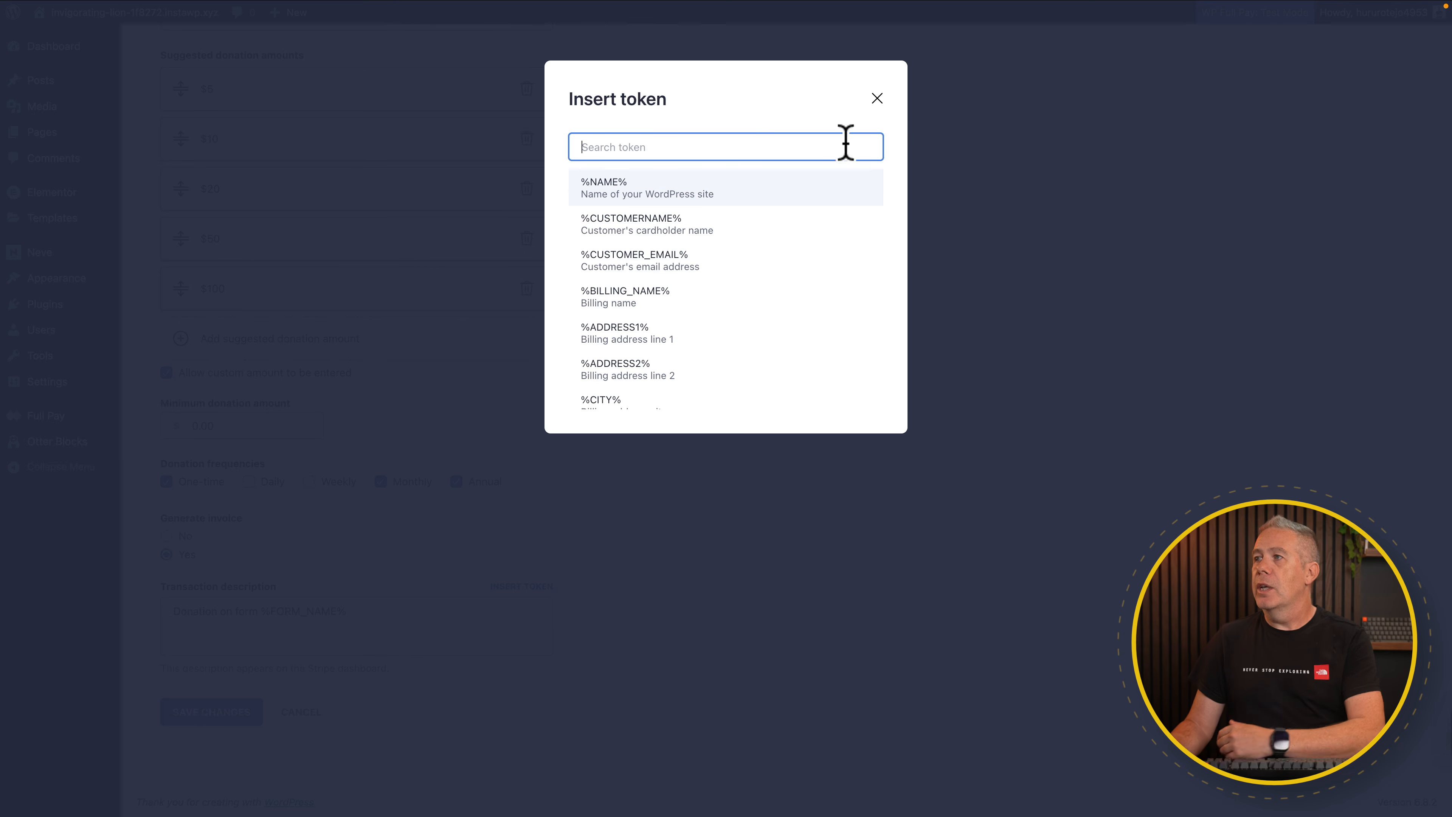
{"action": "left_click", "coordinate": [876, 100]}
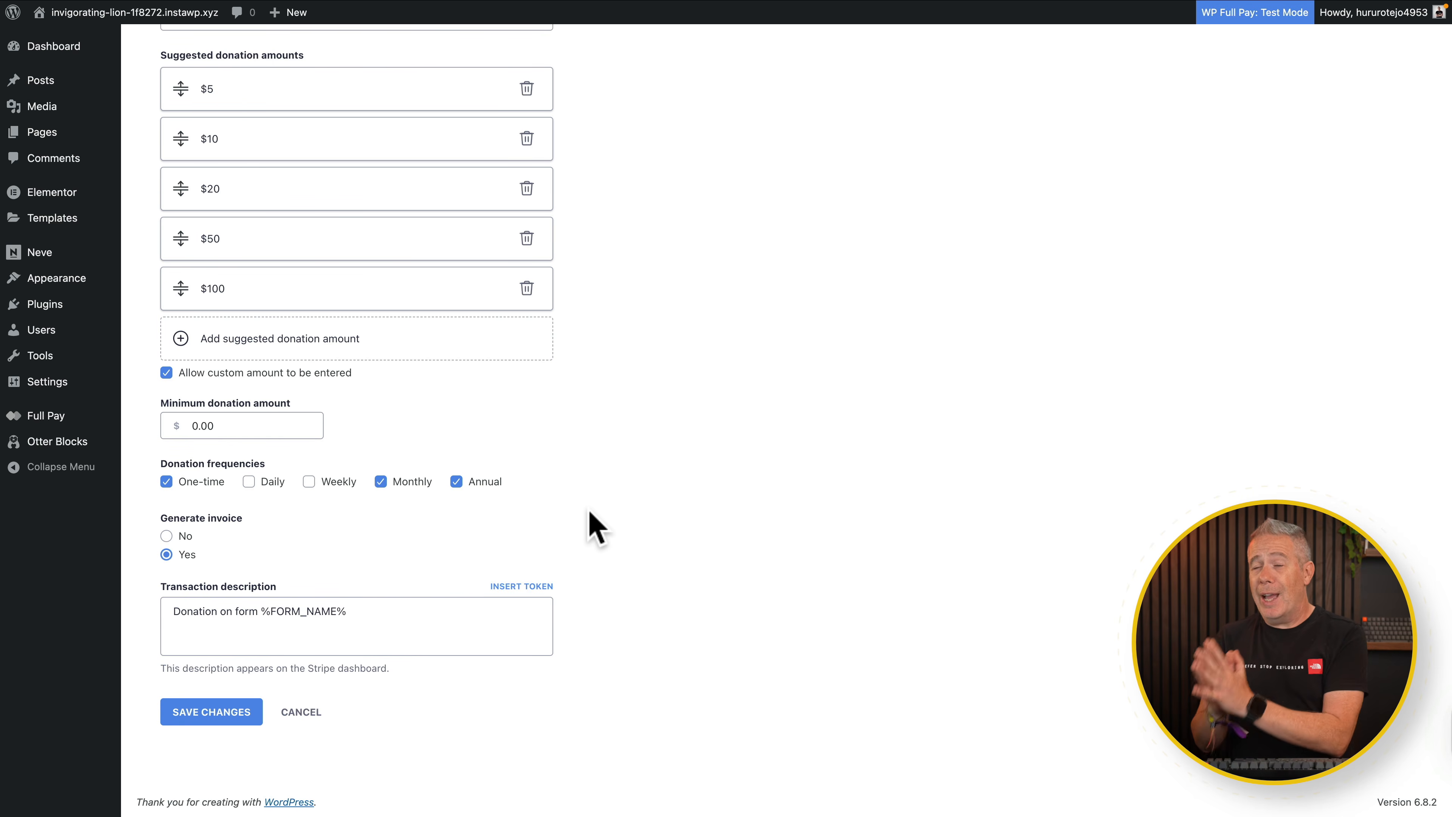
- Review the form's appearance settings, including the language options for the card input field
{"action": "scroll", "coordinate": [318, 137], "scroll_direction": "up", "scroll_amount": 5}
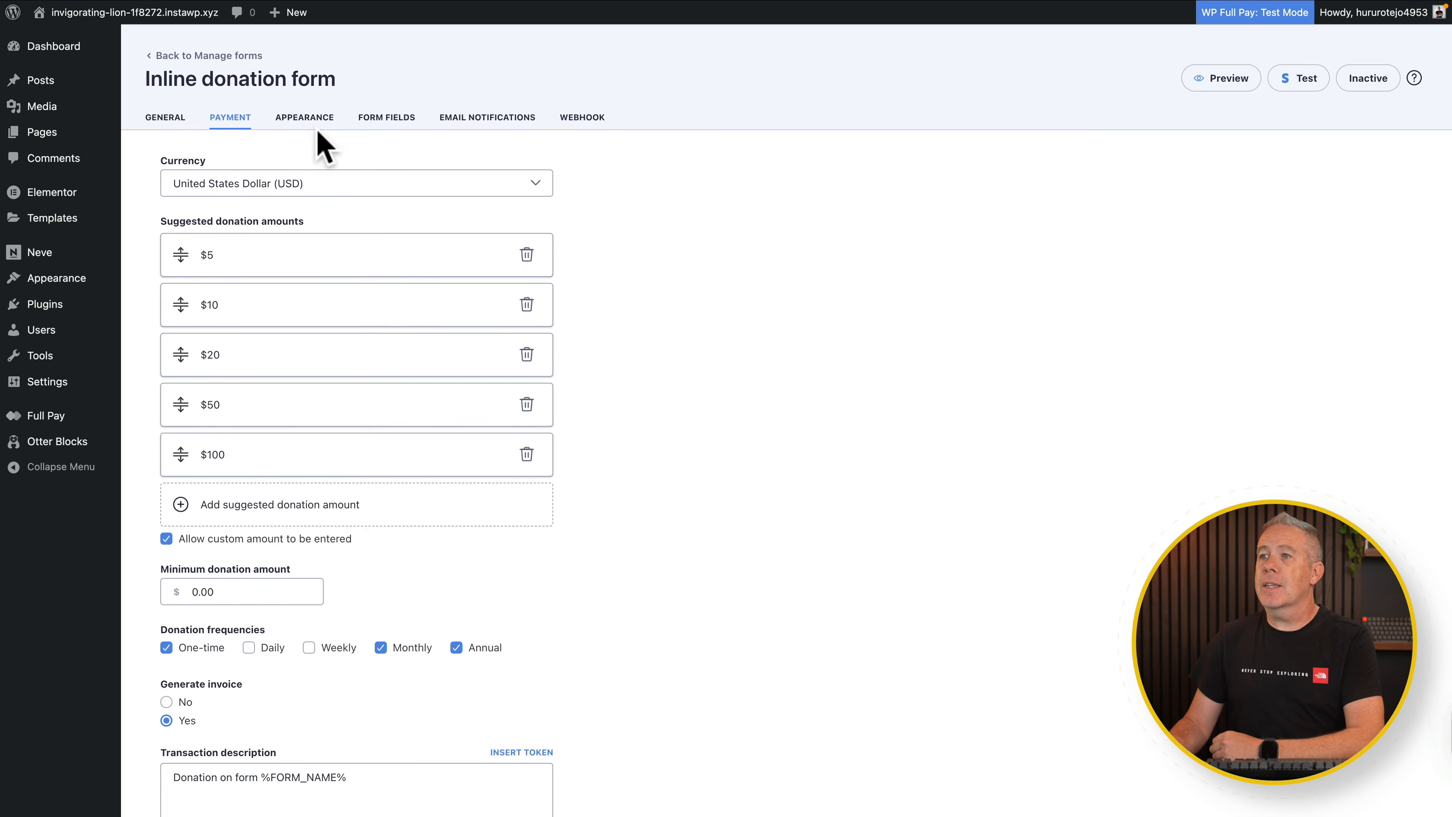
{"action": "left_click", "coordinate": [308, 120]}
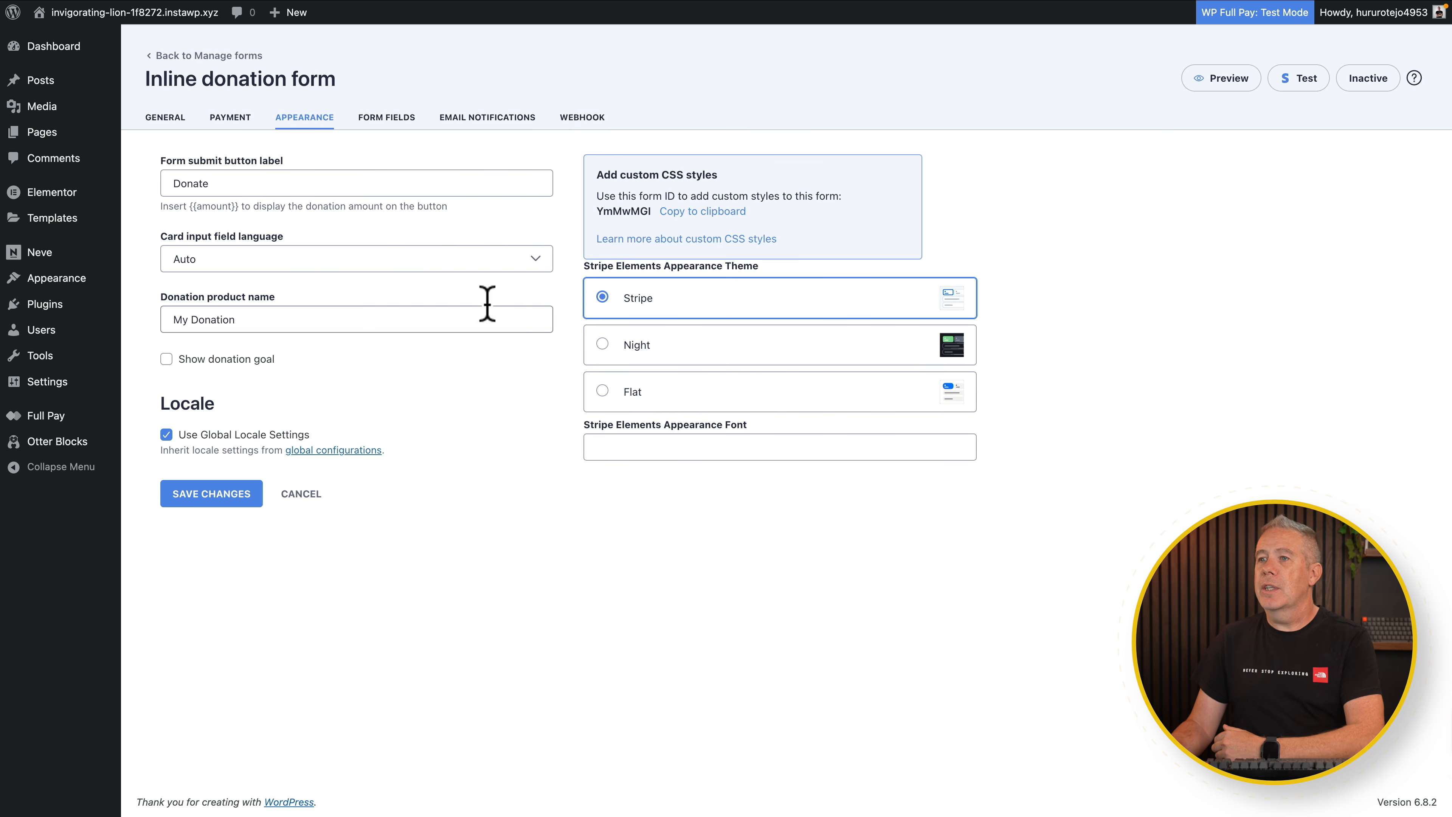
{"action": "left_click", "coordinate": [509, 258]}
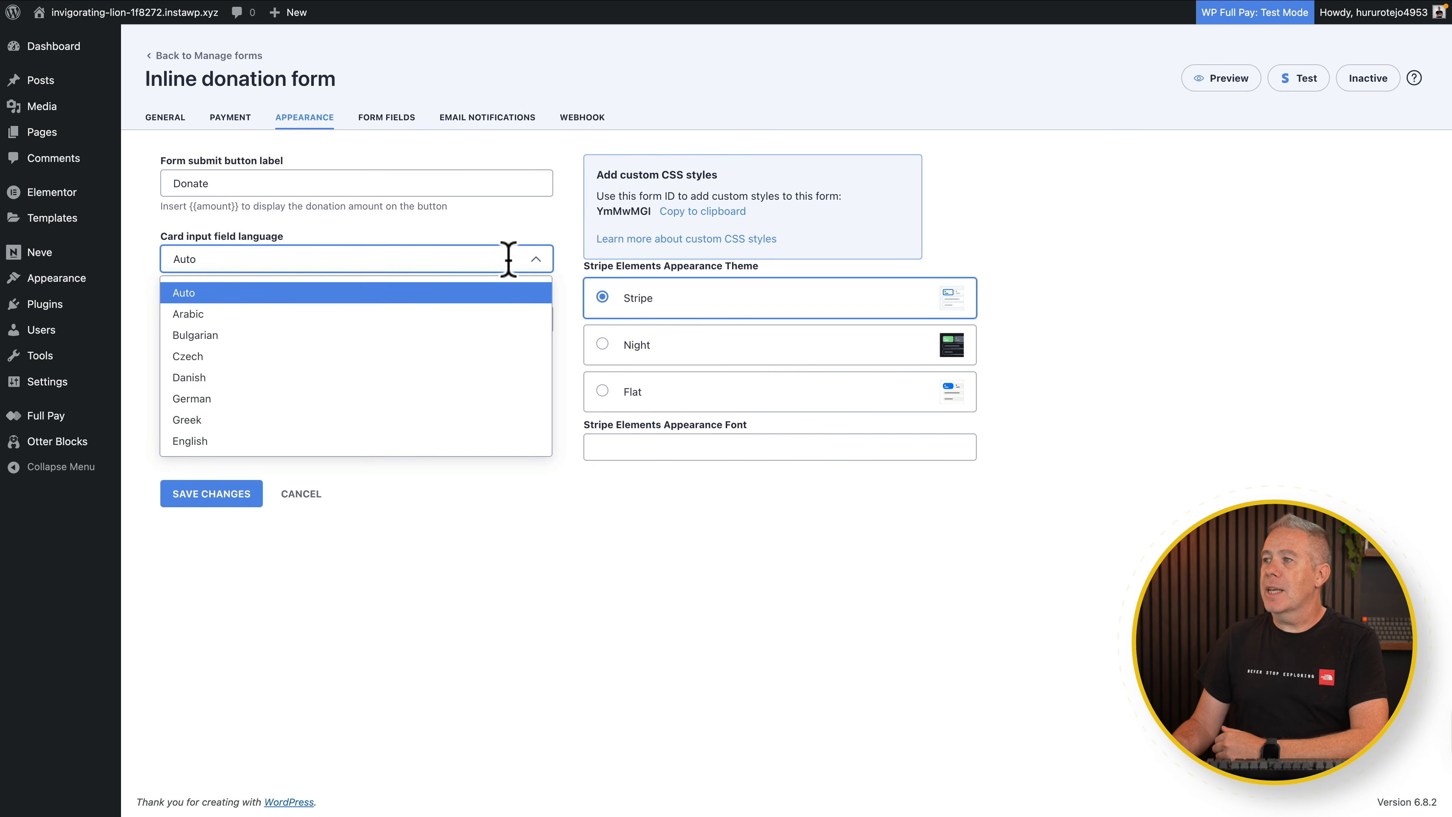
{"action": "left_click", "coordinate": [1026, 225]}
- Enable the Terms of Service checkbox and the Billing address among the optional form fields
{"action": "left_click", "coordinate": [390, 121]}
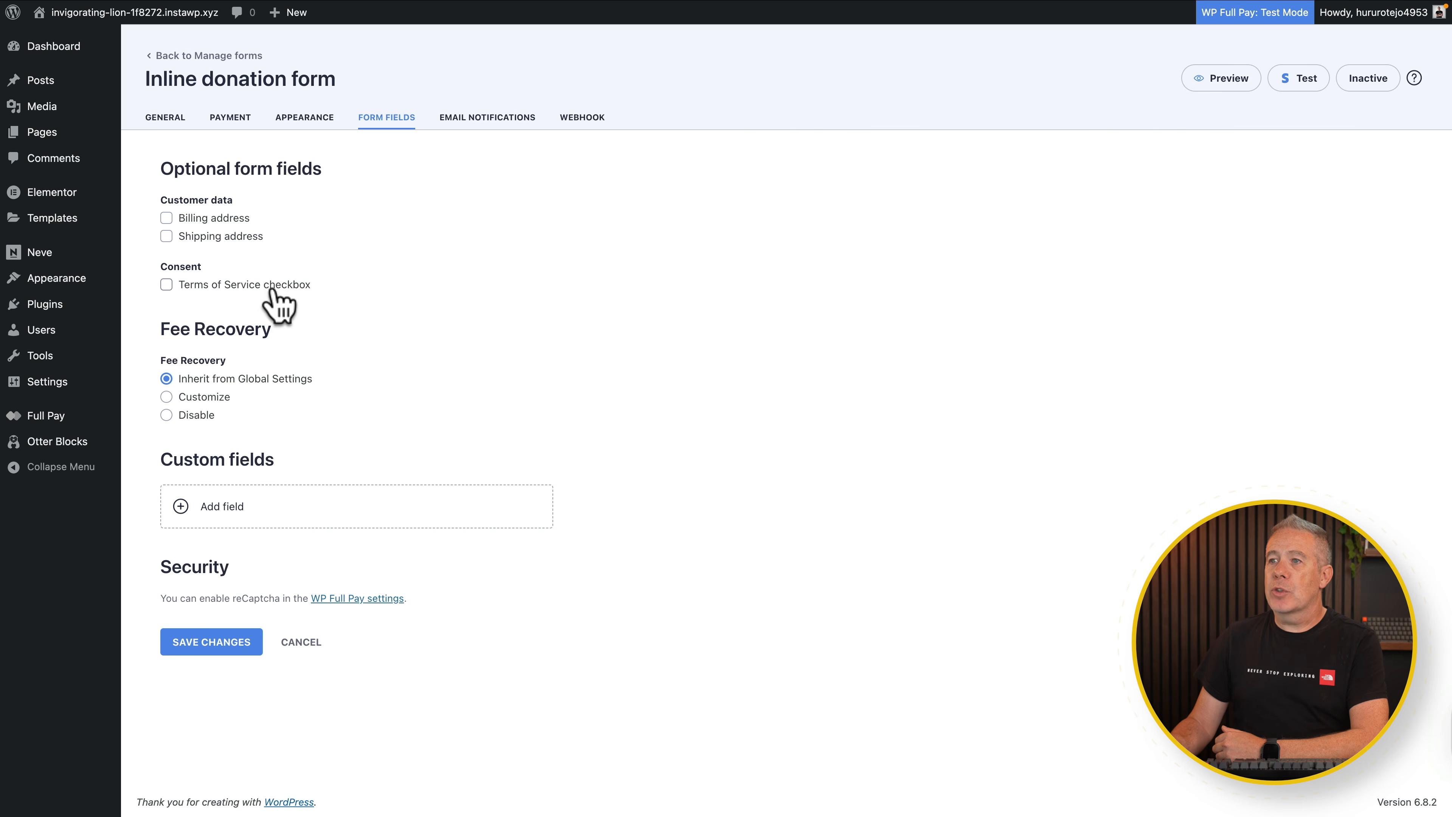
{"action": "left_click", "coordinate": [209, 286]}
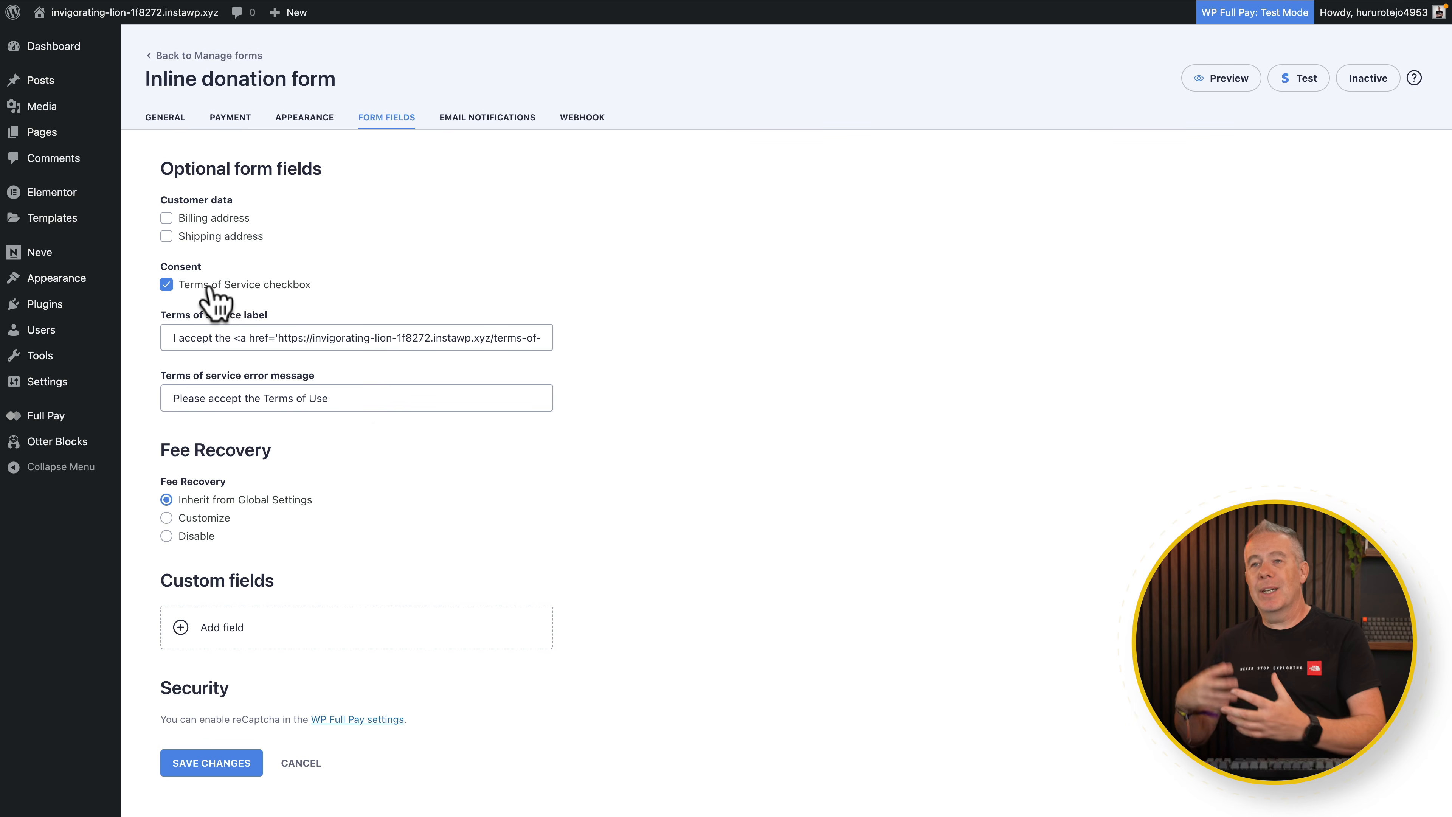
{"action": "left_click", "coordinate": [198, 220]}
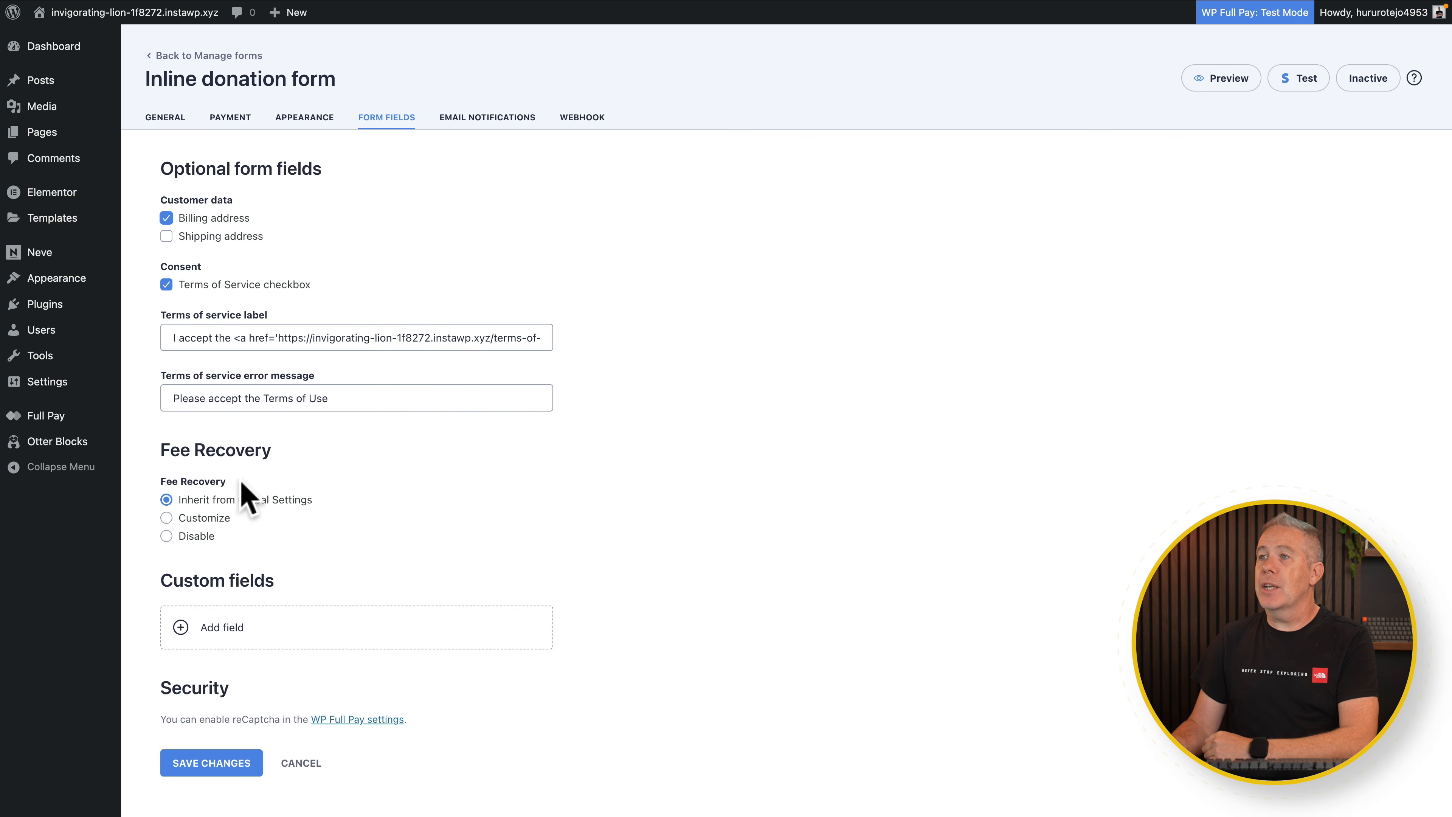
- Check the form's email notification and webhook settings, and save the changes to the form
{"action": "left_click", "coordinate": [493, 119]}
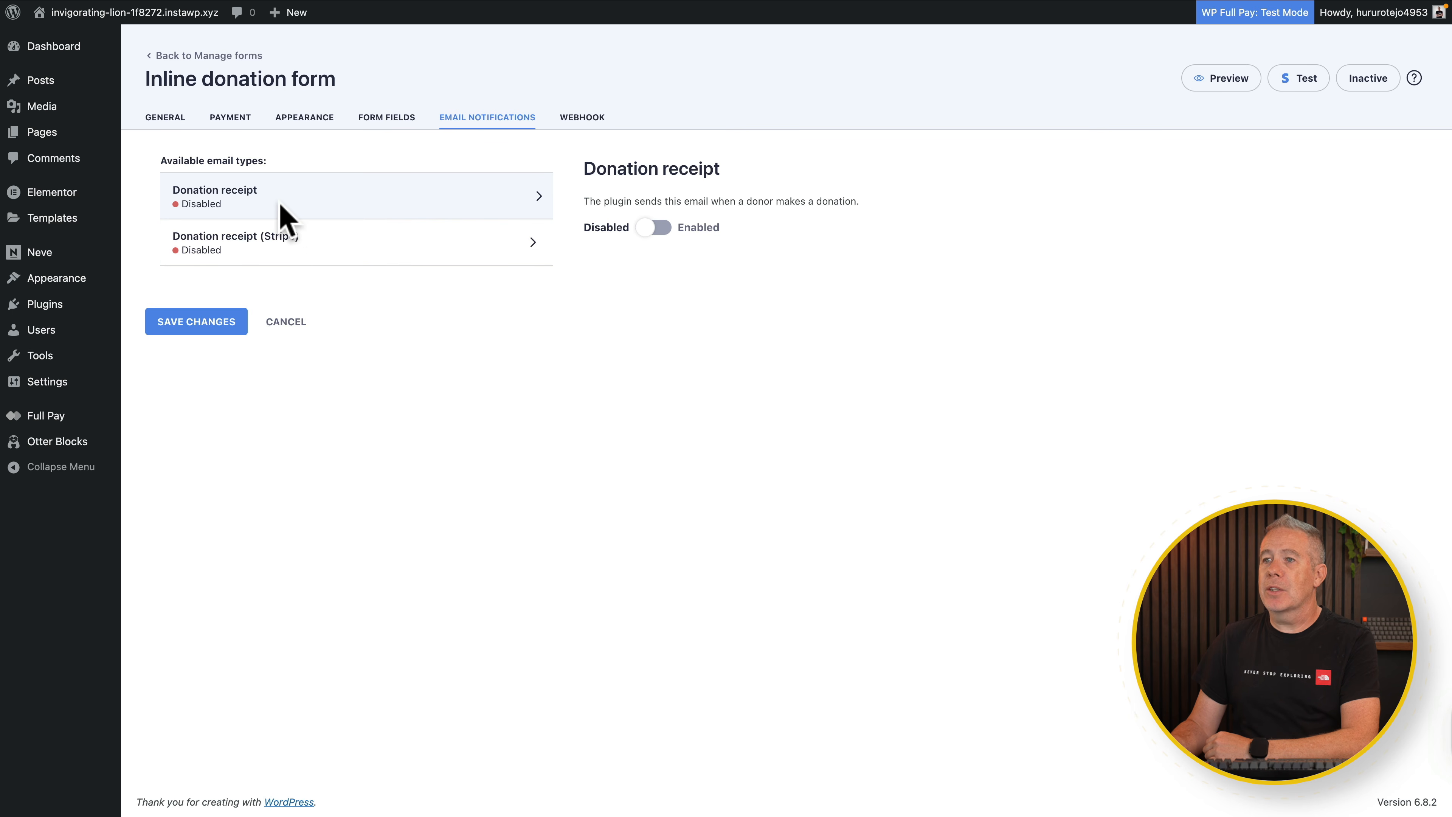
{"action": "left_click", "coordinate": [588, 120]}
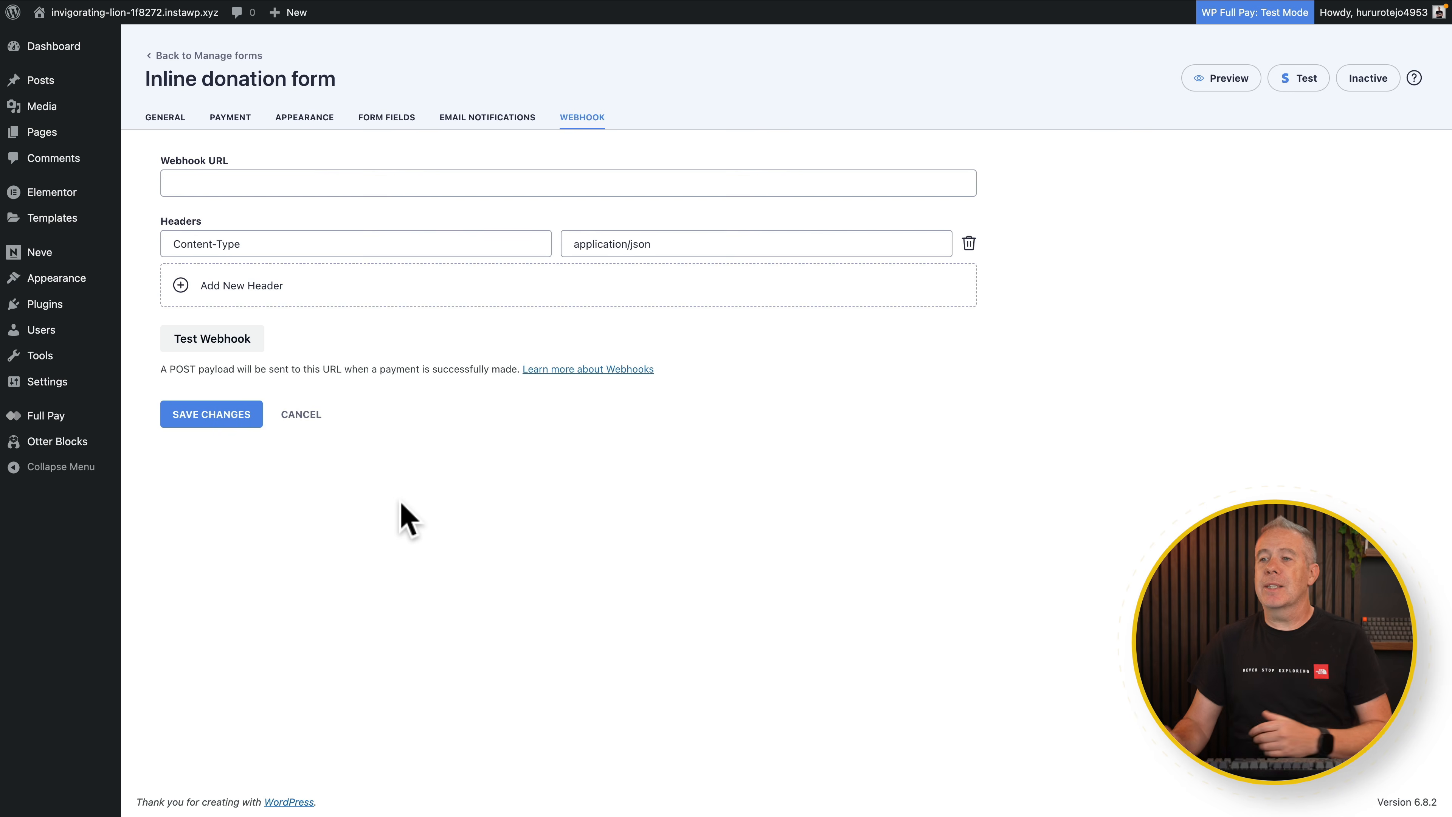
{"action": "left_click", "coordinate": [206, 417]}
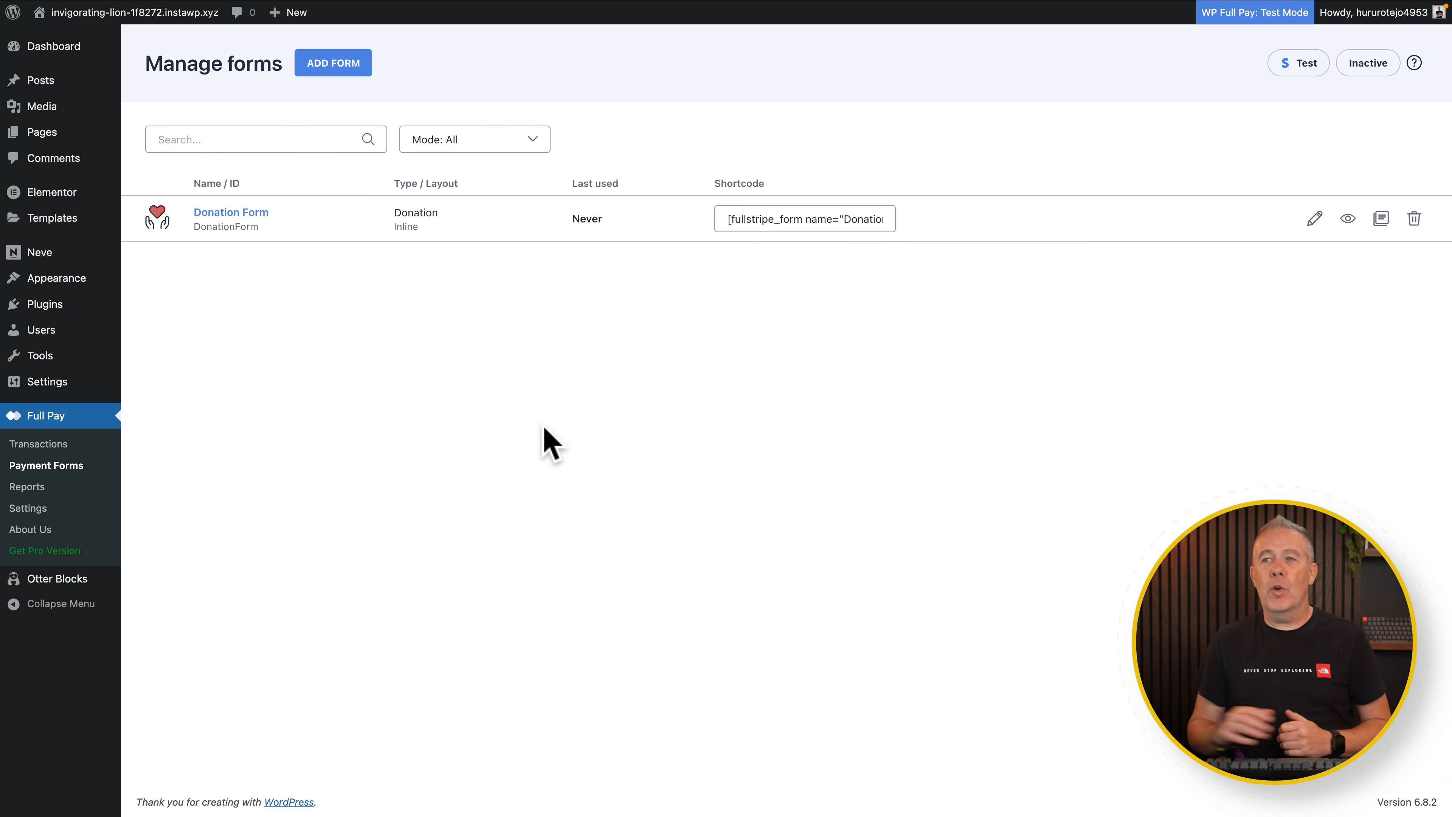
- Select the Donation Form's shortcode and view the embedded form on the site's Support our Causes page
{"action": "left_click", "coordinate": [758, 218]}
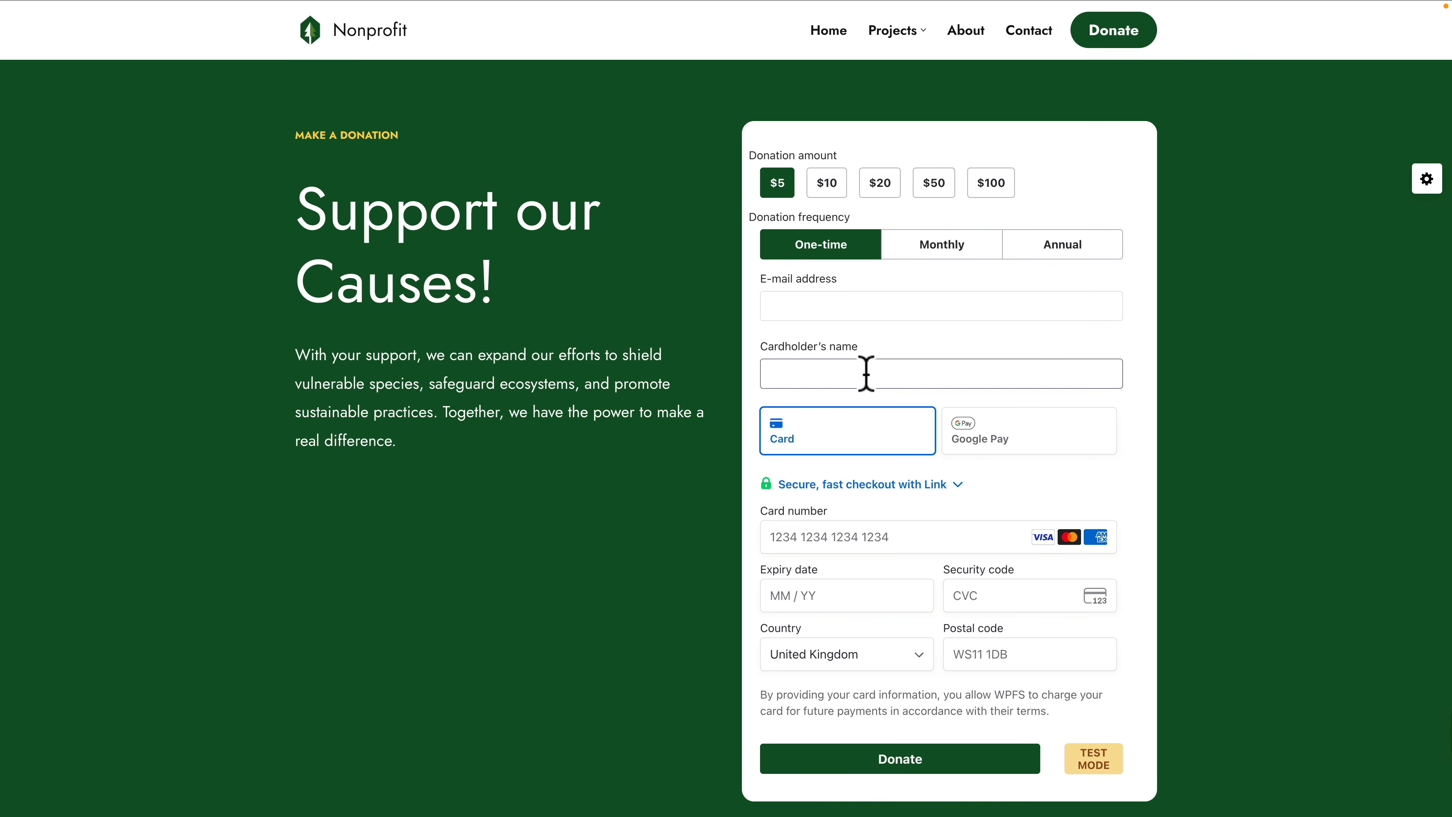
{"action": "scroll", "coordinate": [914, 489], "scroll_direction": "down", "scroll_amount": 2}
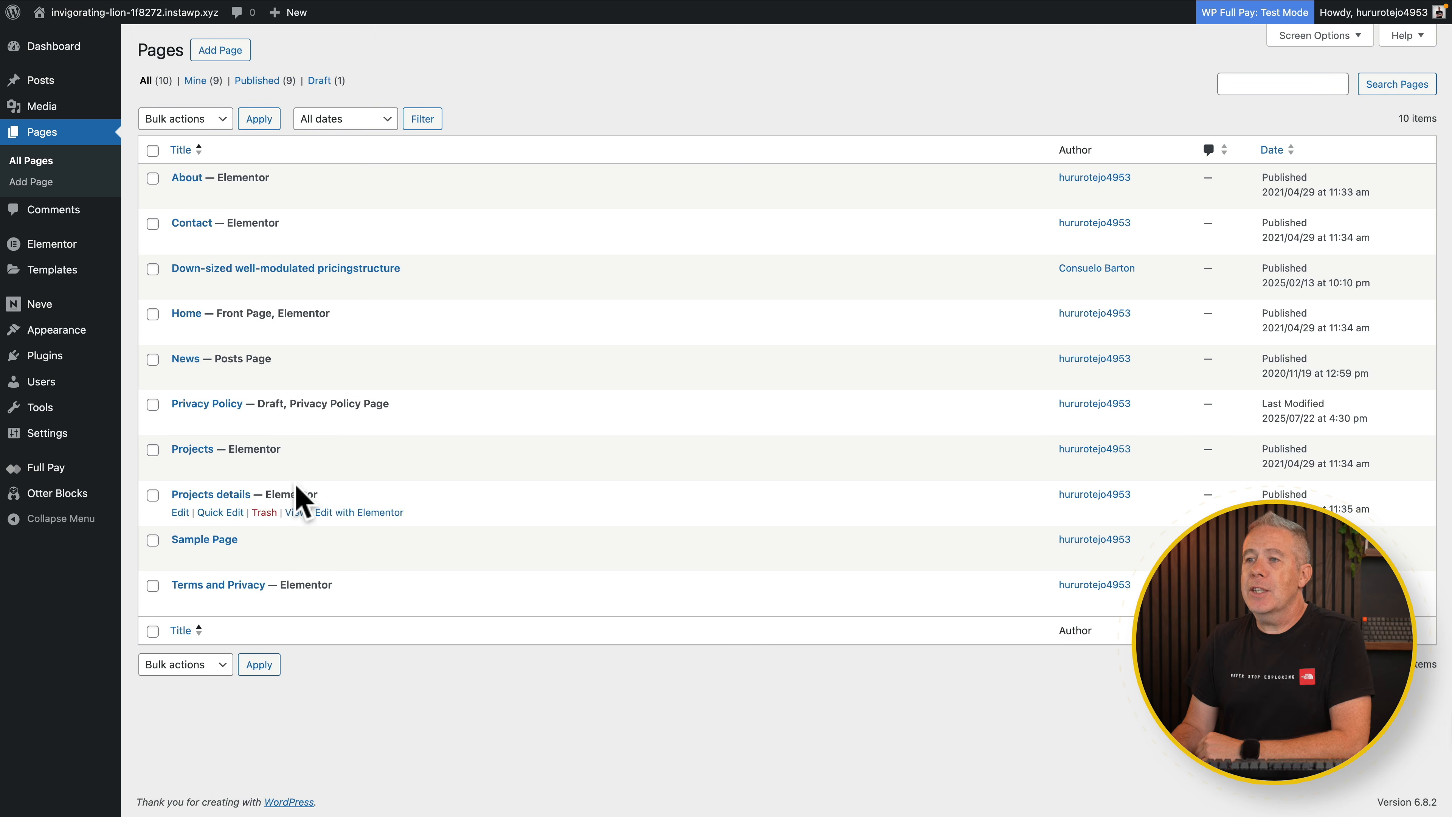
- Open the Home page from the site's page list for editing with Elementor
{"action": "left_click", "coordinate": [363, 332]}
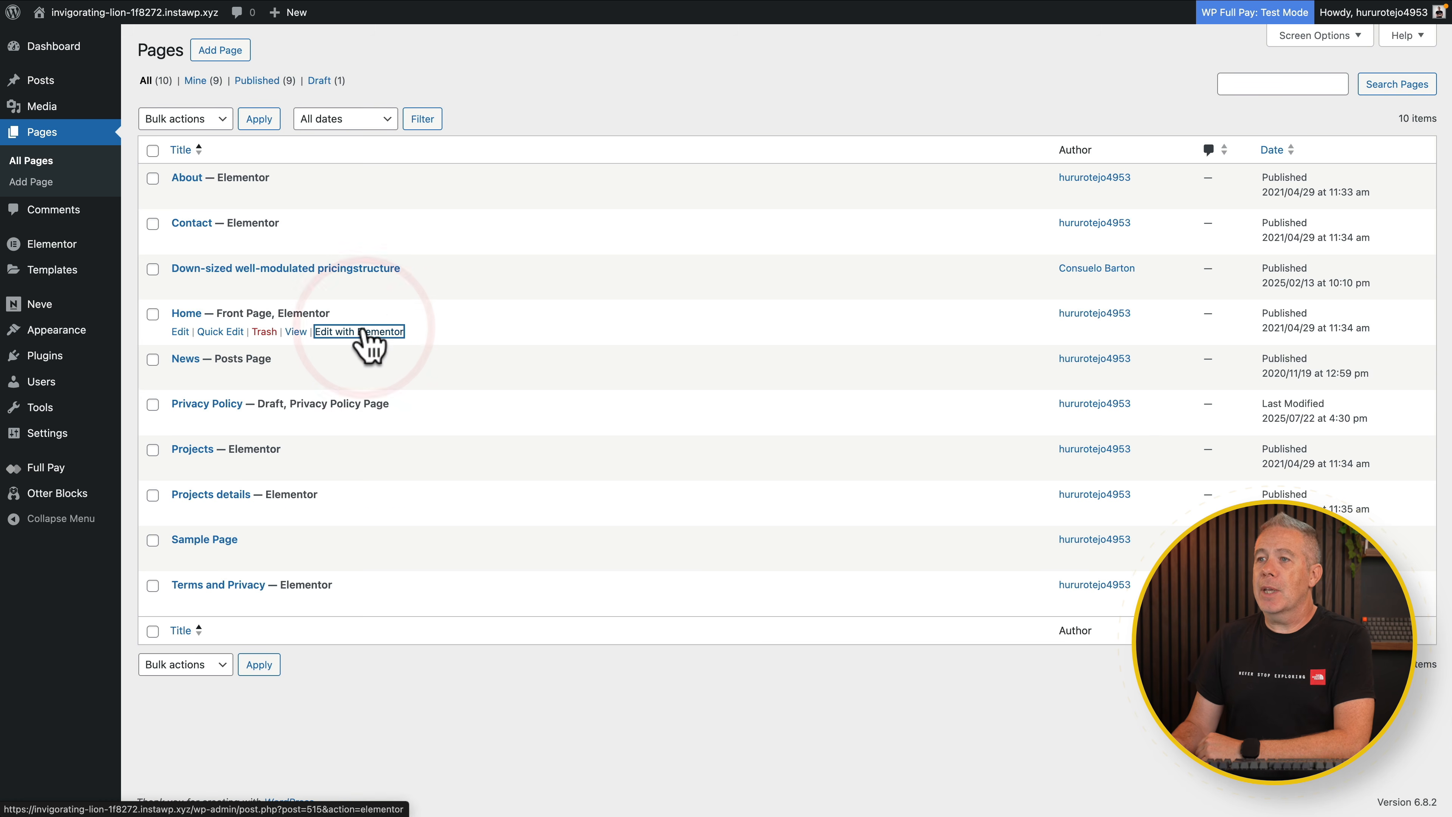
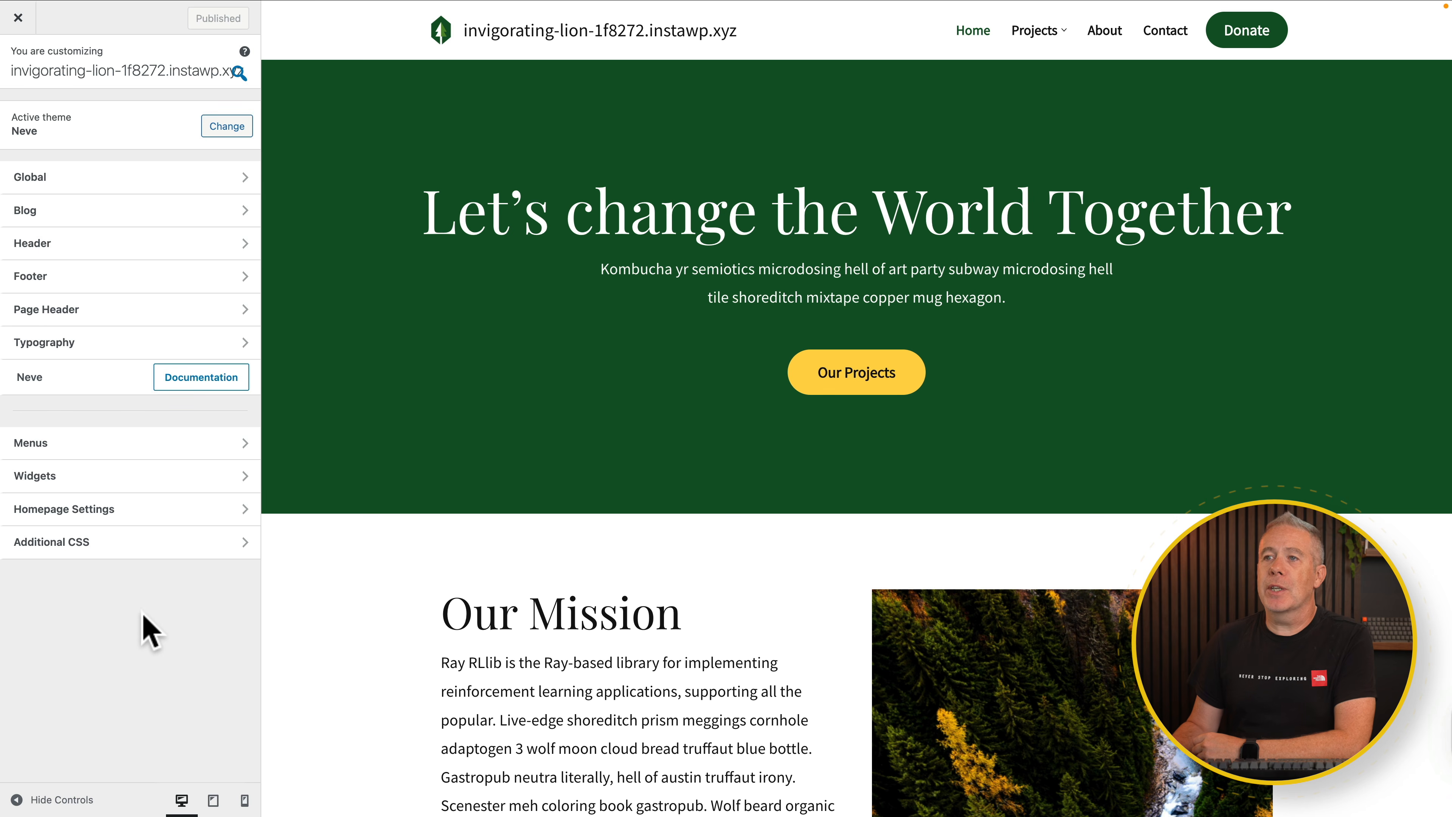
- Apply the Bamboo palette as the site's global colors in the Neve theme customizer
{"action": "left_click", "coordinate": [58, 174]}
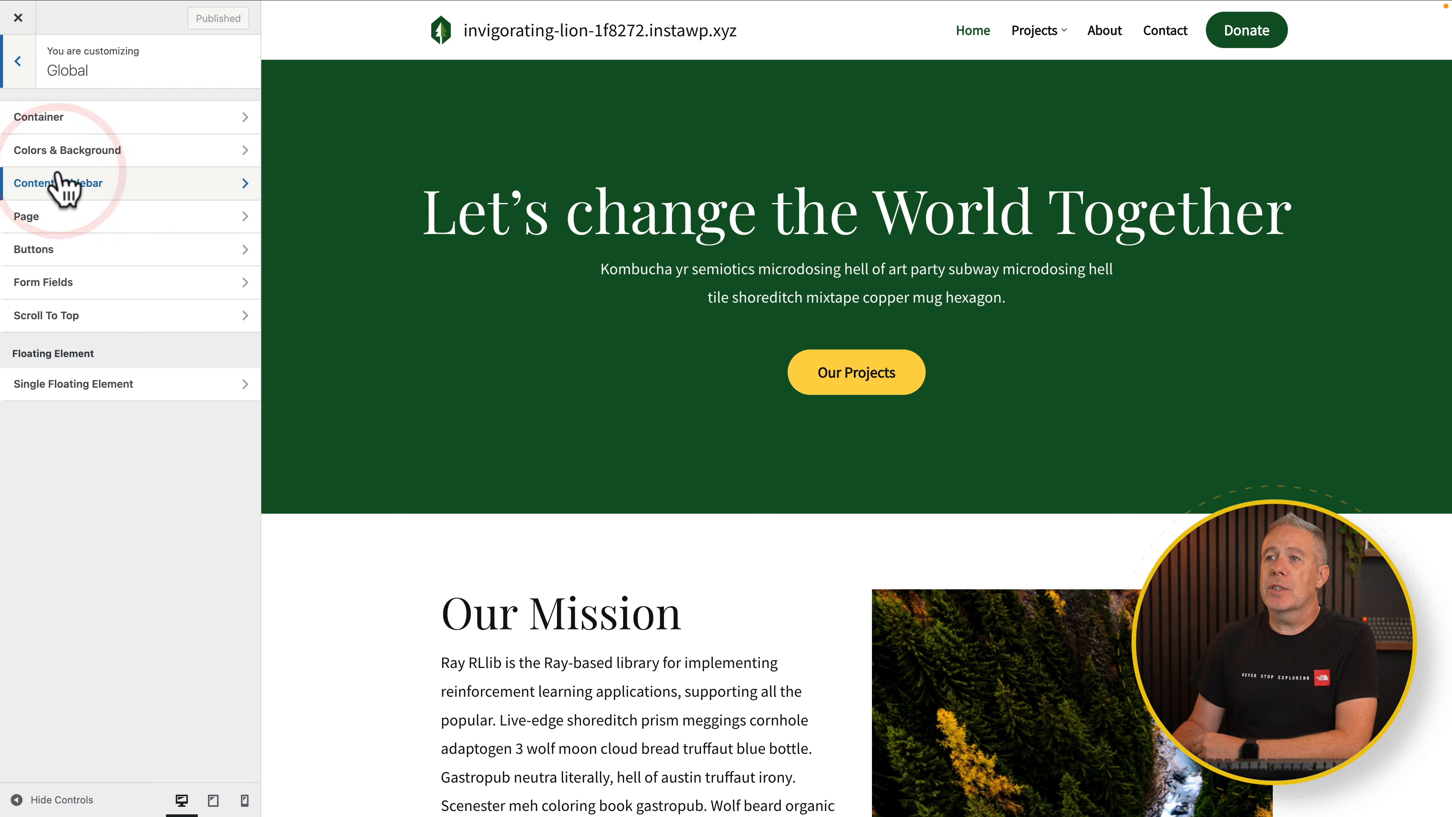
{"action": "left_click", "coordinate": [106, 150]}
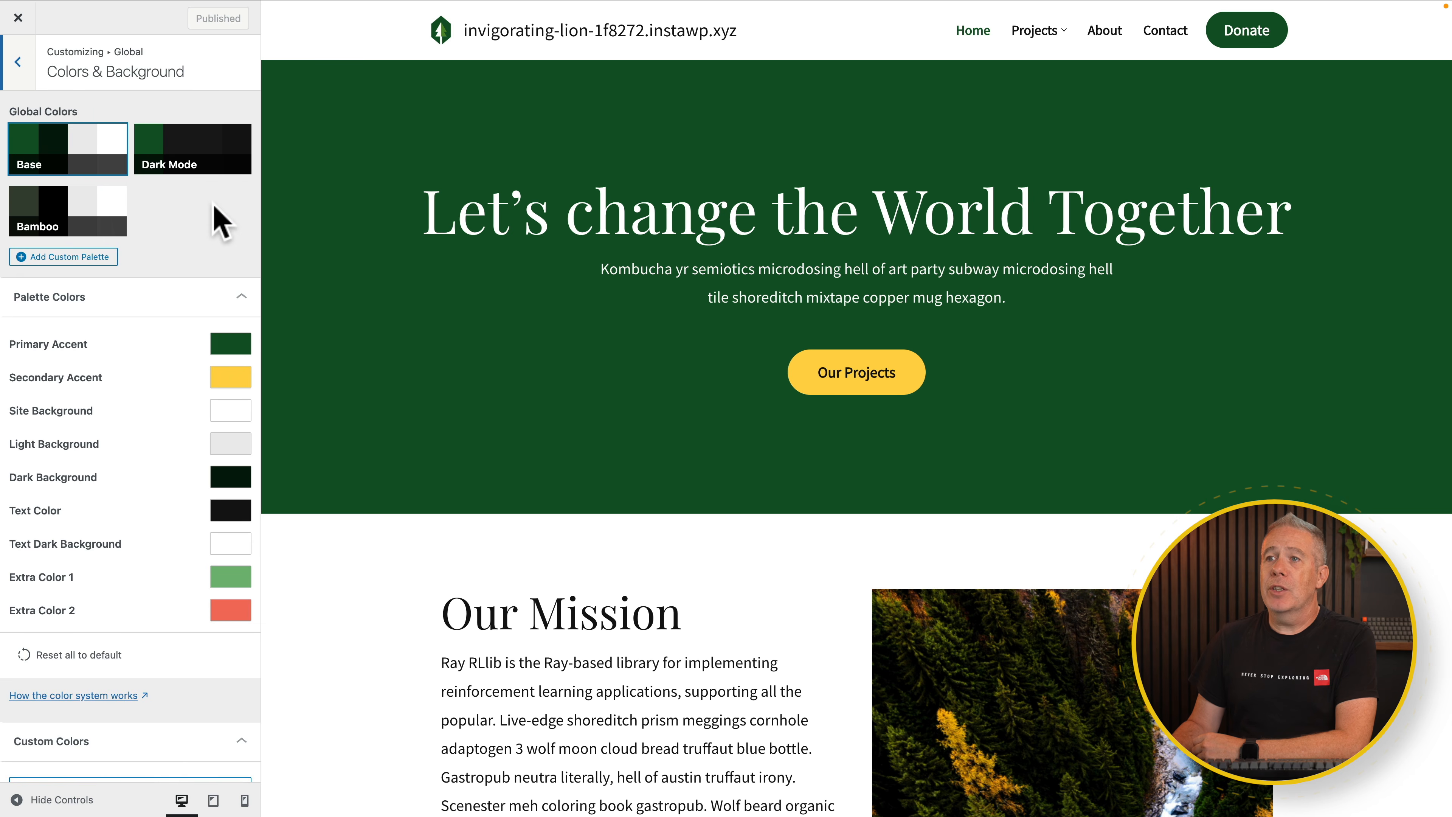
{"action": "mouse_move", "coordinate": [86, 216]}
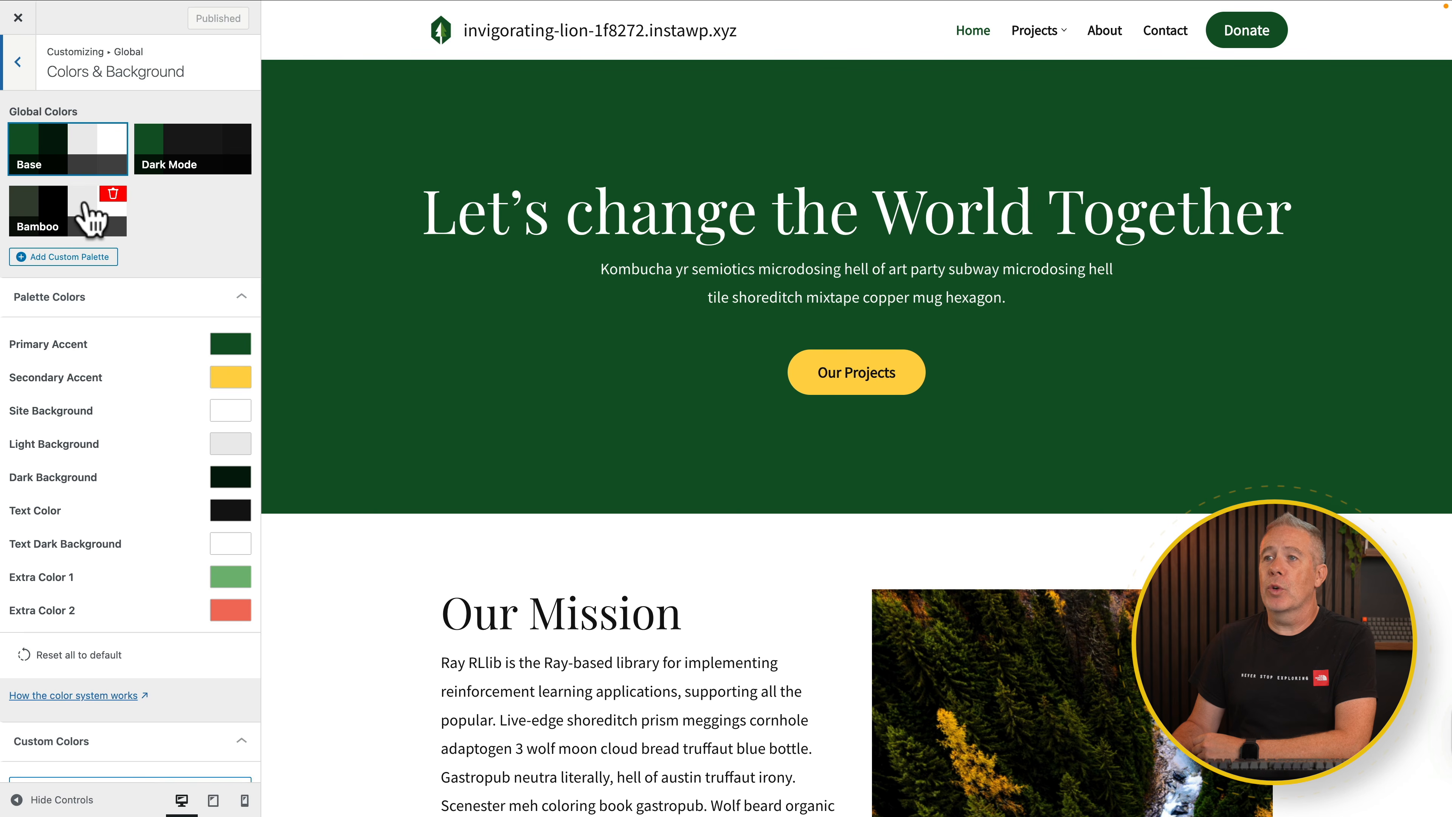
{"action": "left_click", "coordinate": [86, 229]}
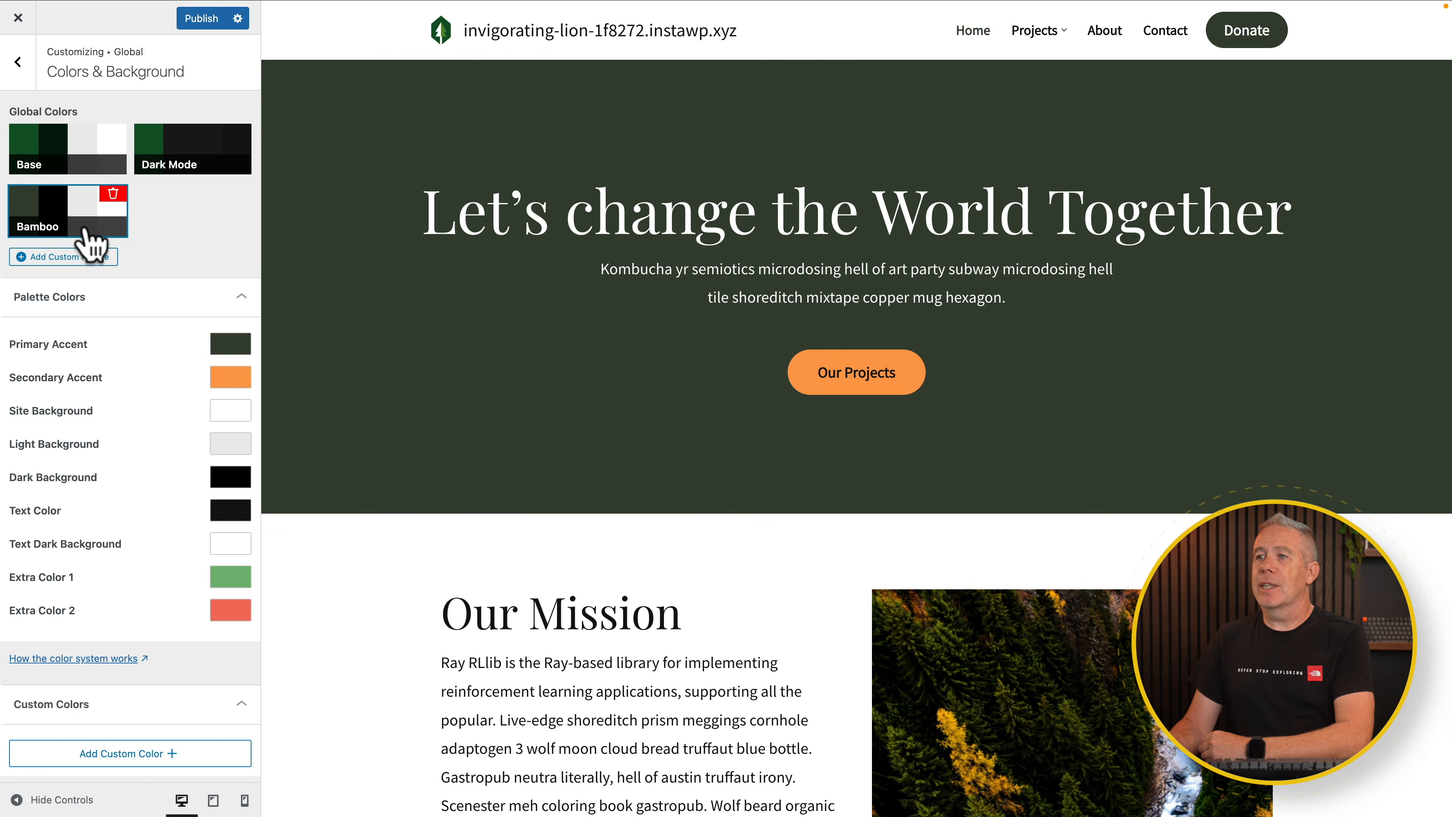
- Apply the Dark Mode palette as the global colors and set its Primary Accent to blue 143D59
{"action": "left_click", "coordinate": [184, 172]}
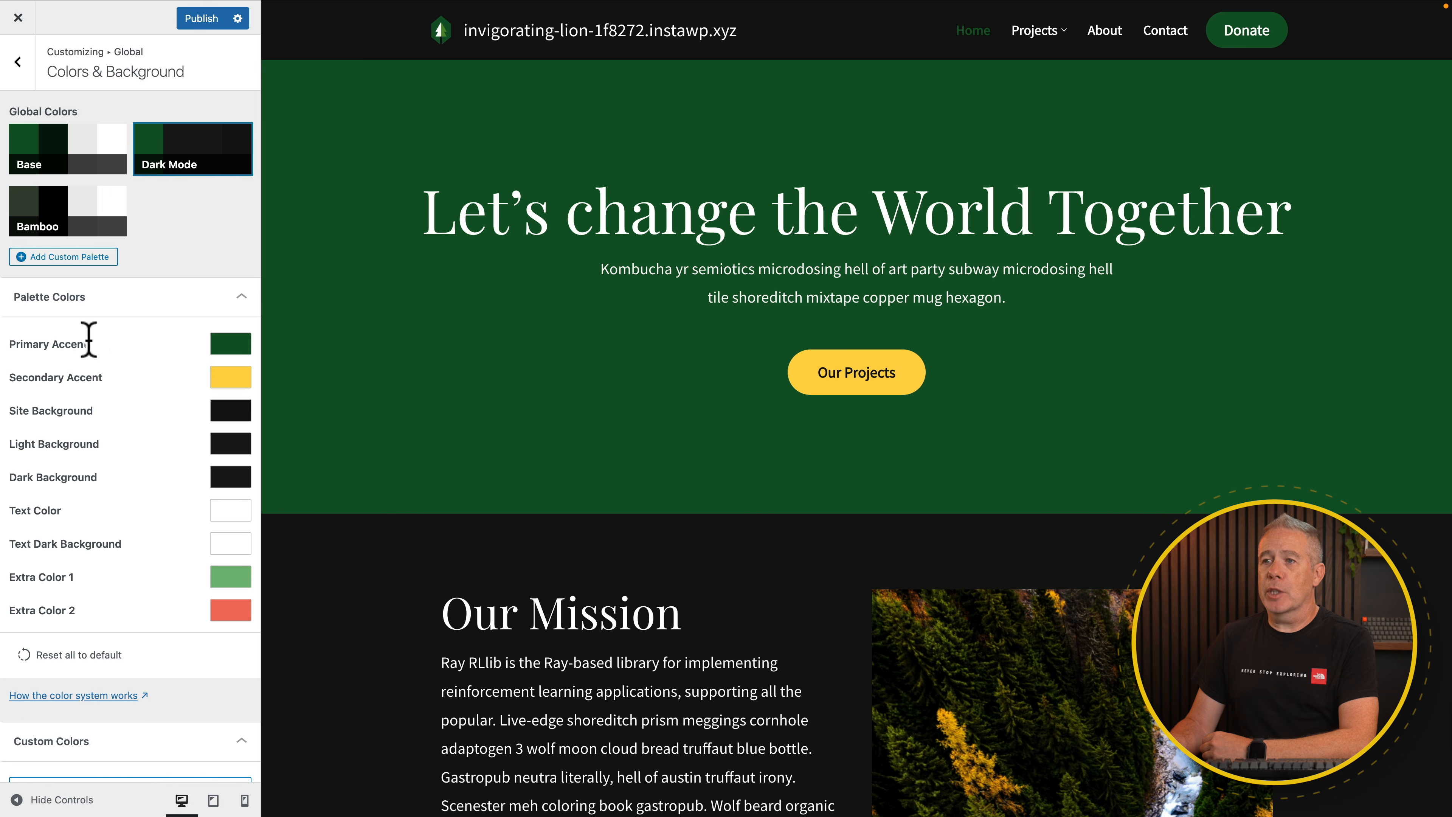
{"action": "left_click", "coordinate": [229, 345]}
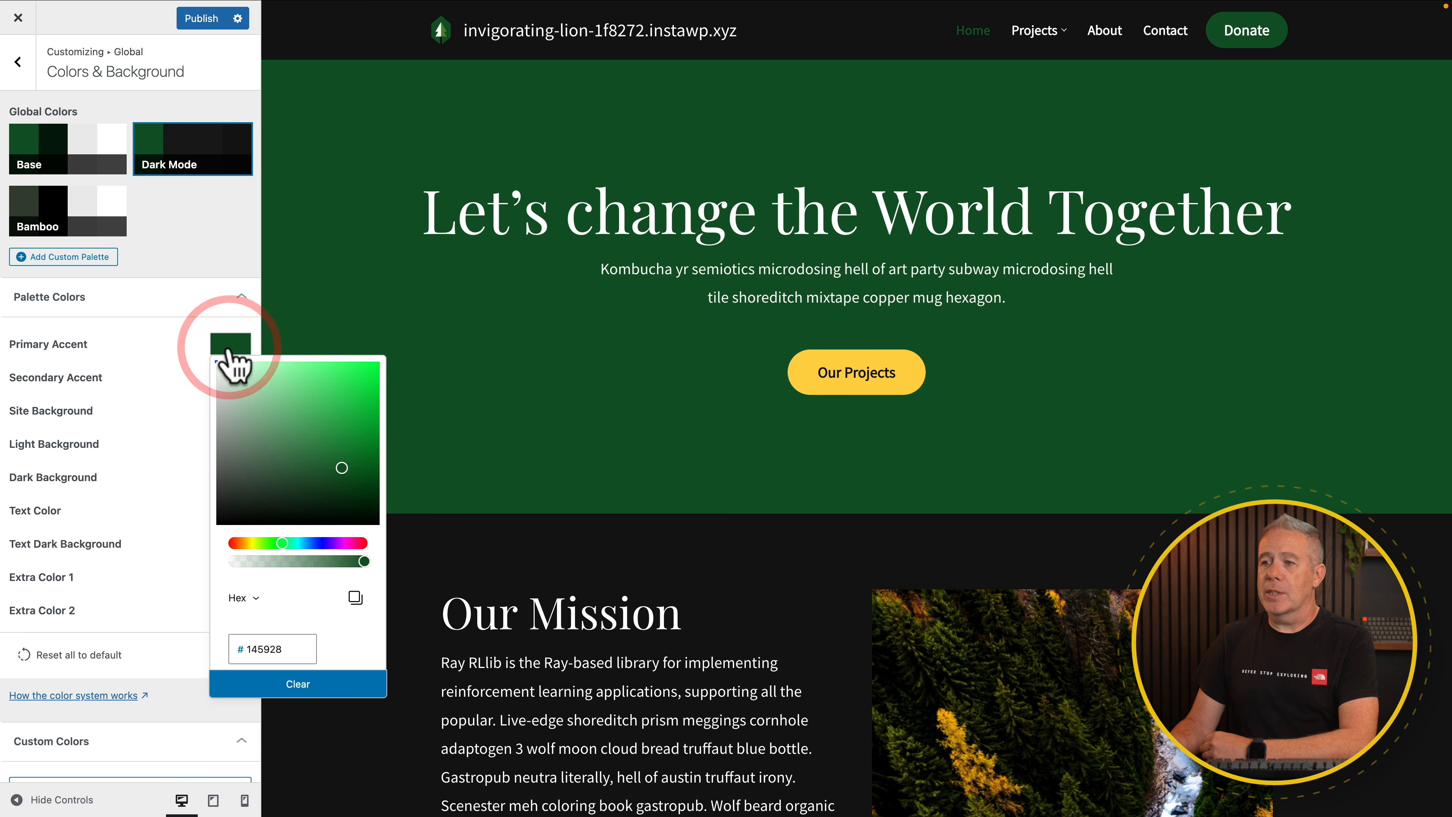
{"action": "left_click", "coordinate": [303, 542]}
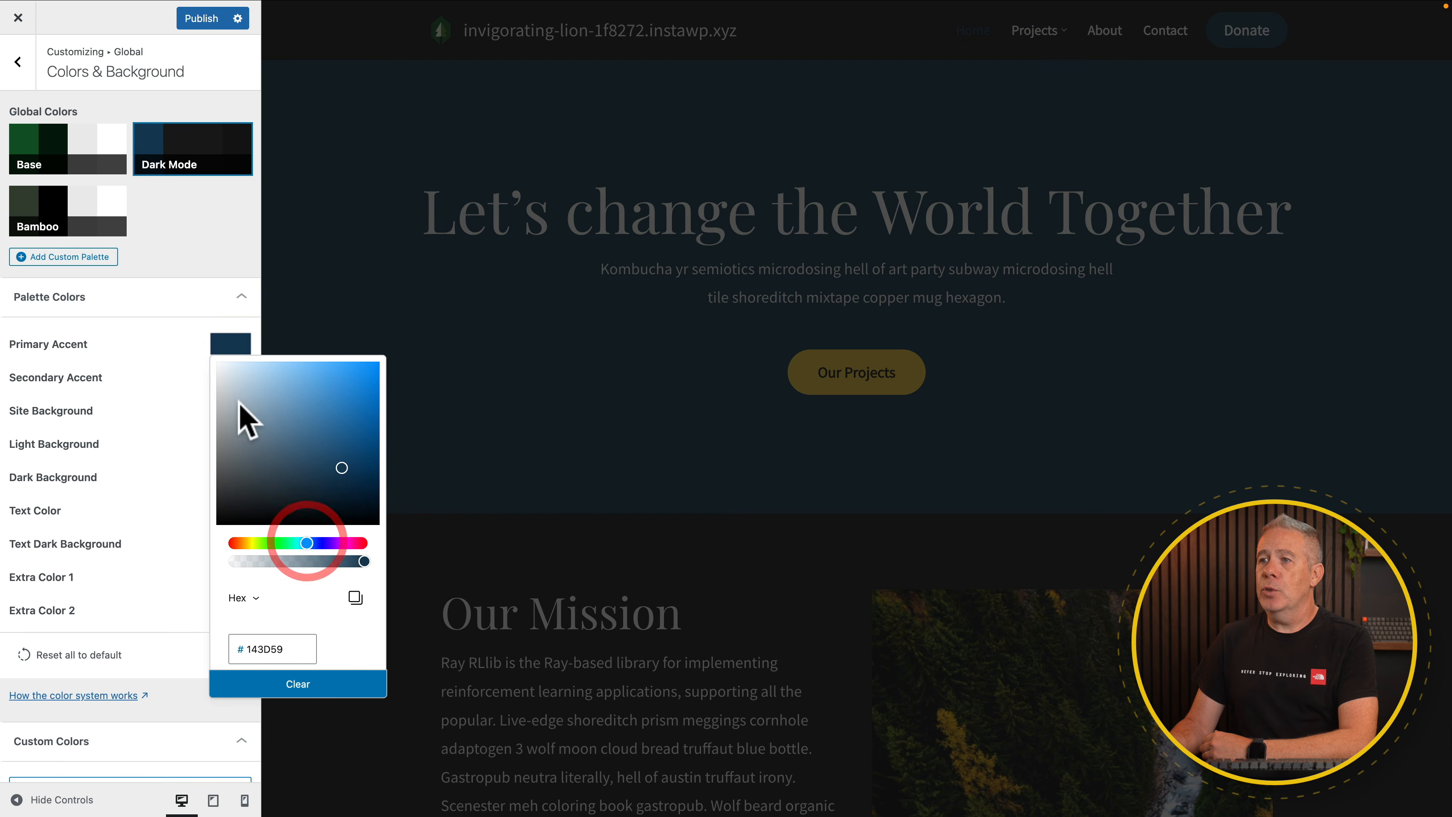
{"action": "left_click", "coordinate": [189, 292]}
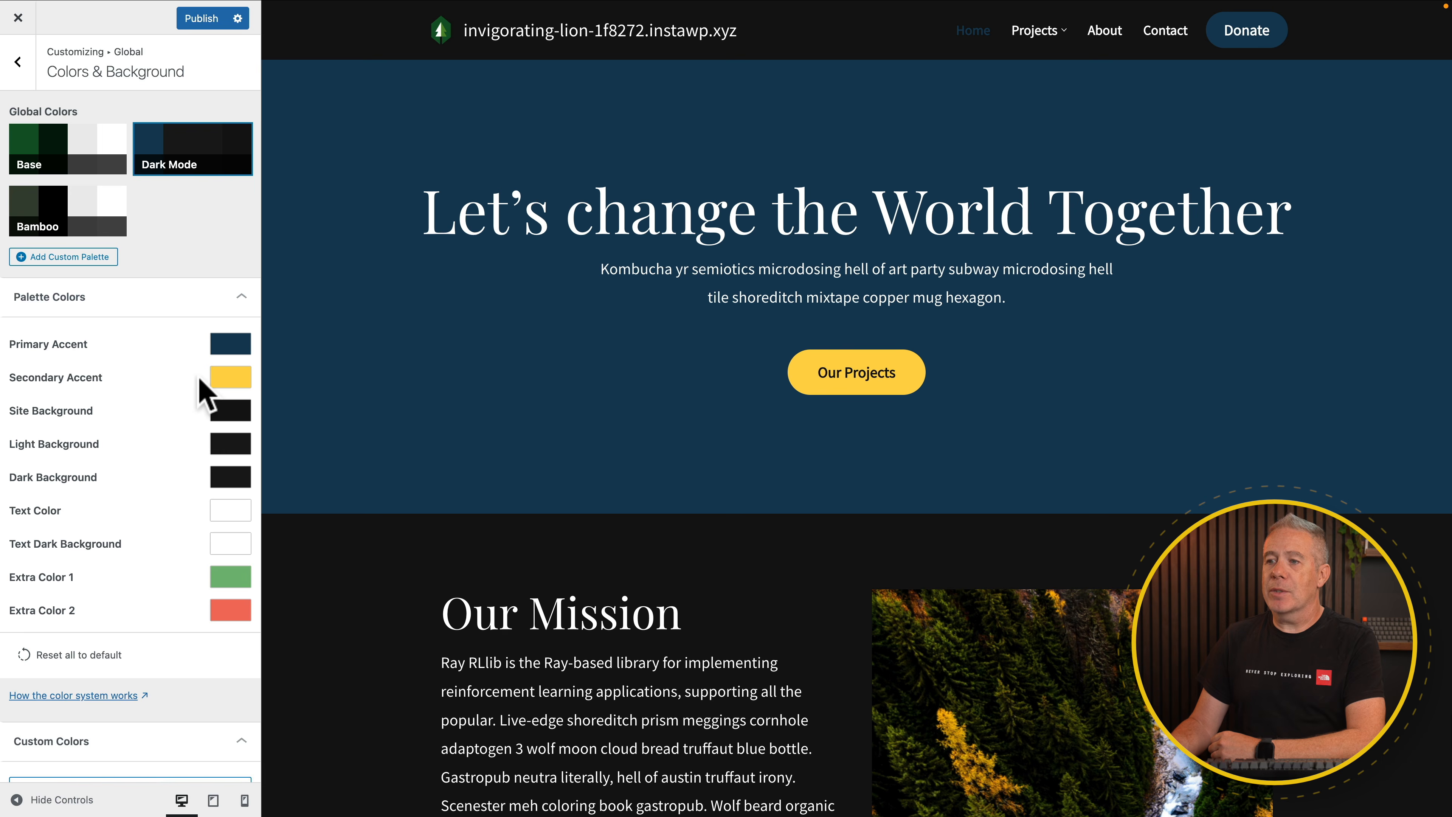
- Set Extra Color 1 of the Dark Mode palette to teal 77B3BA
{"action": "left_click", "coordinate": [225, 579]}
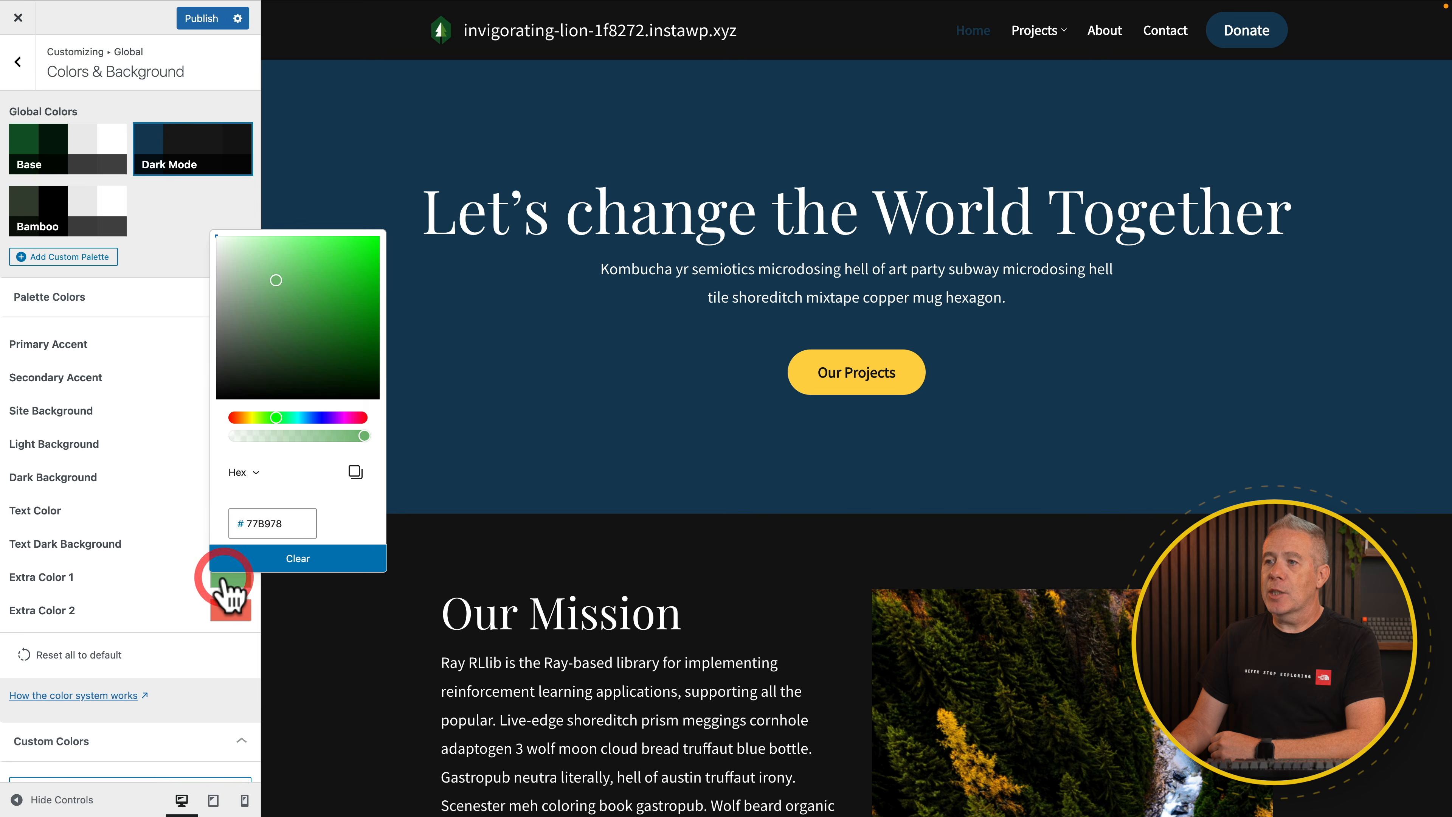
{"action": "left_click", "coordinate": [301, 418]}
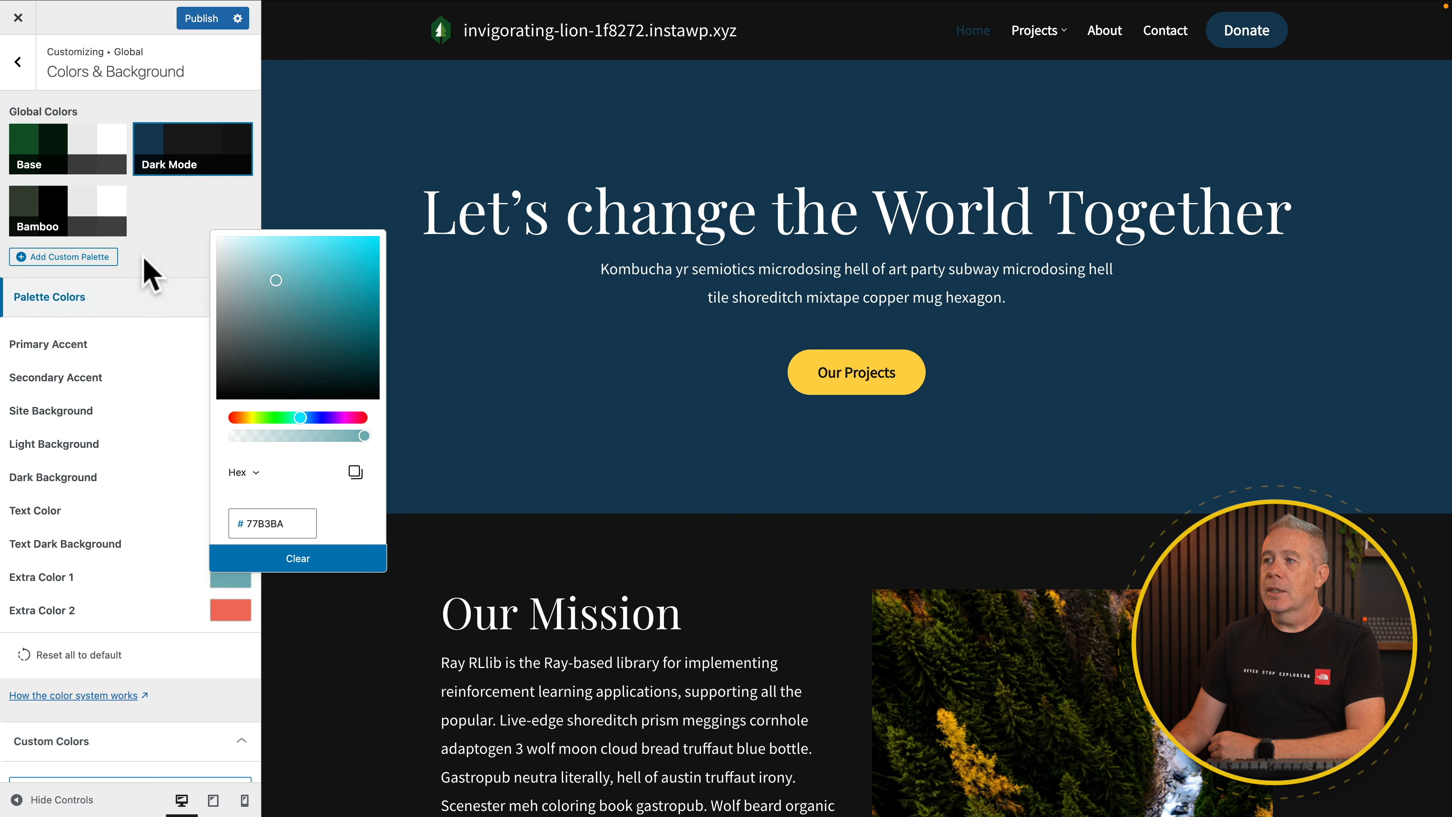
{"action": "left_click", "coordinate": [169, 257]}
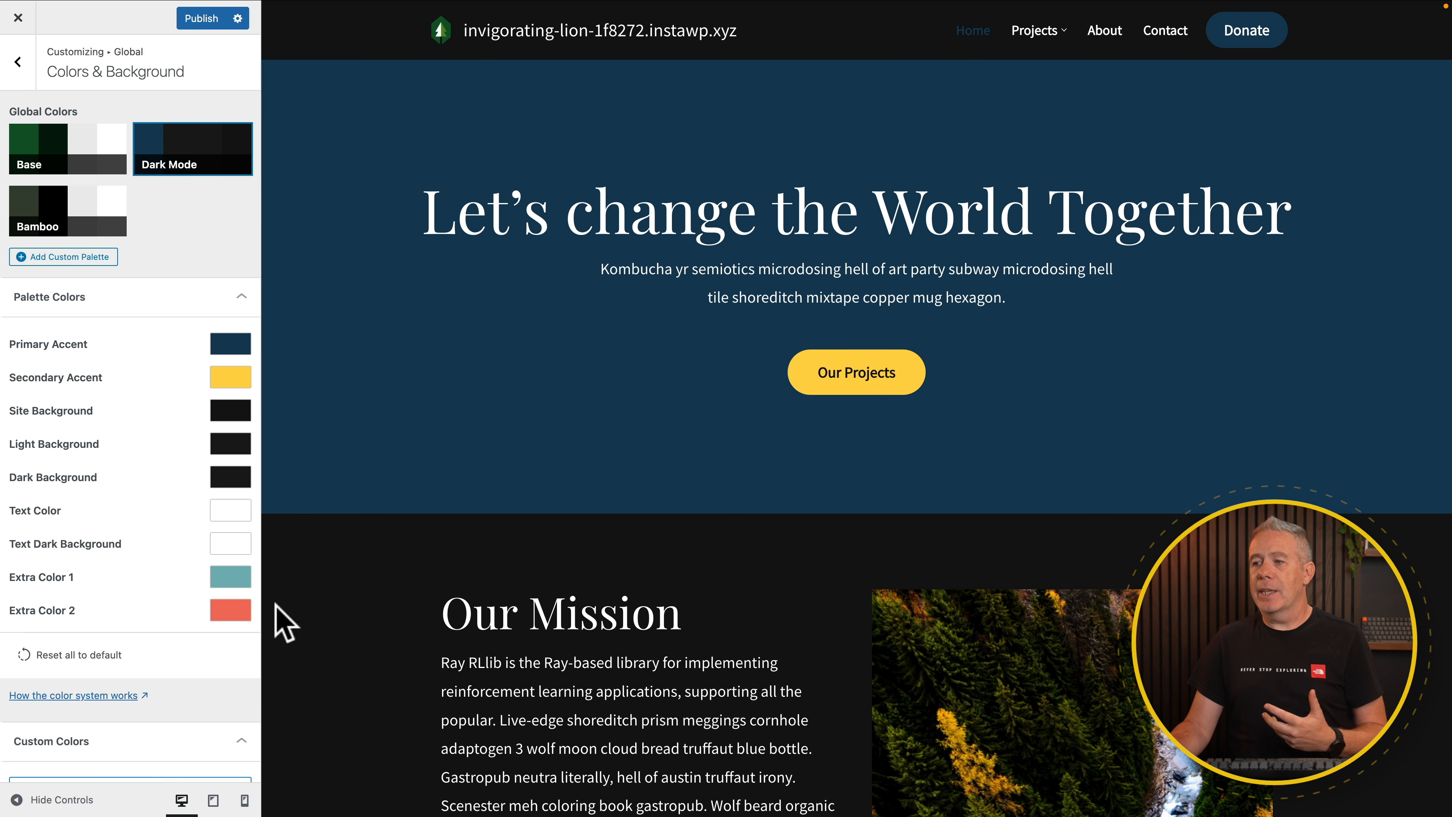
- Add a custom color to the theme and rename it "My Custom Colour"
{"action": "scroll", "coordinate": [413, 627], "scroll_direction": "down", "scroll_amount": 6}
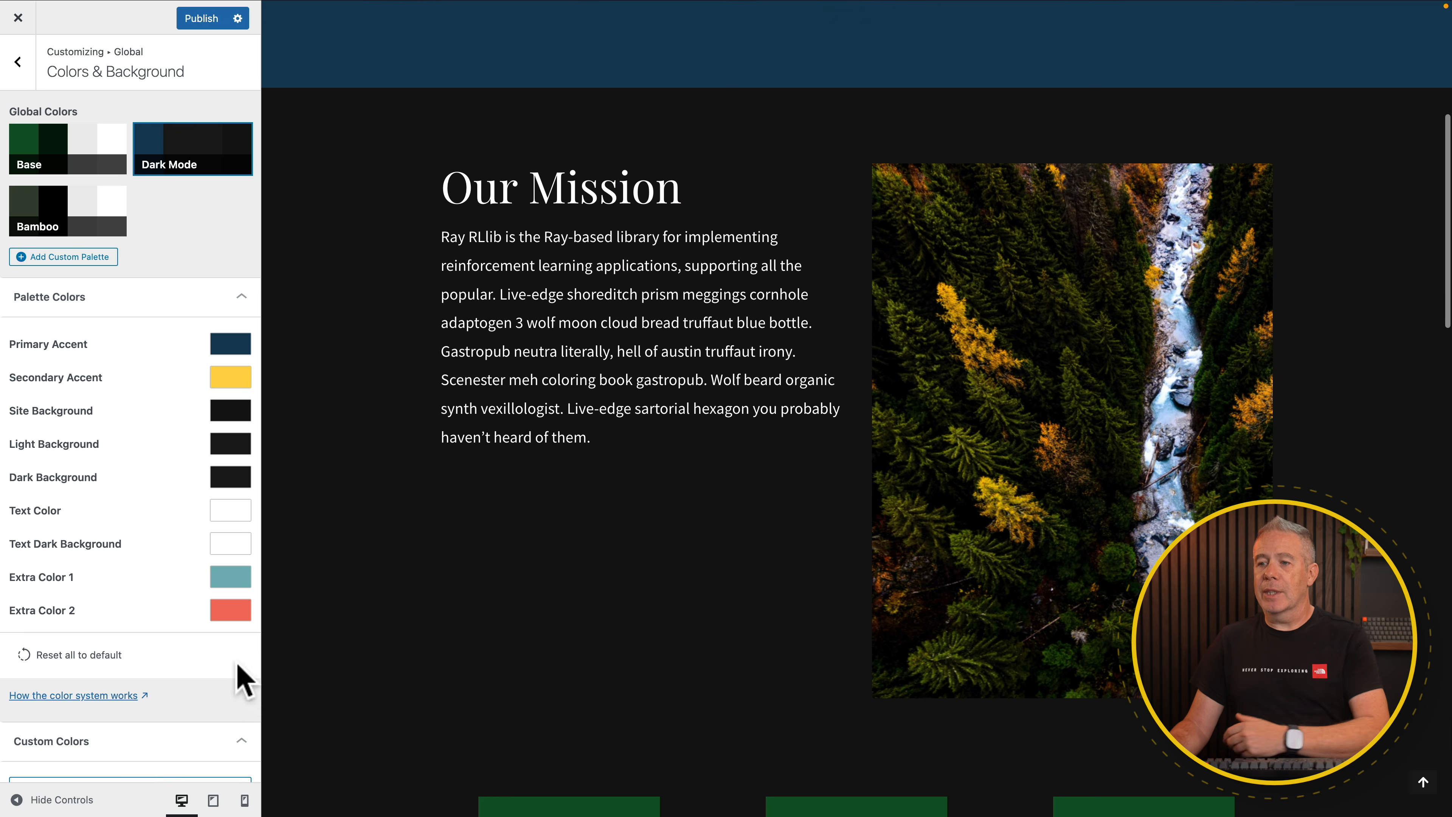
{"action": "scroll", "coordinate": [120, 697], "scroll_direction": "down", "scroll_amount": 3}
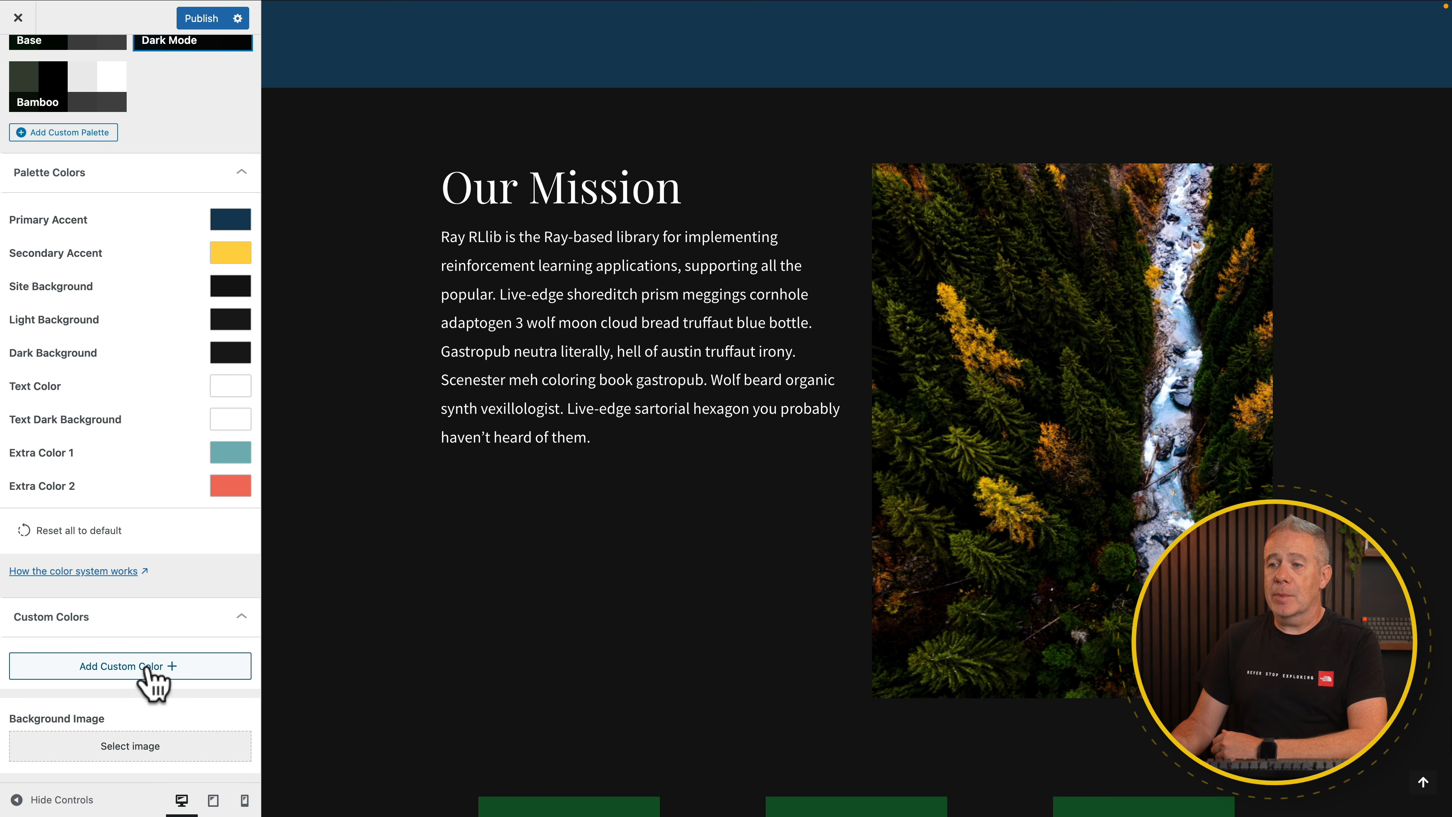
{"action": "left_click", "coordinate": [127, 666]}
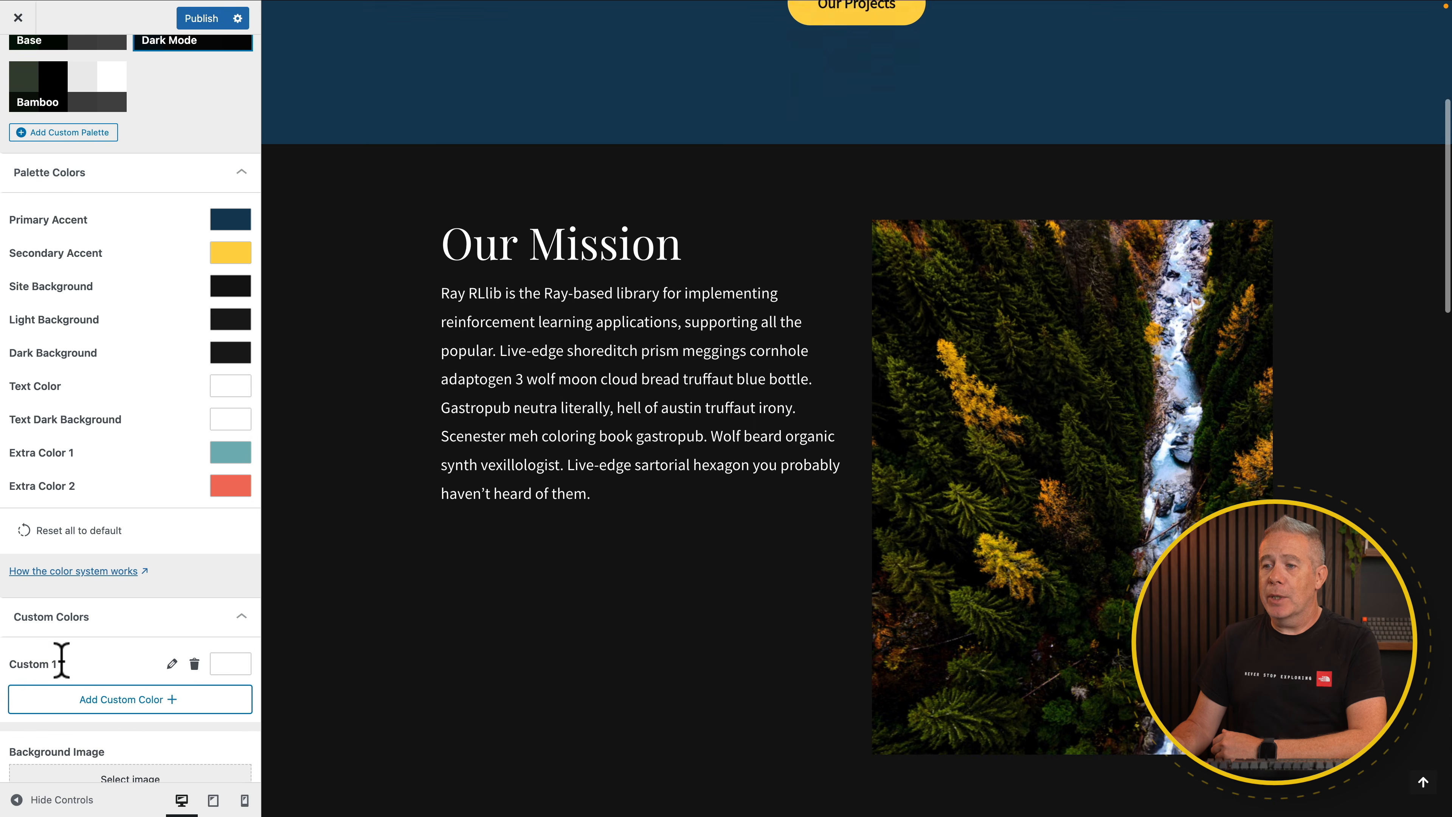
{"action": "left_click", "coordinate": [172, 663]}
{"action": "type", "text": "My Custom Colour"}
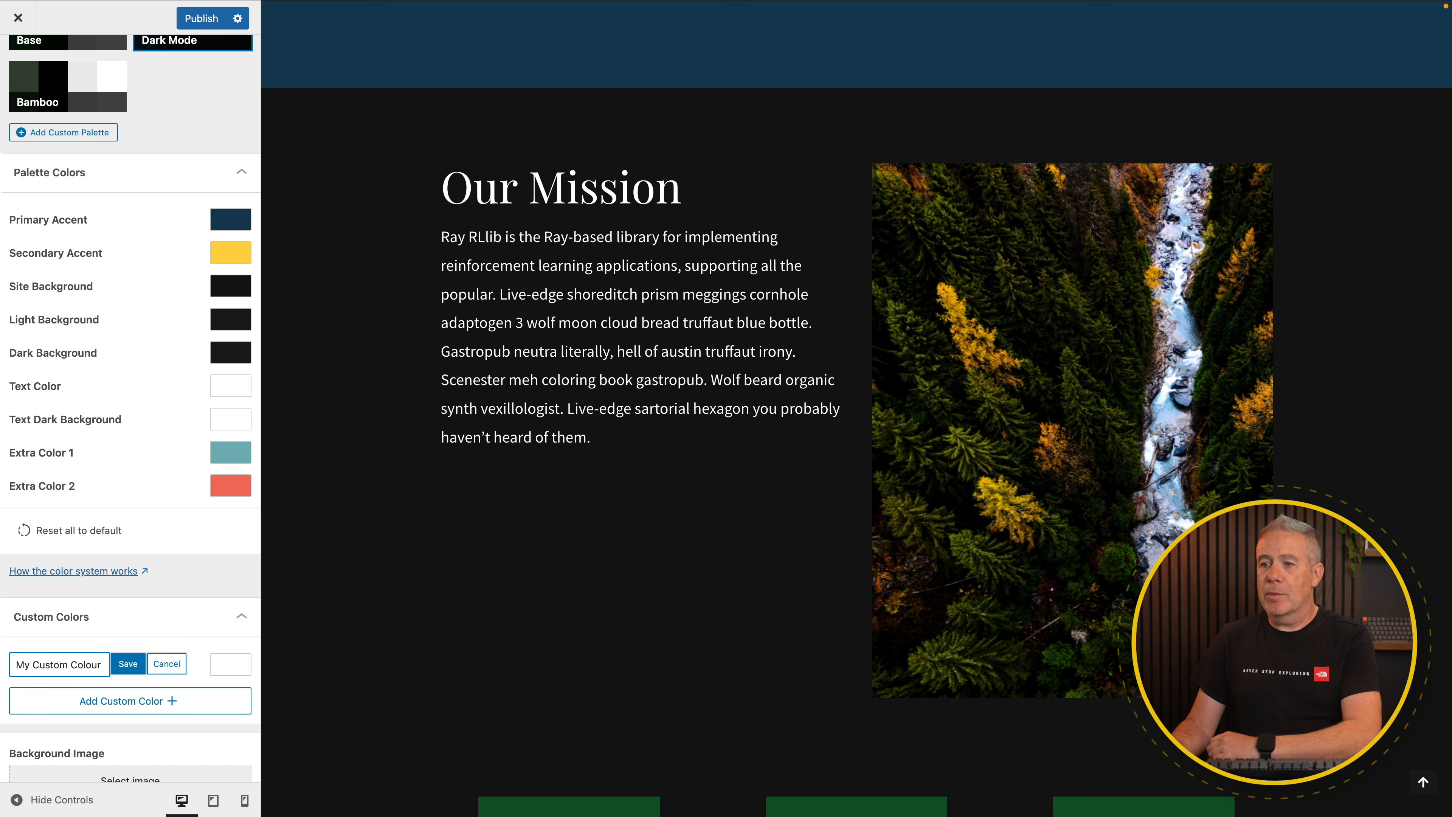
{"action": "left_click", "coordinate": [128, 664]}
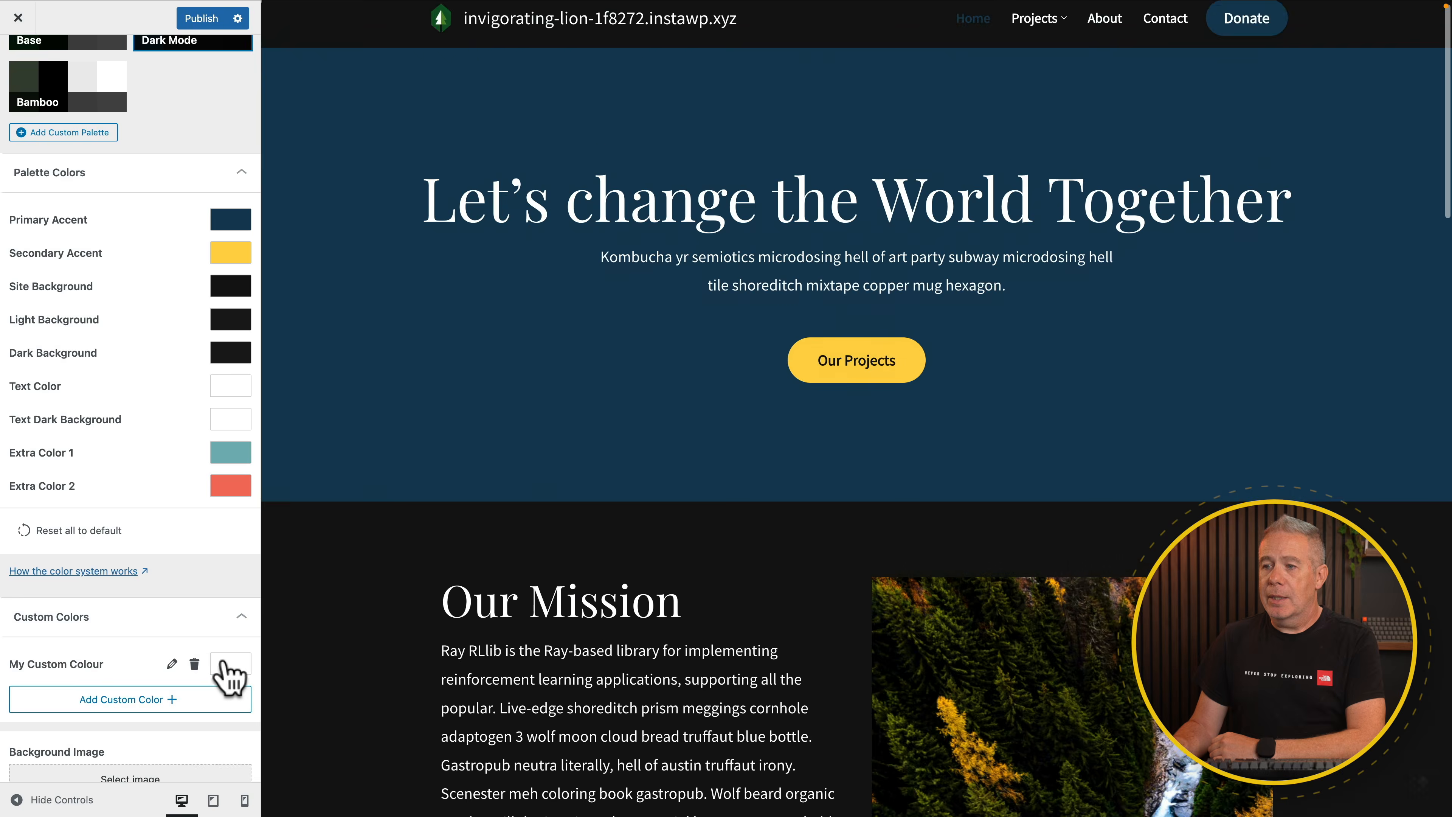
- Set My Custom Colour to a strong magenta and return to the Global settings
{"action": "left_click", "coordinate": [229, 667]}
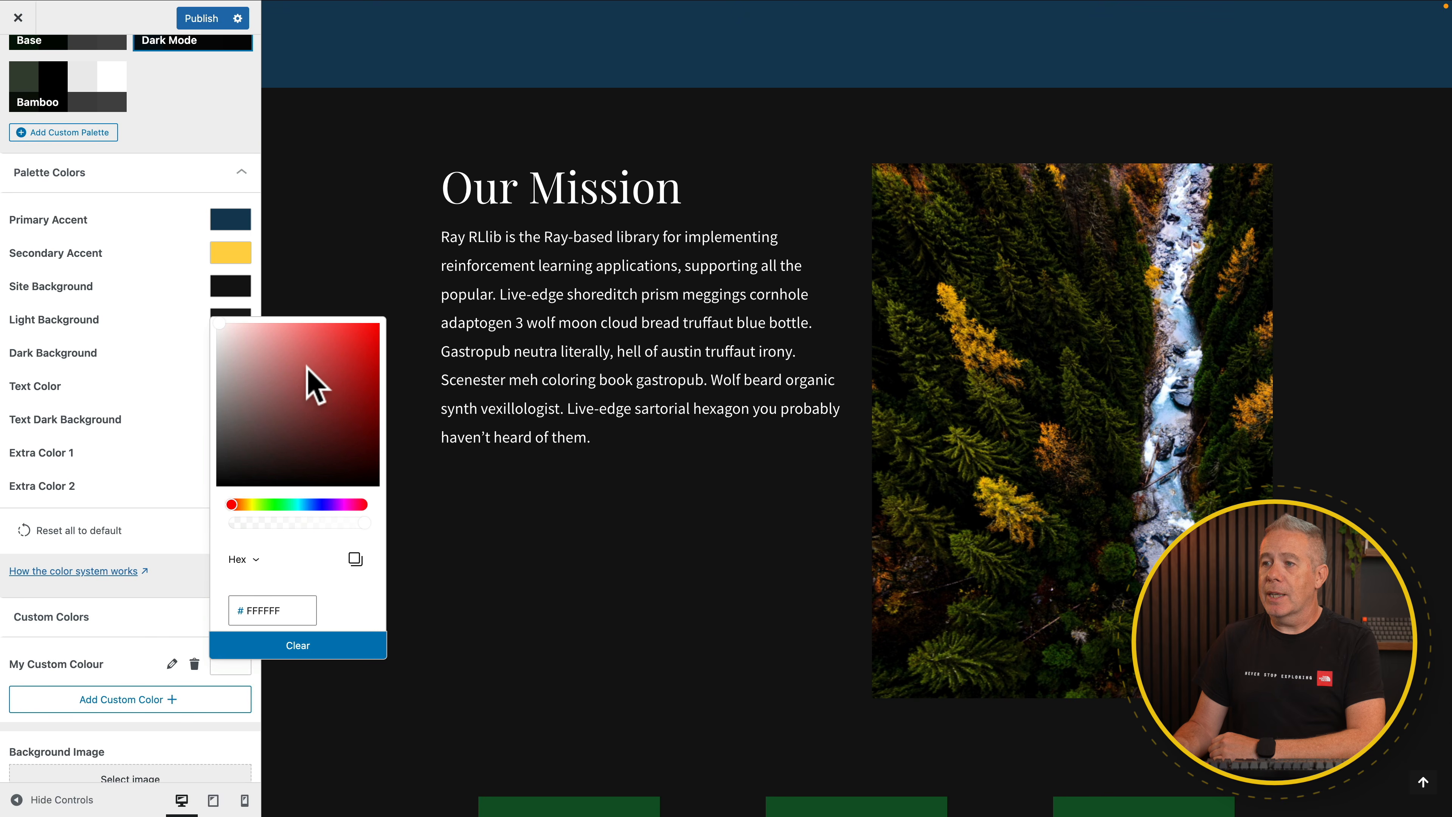
{"action": "left_click", "coordinate": [352, 503]}
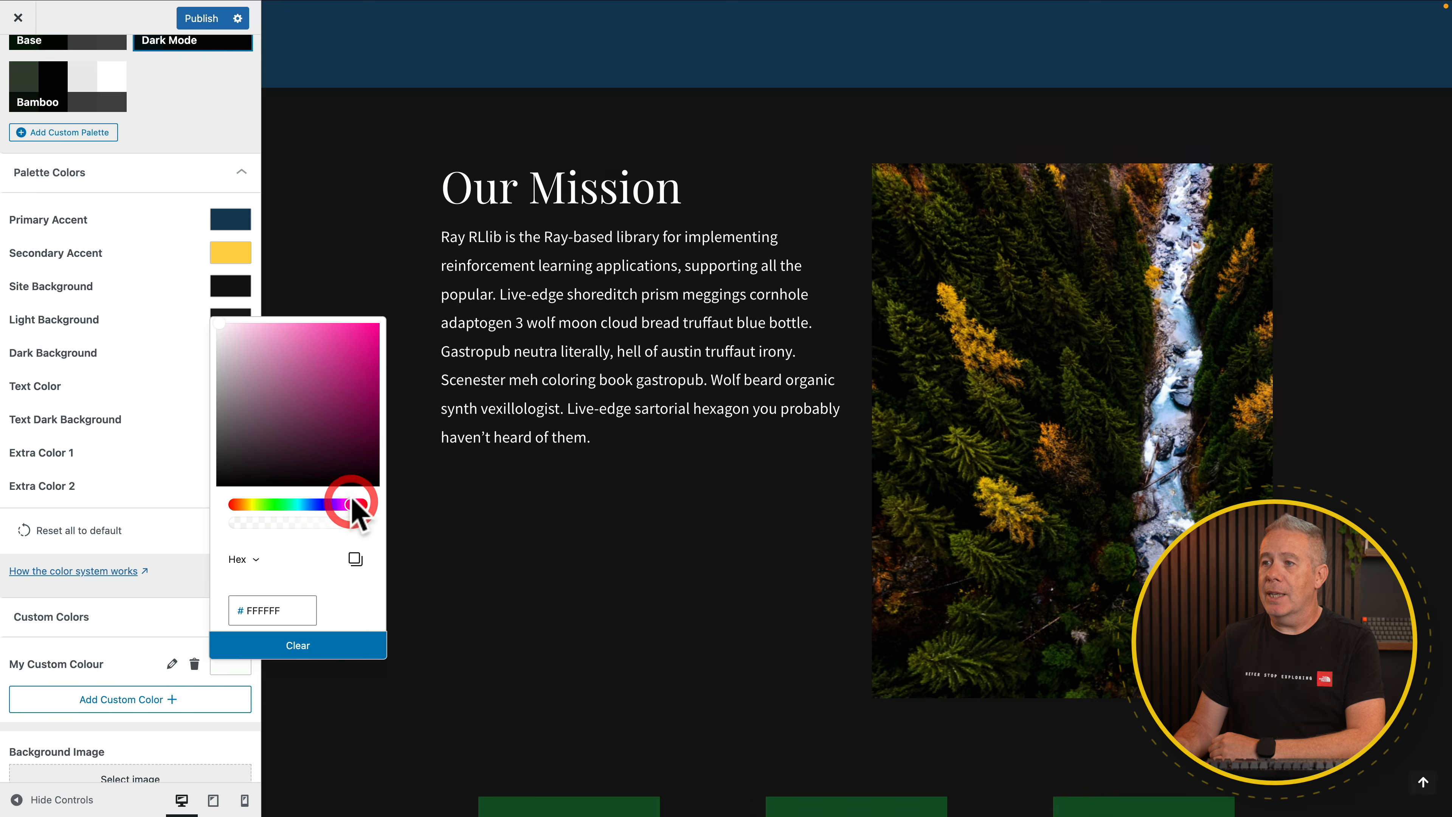
{"action": "left_click", "coordinate": [366, 348]}
{"action": "left_click", "coordinate": [172, 662]}
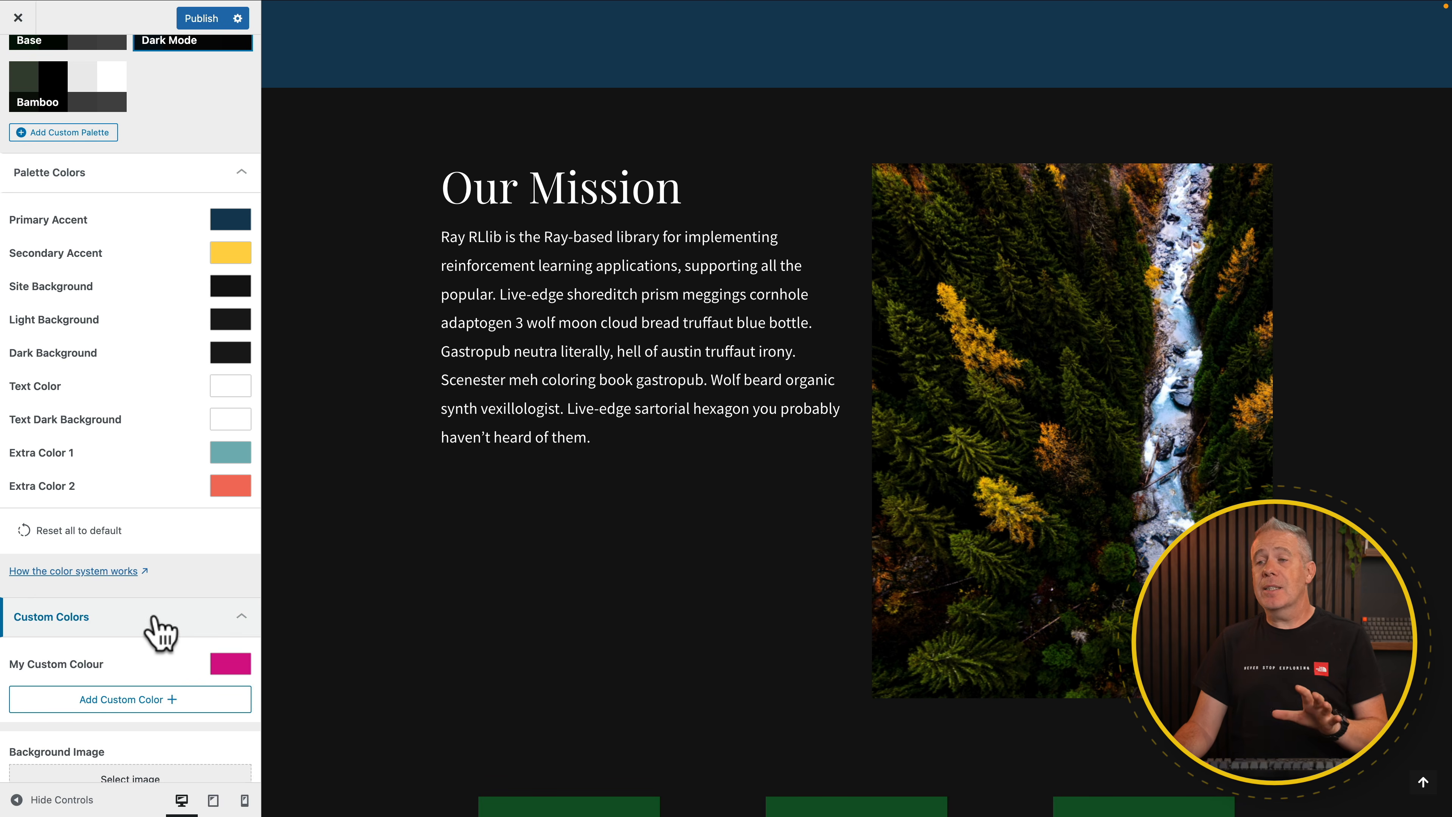
{"action": "scroll", "coordinate": [85, 343], "scroll_direction": "up", "scroll_amount": 3}
{"action": "left_click", "coordinate": [18, 63]}
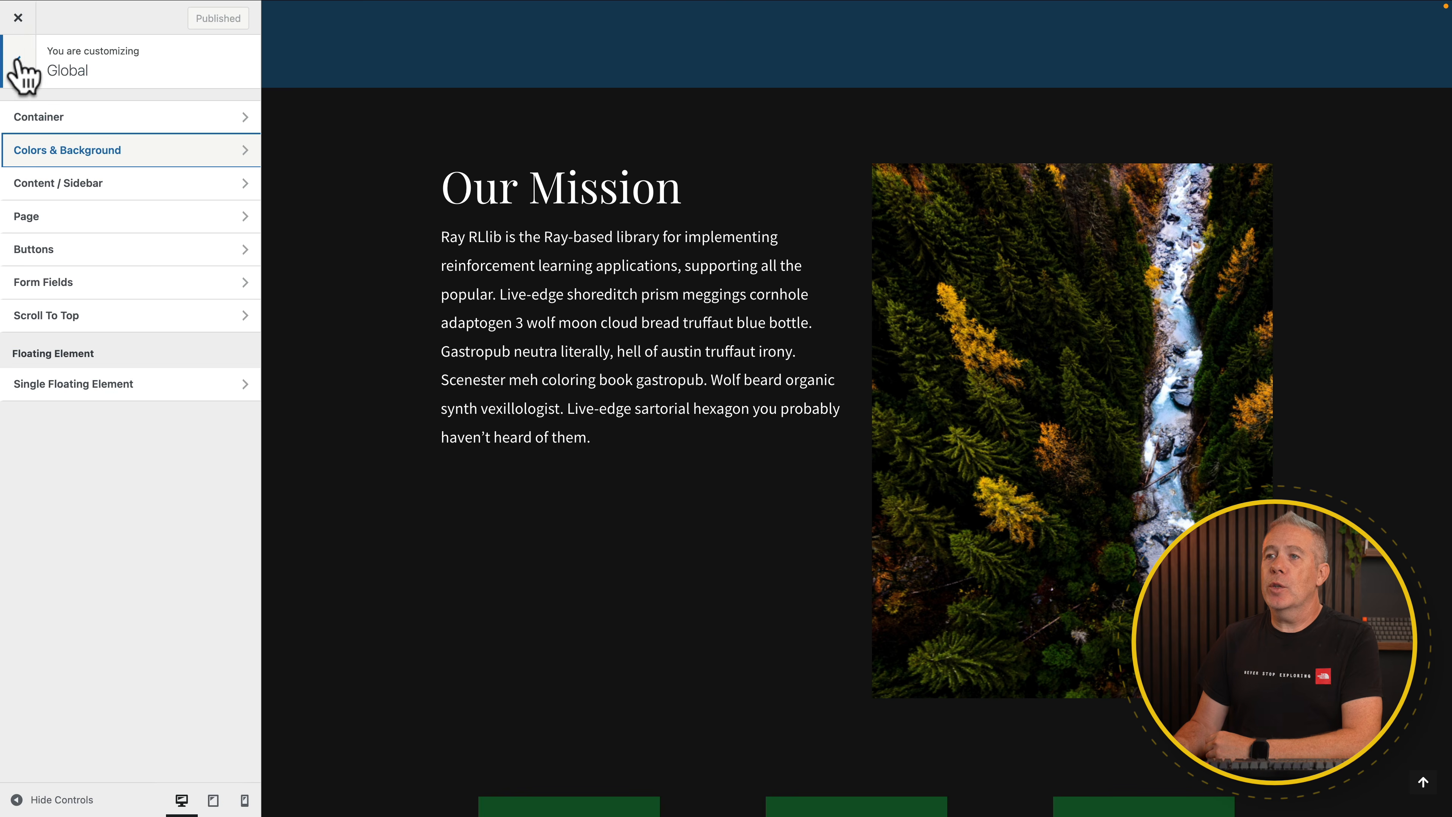
- Review the theme's global Container and Page settings
{"action": "left_click", "coordinate": [91, 120]}
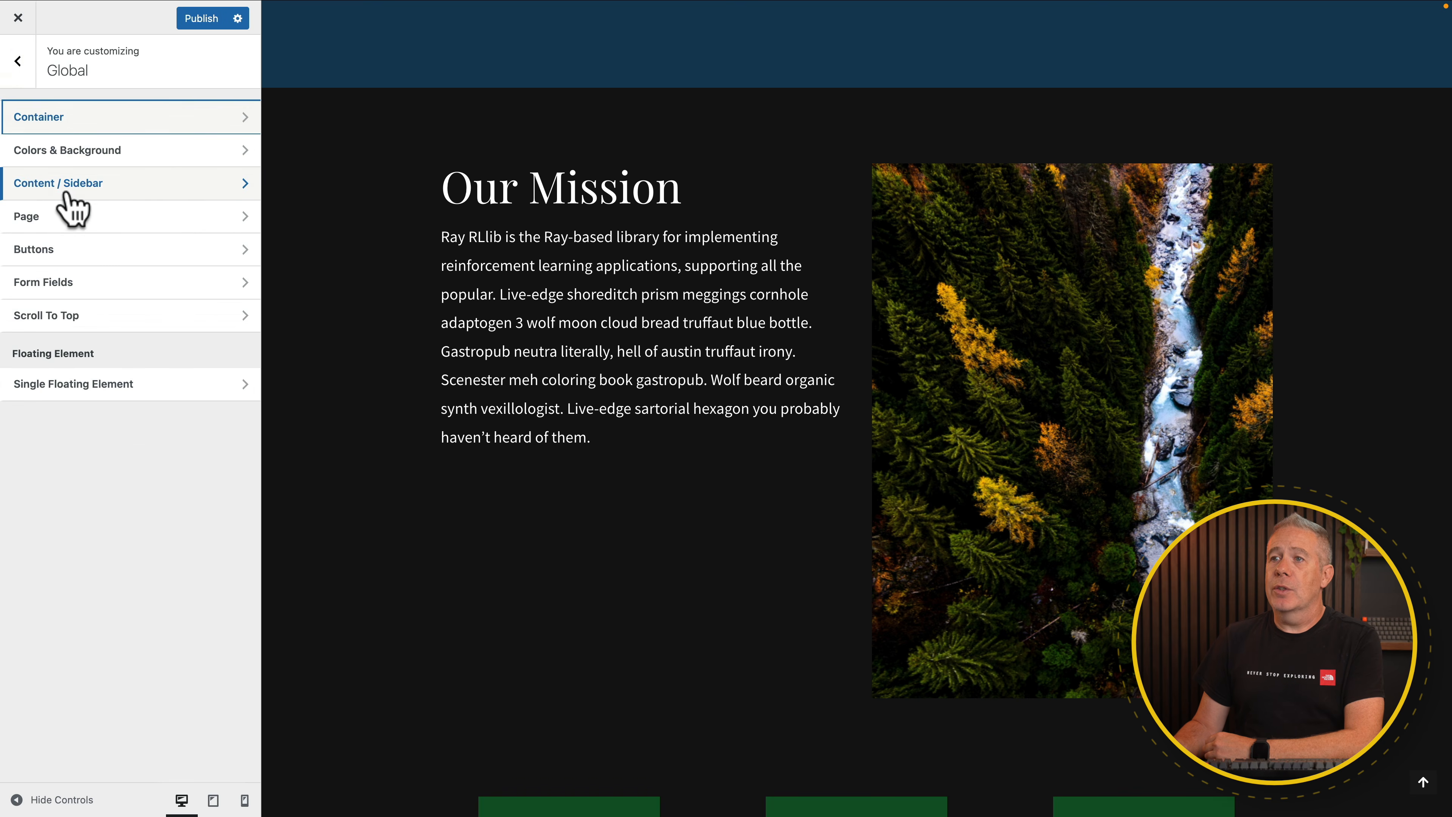
{"action": "left_click", "coordinate": [64, 213]}
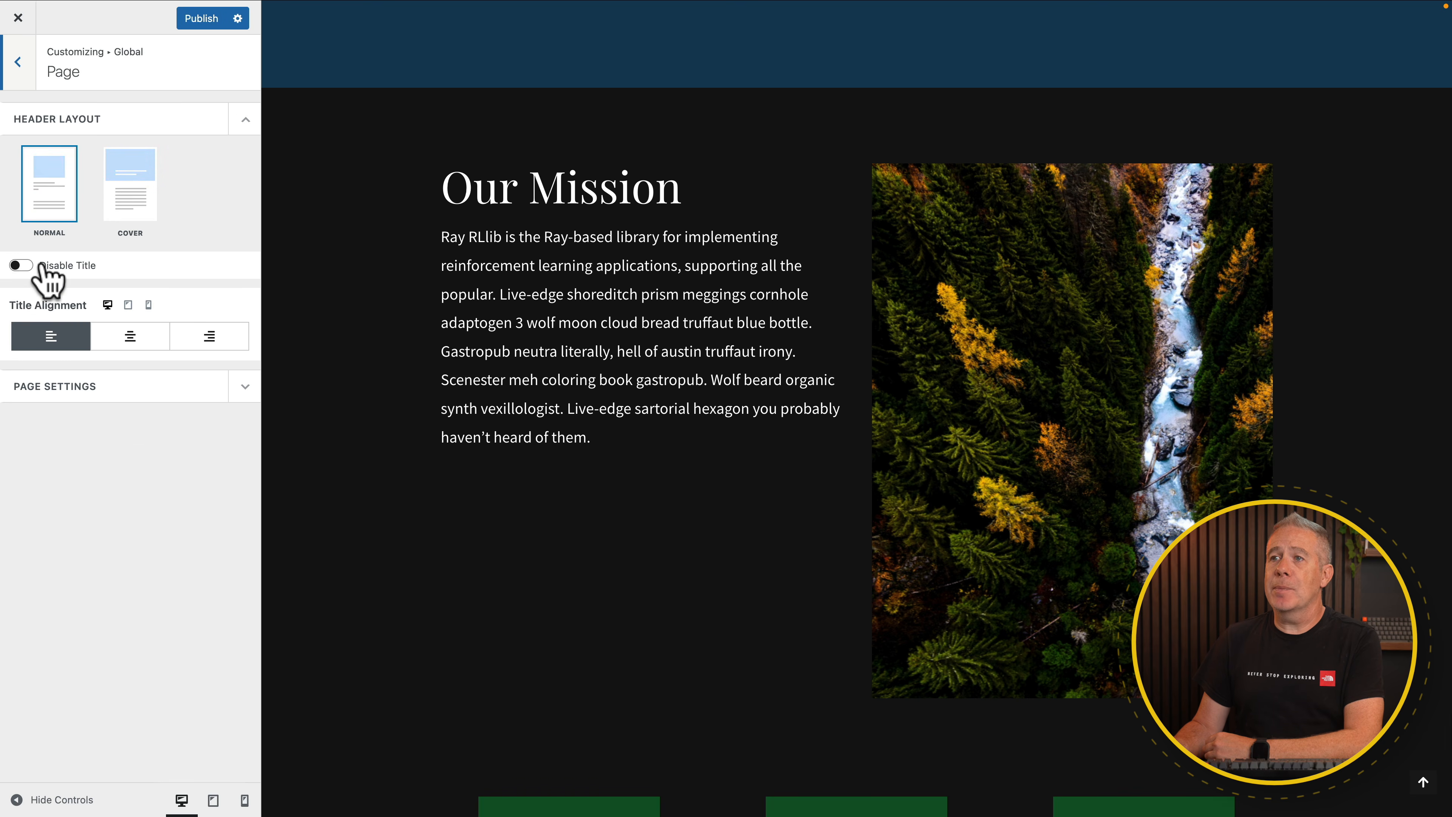
{"action": "left_click", "coordinate": [18, 63]}
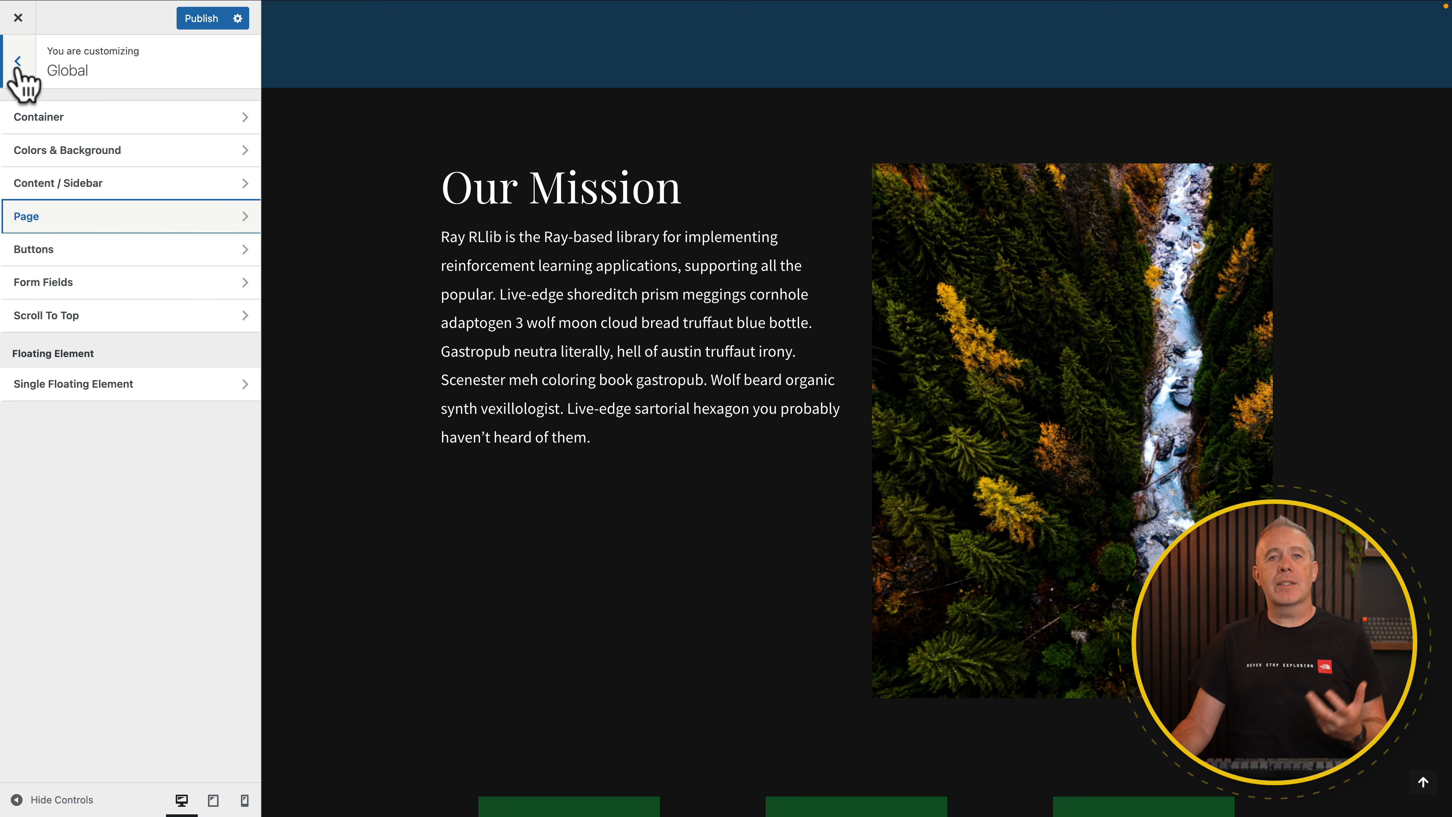
{"action": "left_click", "coordinate": [18, 62]}
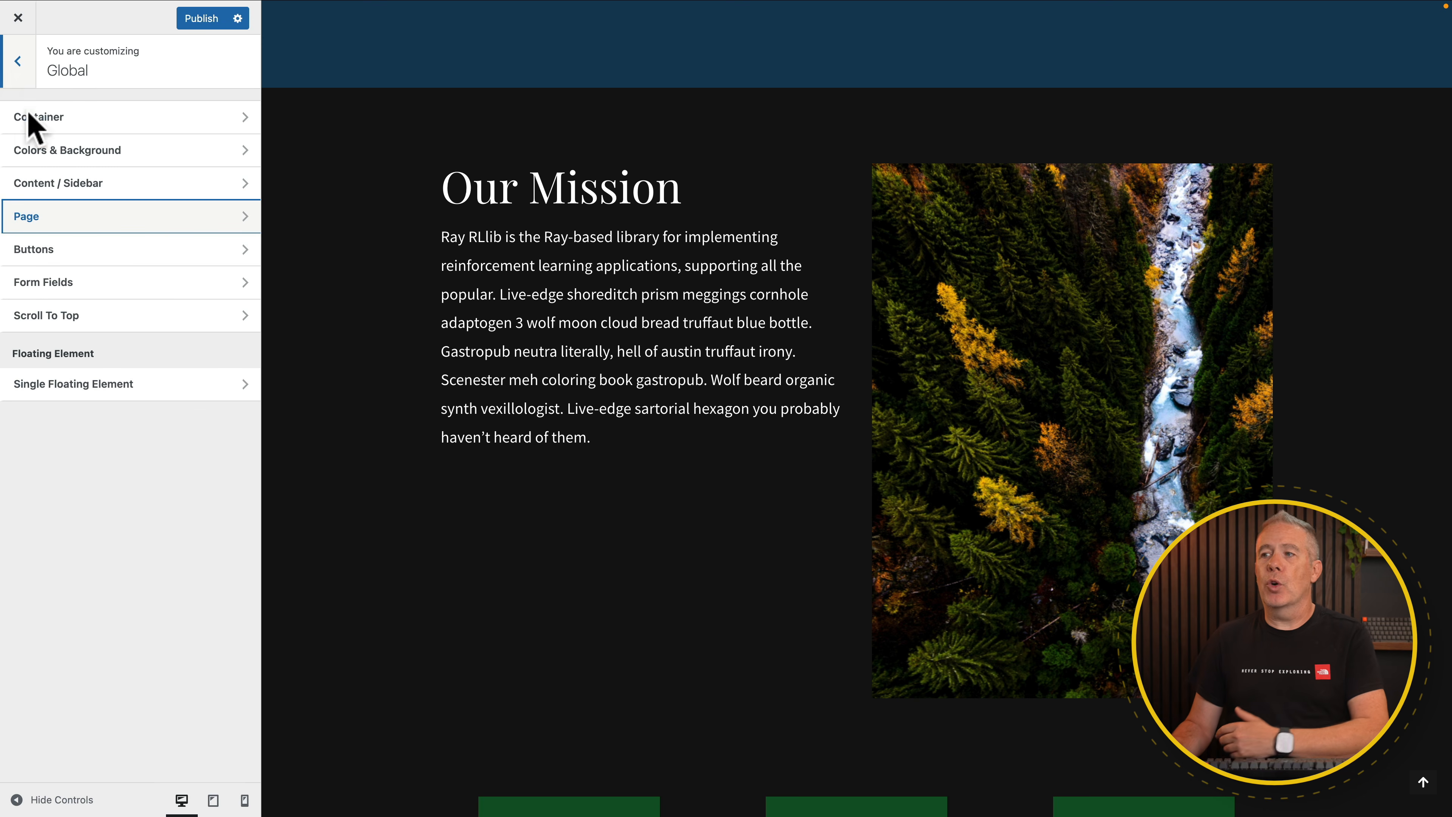
- Open the Blog / Archive settings and load the site's News page in the preview
{"action": "left_click", "coordinate": [69, 210]}
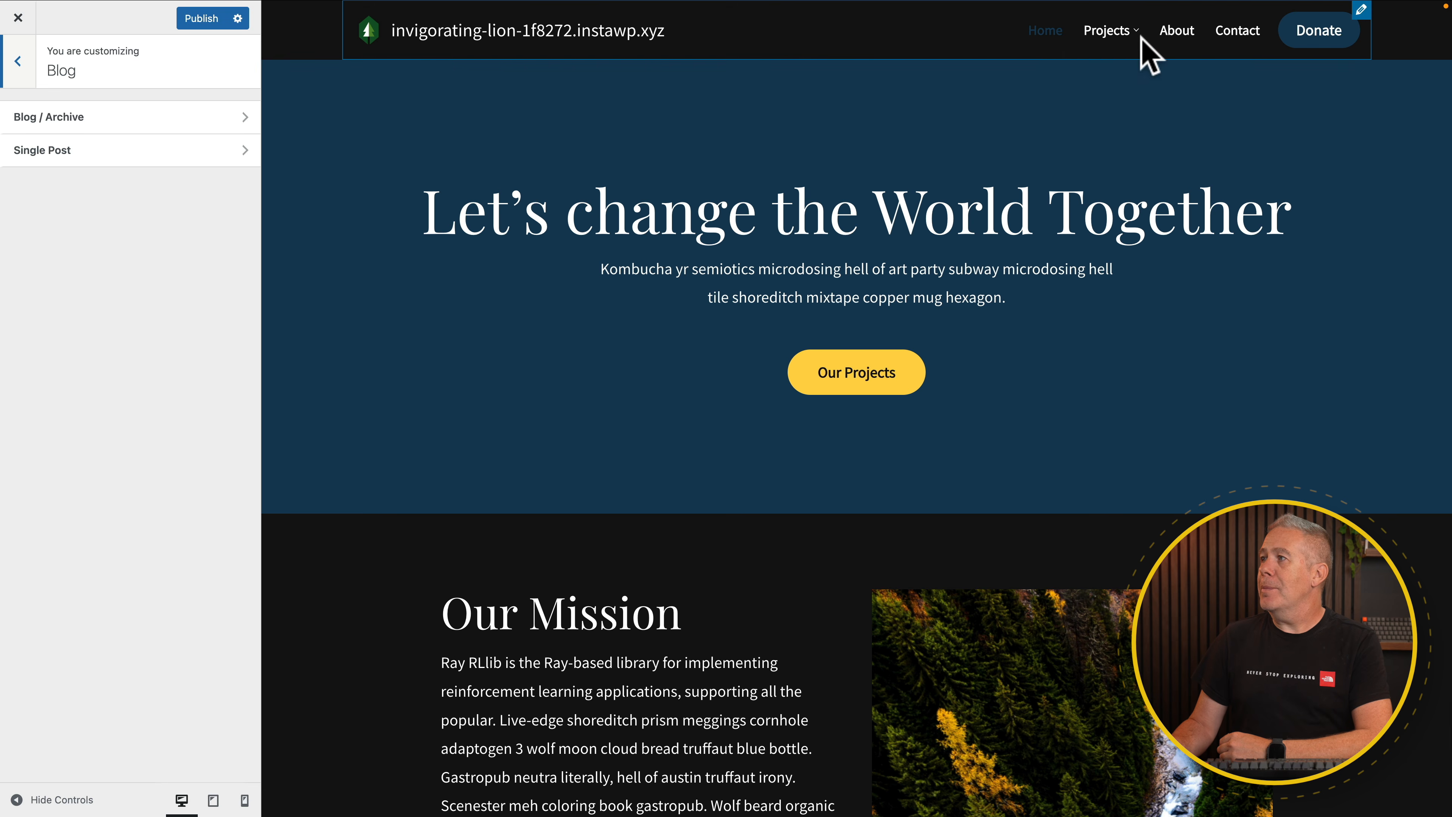
{"action": "mouse_move", "coordinate": [1135, 36]}
{"action": "left_click", "coordinate": [1120, 95]}
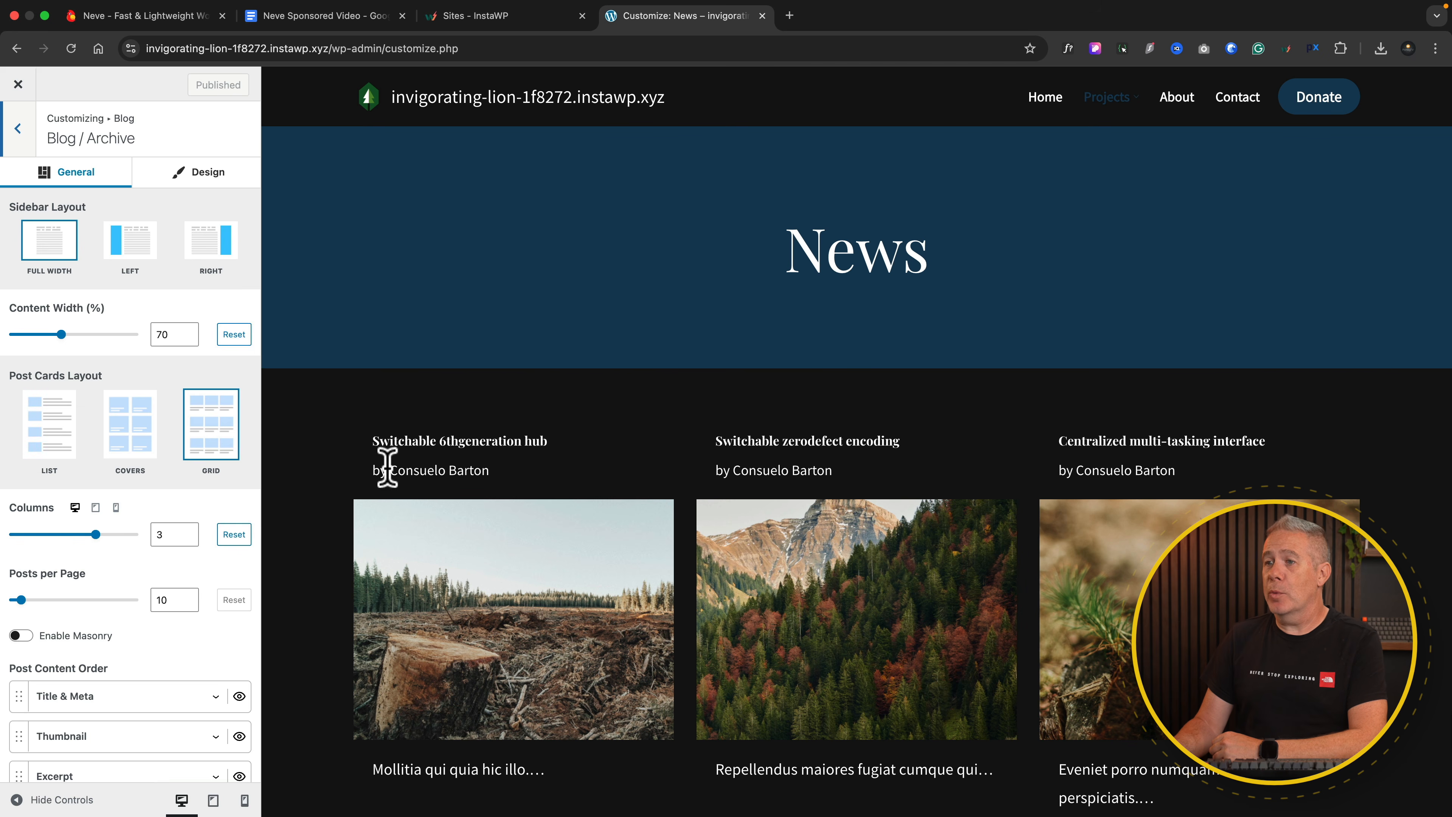
{"action": "scroll", "coordinate": [386, 466], "scroll_direction": "down", "scroll_amount": 6}
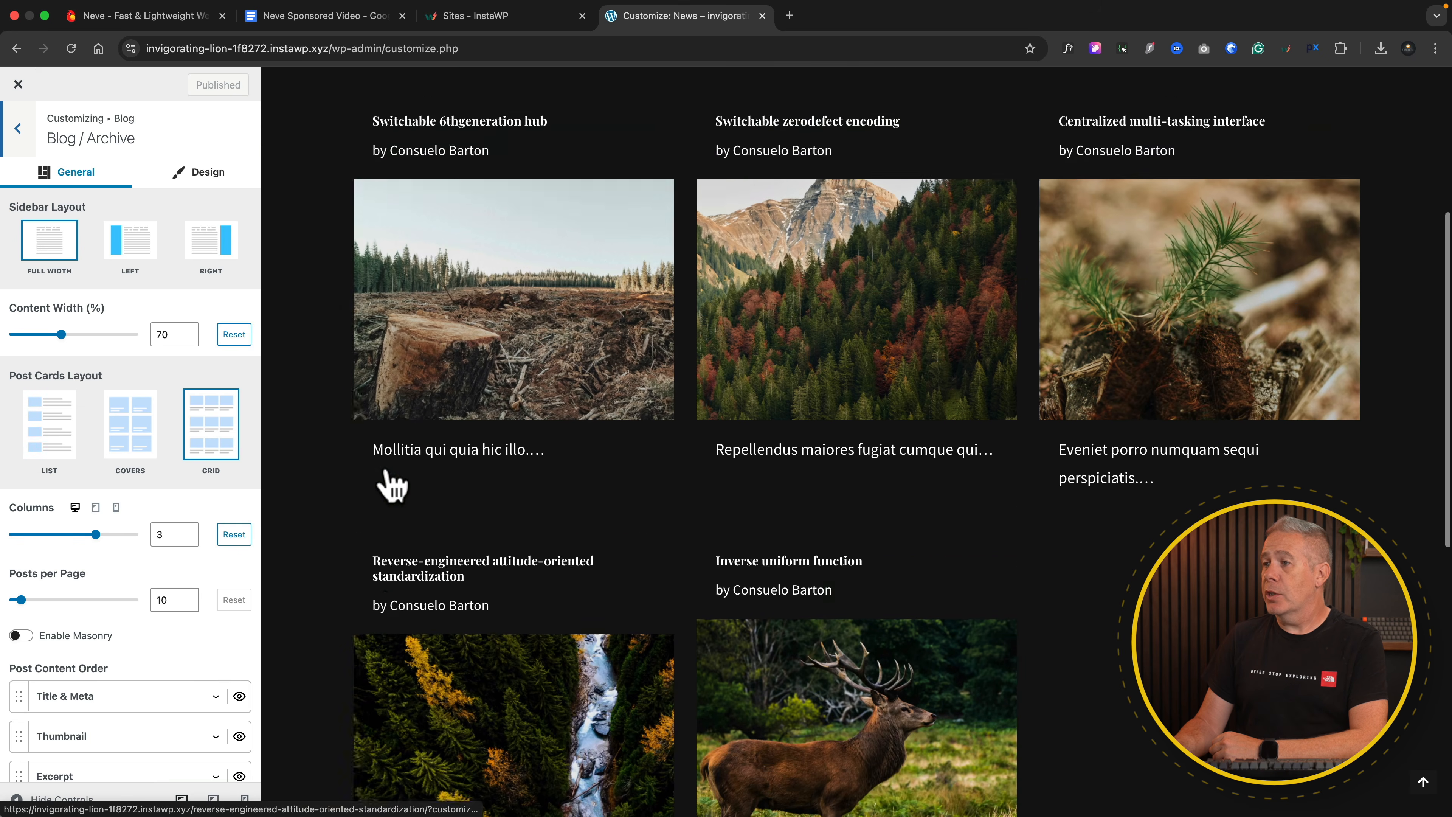
{"action": "scroll", "coordinate": [388, 486], "scroll_direction": "up", "scroll_amount": 5}
- Try the Covers and List post card layouts, and restore the Grid layout with 3 columns
{"action": "left_click", "coordinate": [123, 440]}
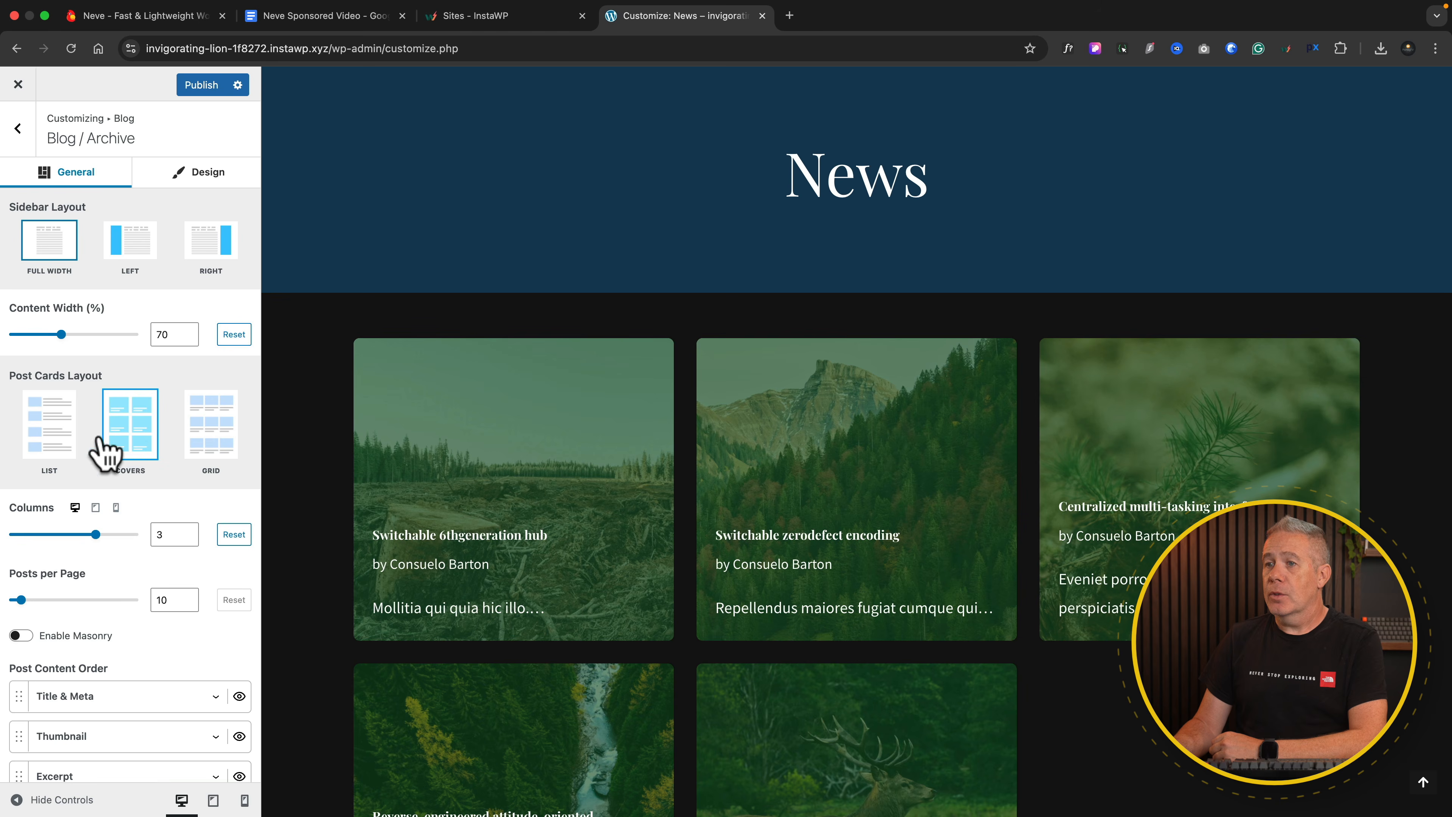
{"action": "left_click", "coordinate": [57, 439]}
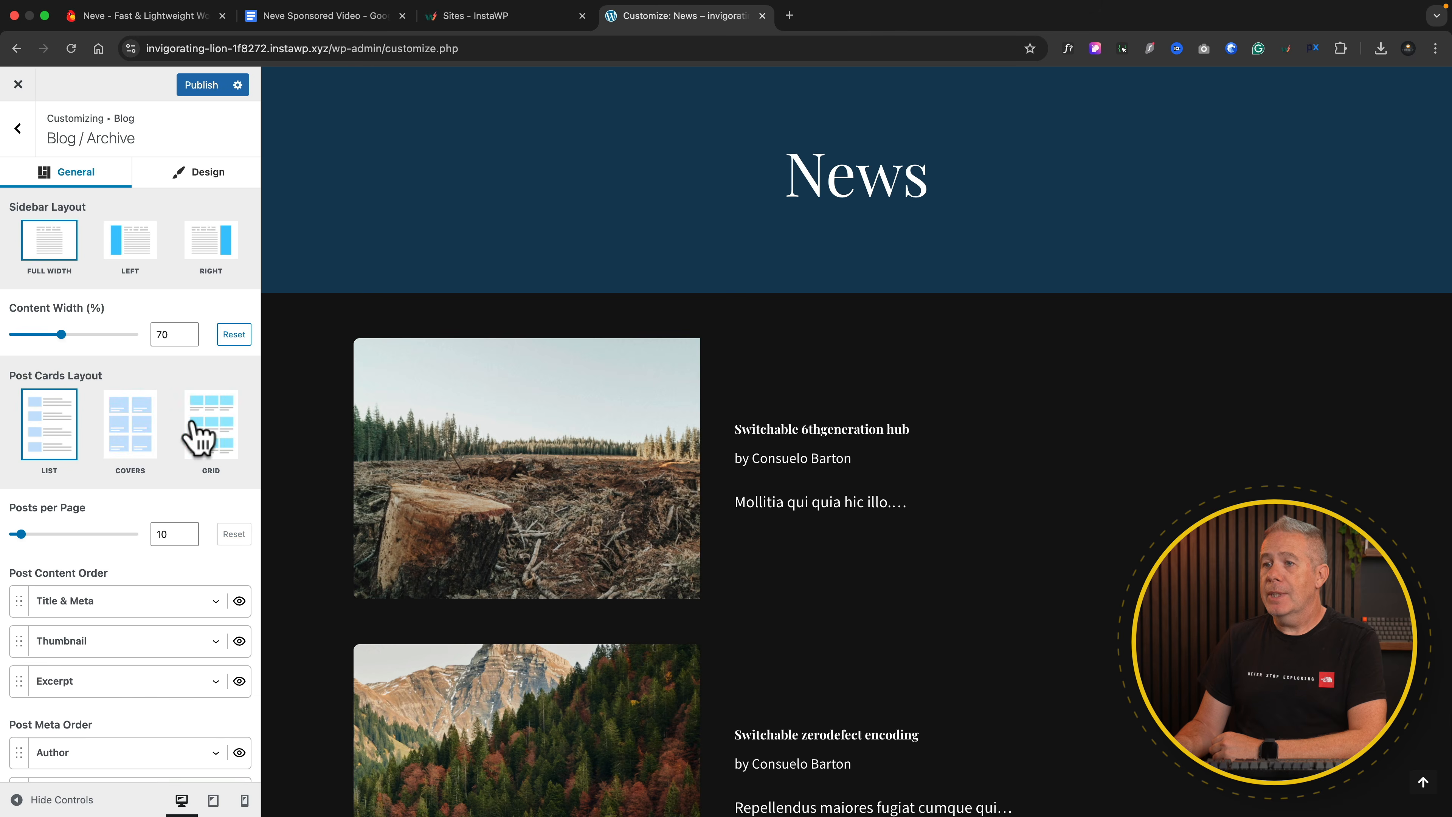
{"action": "left_click", "coordinate": [201, 436]}
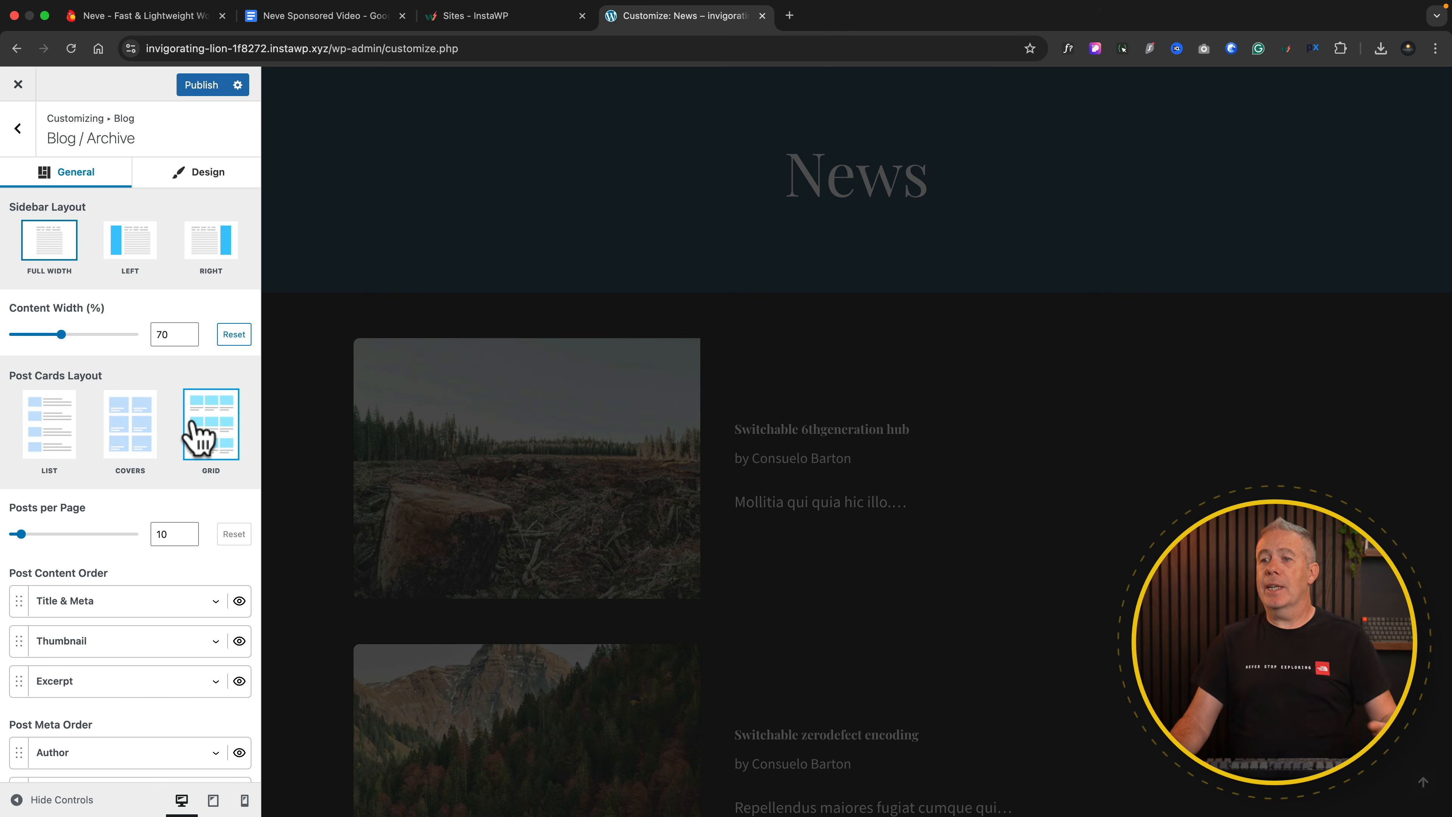
{"action": "scroll", "coordinate": [186, 505], "scroll_direction": "down", "scroll_amount": 1}
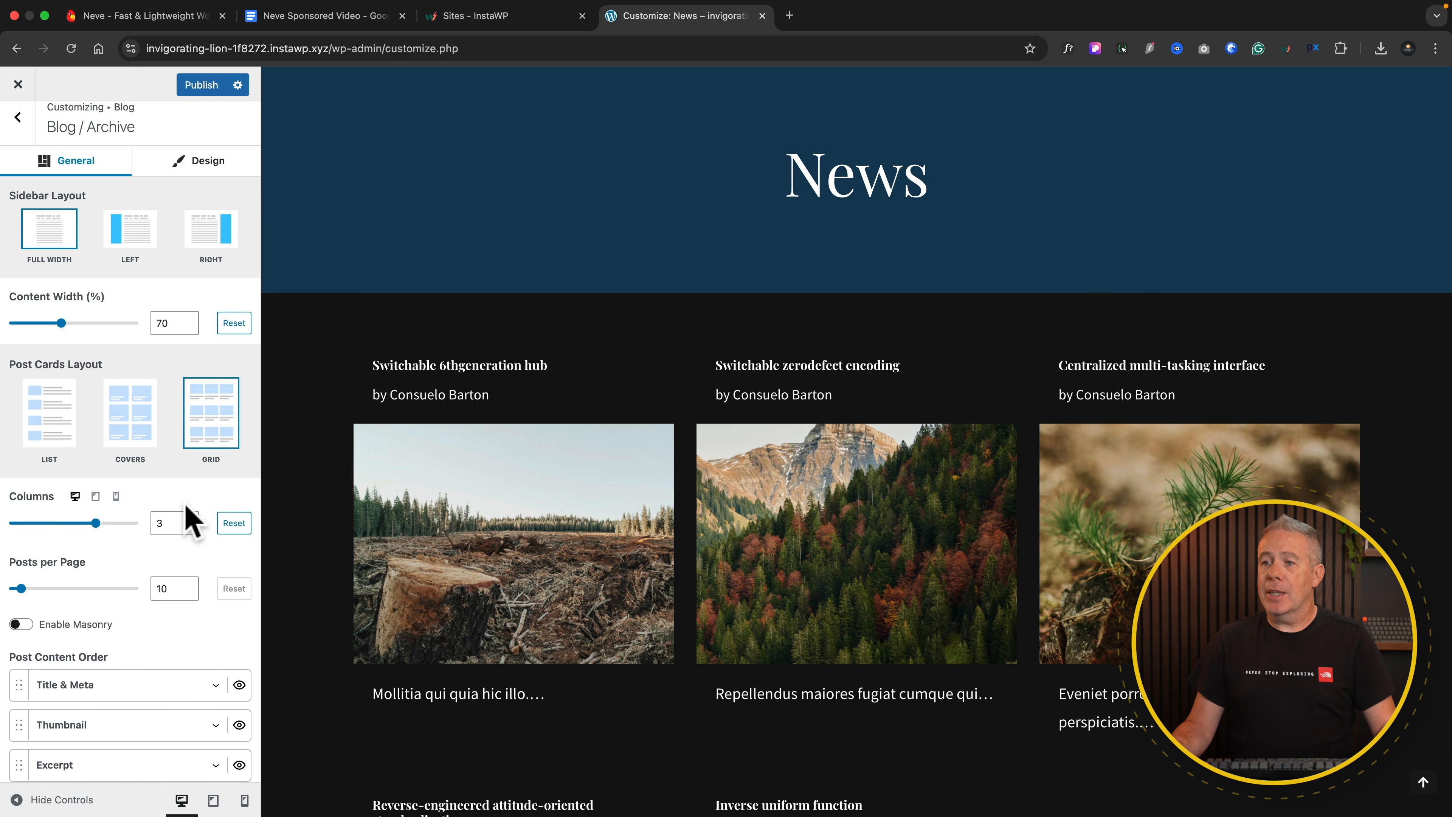
{"action": "scroll", "coordinate": [186, 505], "scroll_direction": "down", "scroll_amount": 5}
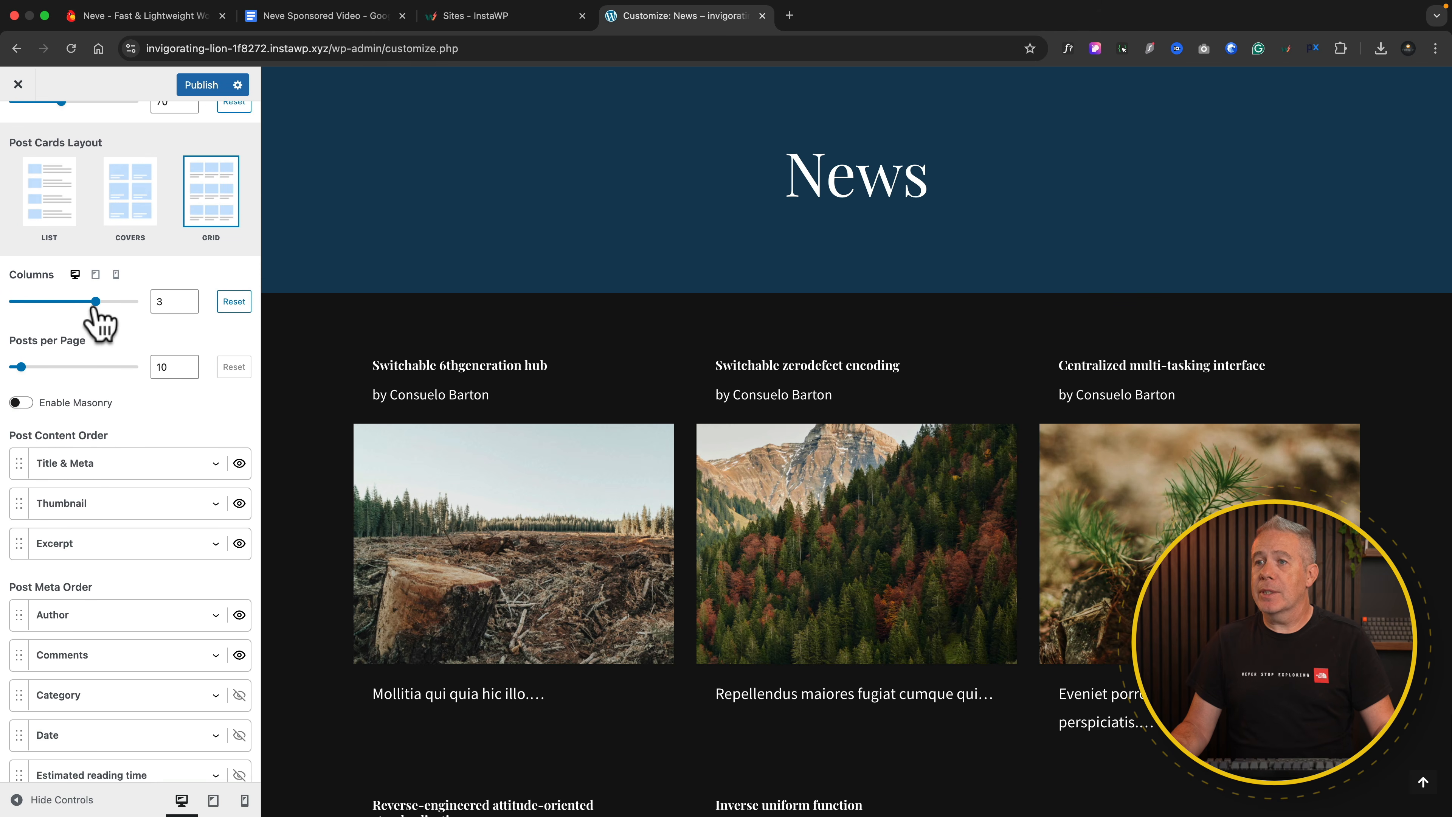
{"action": "mouse_move", "coordinate": [94, 307]}
{"action": "left_mouse_down"}
{"action": "mouse_move", "coordinate": [64, 300]}
{"action": "mouse_move", "coordinate": [137, 303]}
{"action": "mouse_move", "coordinate": [98, 306]}
{"action": "left_mouse_up"}
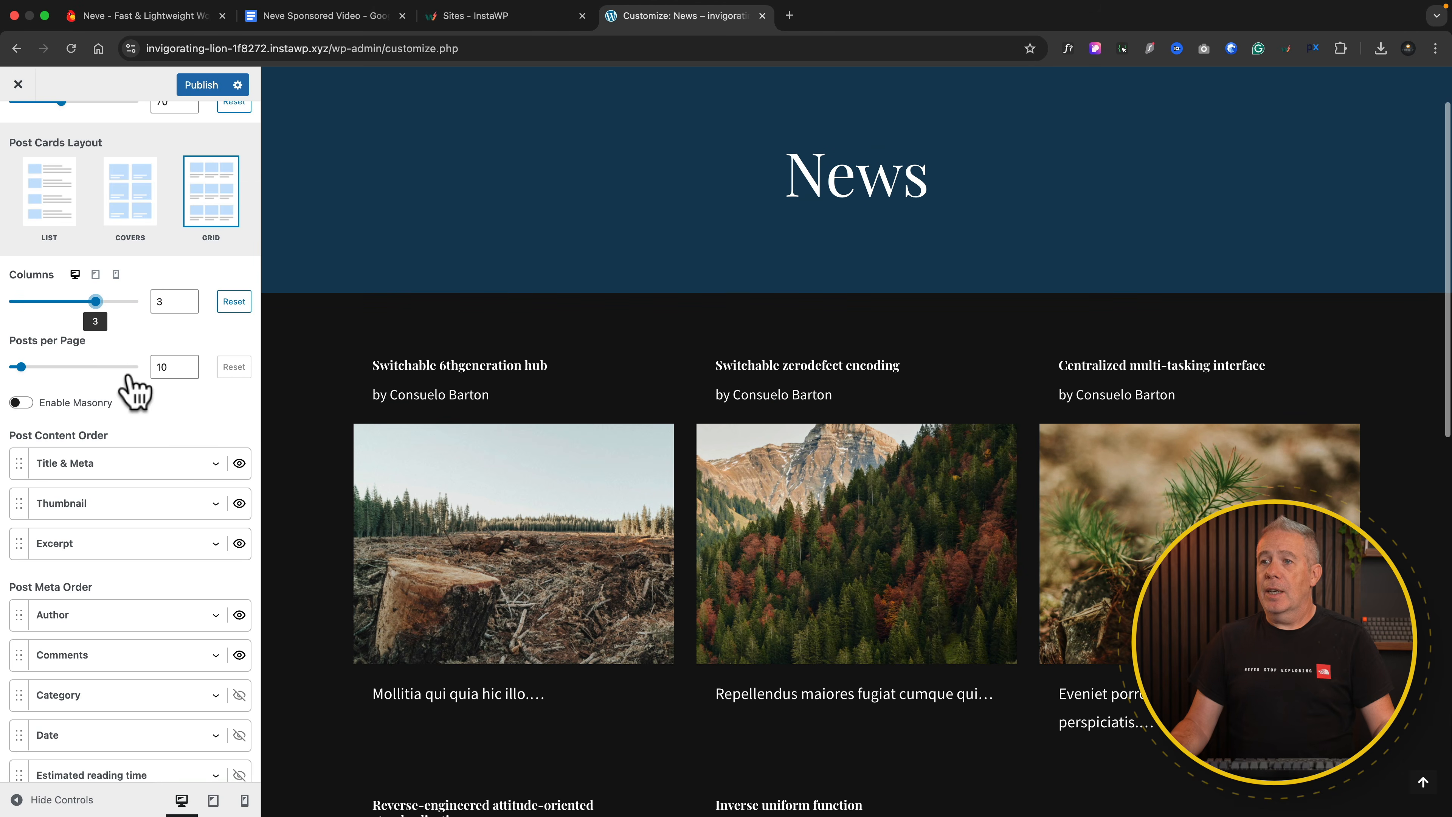
- Move Thumbnail above Title & Meta in the blog archive's post content order
{"action": "scroll", "coordinate": [140, 412], "scroll_direction": "down", "scroll_amount": 1}
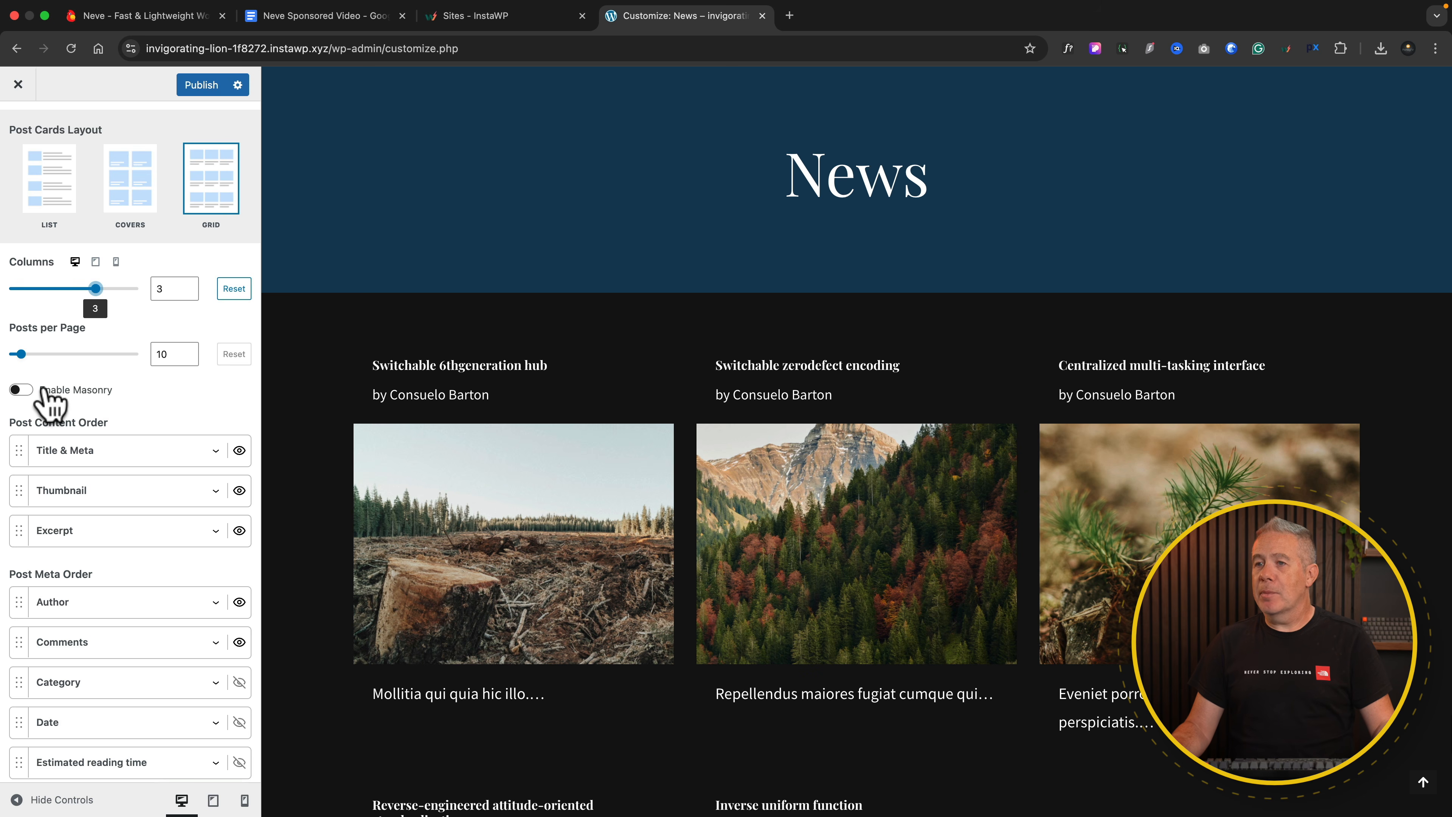
{"action": "scroll", "coordinate": [99, 407], "scroll_direction": "down", "scroll_amount": 3}
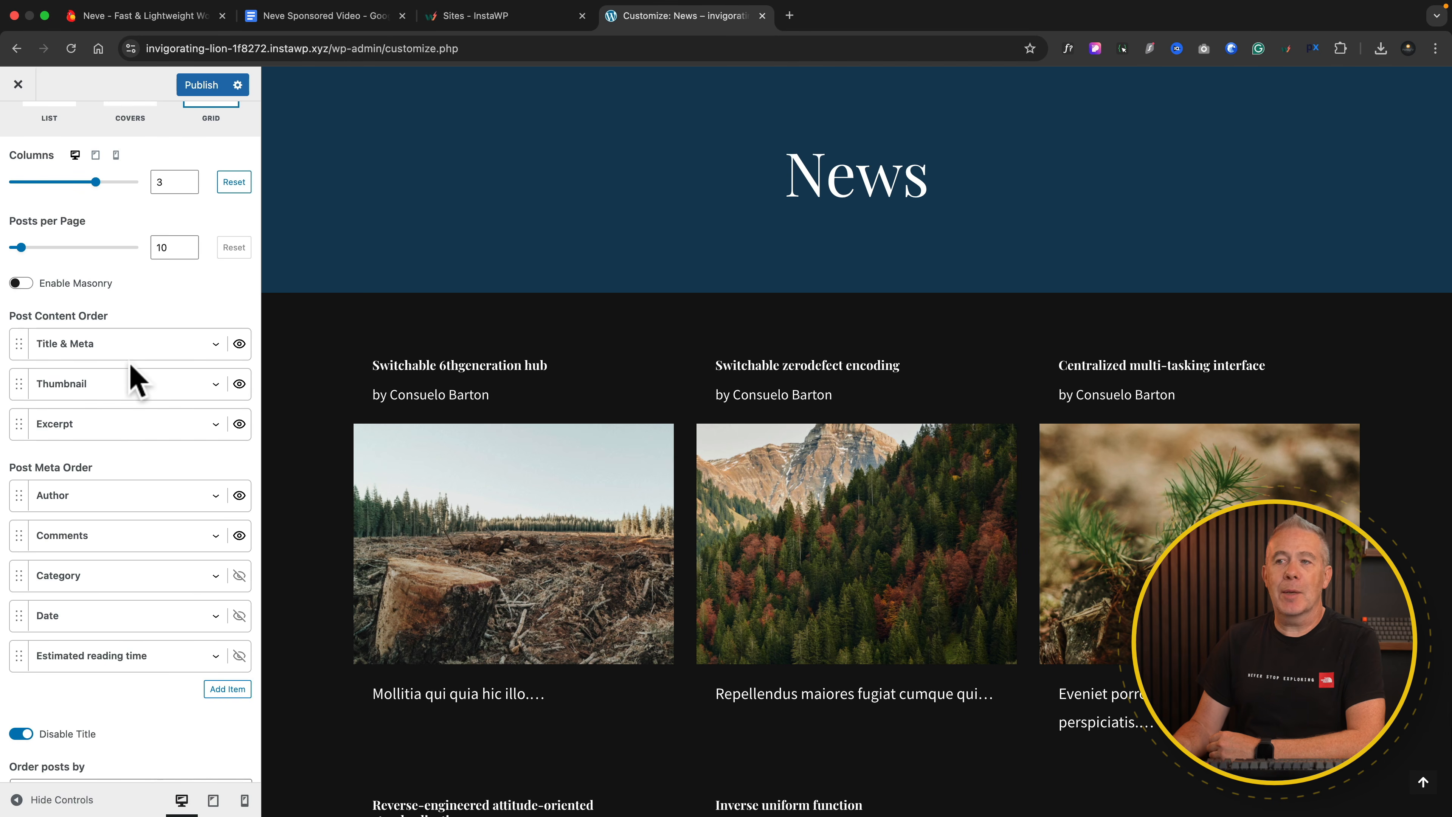
{"action": "left_click_drag", "start_coordinate": [19, 389], "coordinate": [17, 342]}
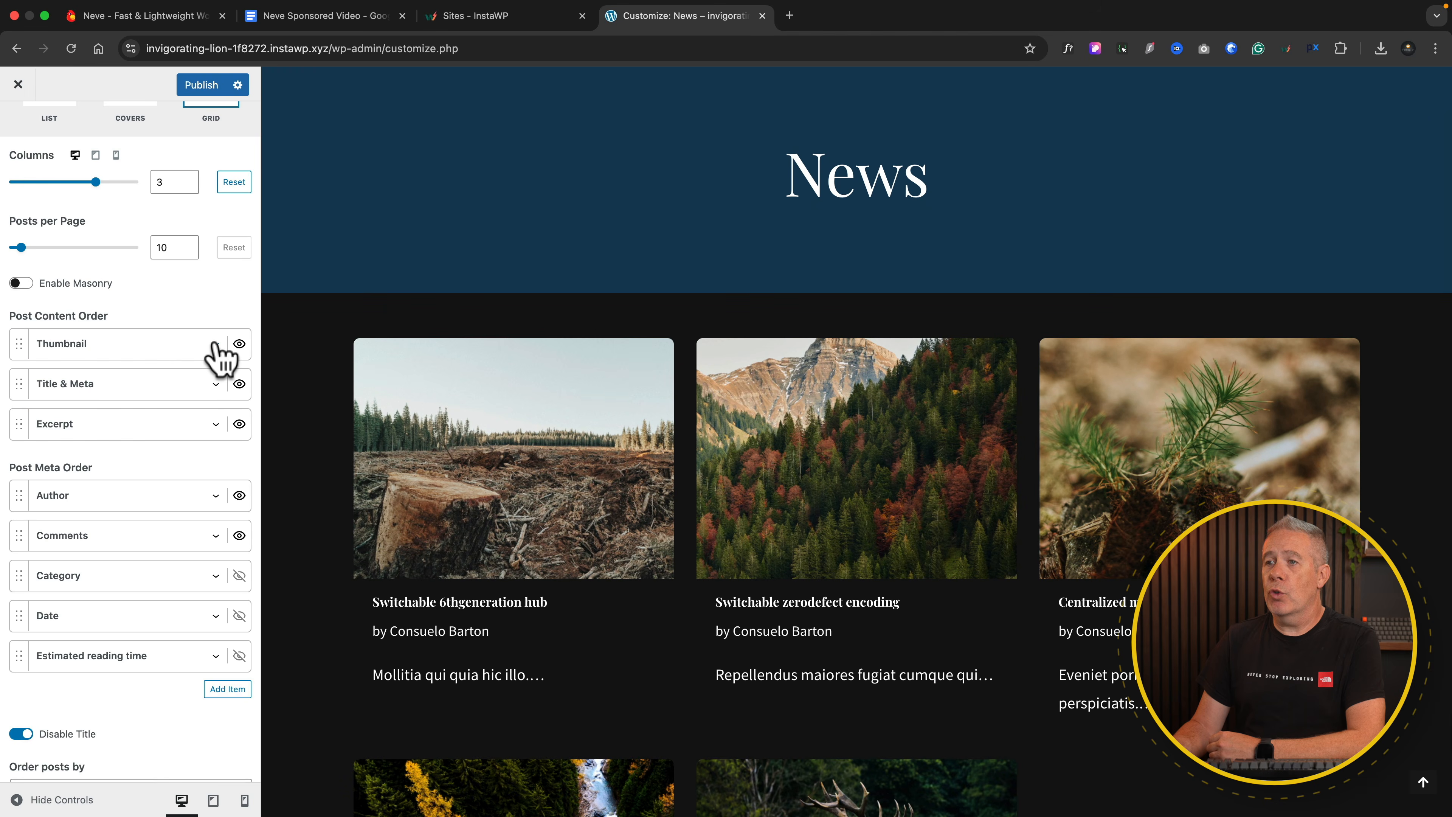
- Set the hover effect of the blog archive's post thumbnails to Zoom
{"action": "left_click", "coordinate": [216, 344]}
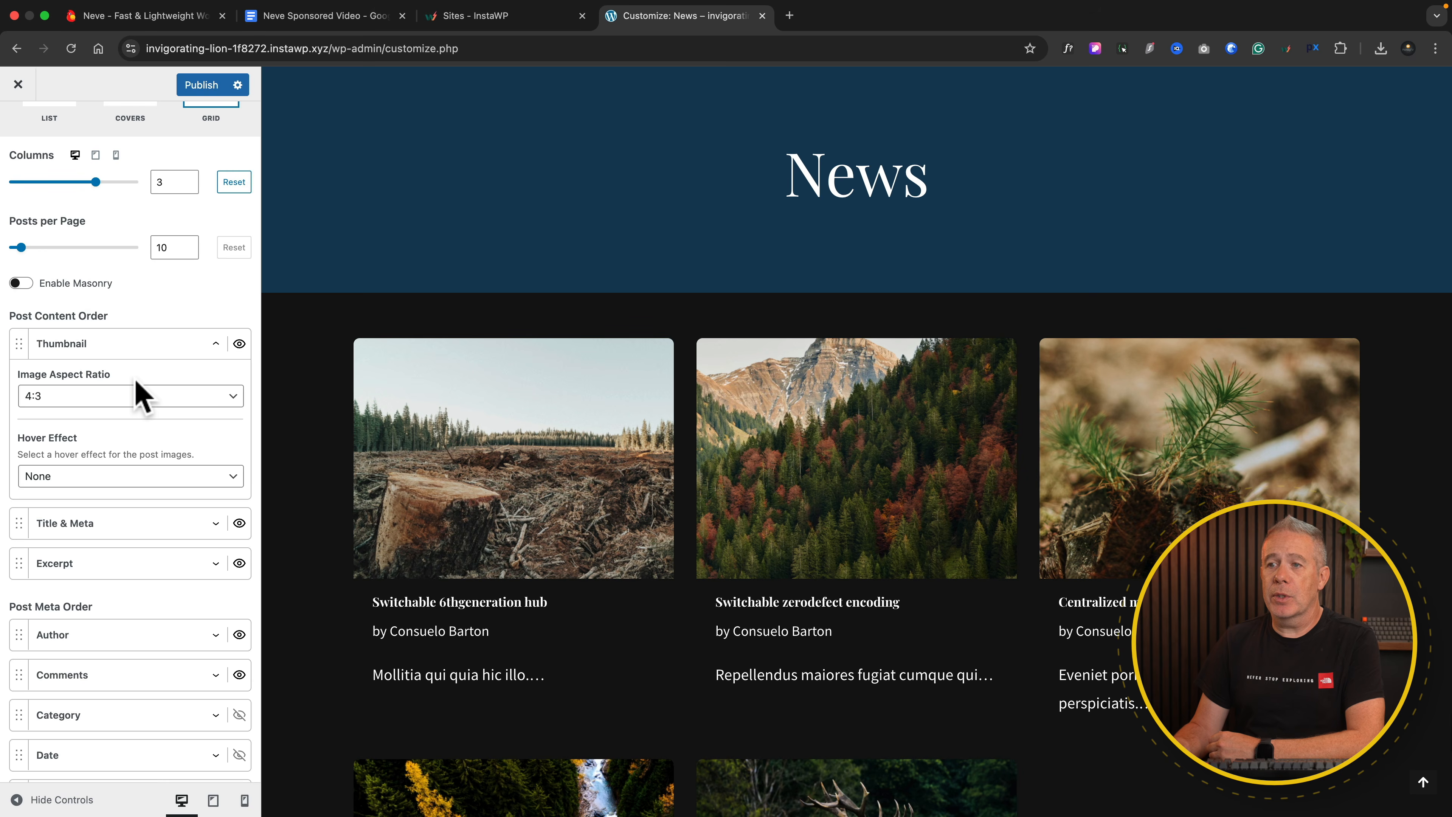
{"action": "left_click", "coordinate": [131, 475]}
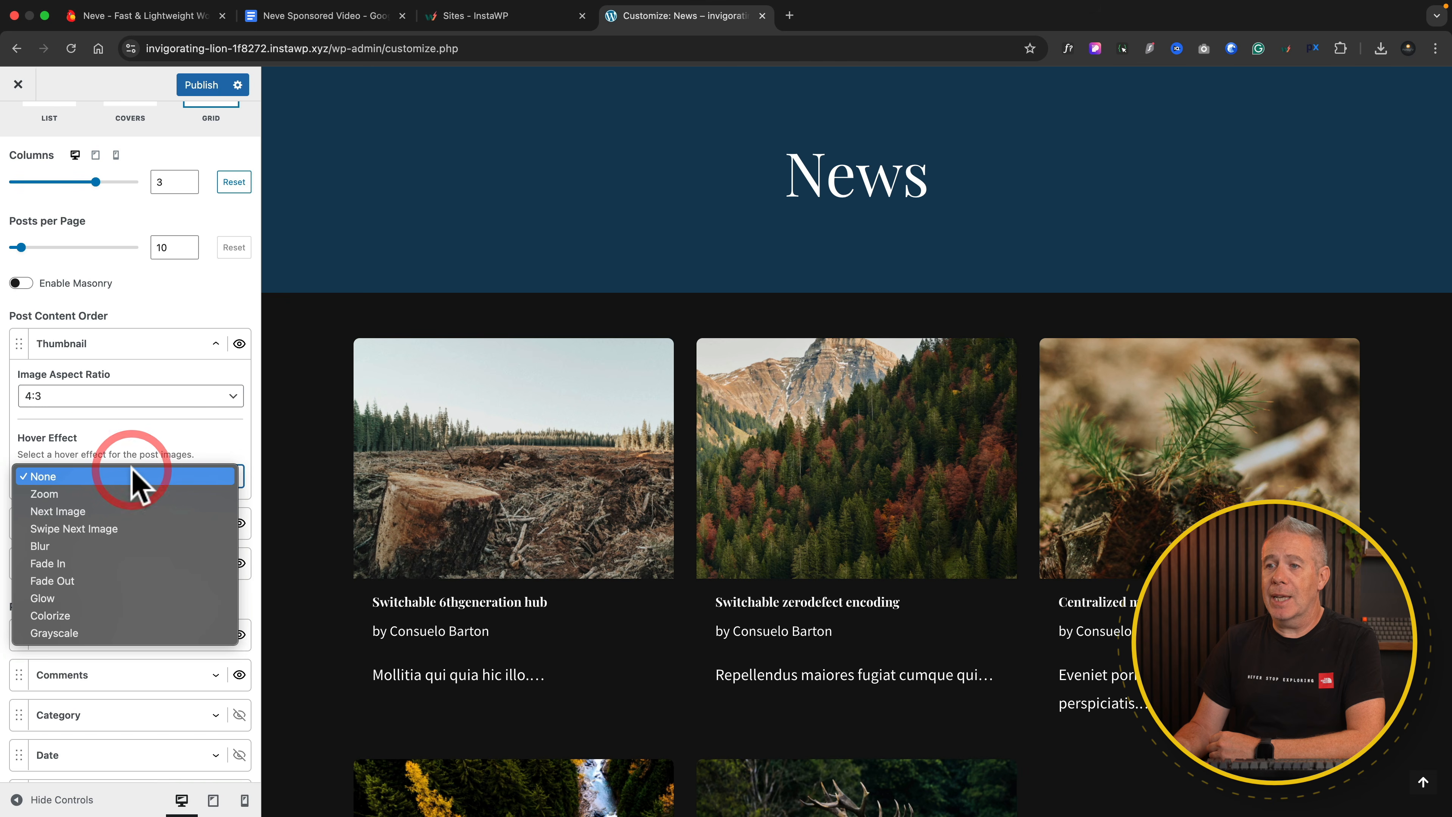
{"action": "left_click", "coordinate": [116, 493]}
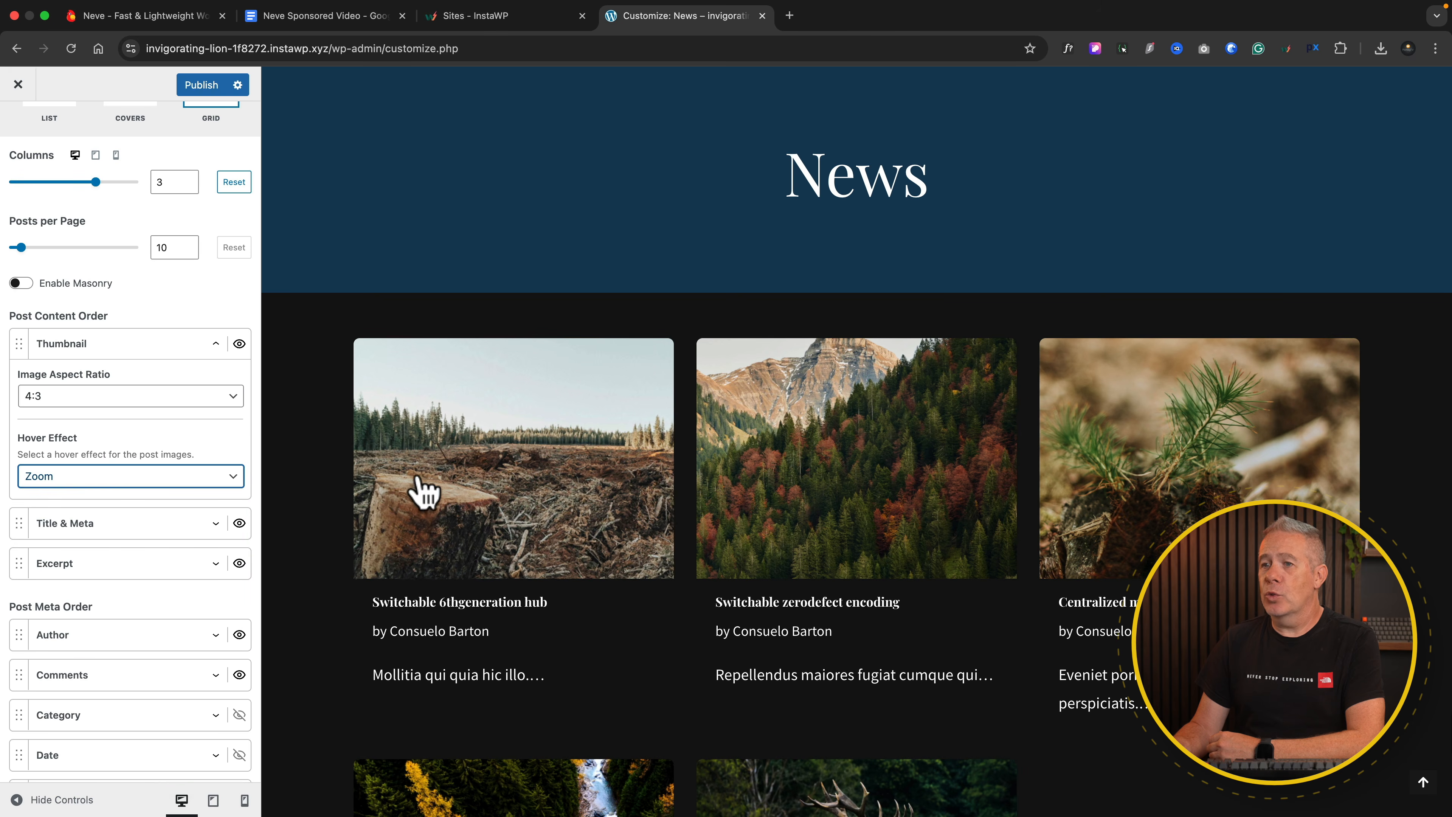
- Hide and show the blog archive's post thumbnails, and return Thumbnail to the first place in the post content order
{"action": "left_click", "coordinate": [215, 343]}
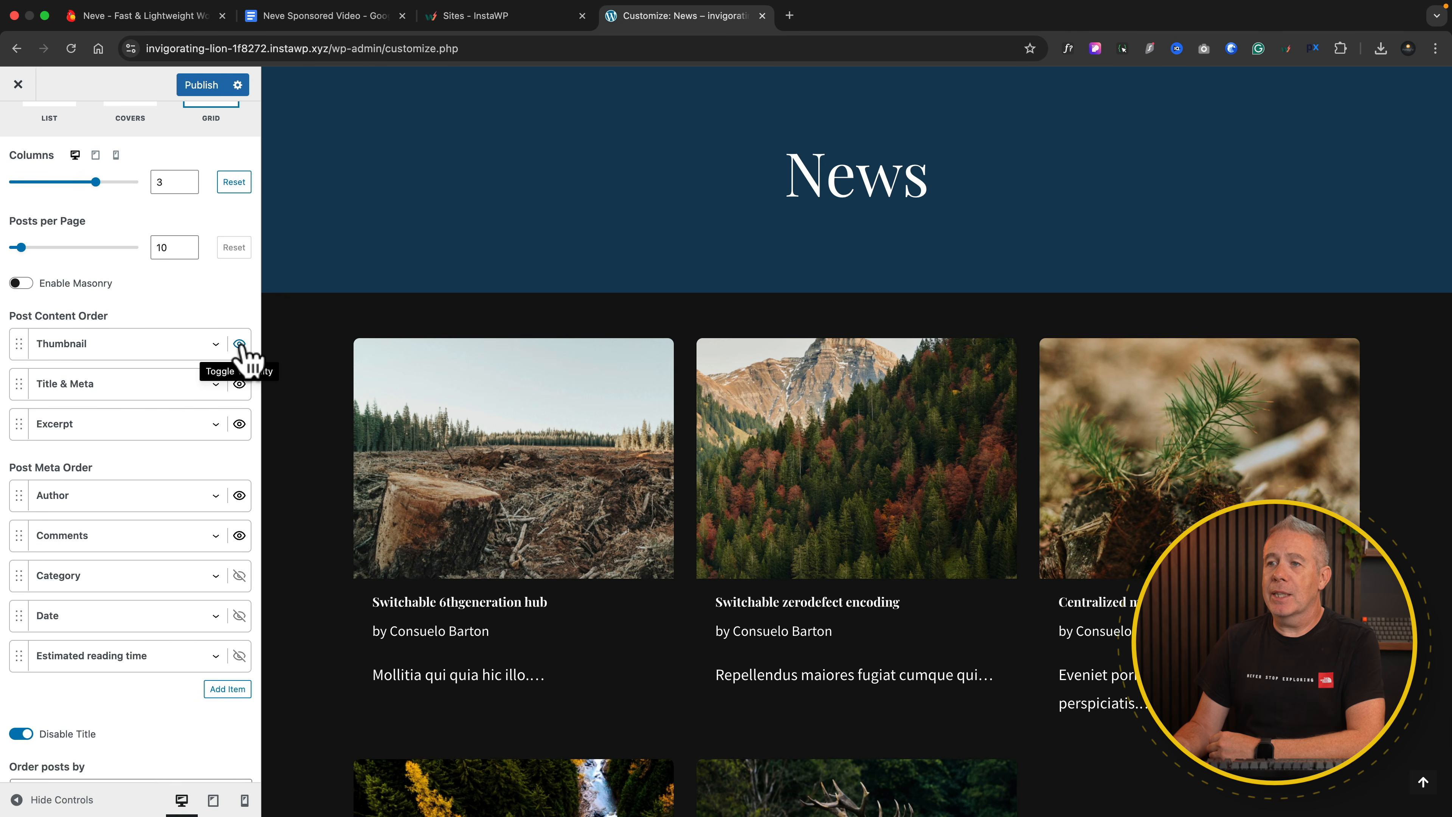
{"action": "left_click", "coordinate": [239, 344]}
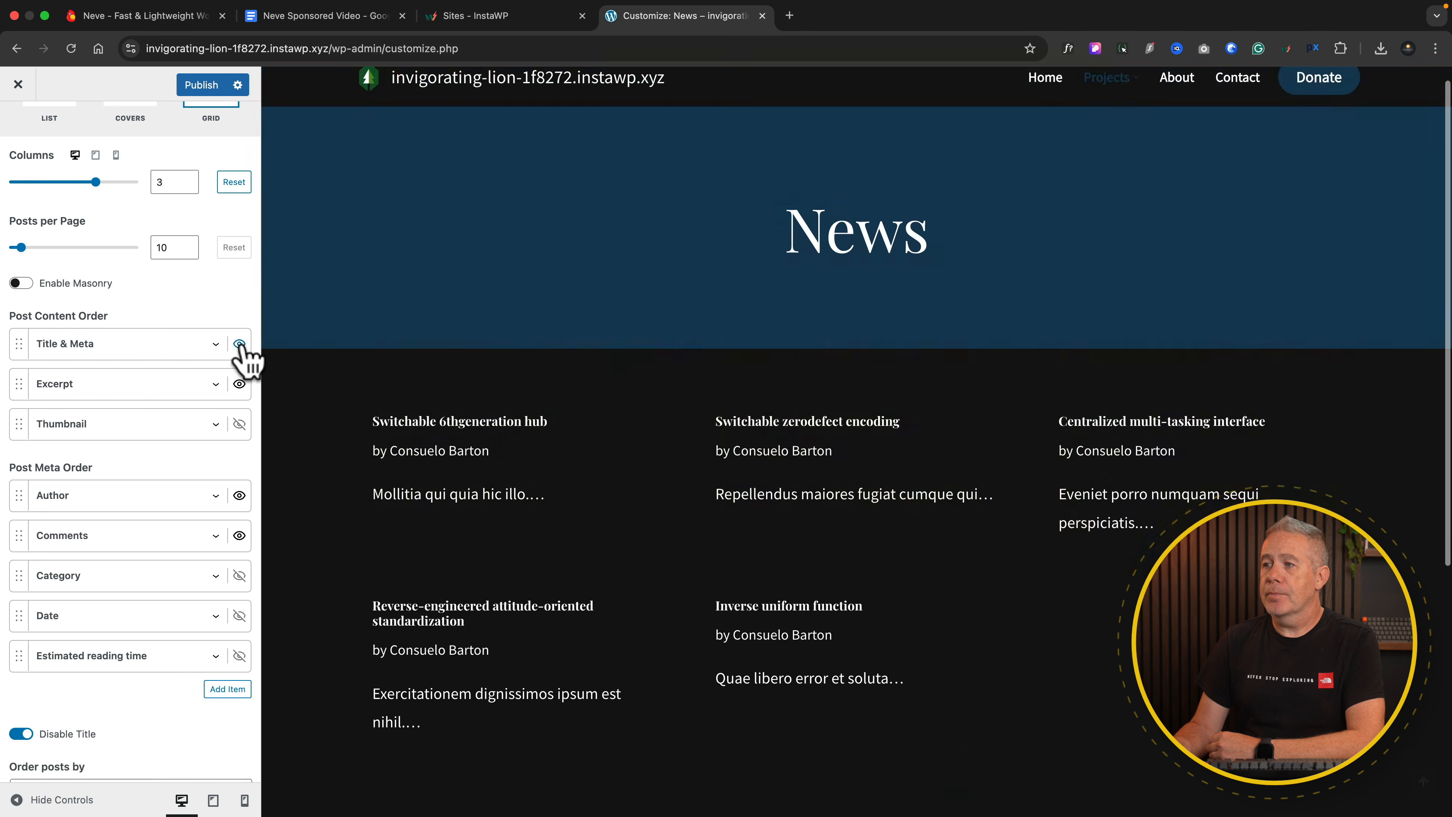
{"action": "left_click", "coordinate": [239, 426]}
{"action": "left_click_drag", "start_coordinate": [20, 426], "coordinate": [22, 343]}
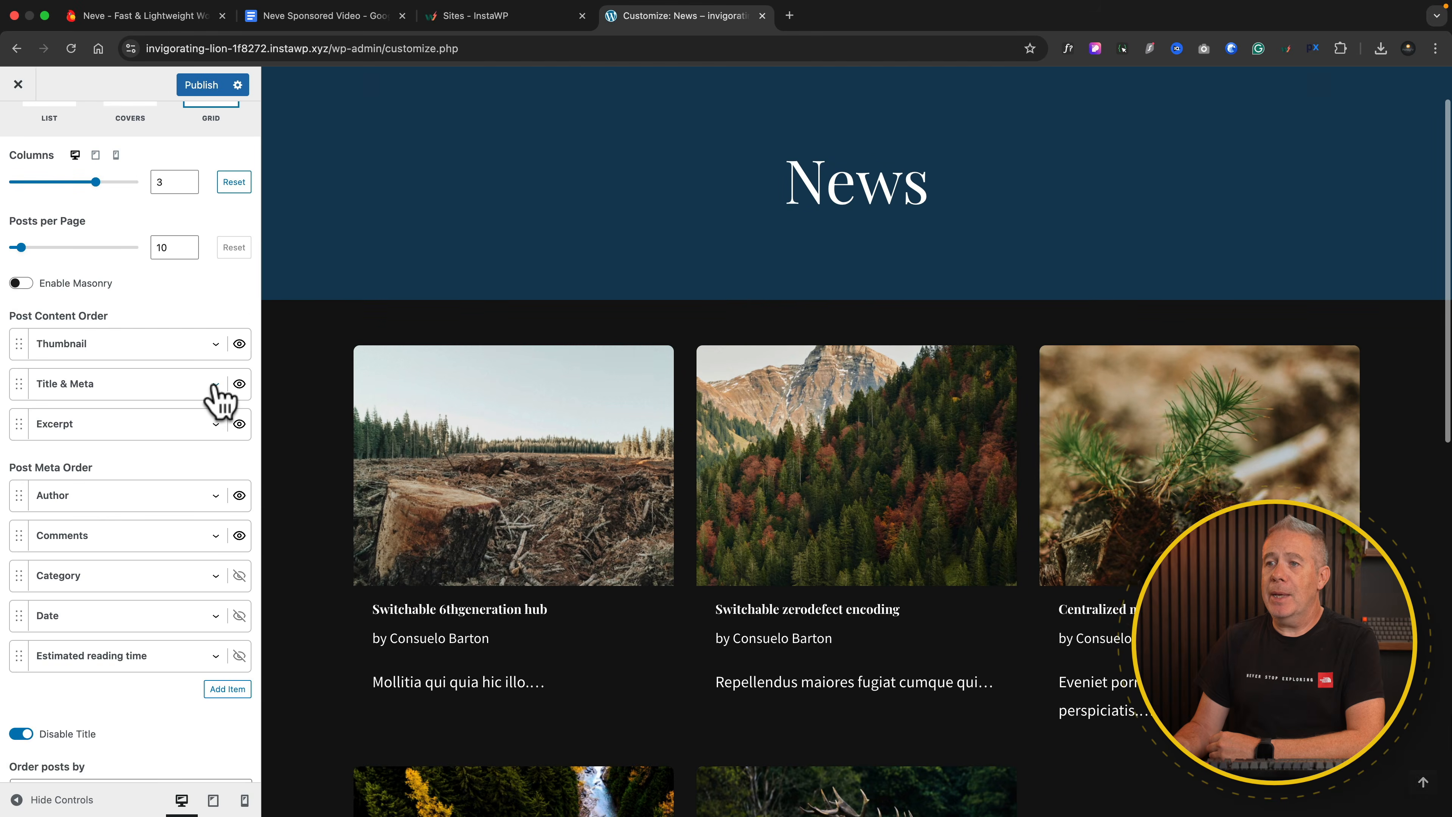
- Try the Show Author Avatar option in the blog archive's Title & Meta settings and switch it back off
{"action": "left_click", "coordinate": [215, 383]}
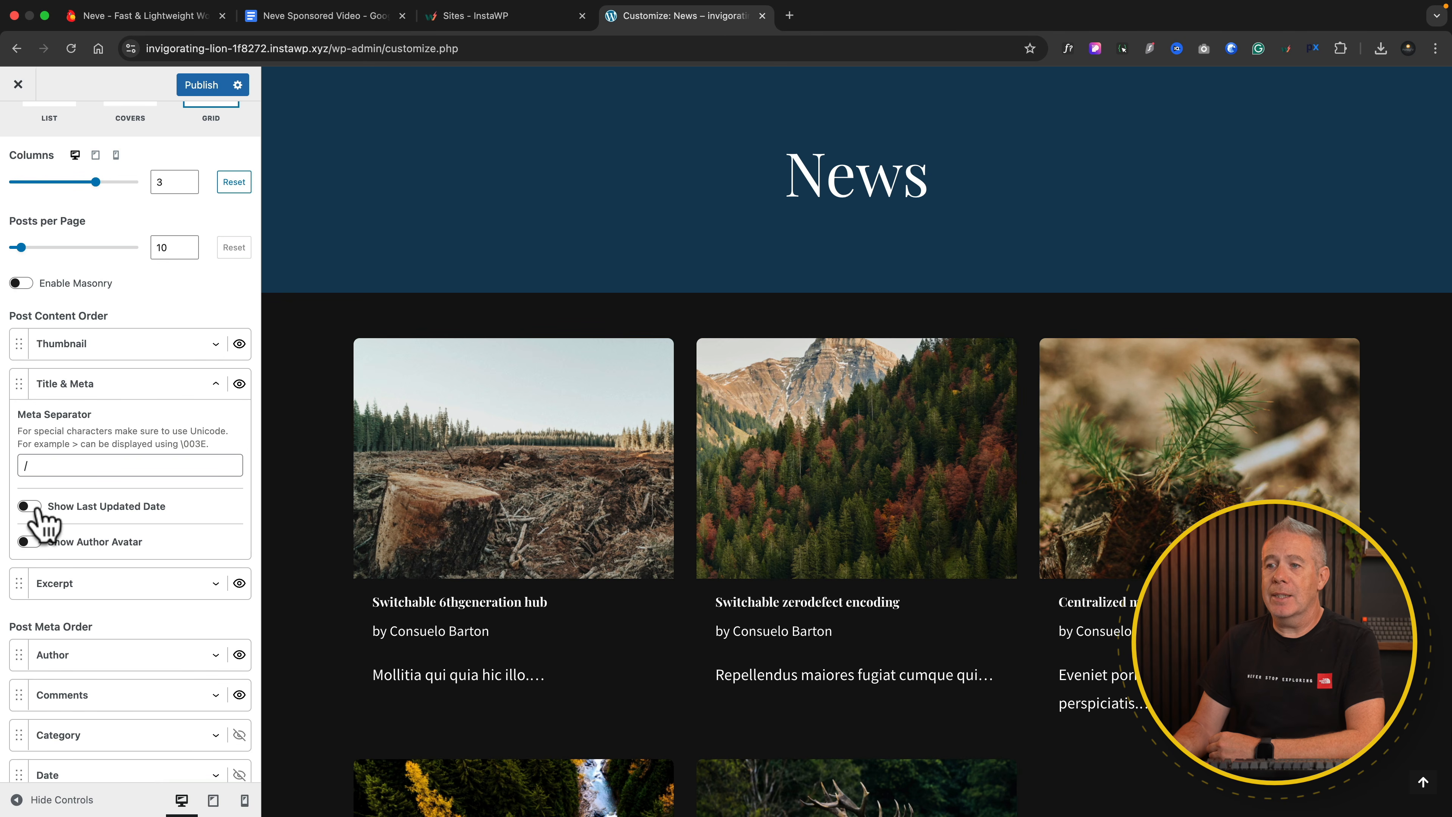
{"action": "left_click", "coordinate": [28, 541]}
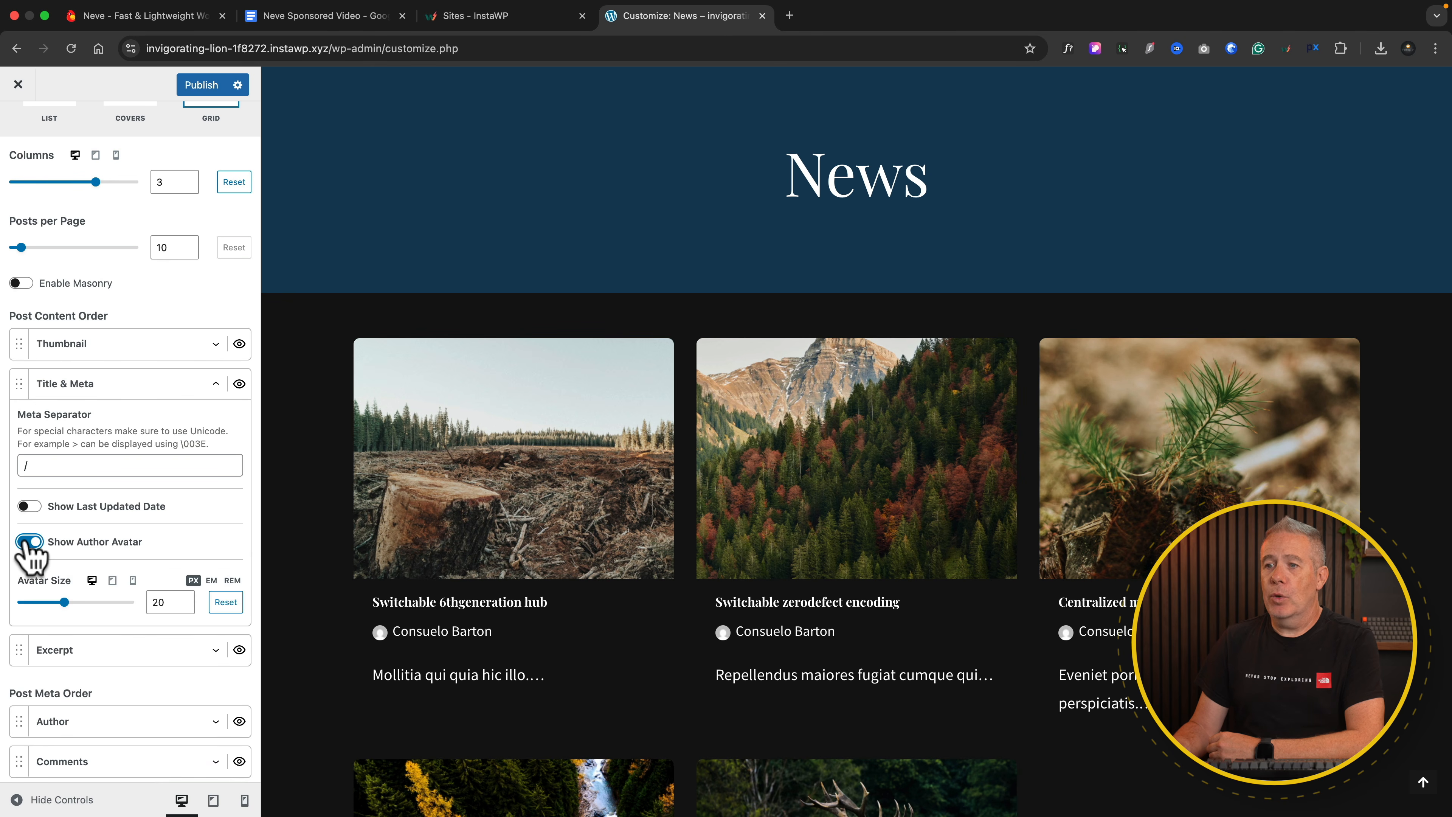
{"action": "left_click", "coordinate": [29, 541]}
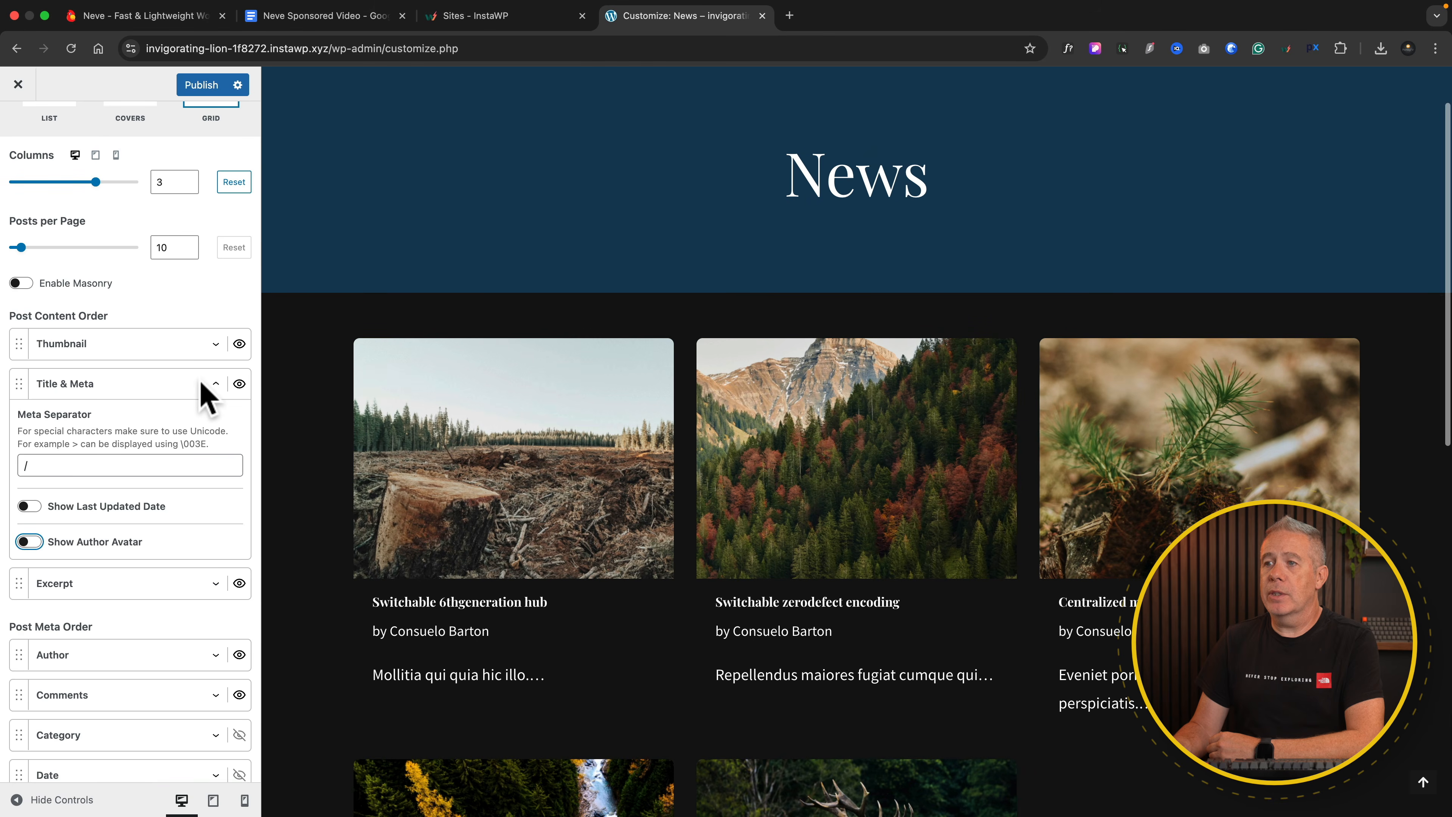
{"action": "left_click", "coordinate": [215, 384]}
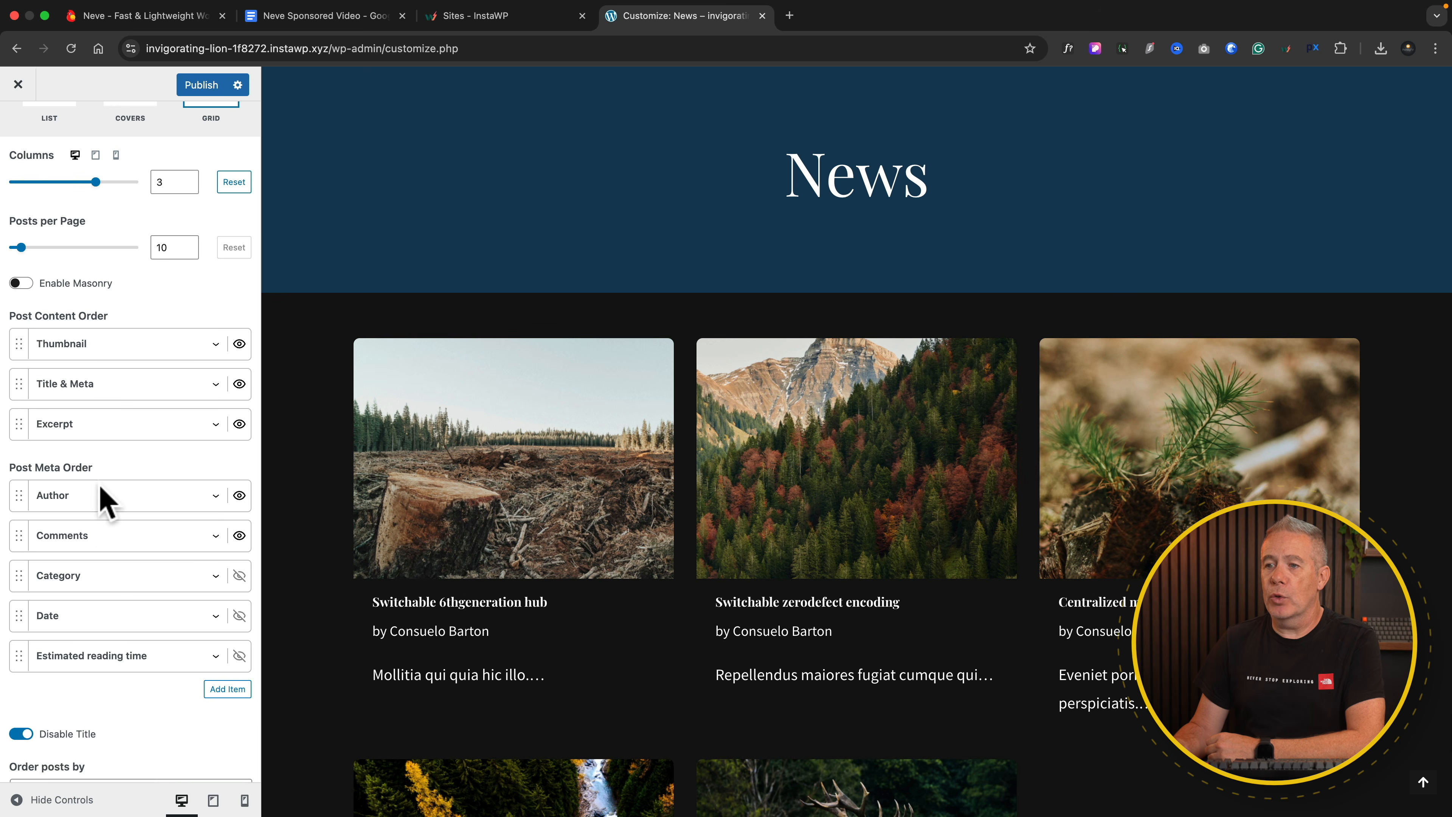
- Review the remaining blog archive settings, including the card design options and the Post Title typography
{"action": "scroll", "coordinate": [91, 707], "scroll_direction": "down", "scroll_amount": 4}
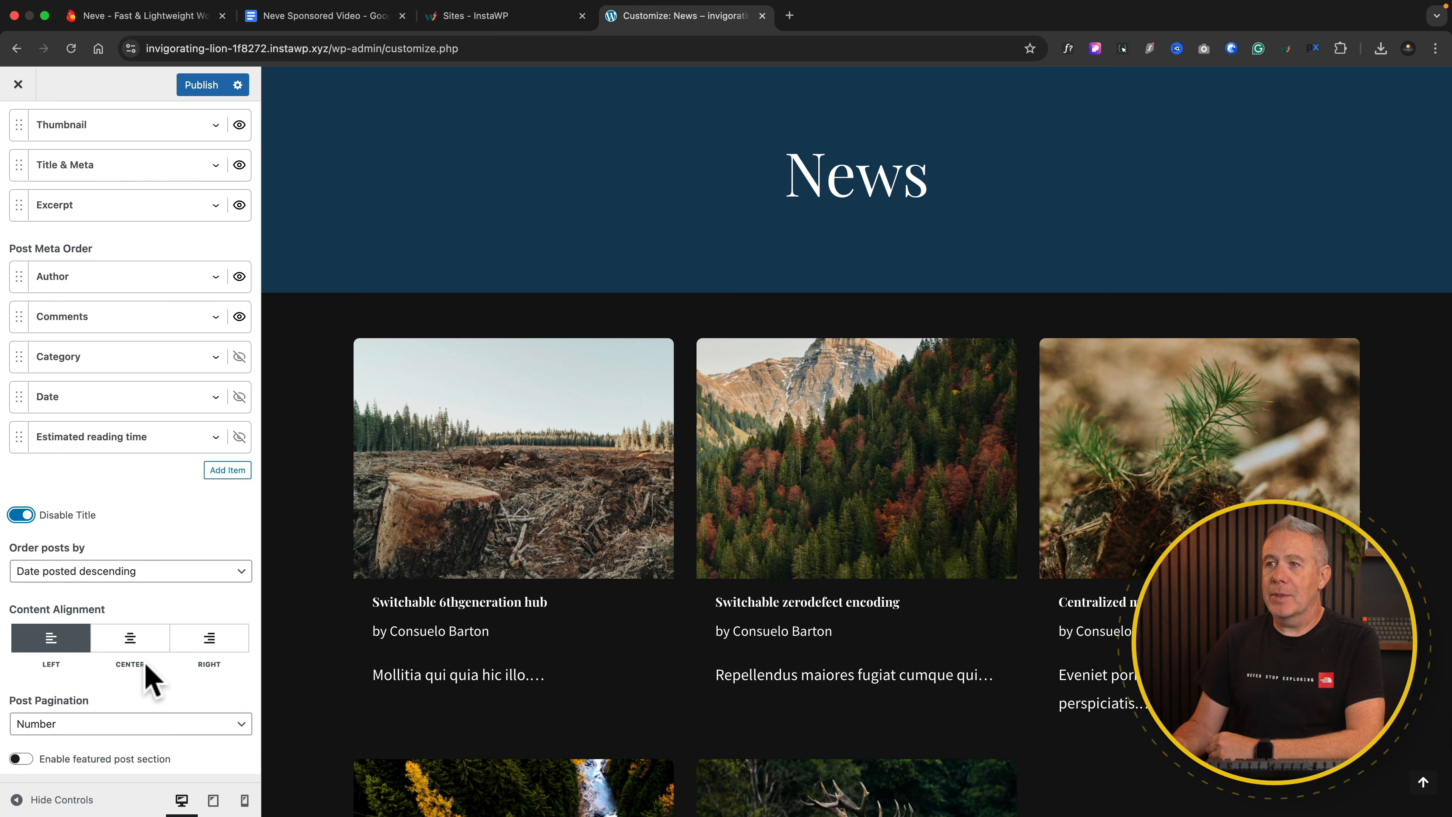
{"action": "scroll", "coordinate": [151, 677], "scroll_direction": "up", "scroll_amount": 10}
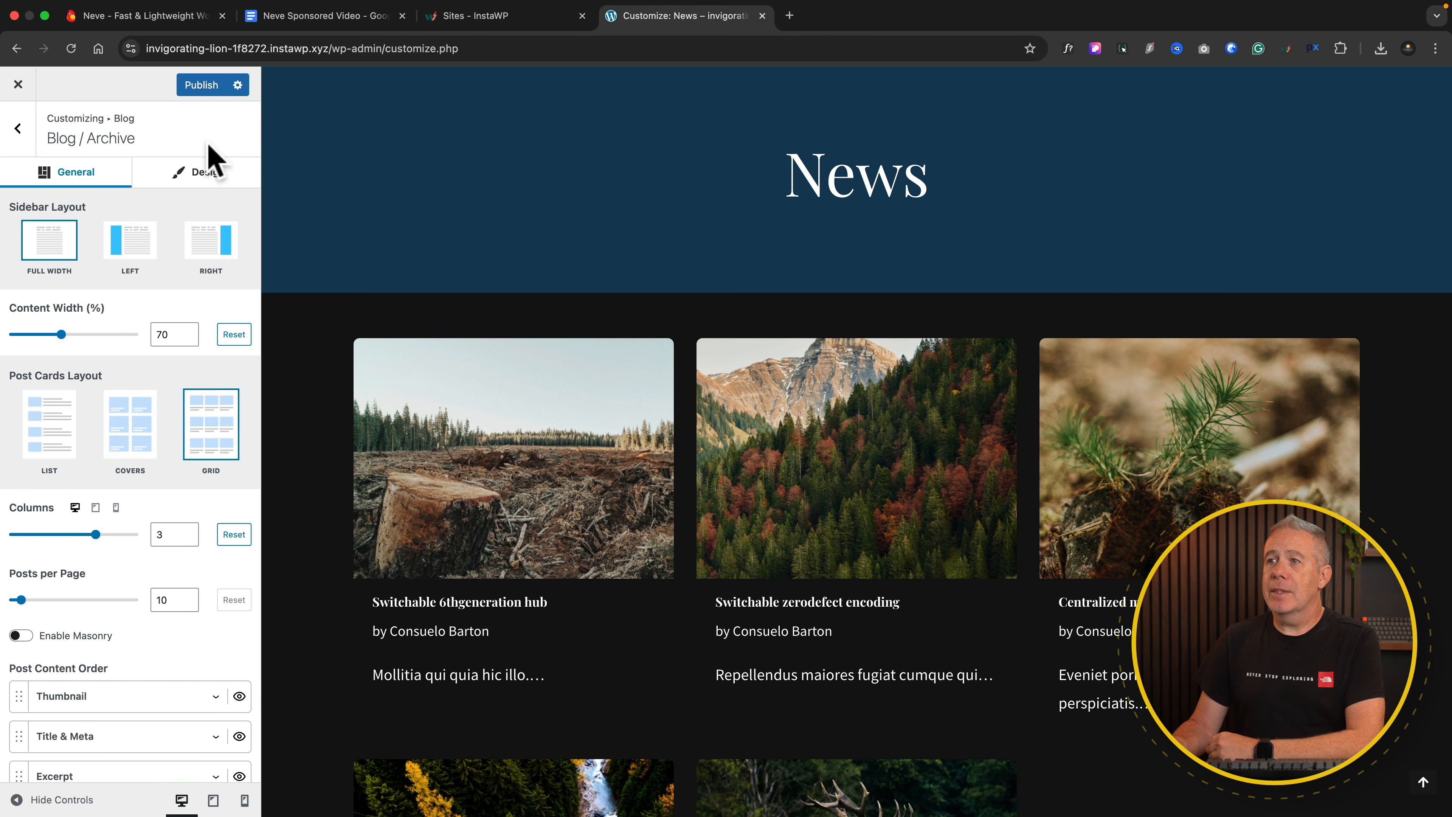
{"action": "left_click", "coordinate": [206, 173]}
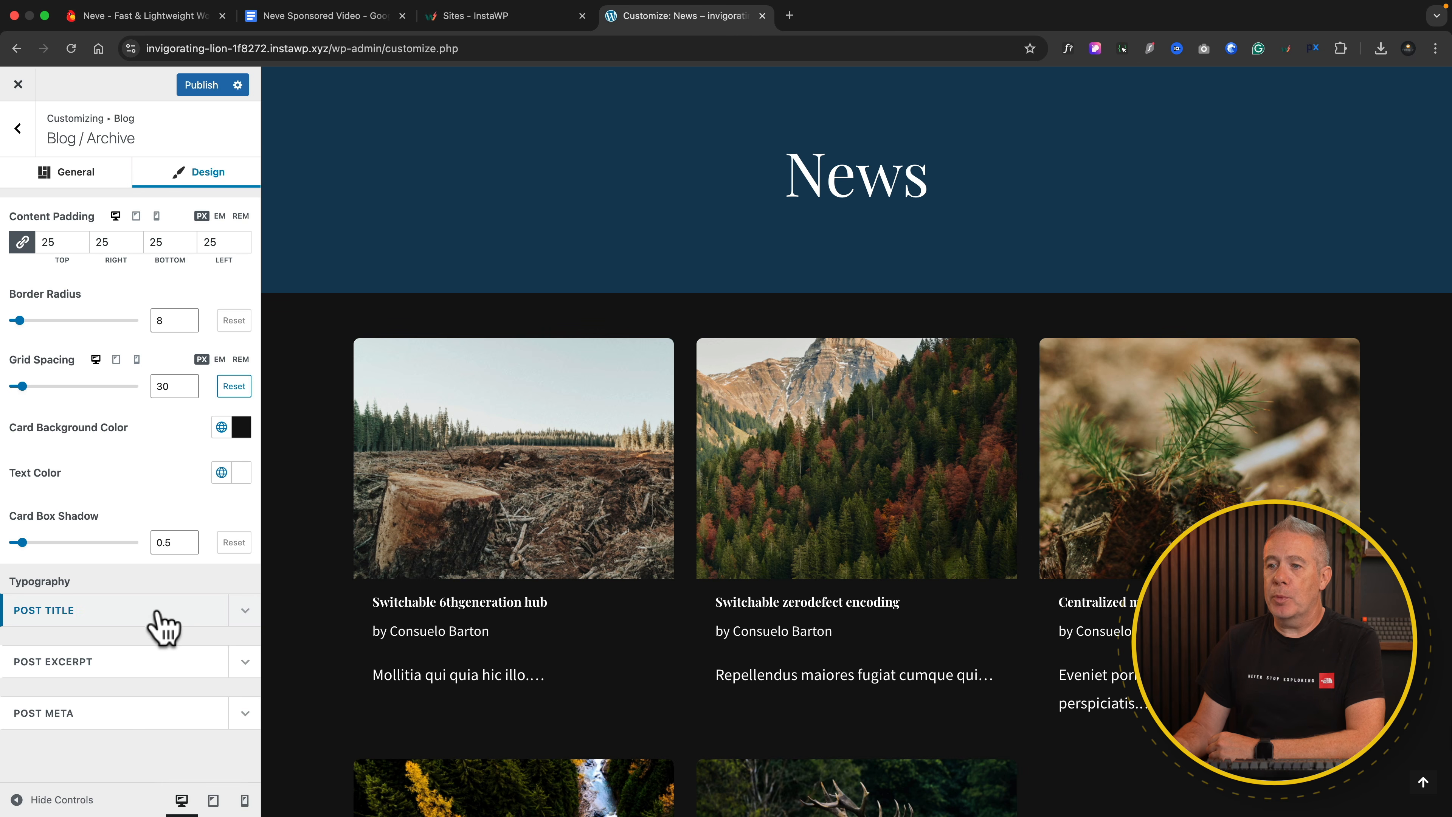
{"action": "left_click", "coordinate": [163, 621]}
{"action": "scroll", "coordinate": [168, 629], "scroll_direction": "down", "scroll_amount": 4}
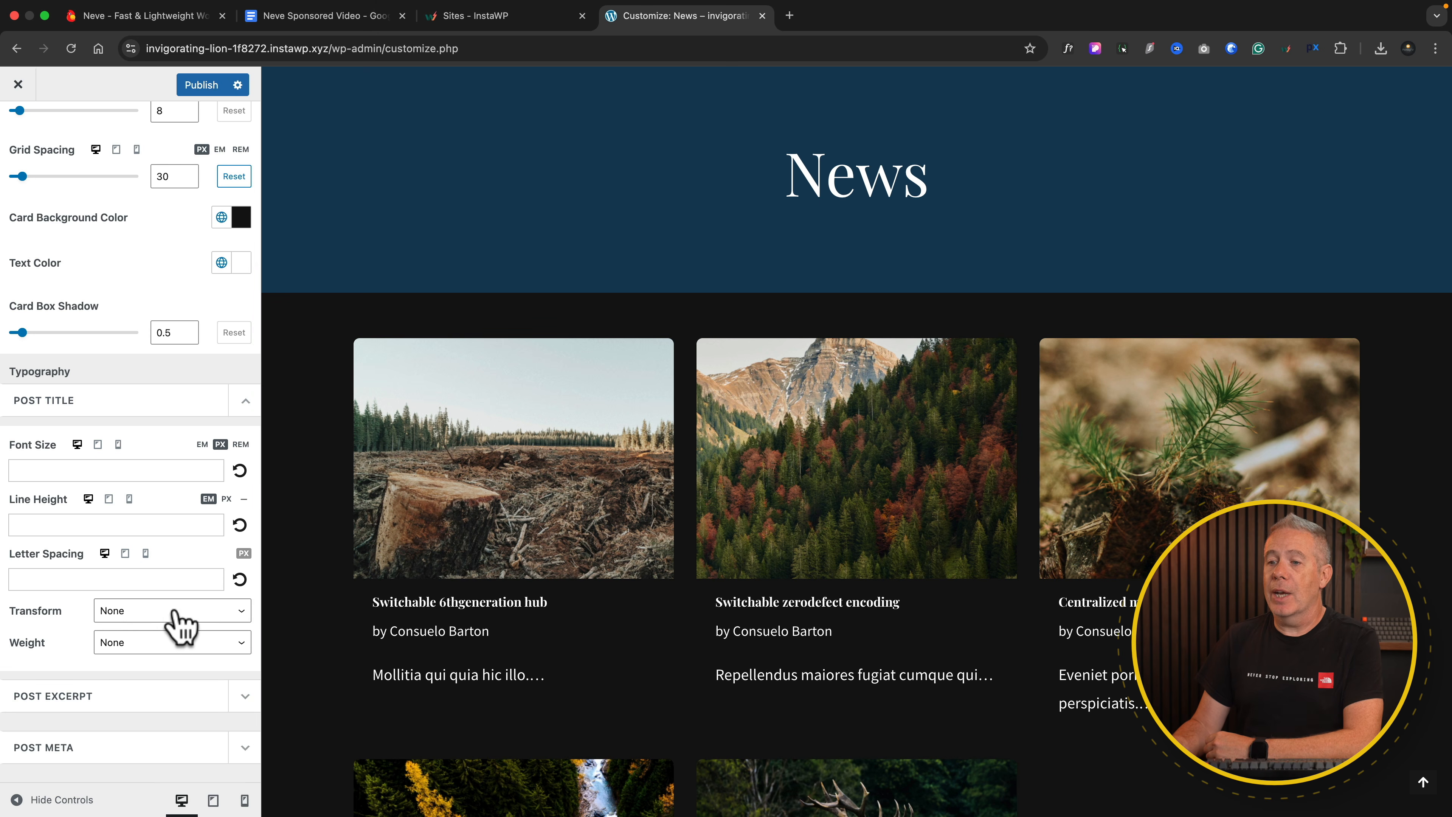
{"action": "scroll", "coordinate": [139, 569], "scroll_direction": "up", "scroll_amount": 5}
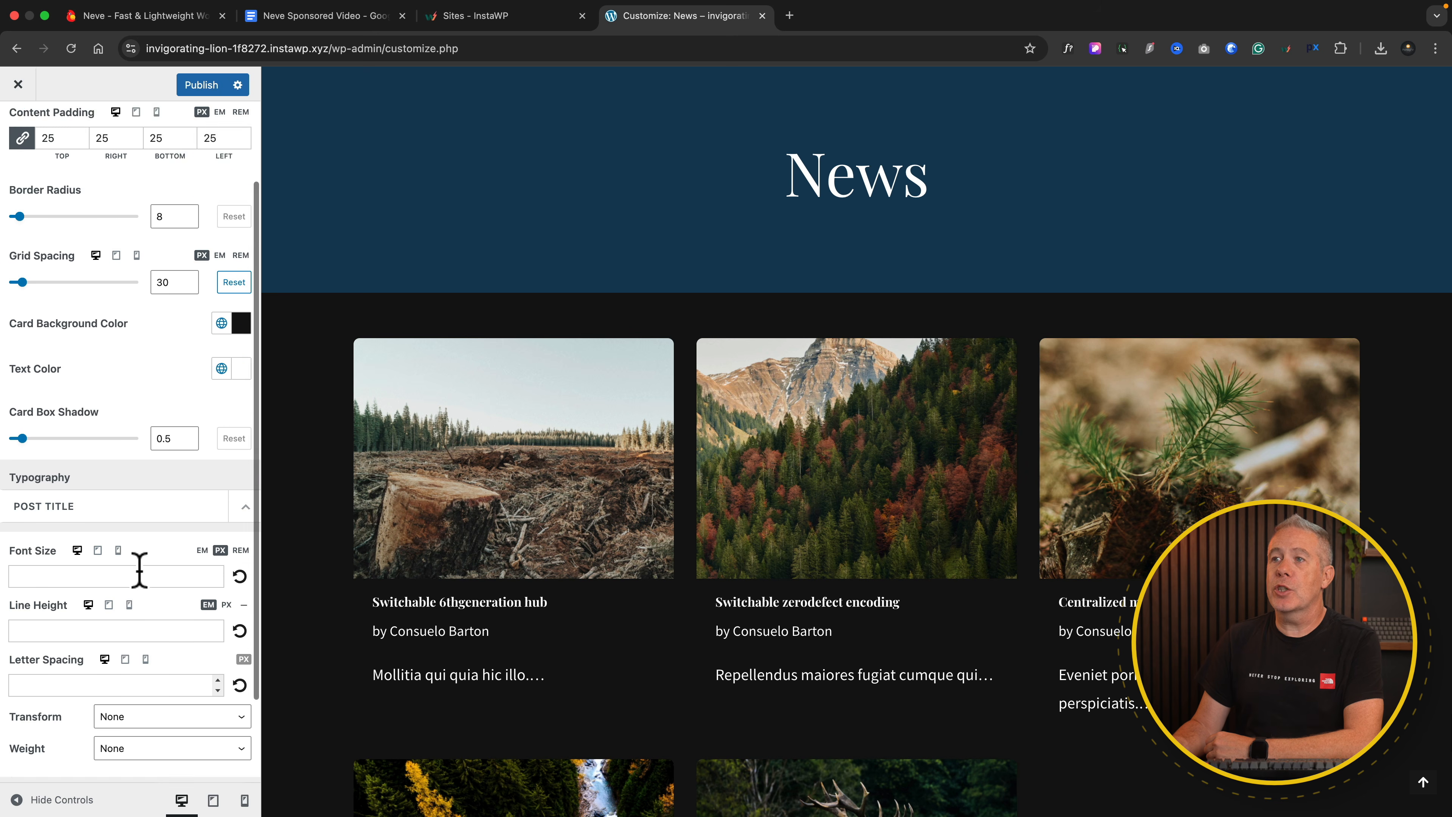
- Load the Switchable 6thgeneration hub post in the preview and set the Single Post header layout to Cover
{"action": "left_click", "coordinate": [17, 128]}
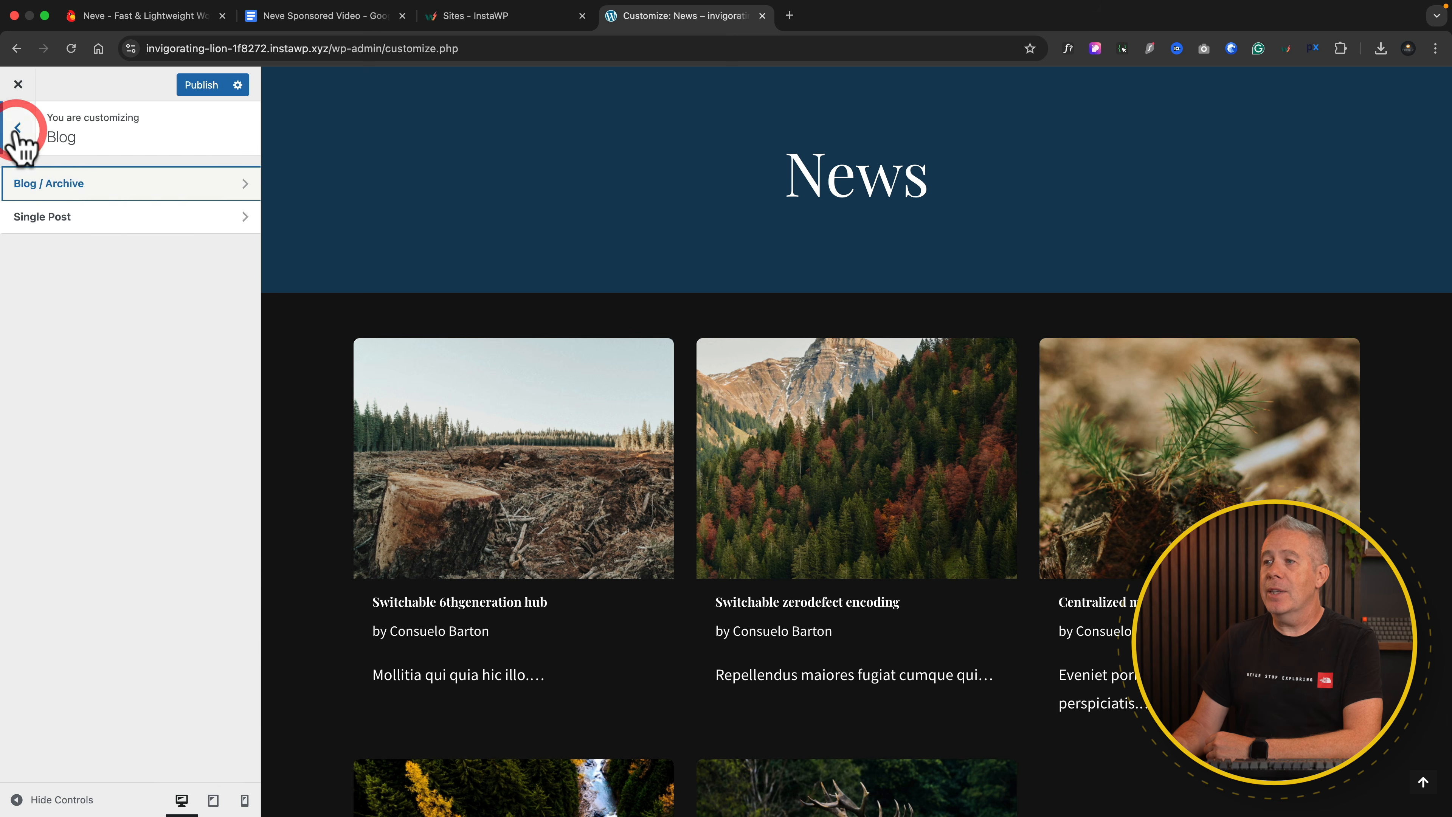
{"action": "left_click", "coordinate": [570, 508]}
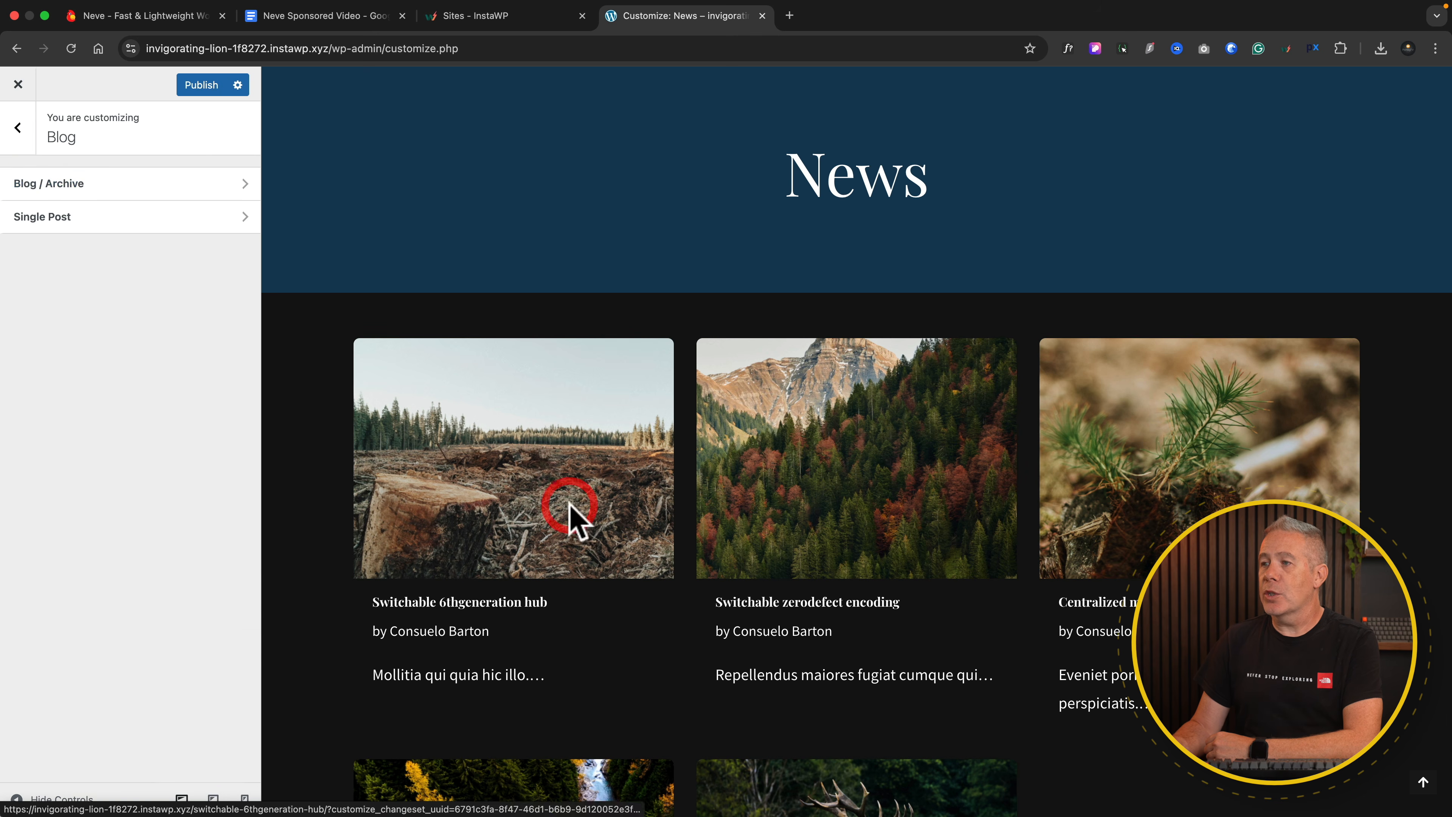
{"action": "left_click", "coordinate": [186, 220]}
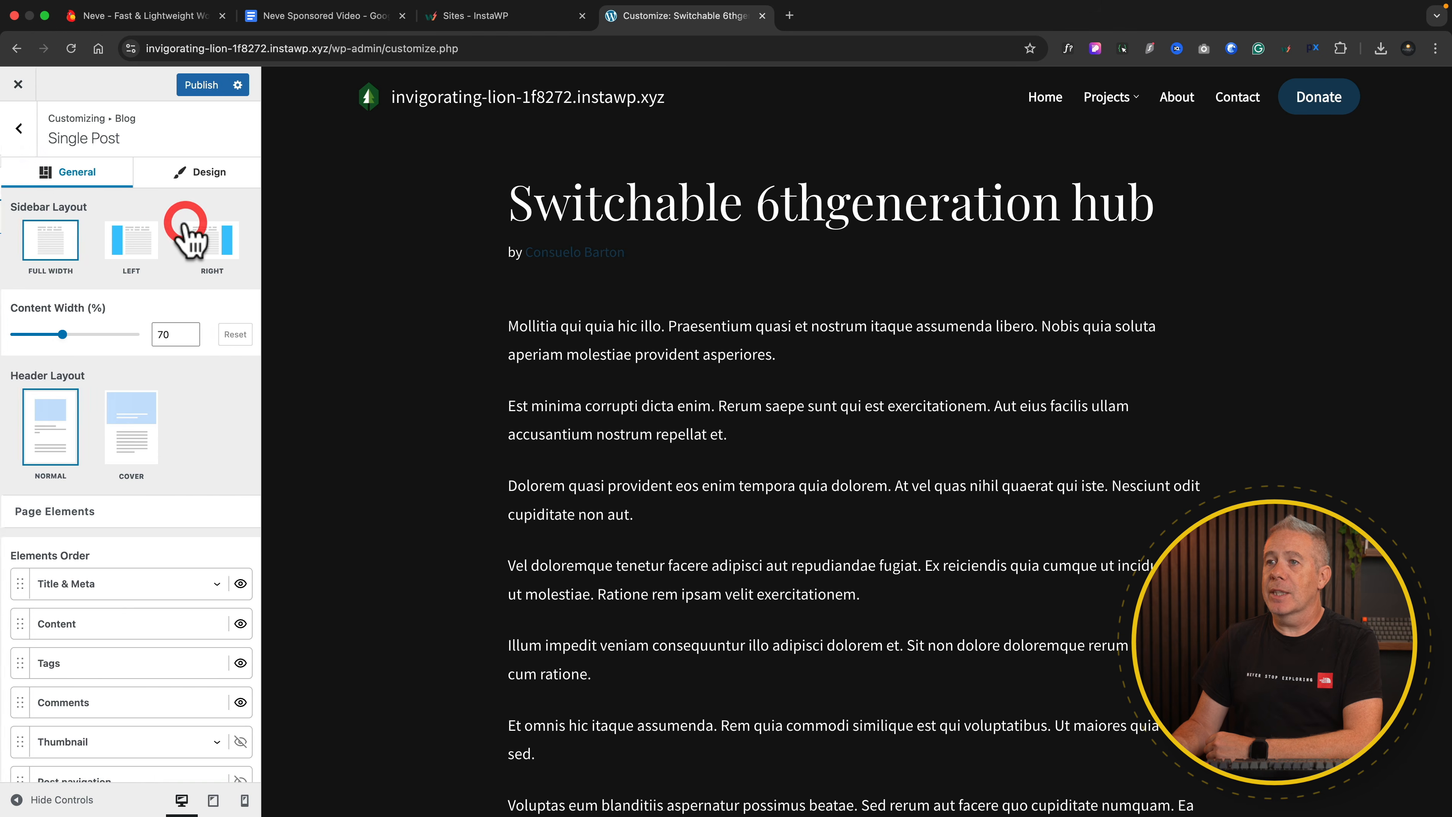
{"action": "left_click", "coordinate": [130, 443]}
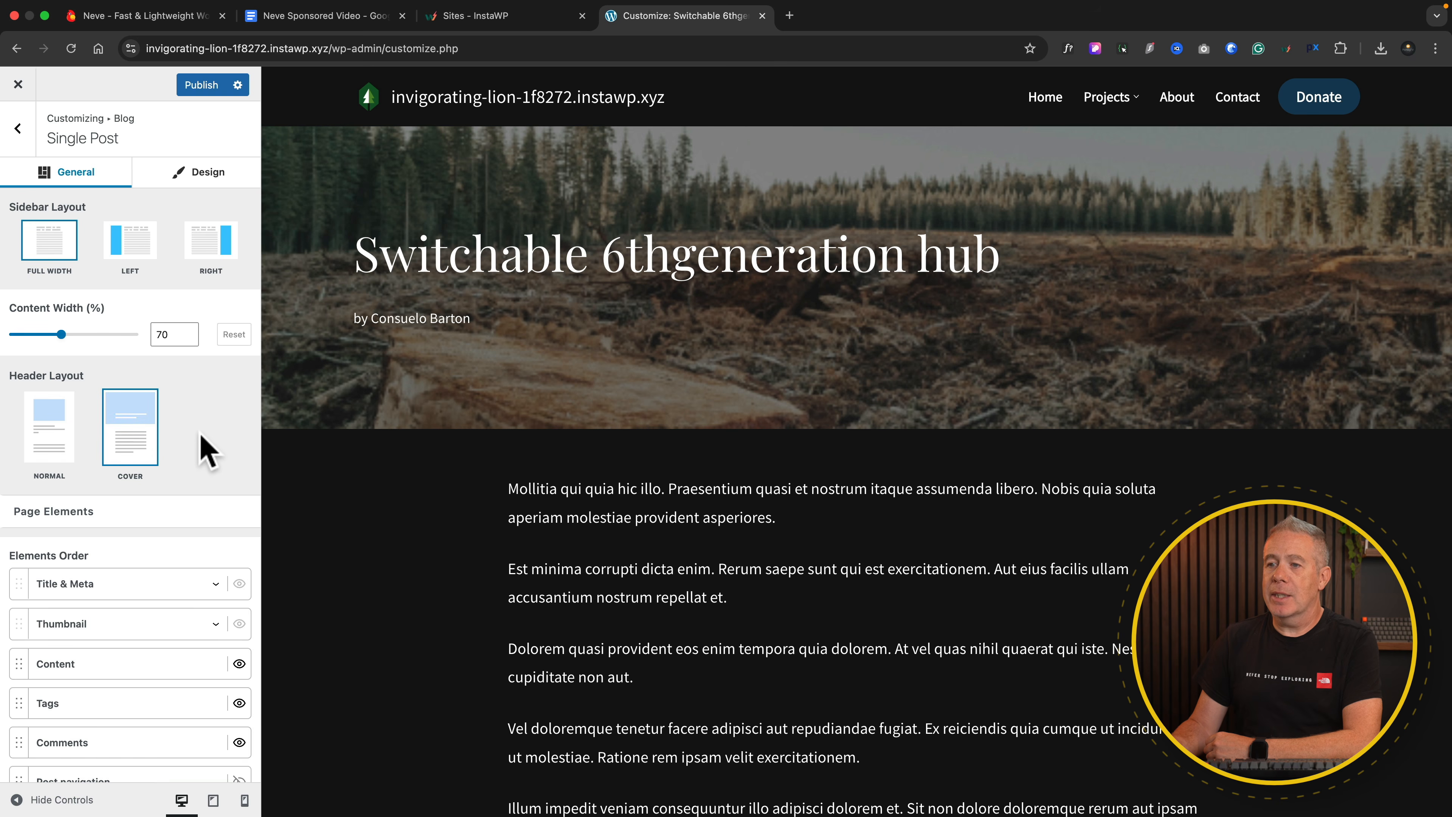
- Review the Single Post elements order and meta order options, and look through the post in the preview
{"action": "scroll", "coordinate": [220, 454], "scroll_direction": "down", "scroll_amount": 5}
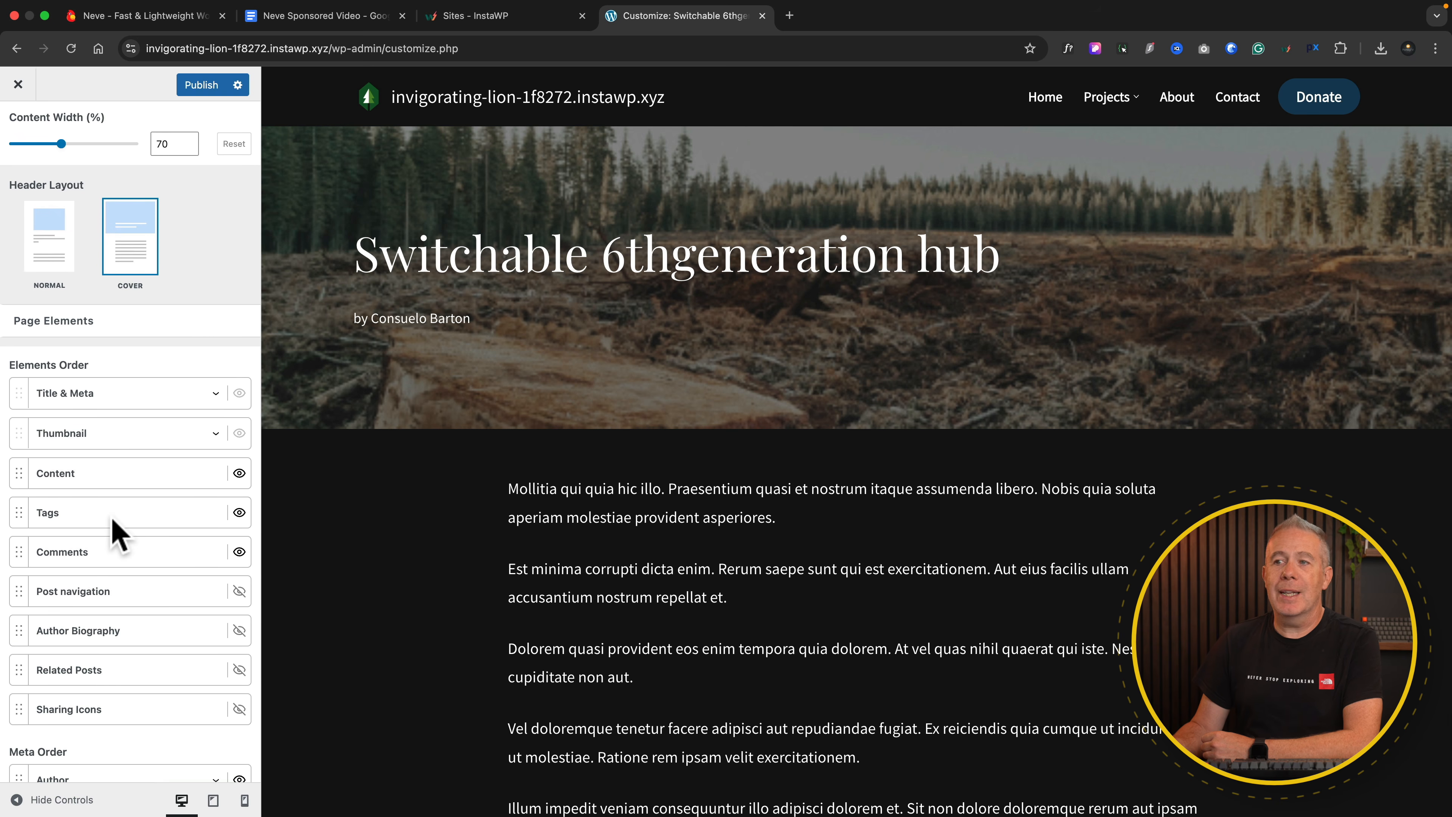
{"action": "left_click", "coordinate": [239, 433]}
{"action": "left_click", "coordinate": [237, 433]}
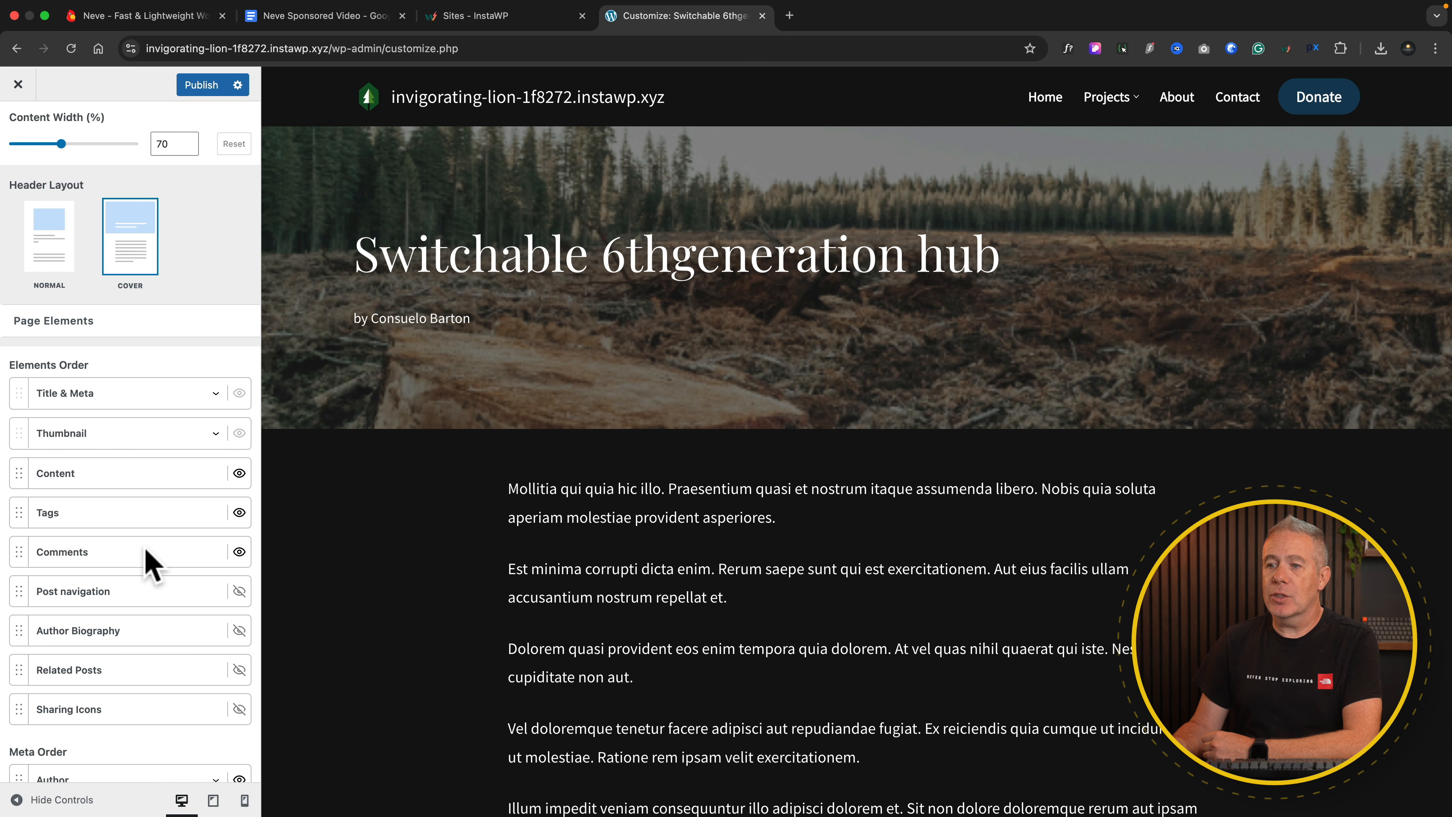
{"action": "scroll", "coordinate": [158, 597], "scroll_direction": "down", "scroll_amount": 5}
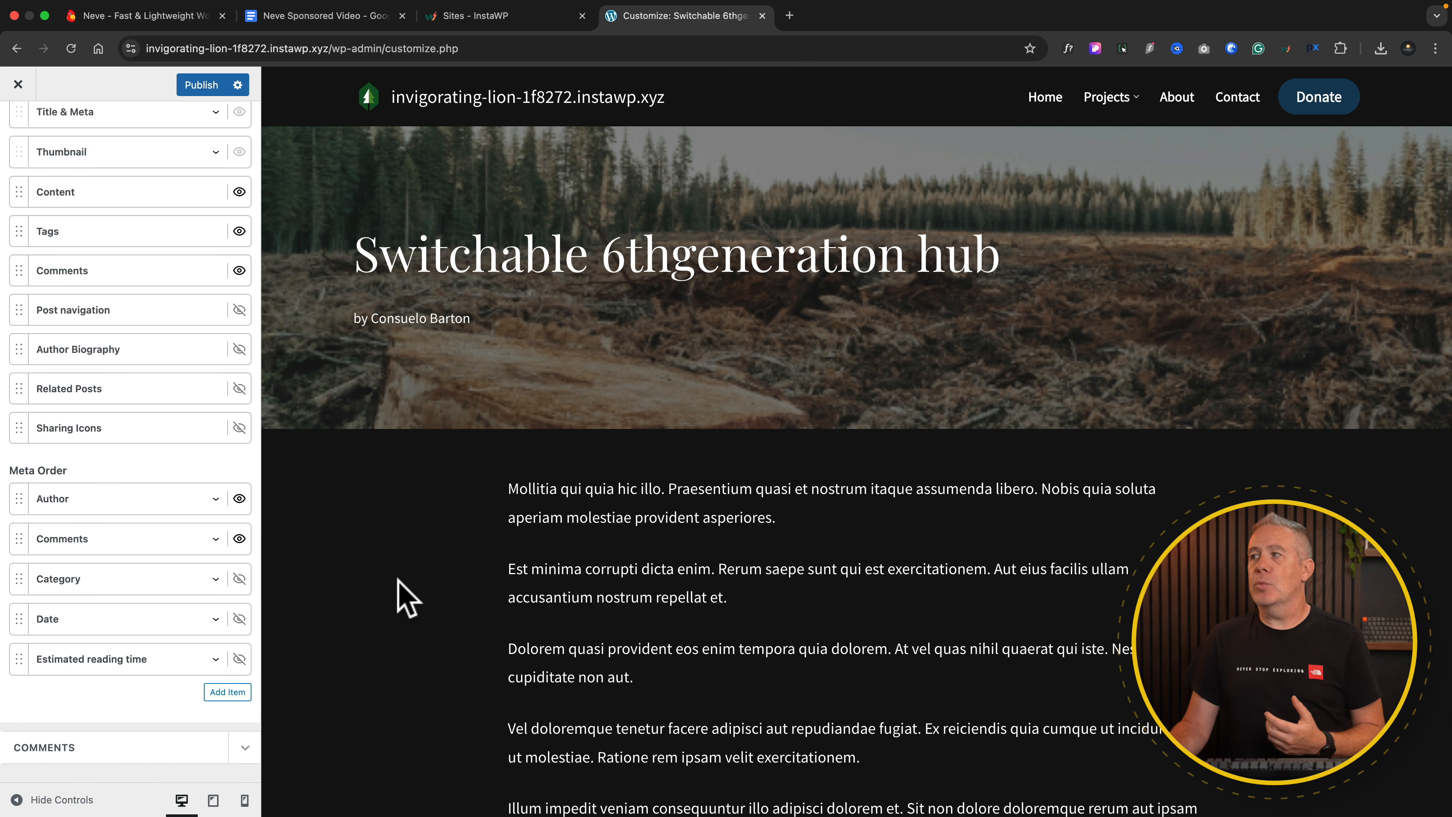
{"action": "scroll", "coordinate": [476, 589], "scroll_direction": "down", "scroll_amount": 12}
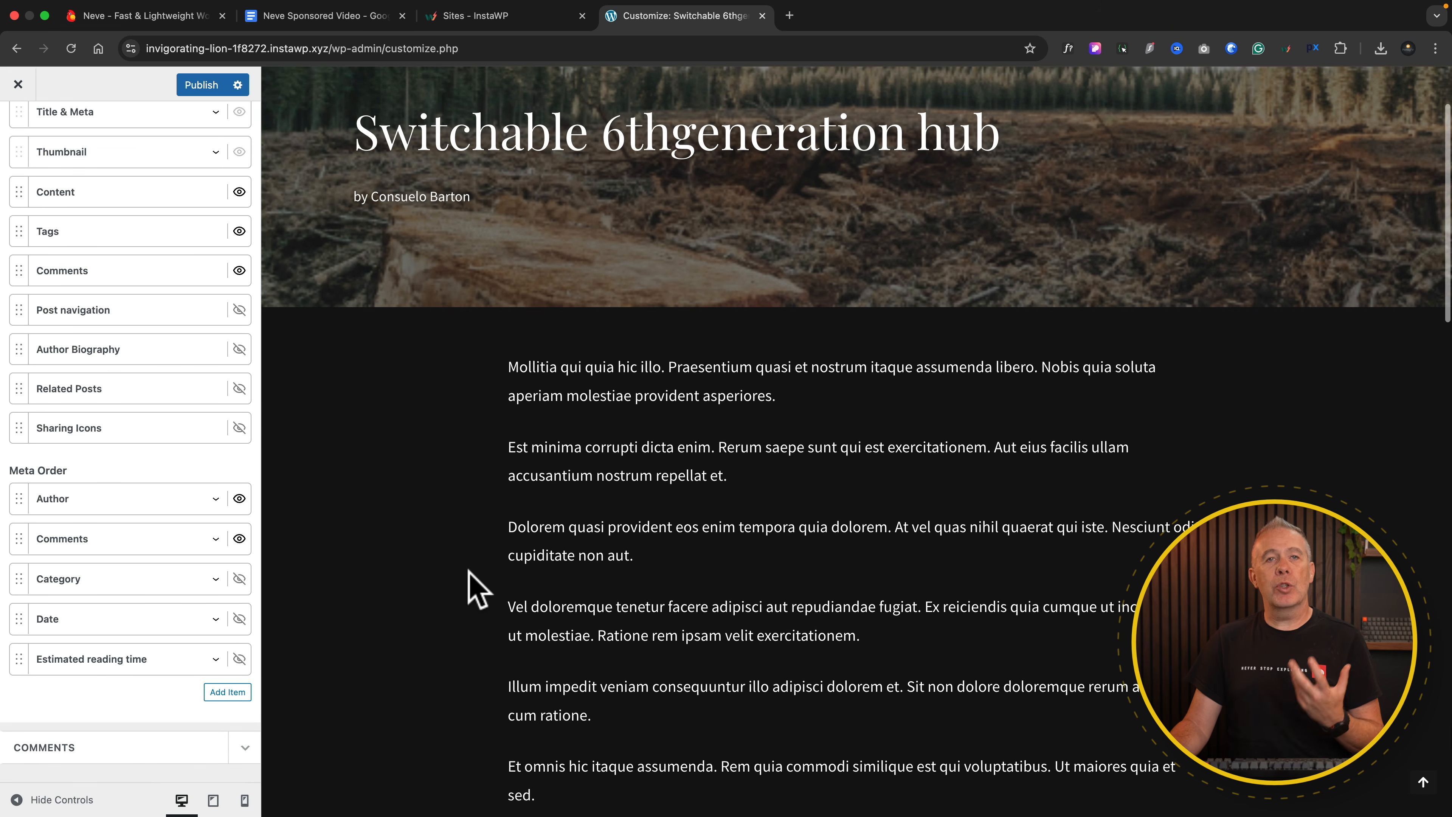
{"action": "scroll", "coordinate": [469, 571], "scroll_direction": "down", "scroll_amount": 3}
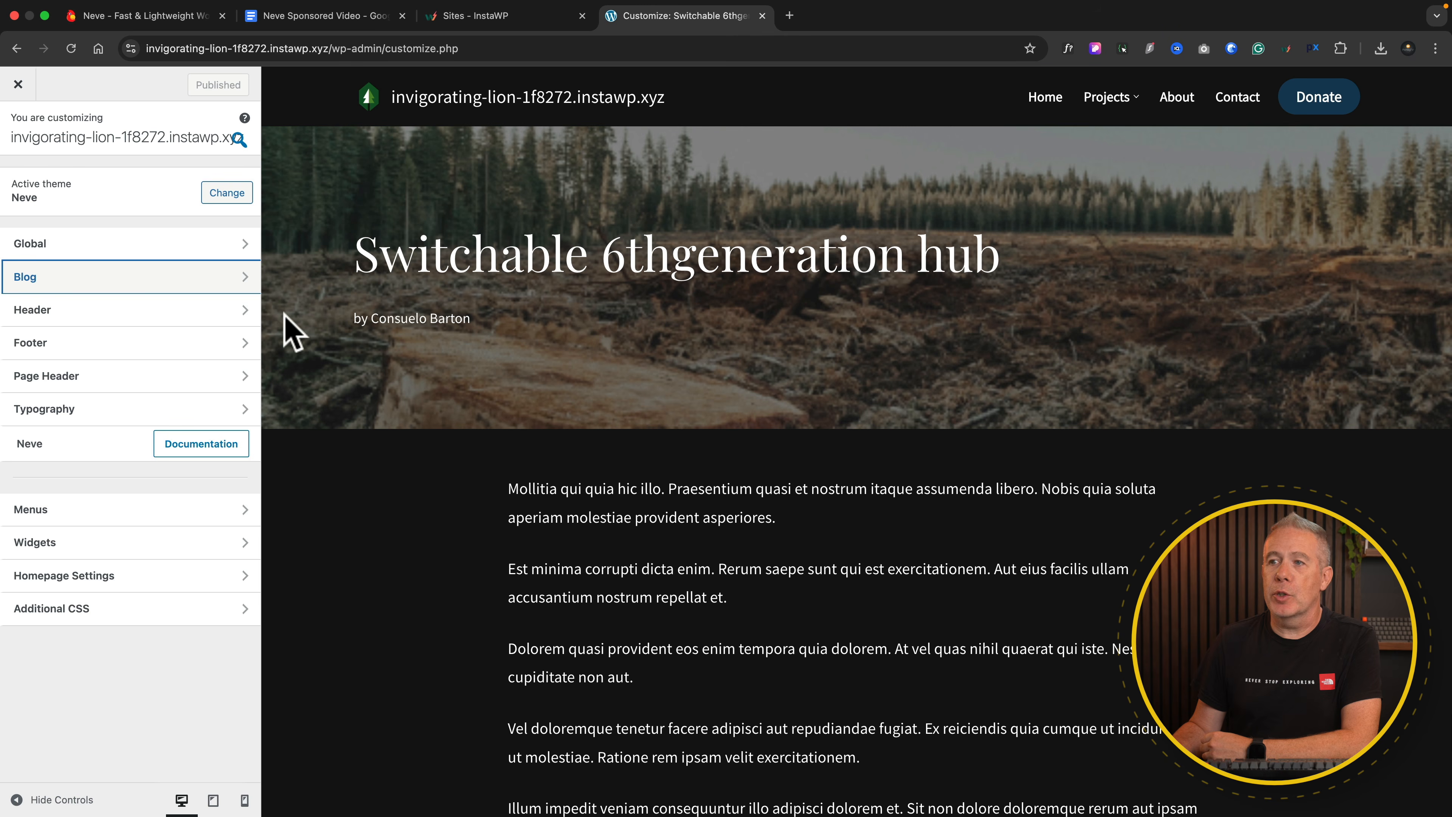
- Open the header builder and place the Donate button before the Primary Menu in the desktop main header row
{"action": "left_click", "coordinate": [83, 315]}
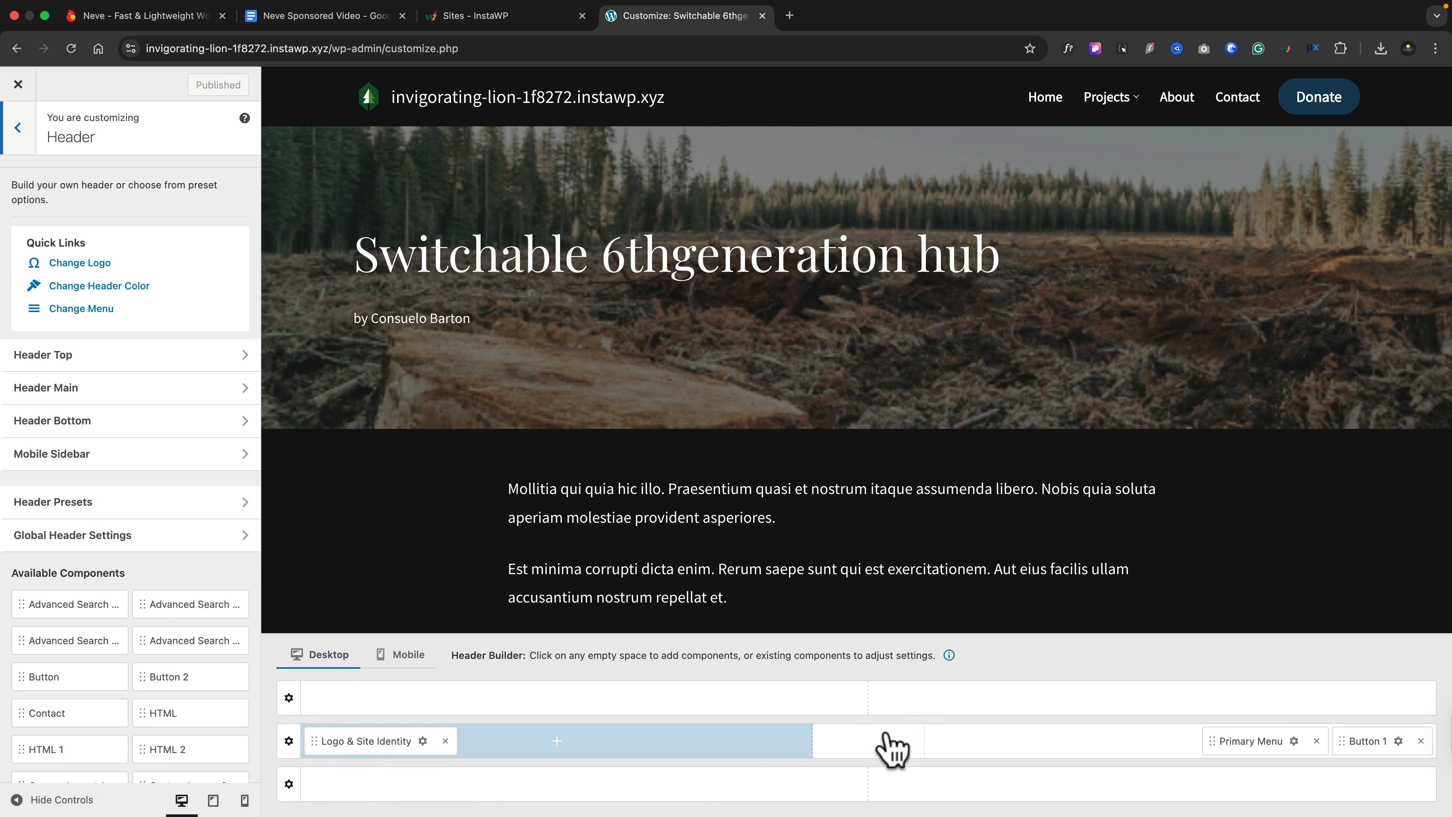
{"action": "left_click_drag", "start_coordinate": [1351, 737], "coordinate": [1281, 761]}
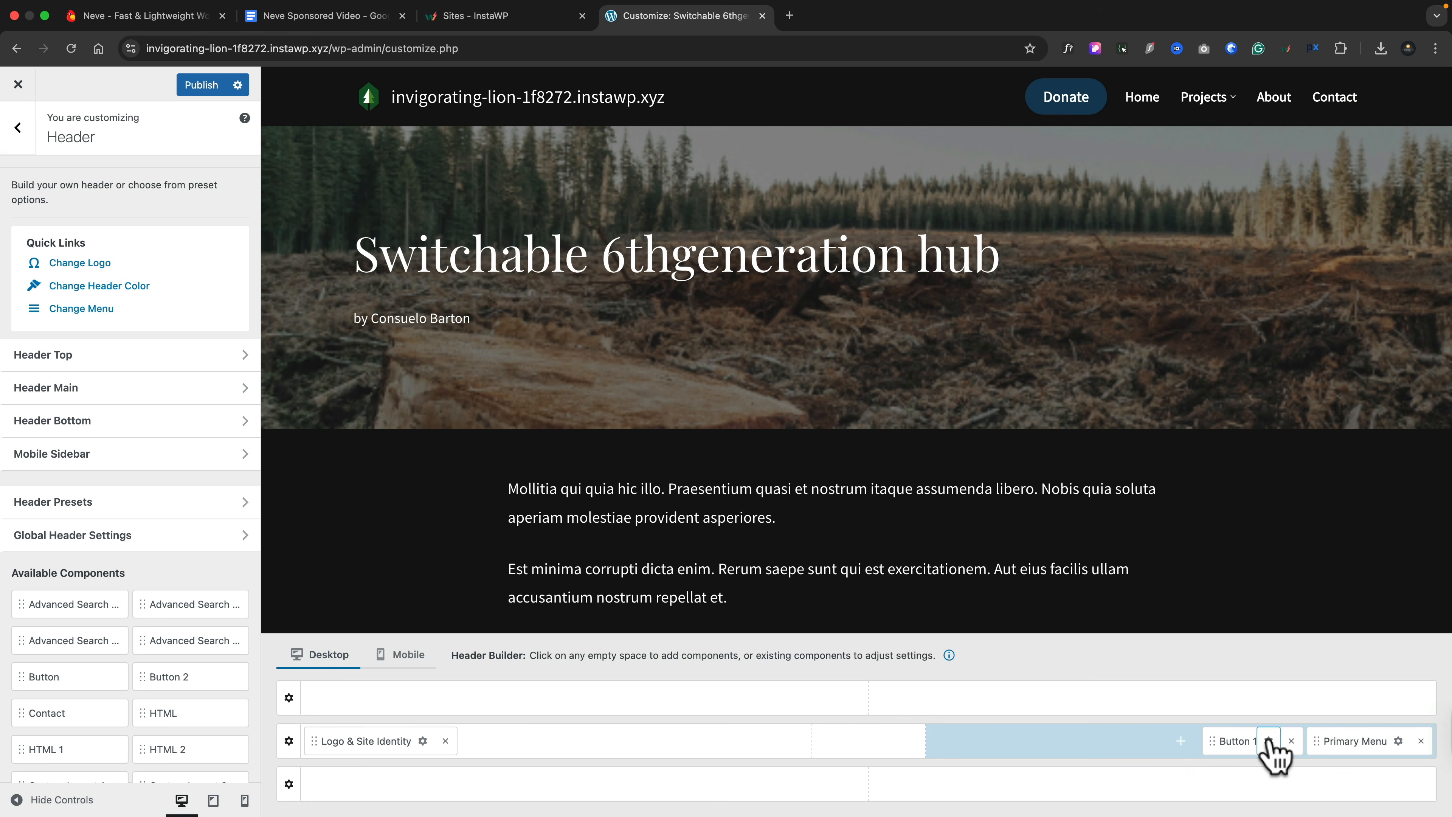
- Examine the General, Layout and Style settings of the header's Donate button
{"action": "left_click", "coordinate": [1268, 742]}
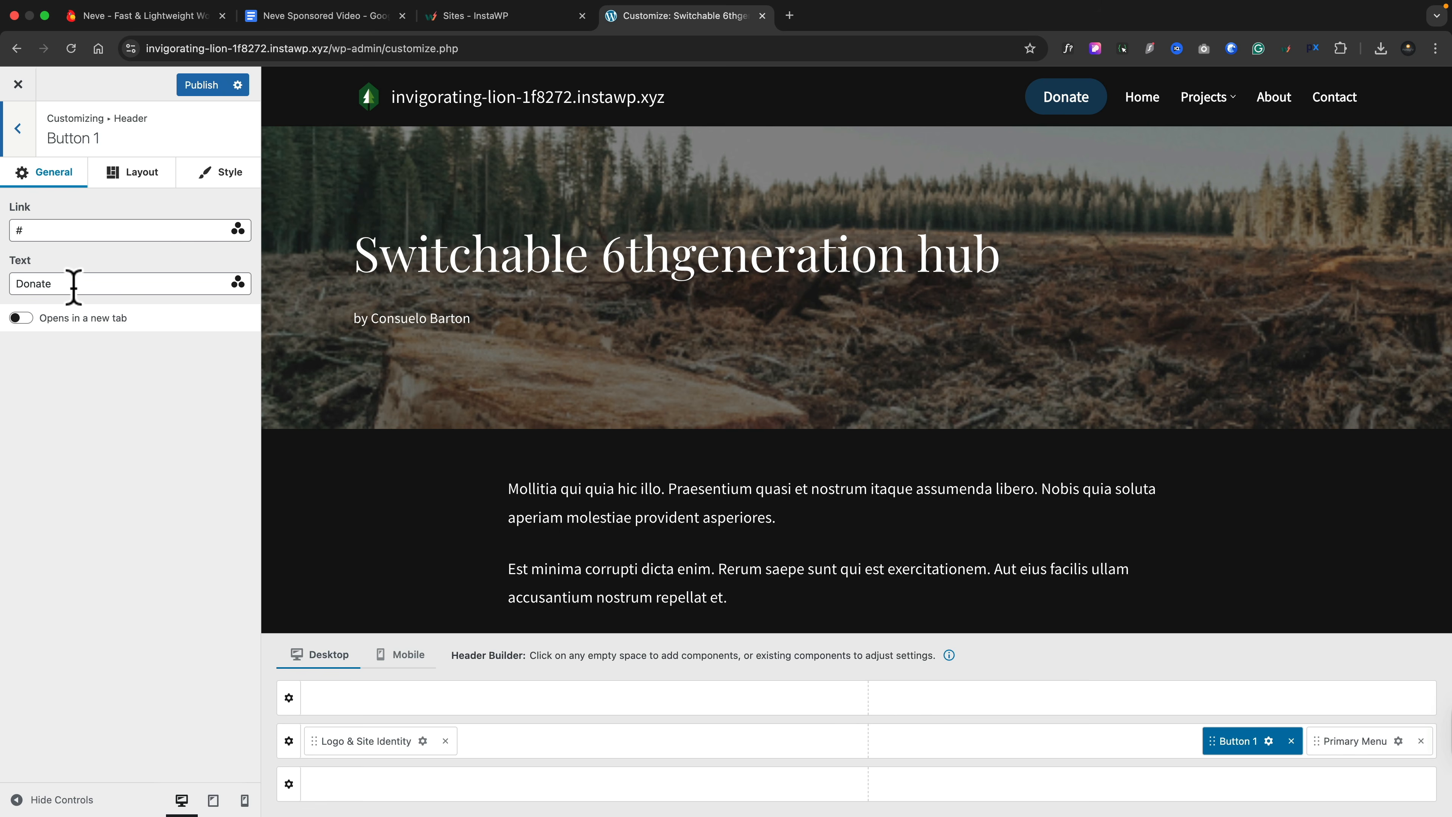
{"action": "left_click", "coordinate": [140, 175]}
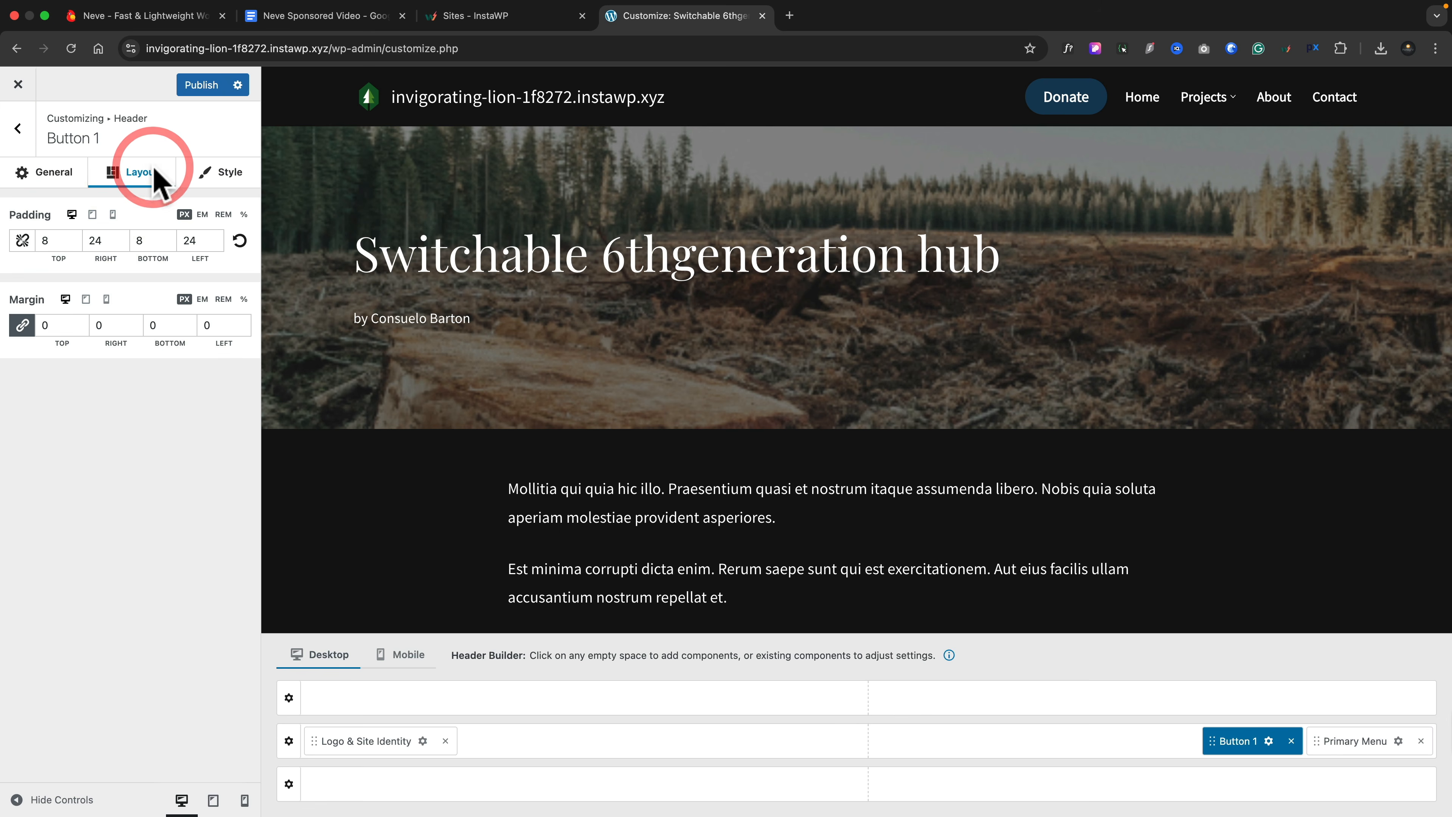
{"action": "left_click", "coordinate": [220, 174]}
{"action": "left_click", "coordinate": [50, 174]}
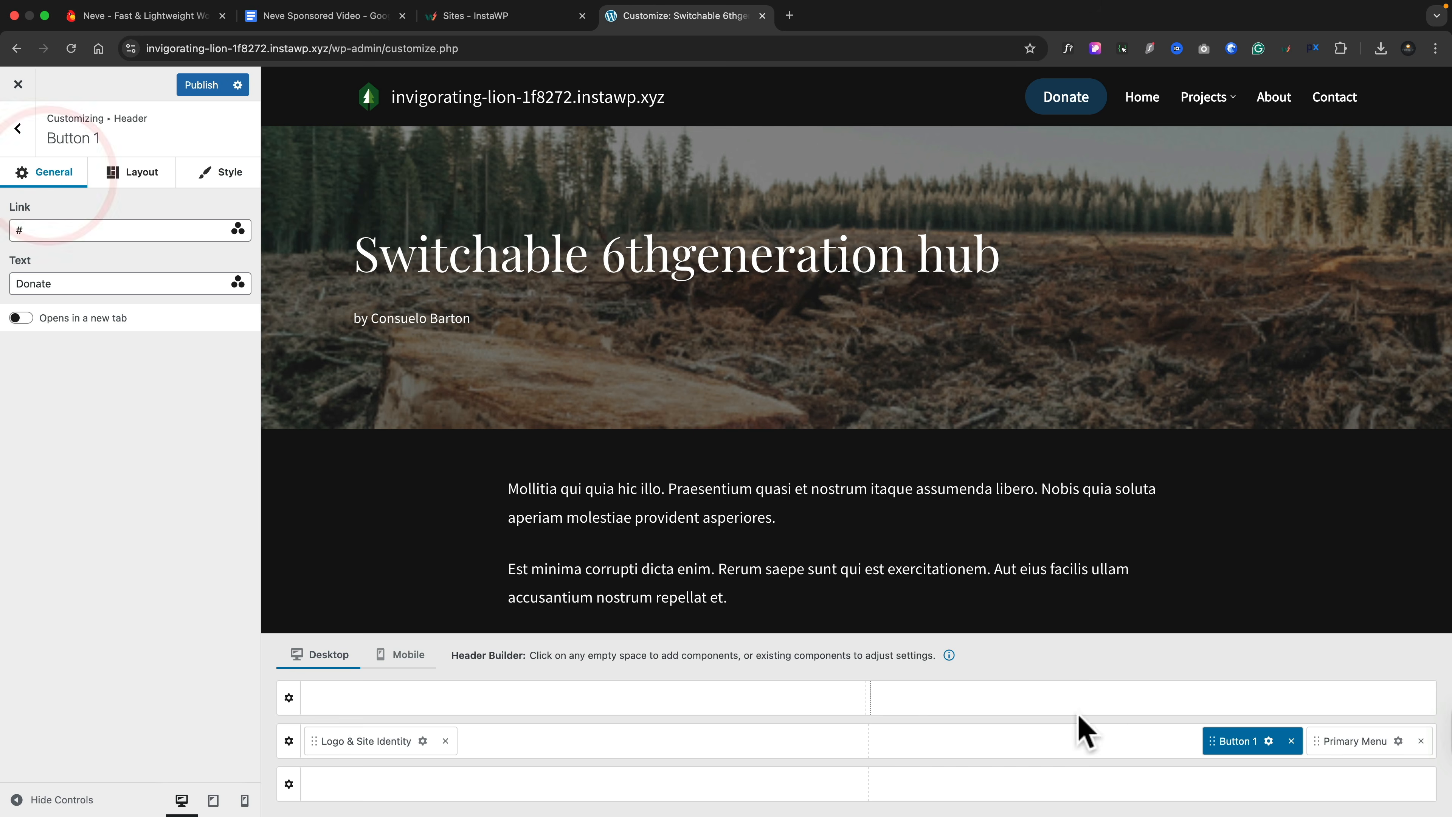
- Set the header Primary Menu's hover skin mode to the filled-background style
{"action": "left_click", "coordinate": [1372, 741]}
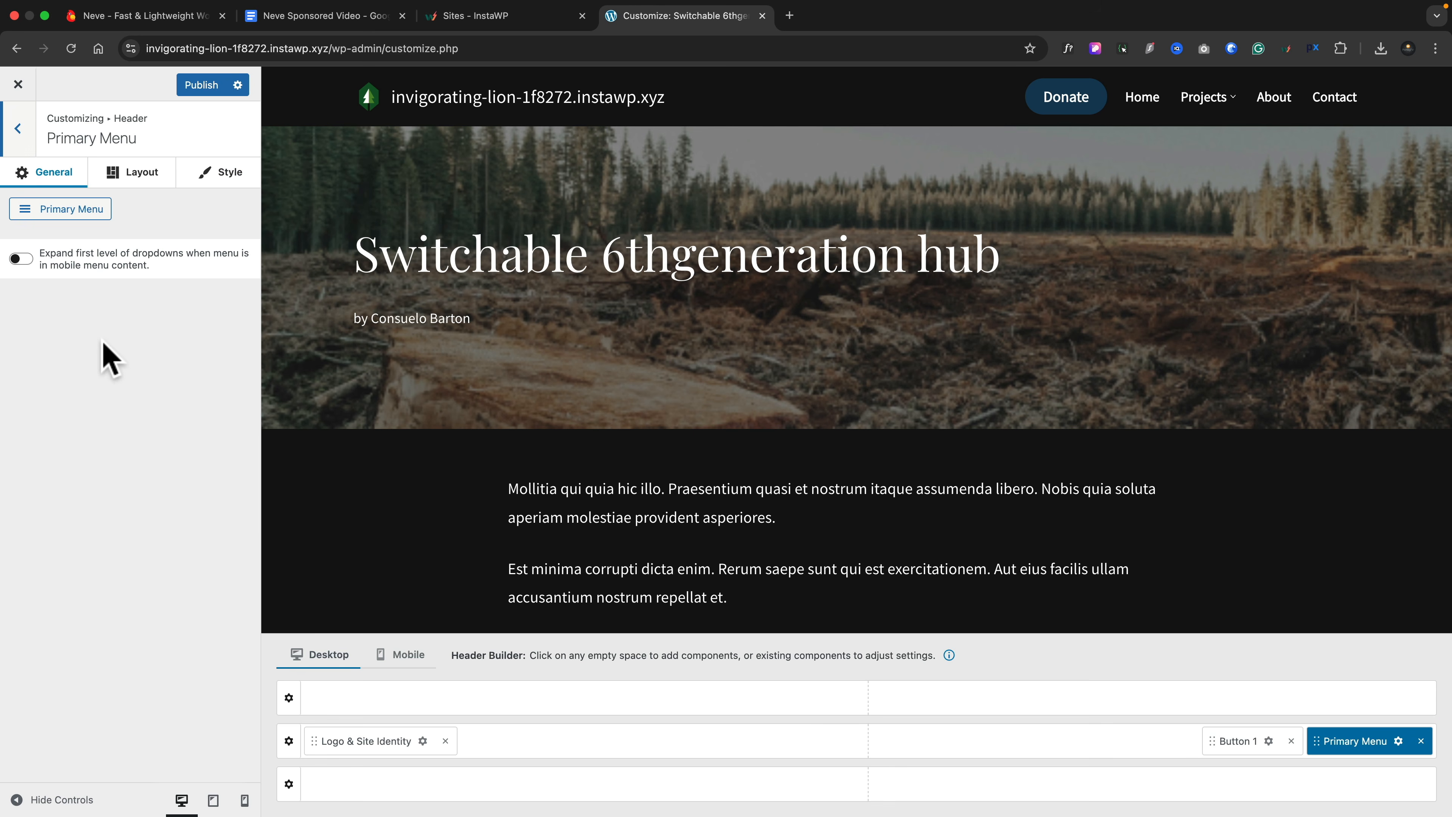
{"action": "left_click", "coordinate": [135, 175]}
{"action": "left_click", "coordinate": [205, 175]}
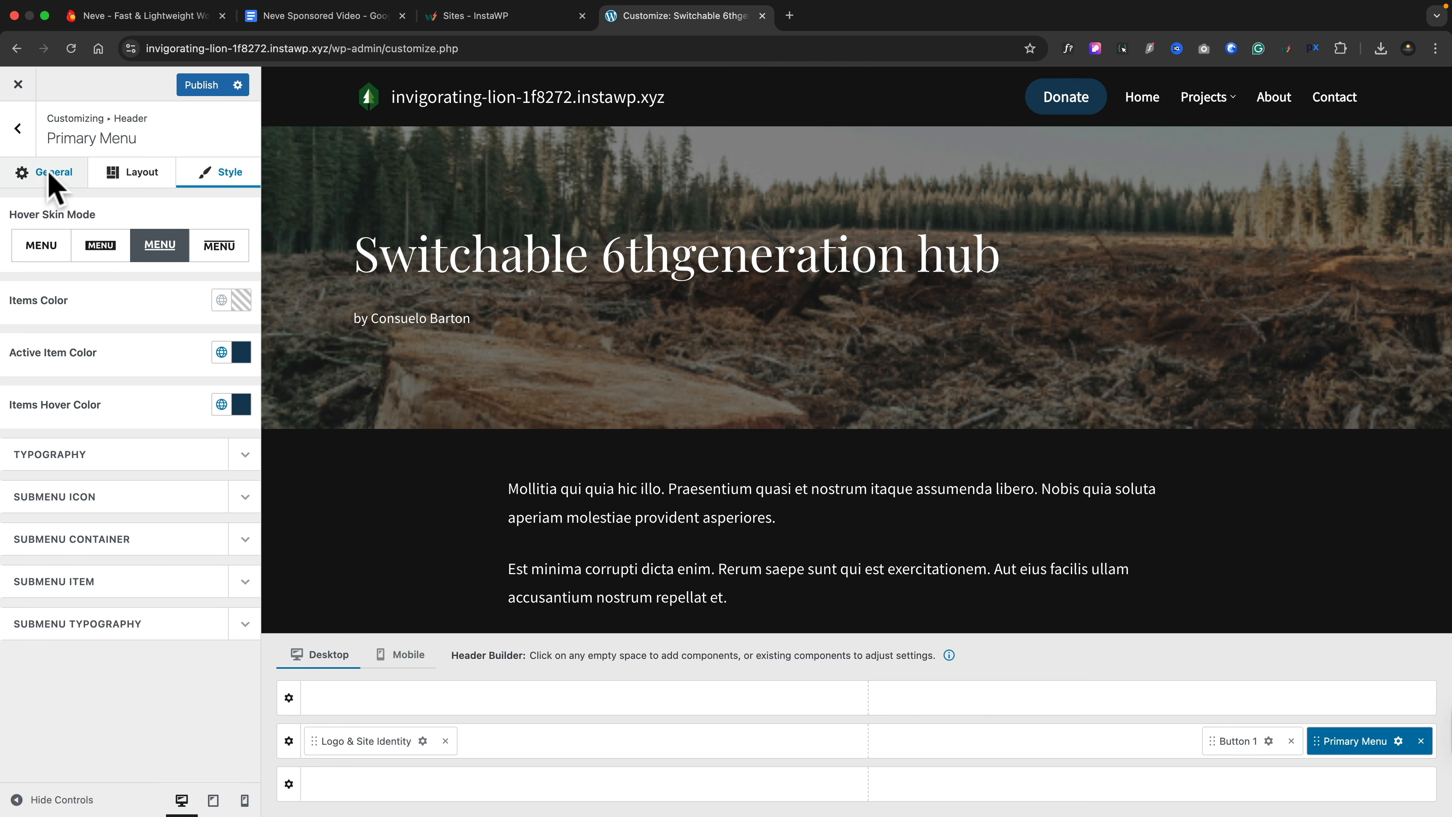
{"action": "left_click", "coordinate": [97, 251]}
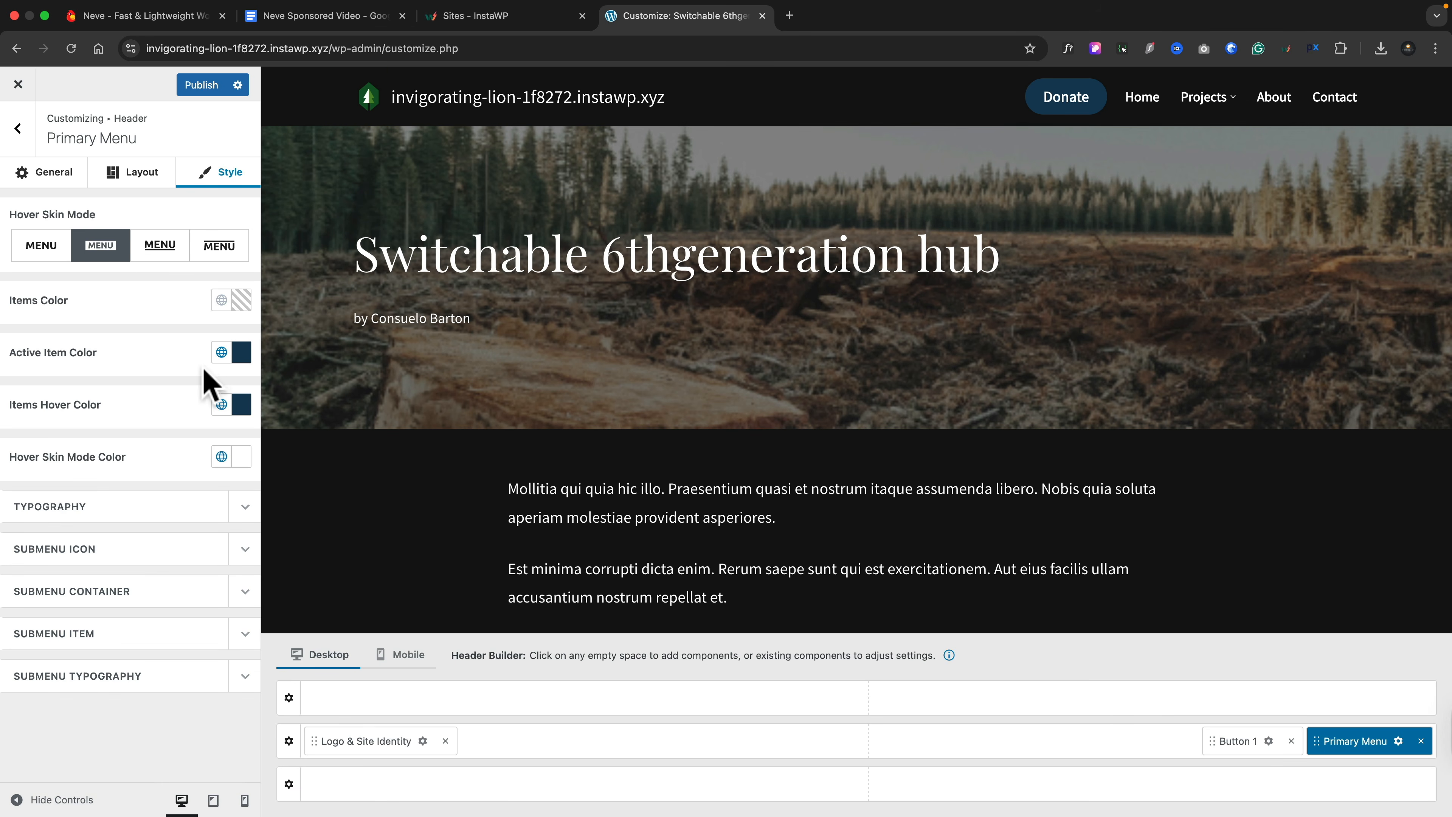
- Set the Primary Menu's items hover color to the global Secondary Accent and check the menu in the preview
{"action": "left_click", "coordinate": [240, 402]}
{"action": "left_click", "coordinate": [222, 402]}
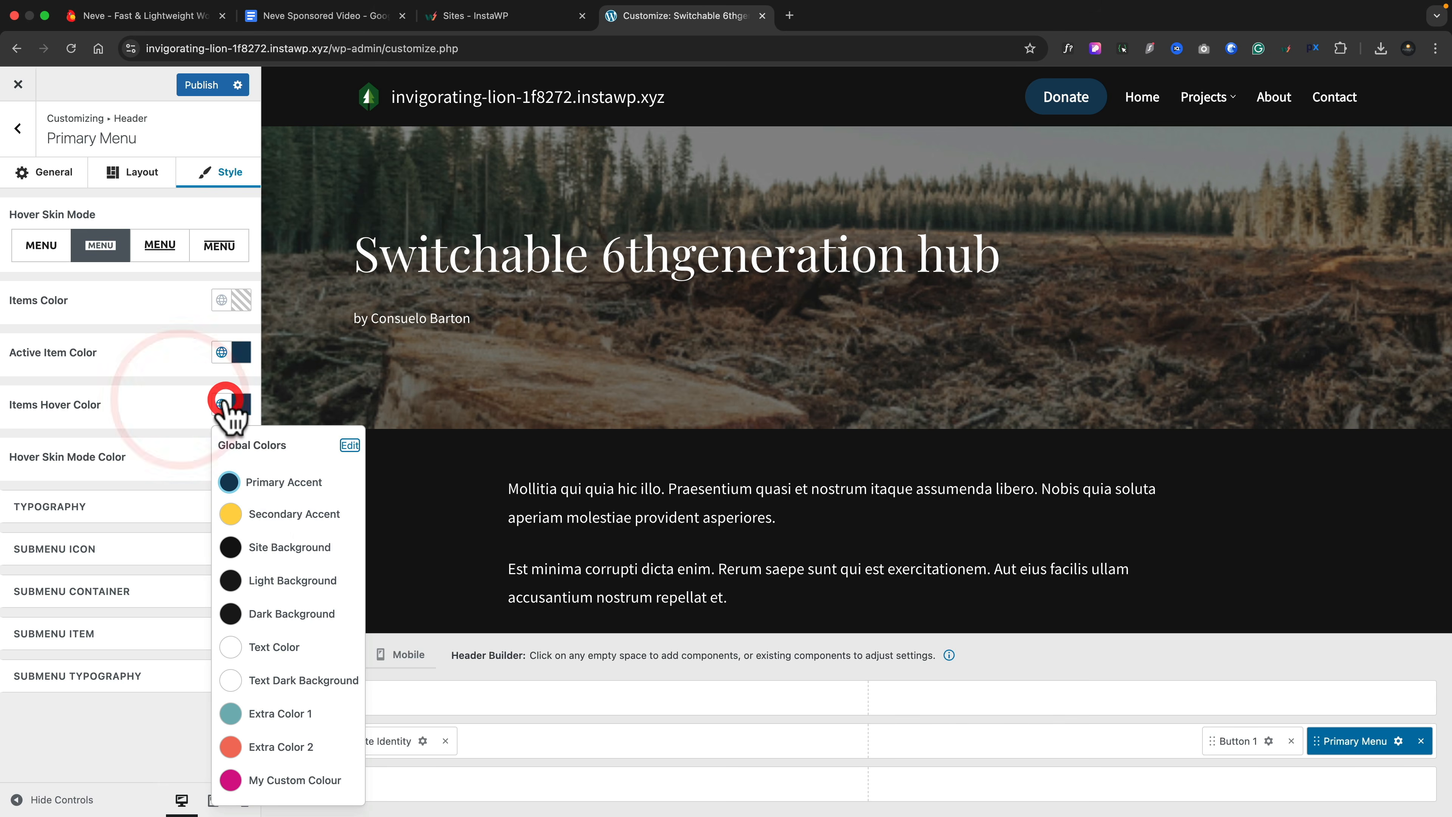
{"action": "left_click", "coordinate": [268, 517]}
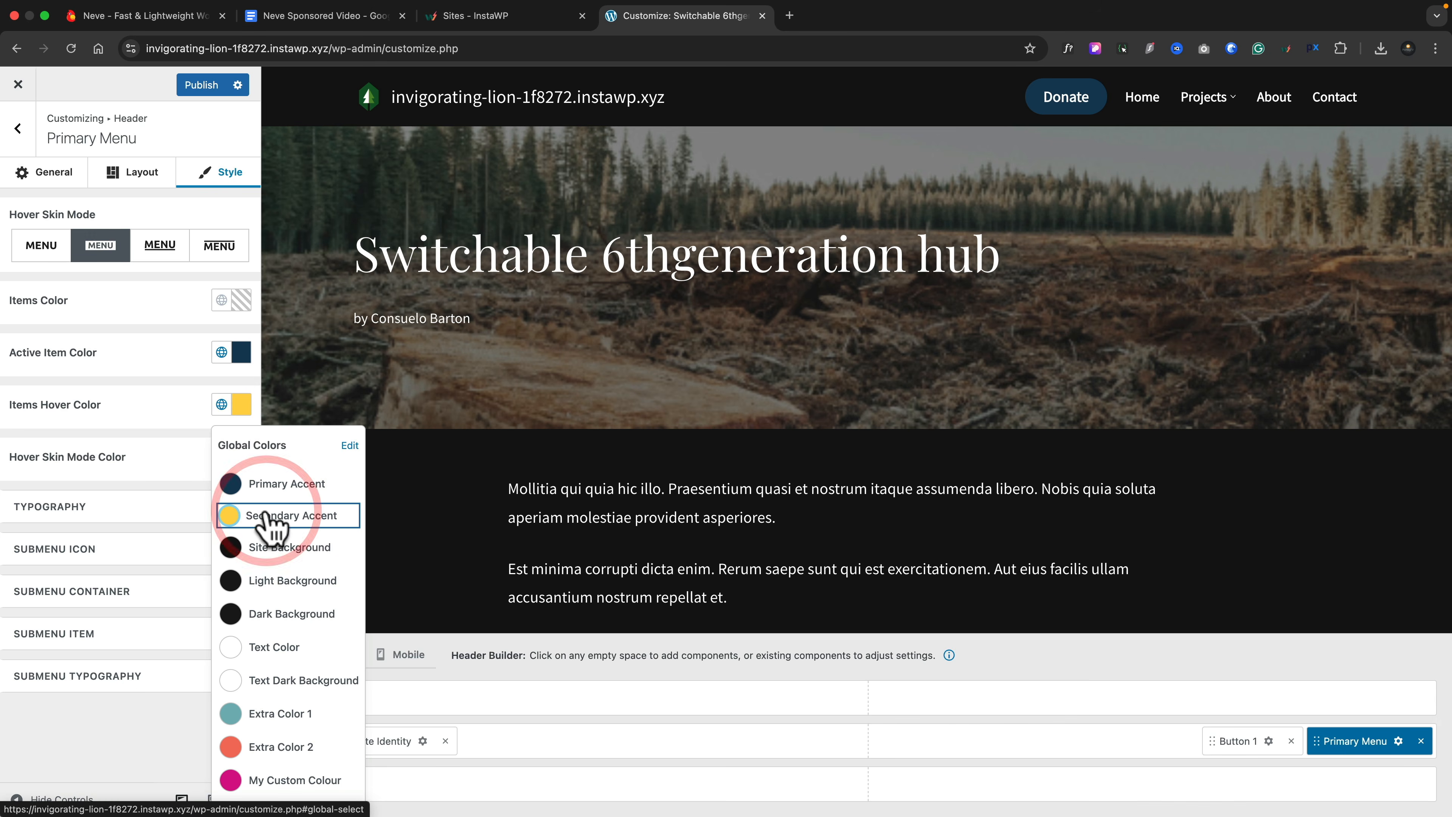
{"action": "mouse_move", "coordinate": [1197, 96]}
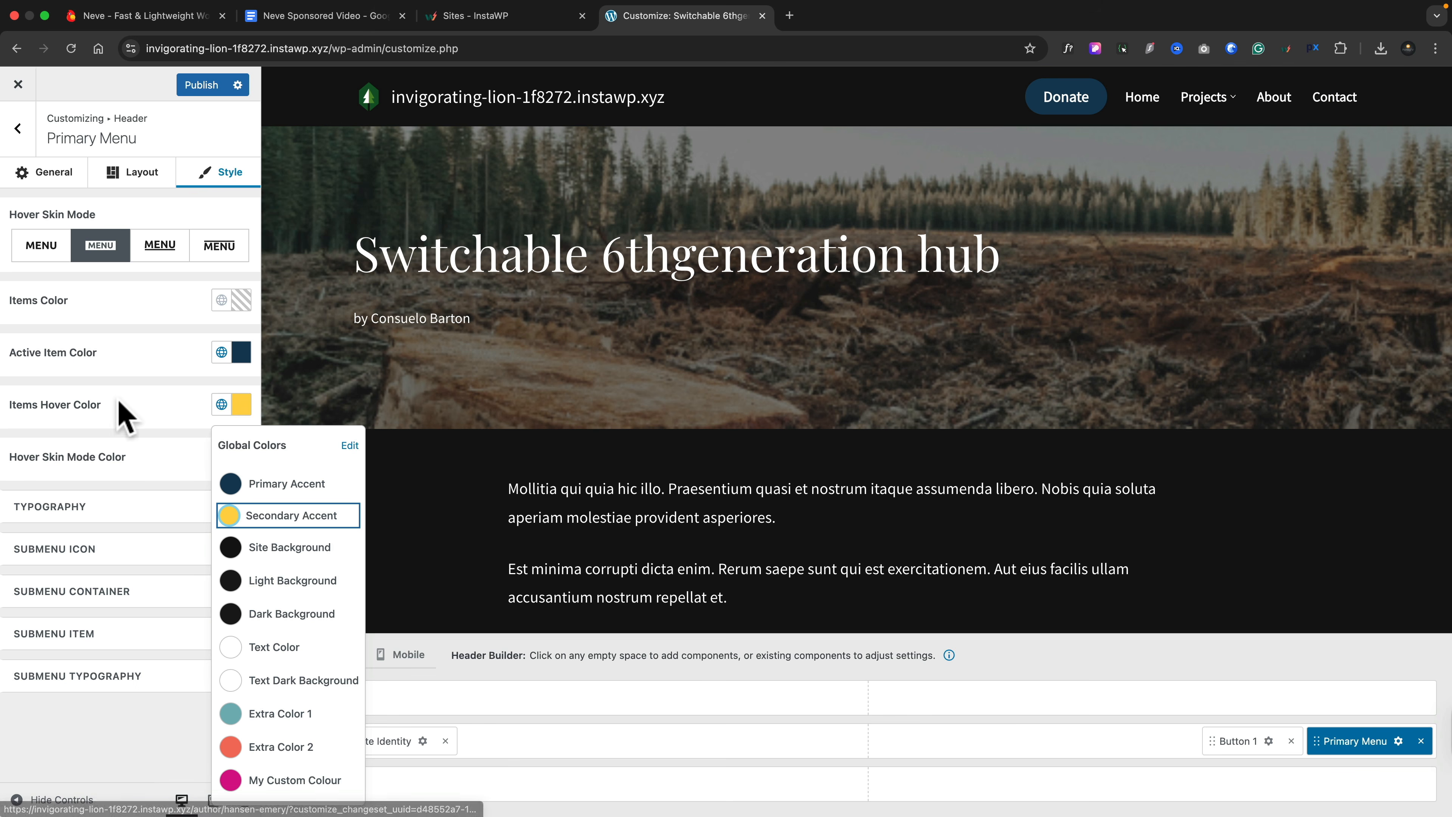
{"action": "left_click", "coordinate": [138, 395]}
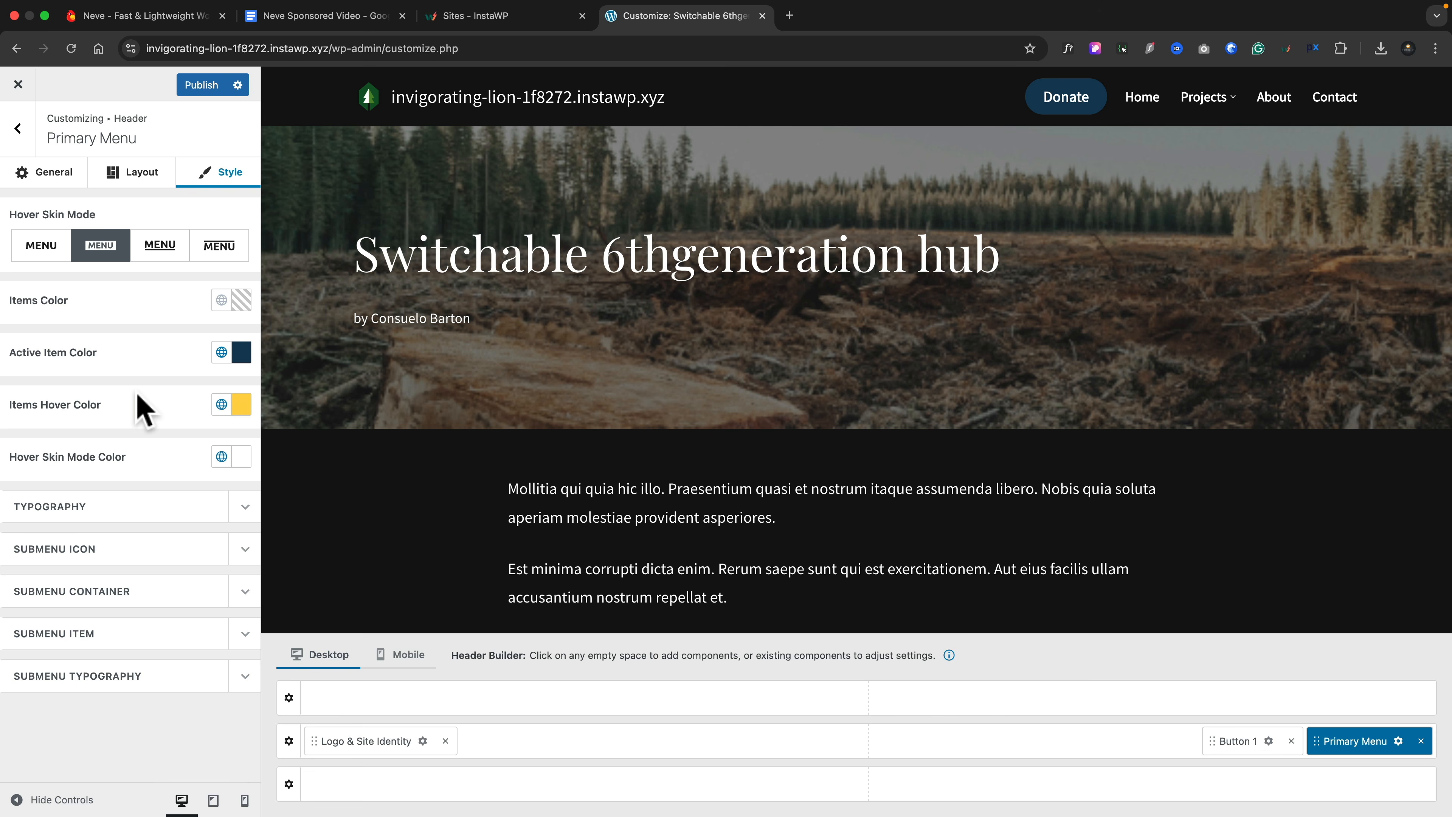
- Check the header's mobile layout and return to the desktop layout
{"action": "left_click", "coordinate": [409, 658]}
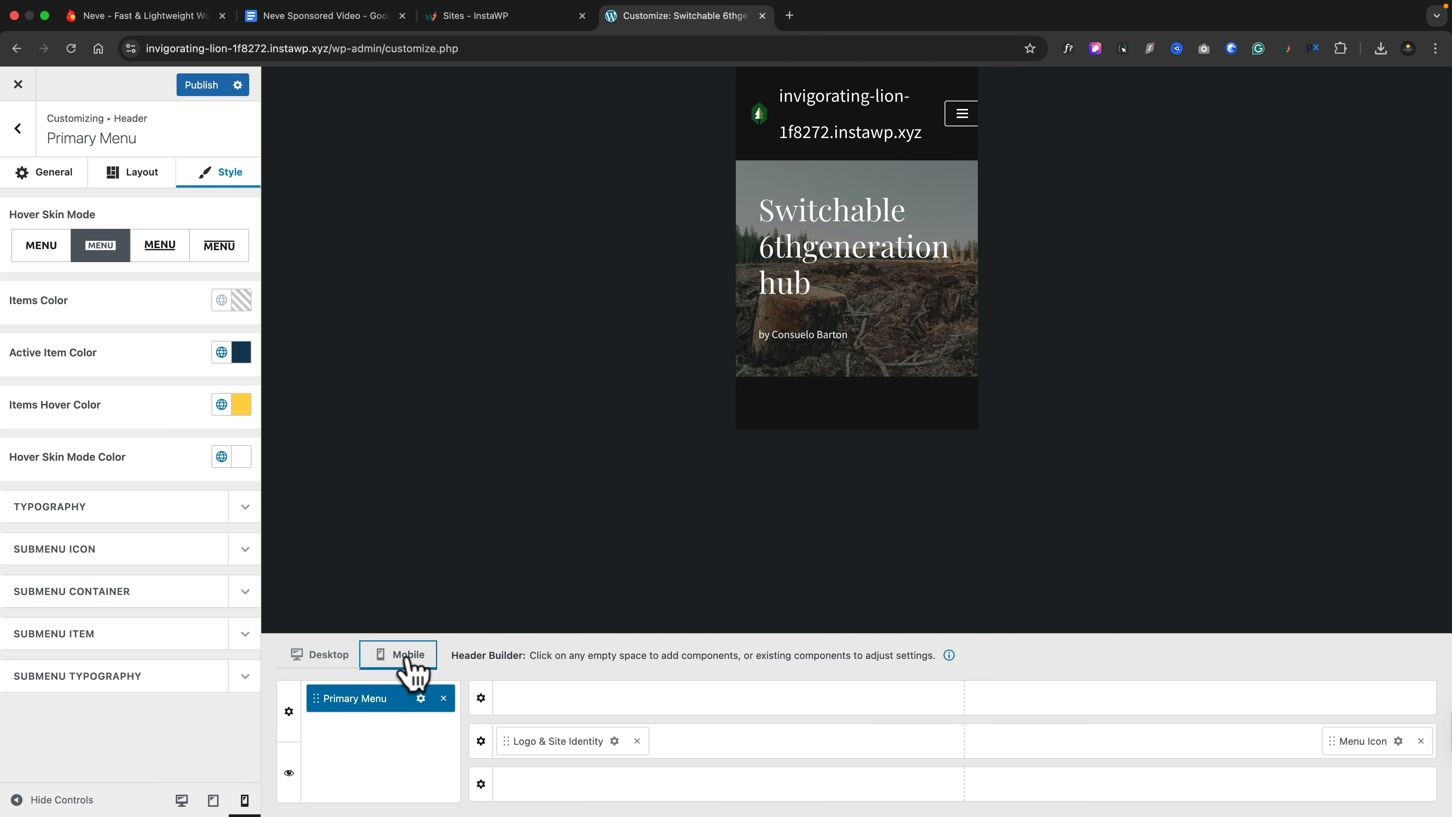
{"action": "left_click", "coordinate": [324, 655]}
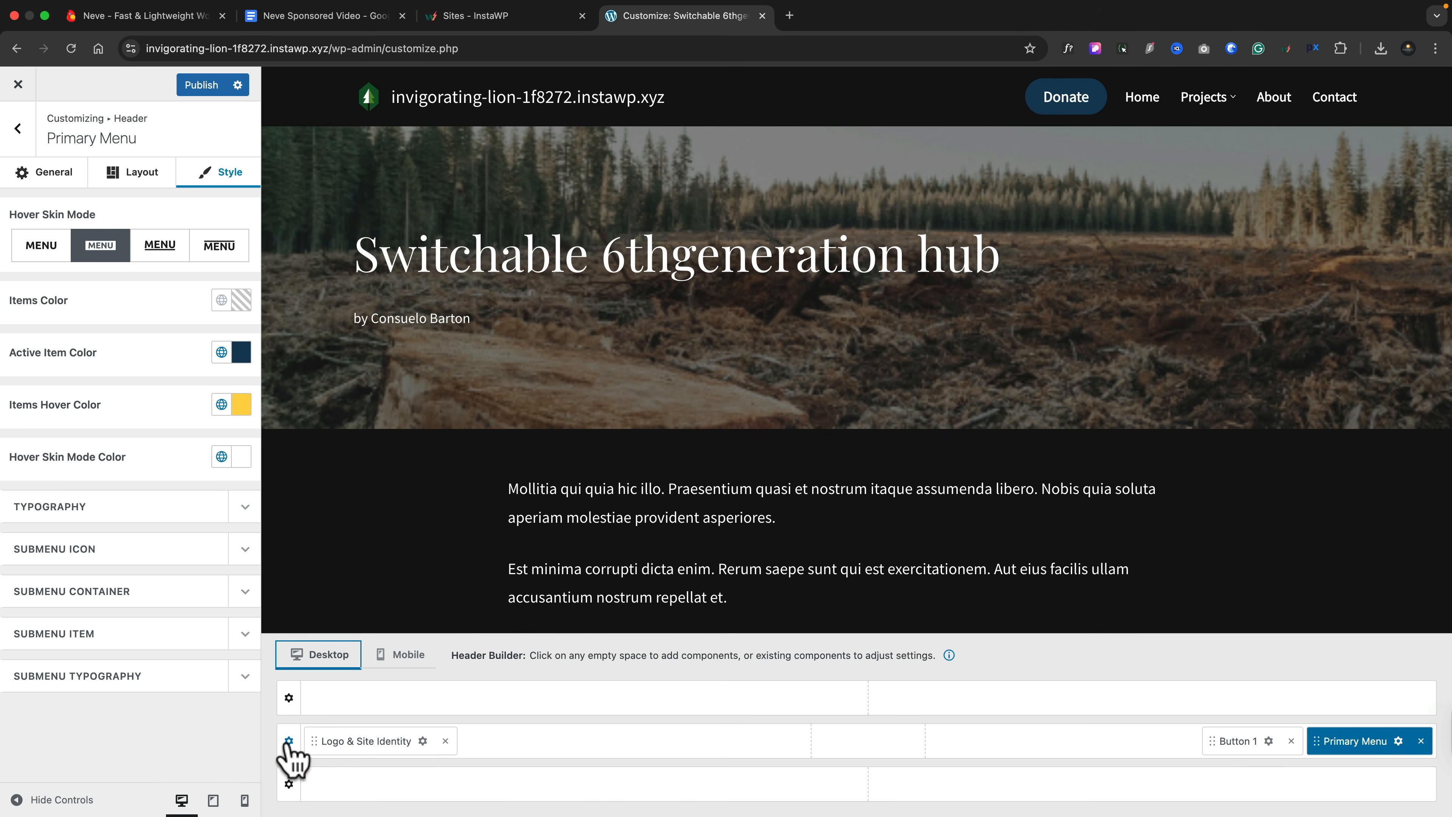
- Examine the layout and style settings of the Header Main row and the layout settings of the Header Bottom row
{"action": "left_click", "coordinate": [288, 741]}
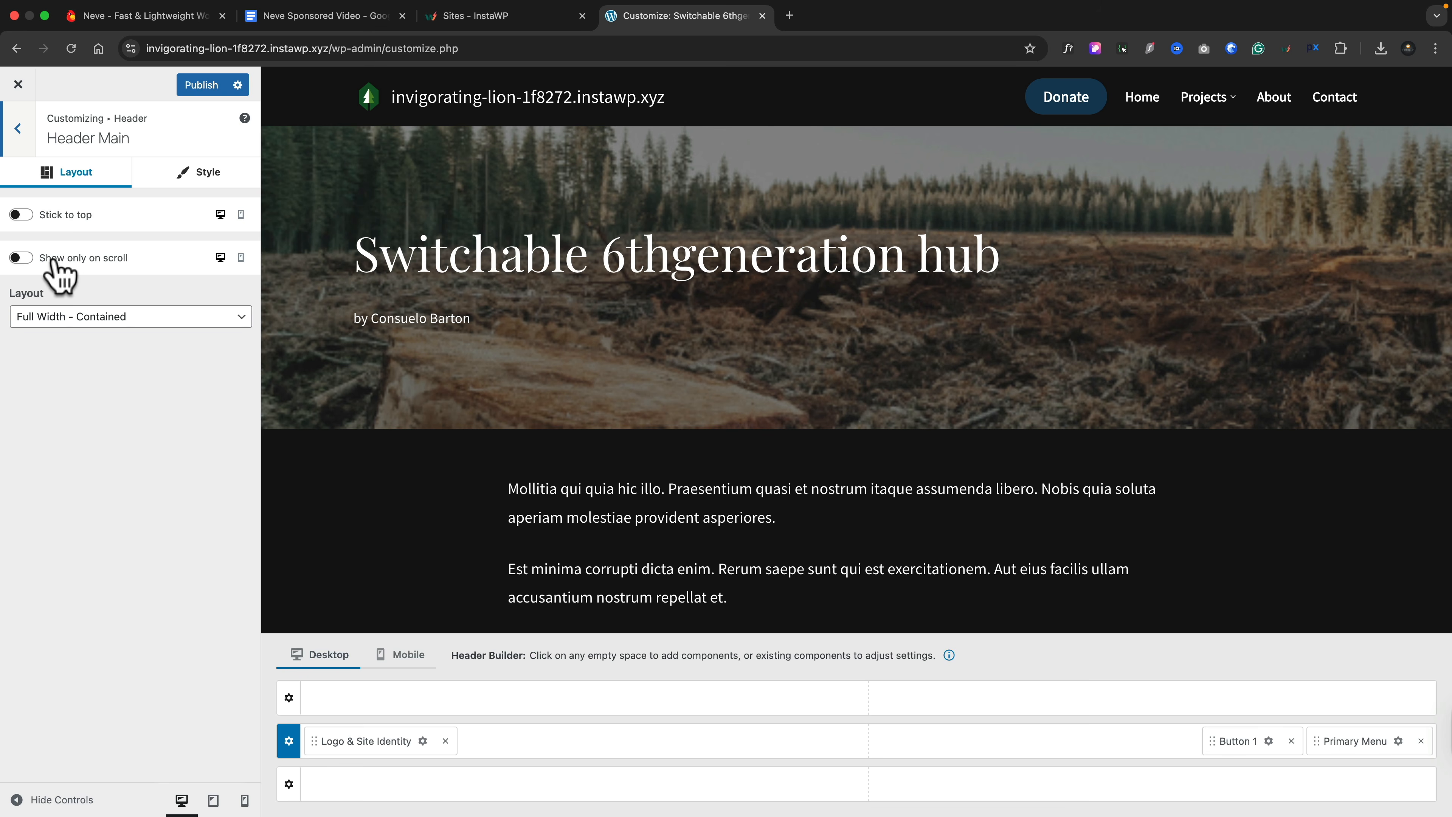
{"action": "left_click", "coordinate": [114, 320]}
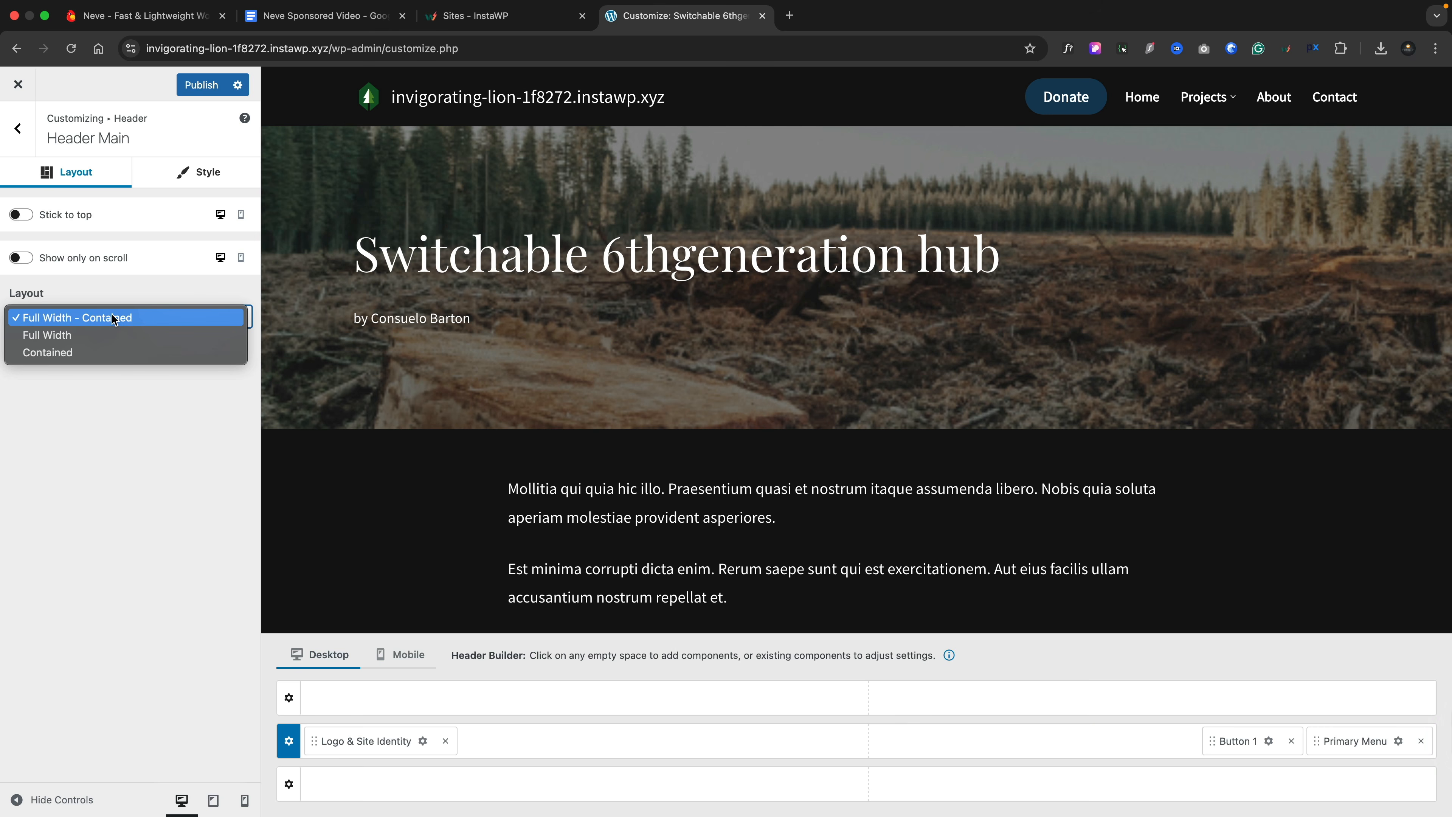
{"action": "left_click", "coordinate": [120, 399]}
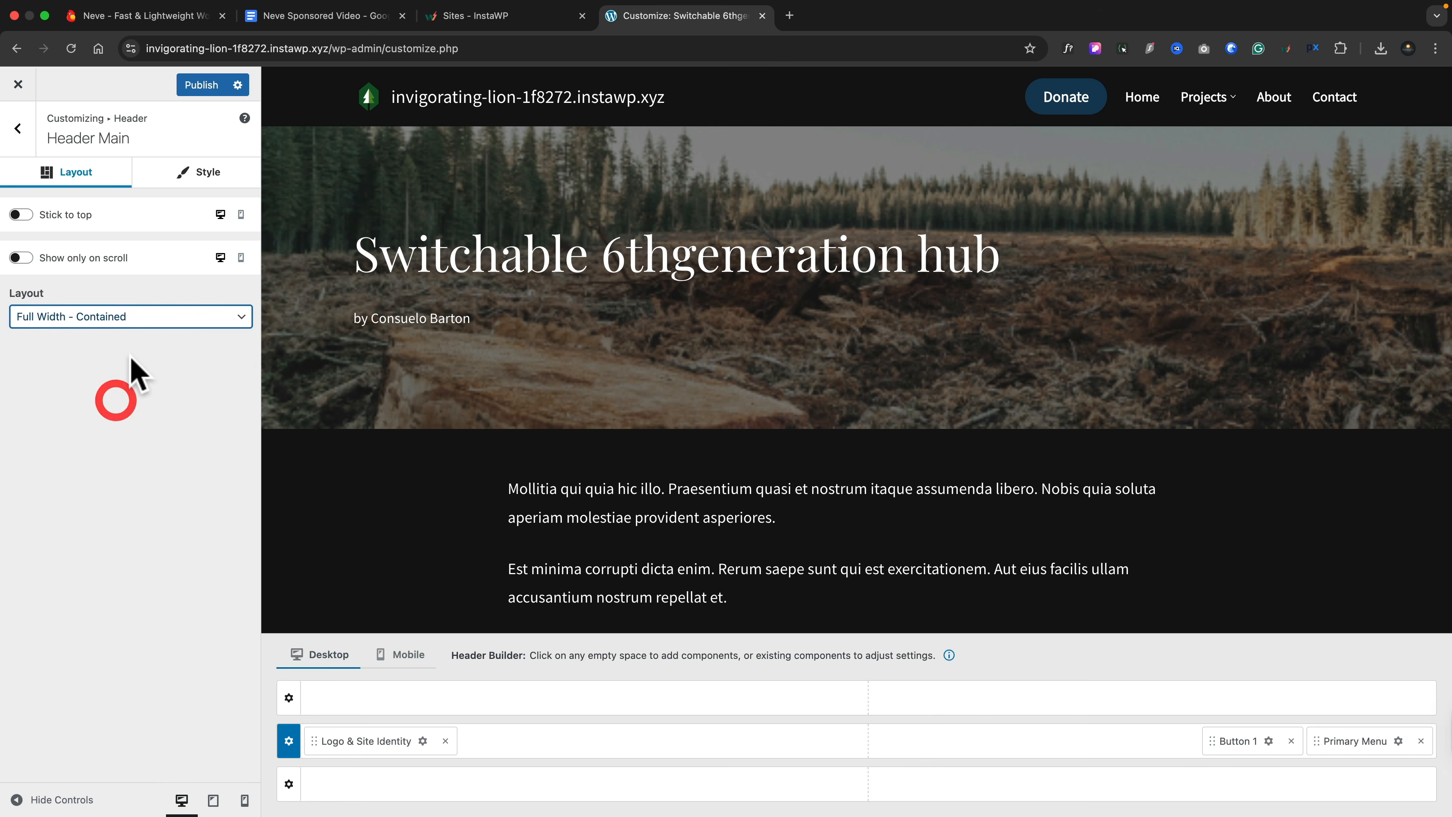
{"action": "left_click", "coordinate": [197, 176]}
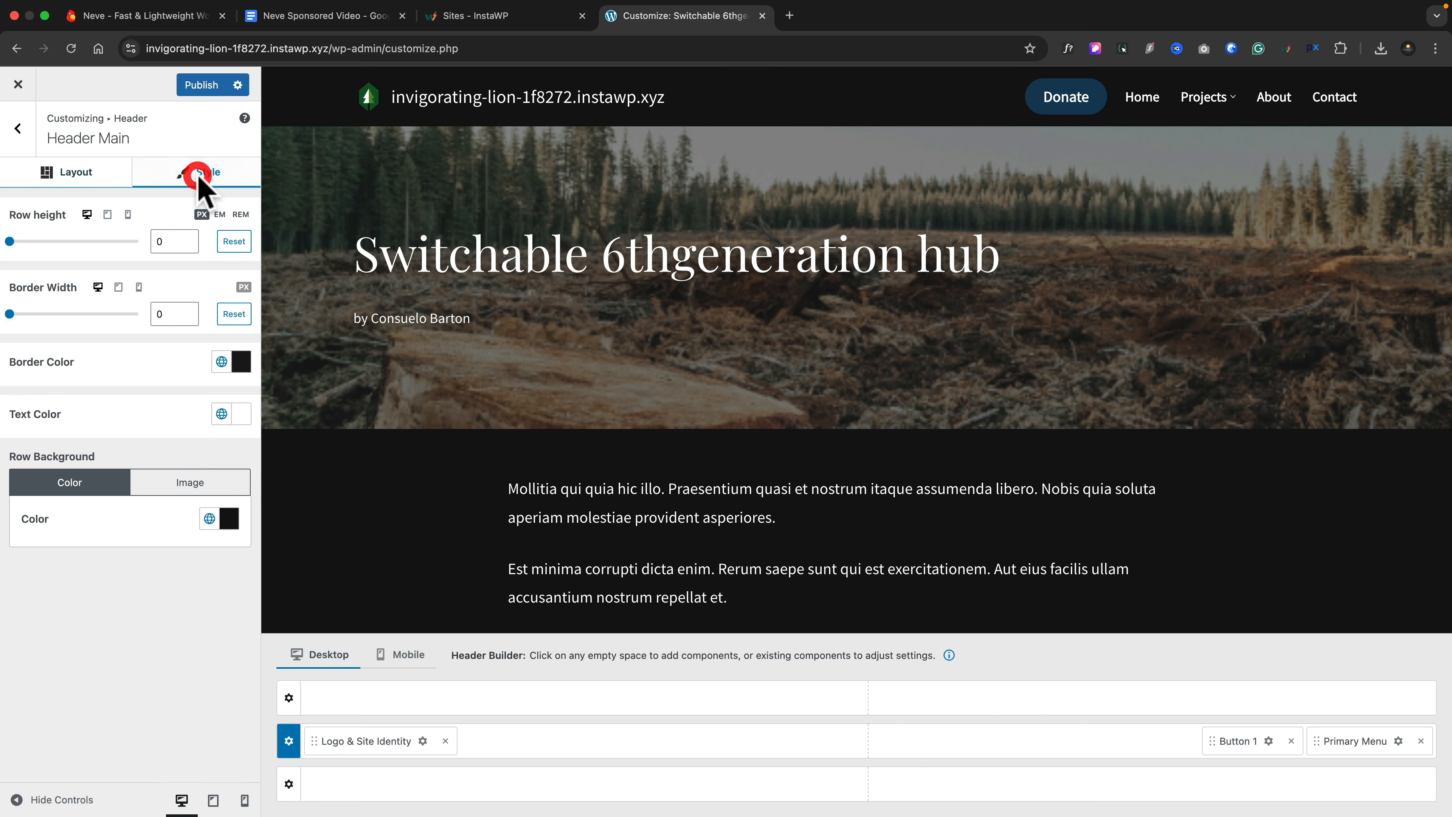
{"action": "left_click", "coordinate": [78, 173]}
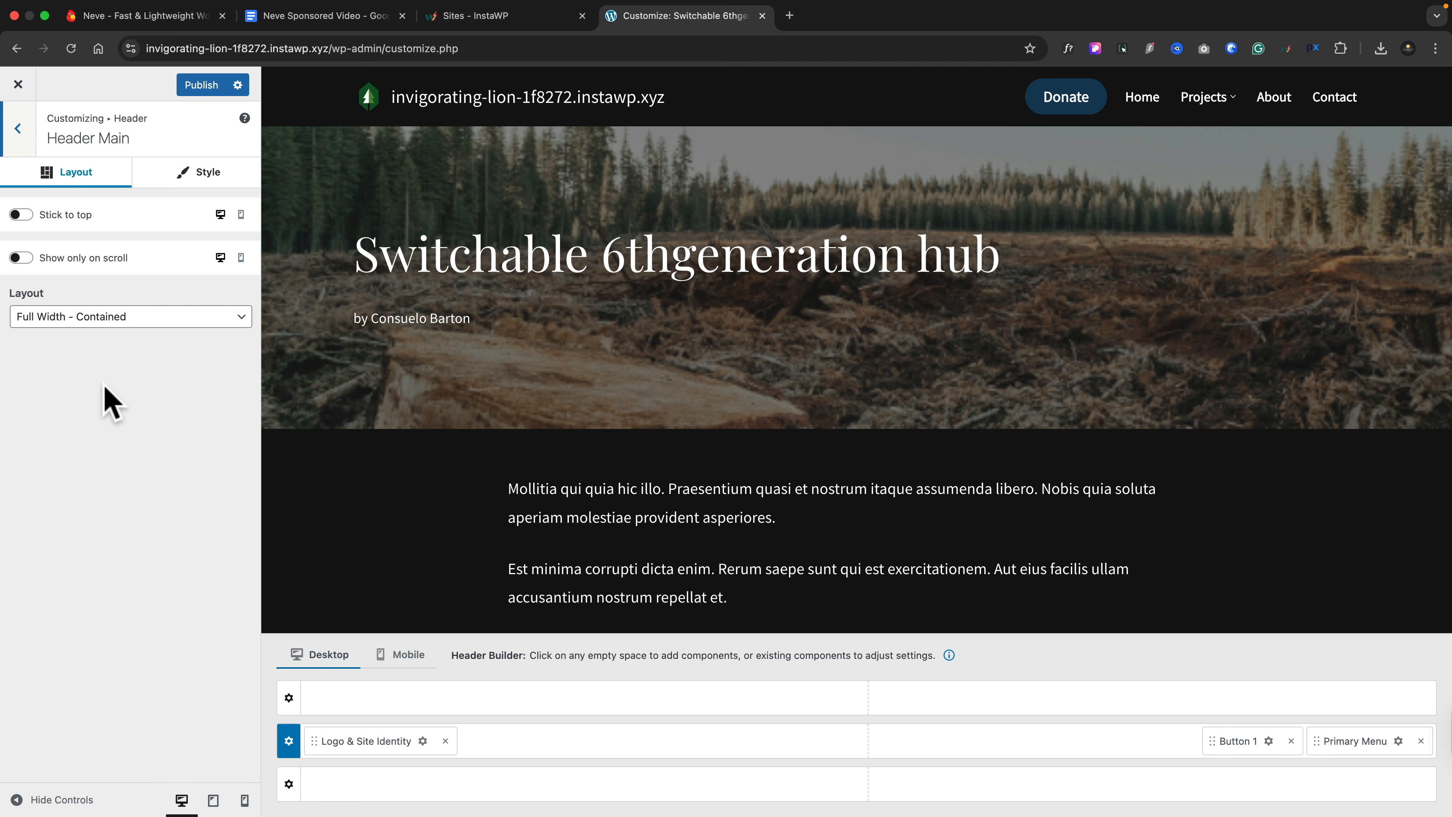
{"action": "left_click", "coordinate": [18, 131]}
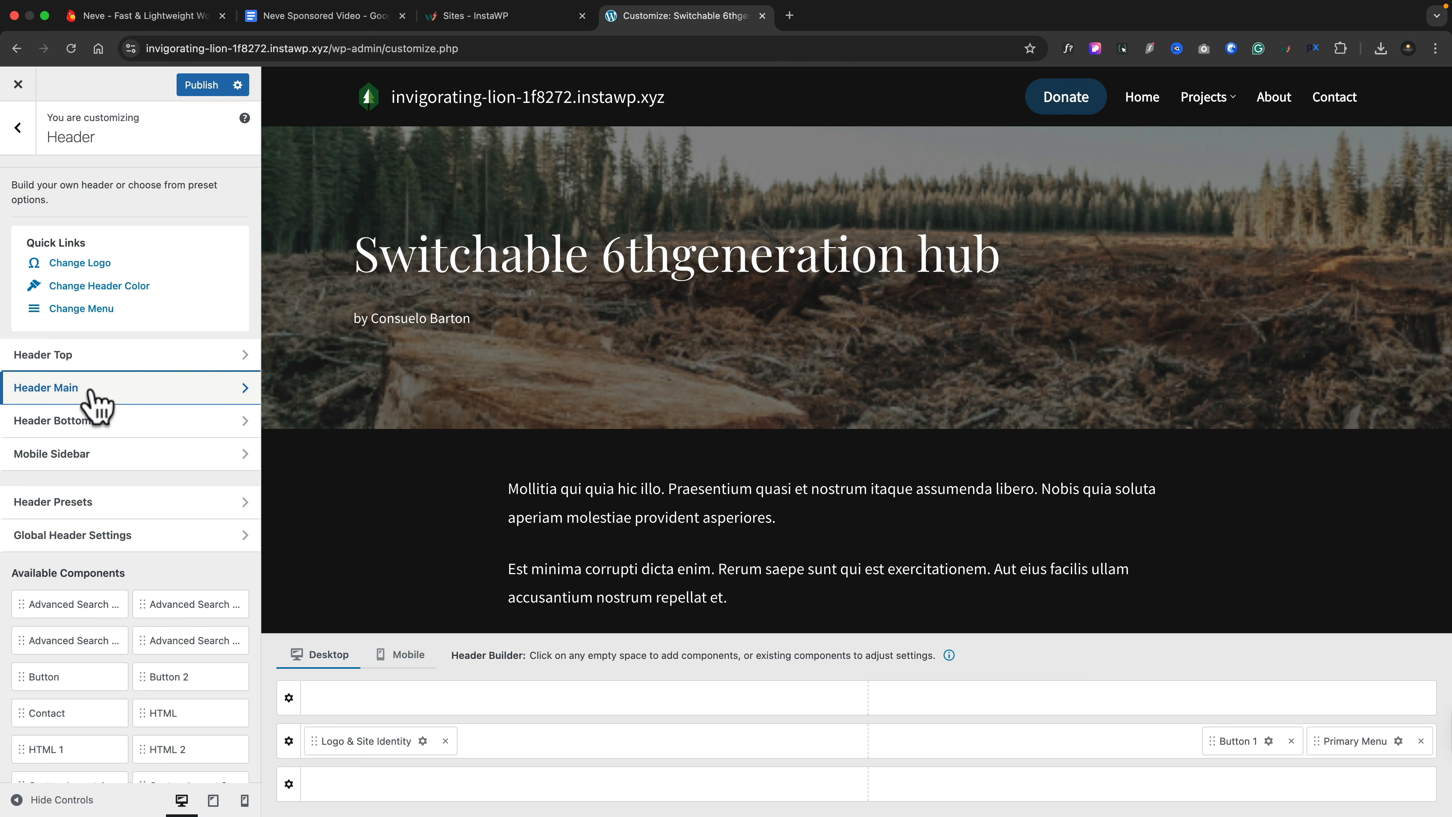
{"action": "left_click", "coordinate": [111, 426]}
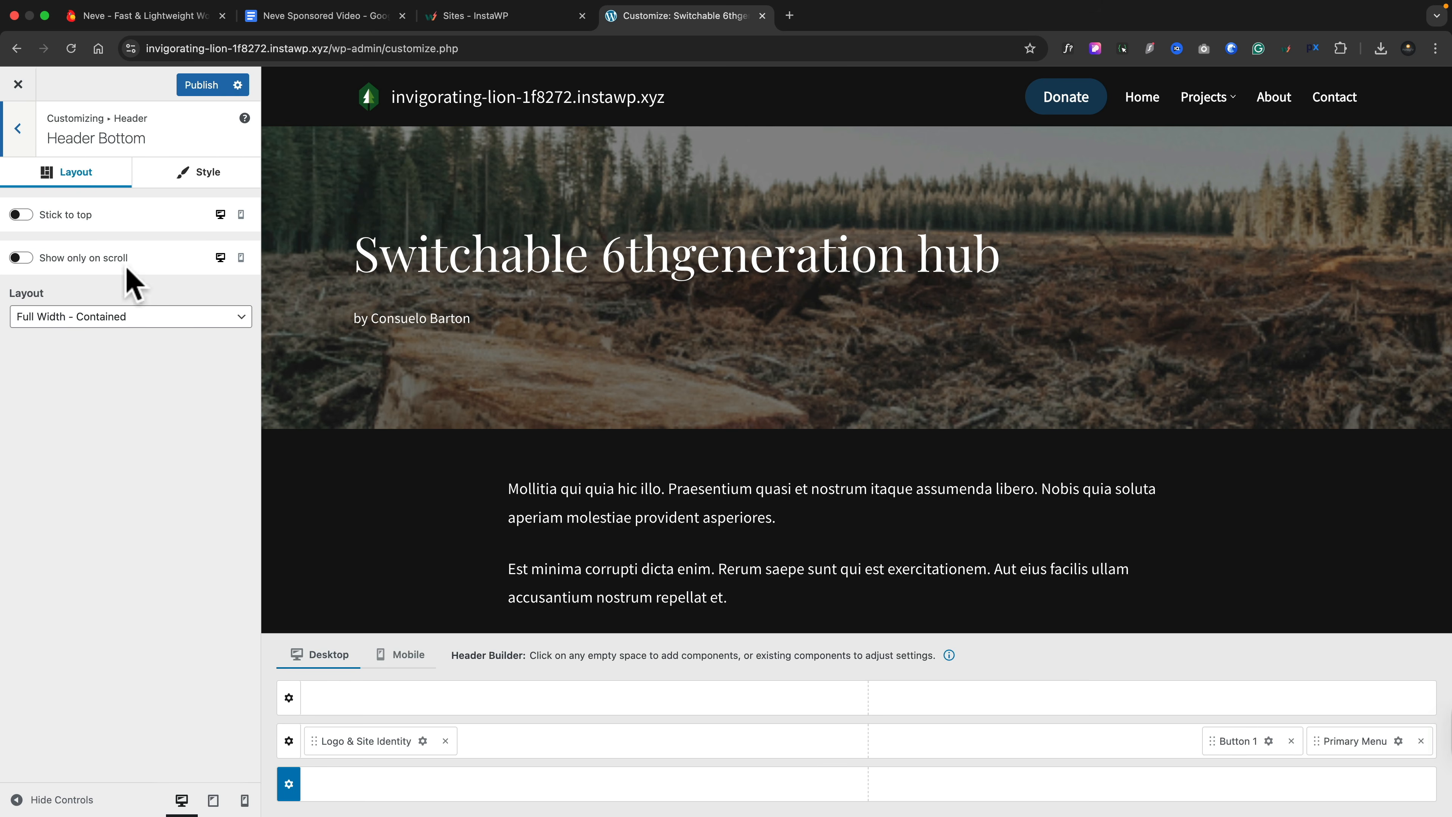
{"action": "left_click", "coordinate": [17, 129]}
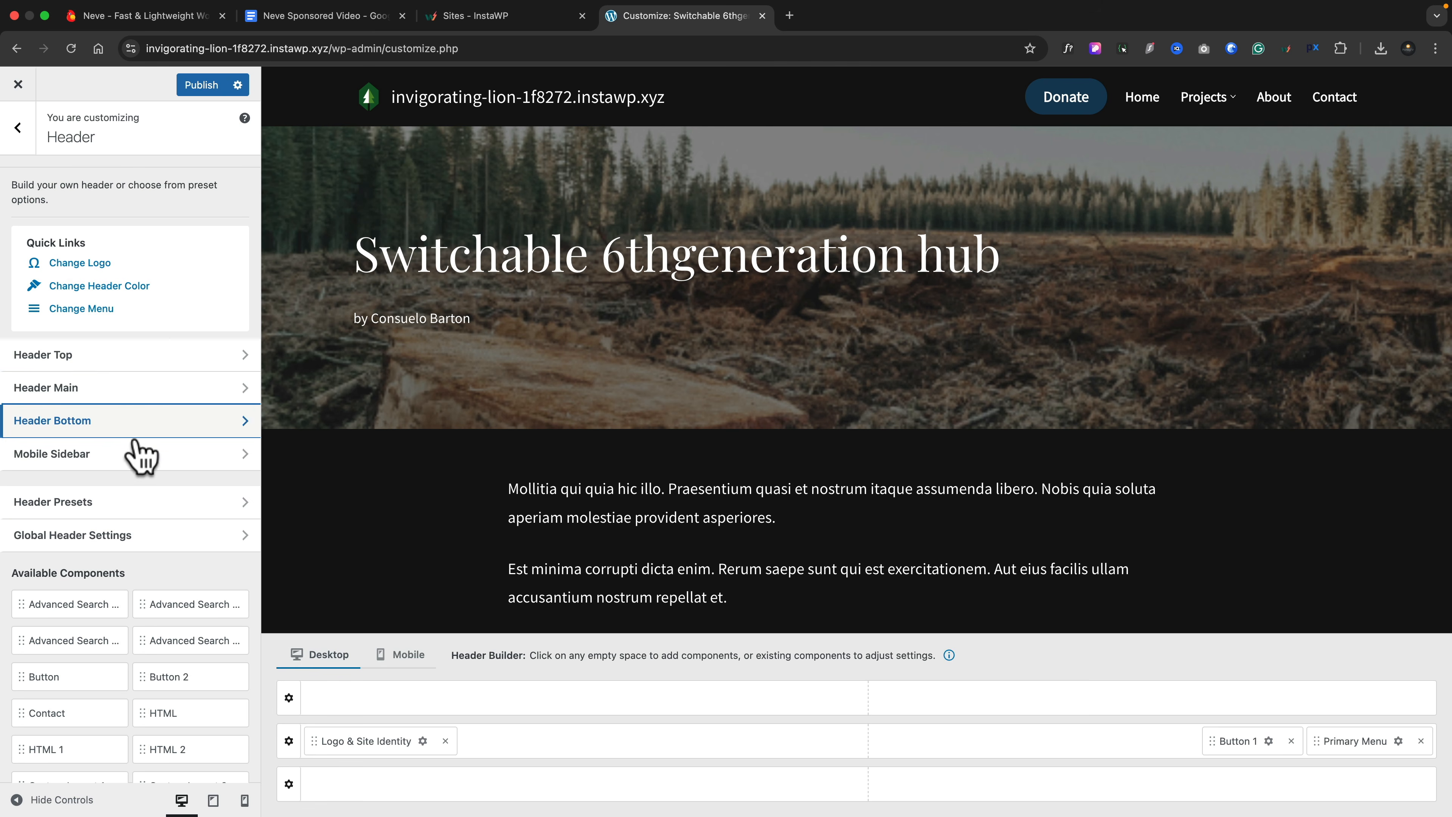
- Try the Classic header preset and apply the preset with the logo followed by a menu and a button
{"action": "left_click", "coordinate": [130, 501]}
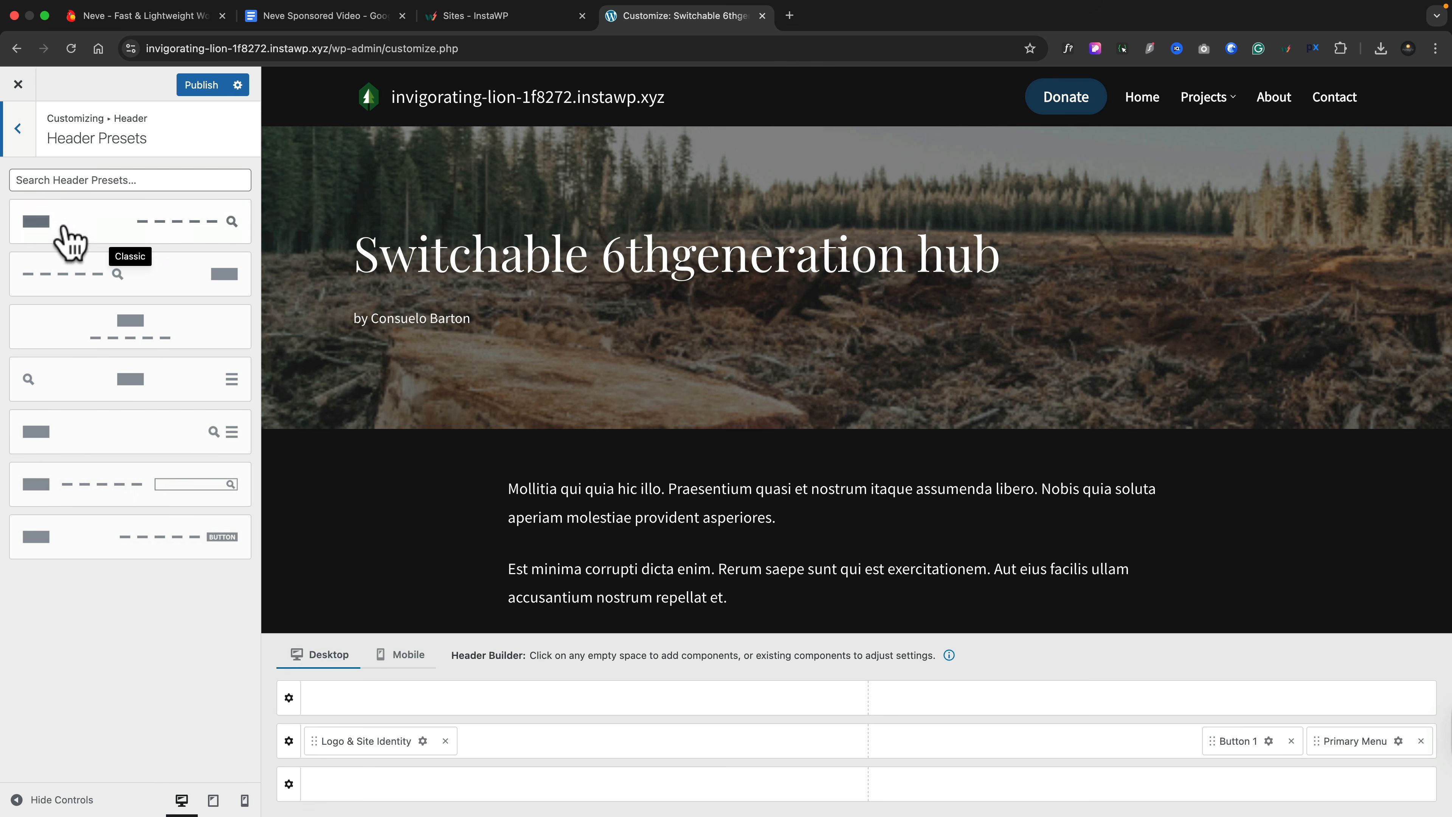
{"action": "left_click", "coordinate": [178, 236]}
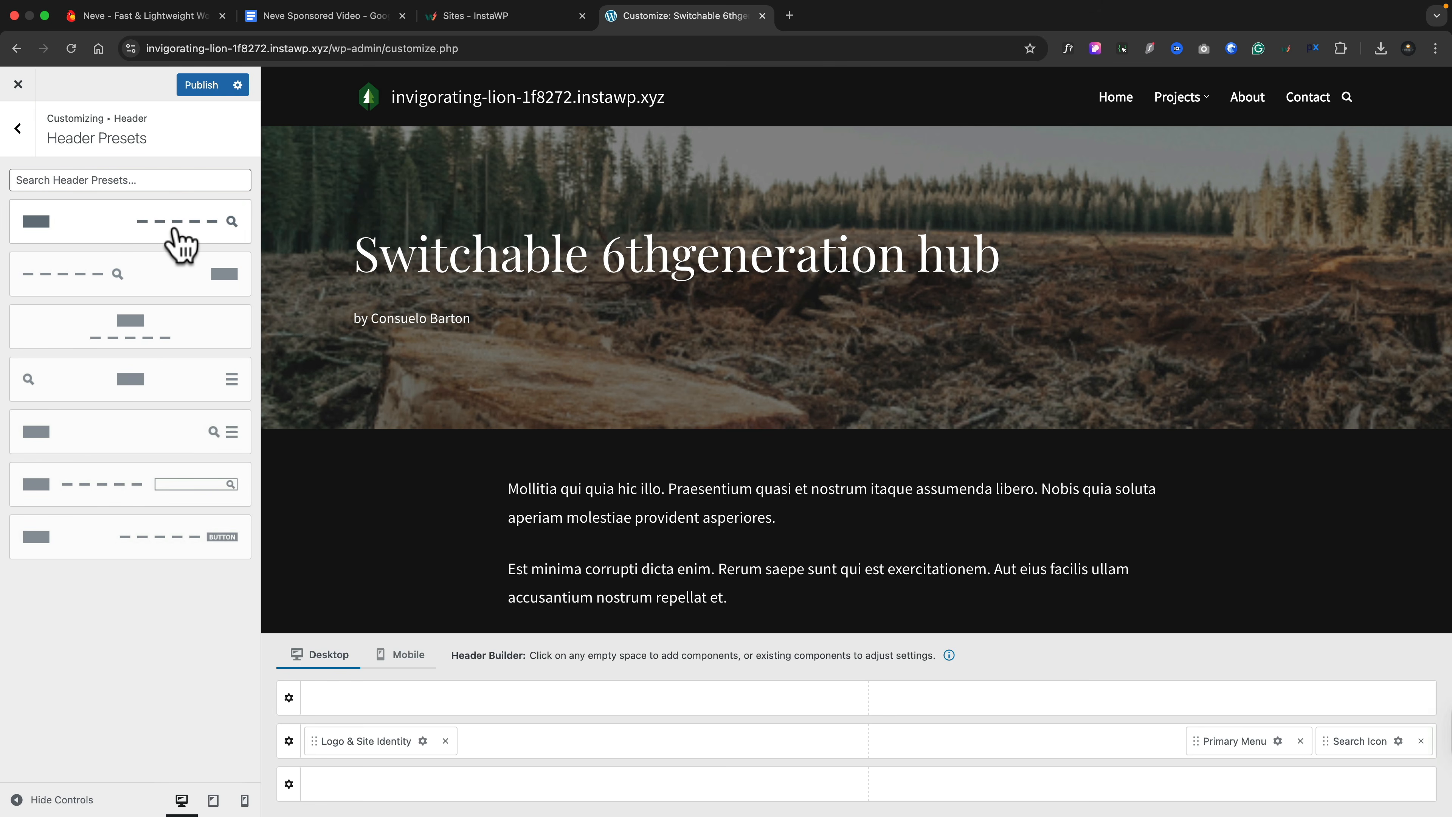
{"action": "left_click", "coordinate": [120, 540]}
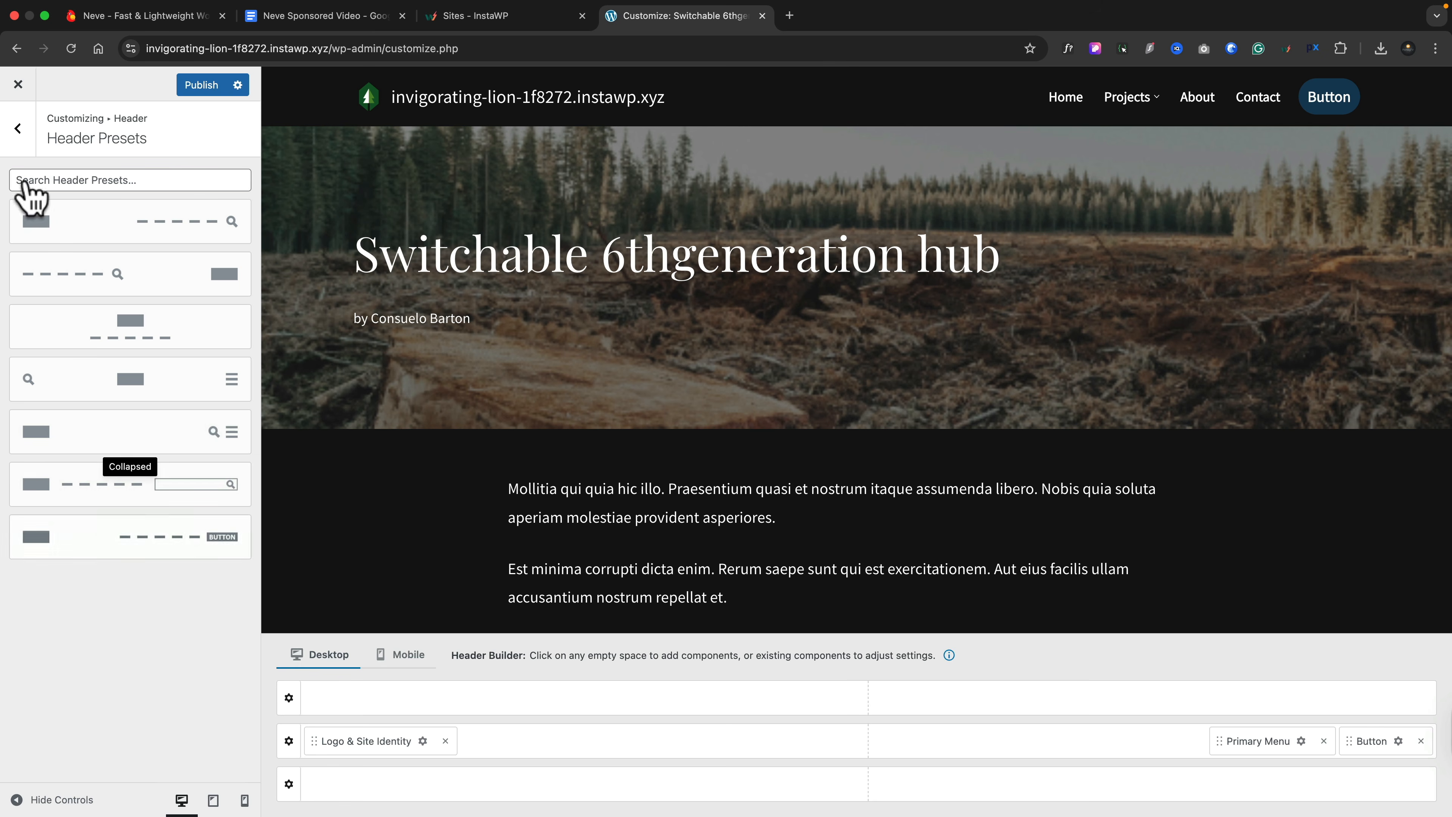
{"action": "left_click", "coordinate": [18, 128]}
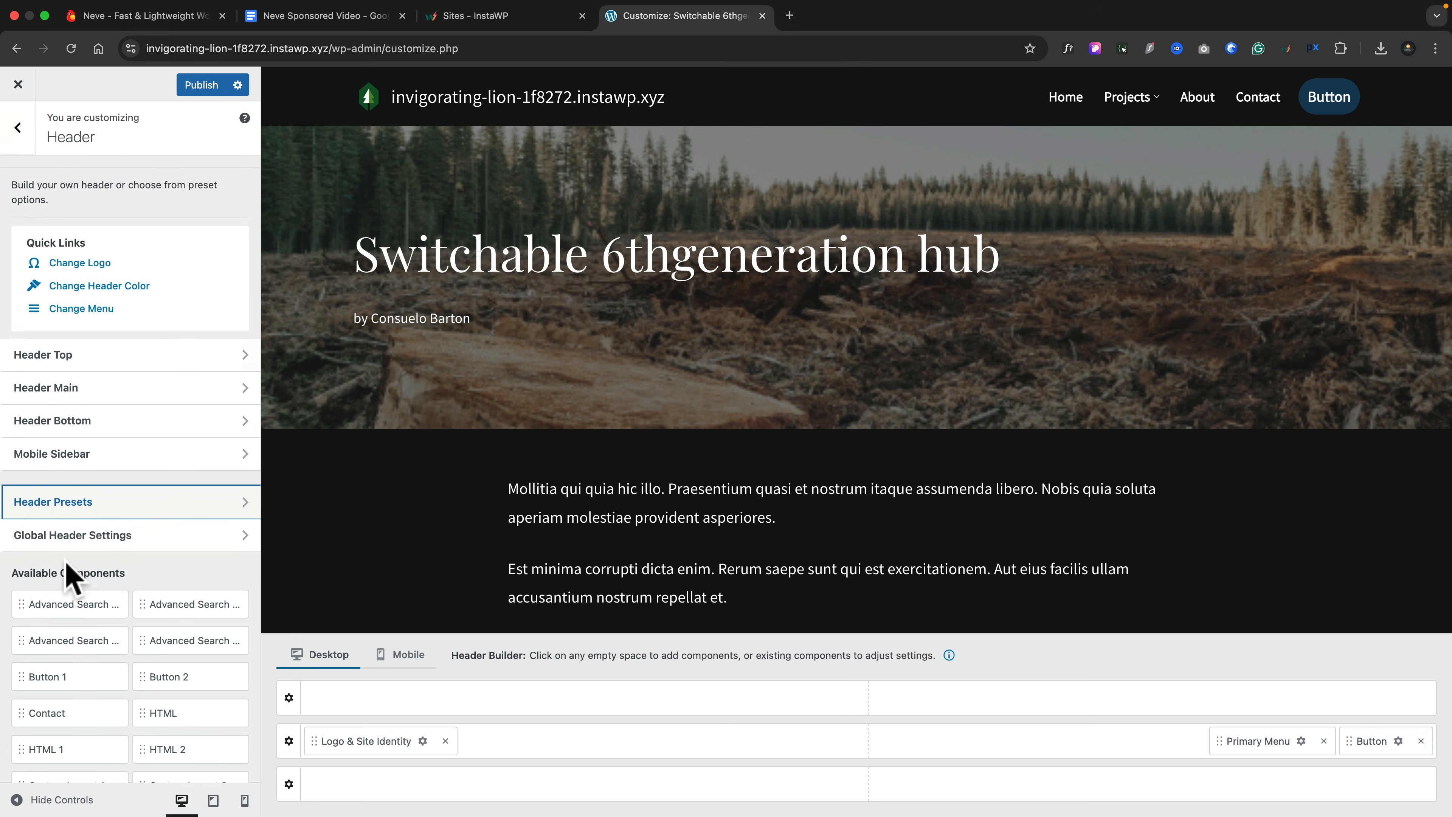
- Try an Advanced Search Form in the header's main row, move it after the Button, and remove it
{"action": "scroll", "coordinate": [65, 566], "scroll_direction": "down", "scroll_amount": 5}
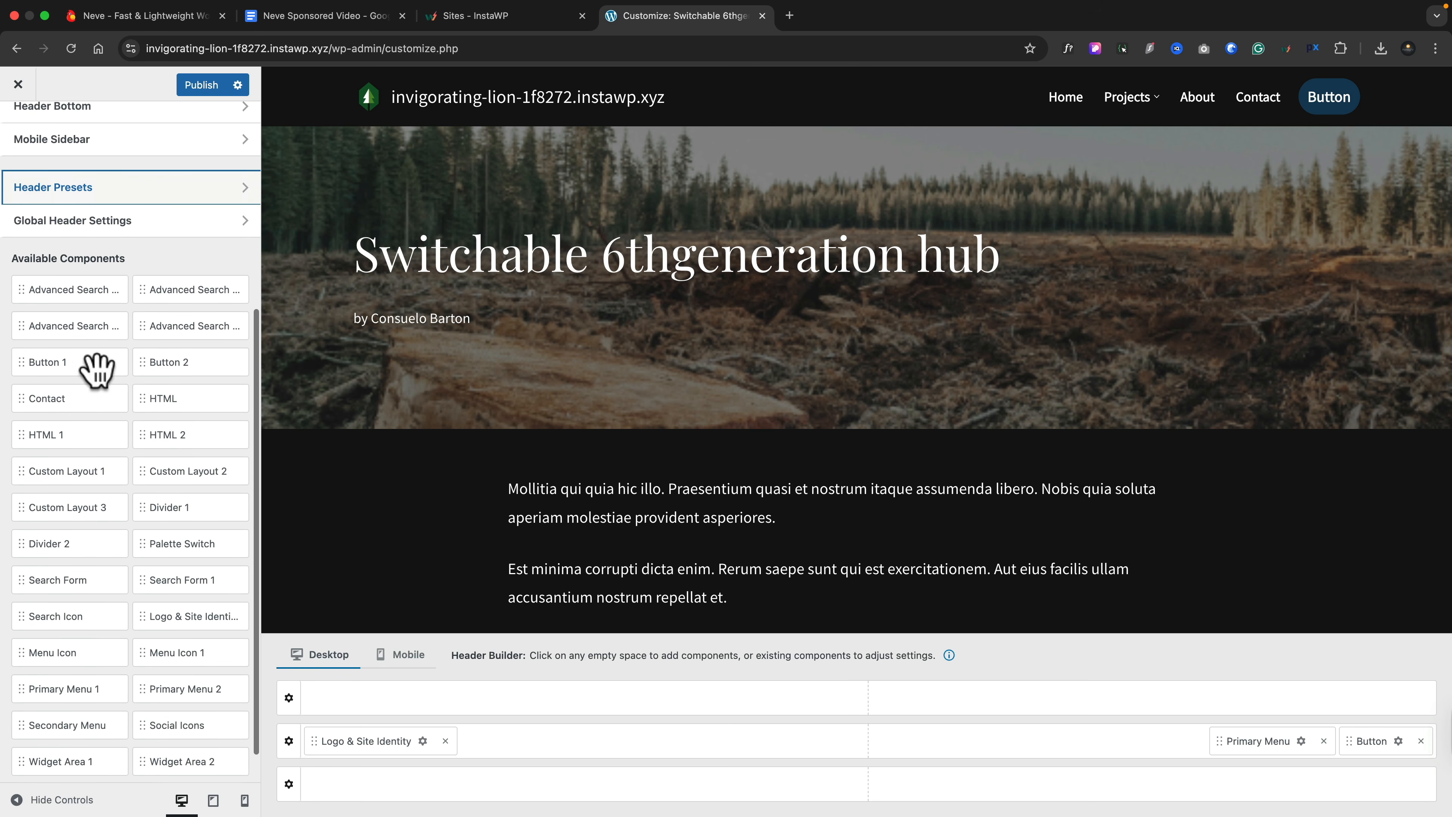
{"action": "scroll", "coordinate": [113, 384], "scroll_direction": "down", "scroll_amount": 1}
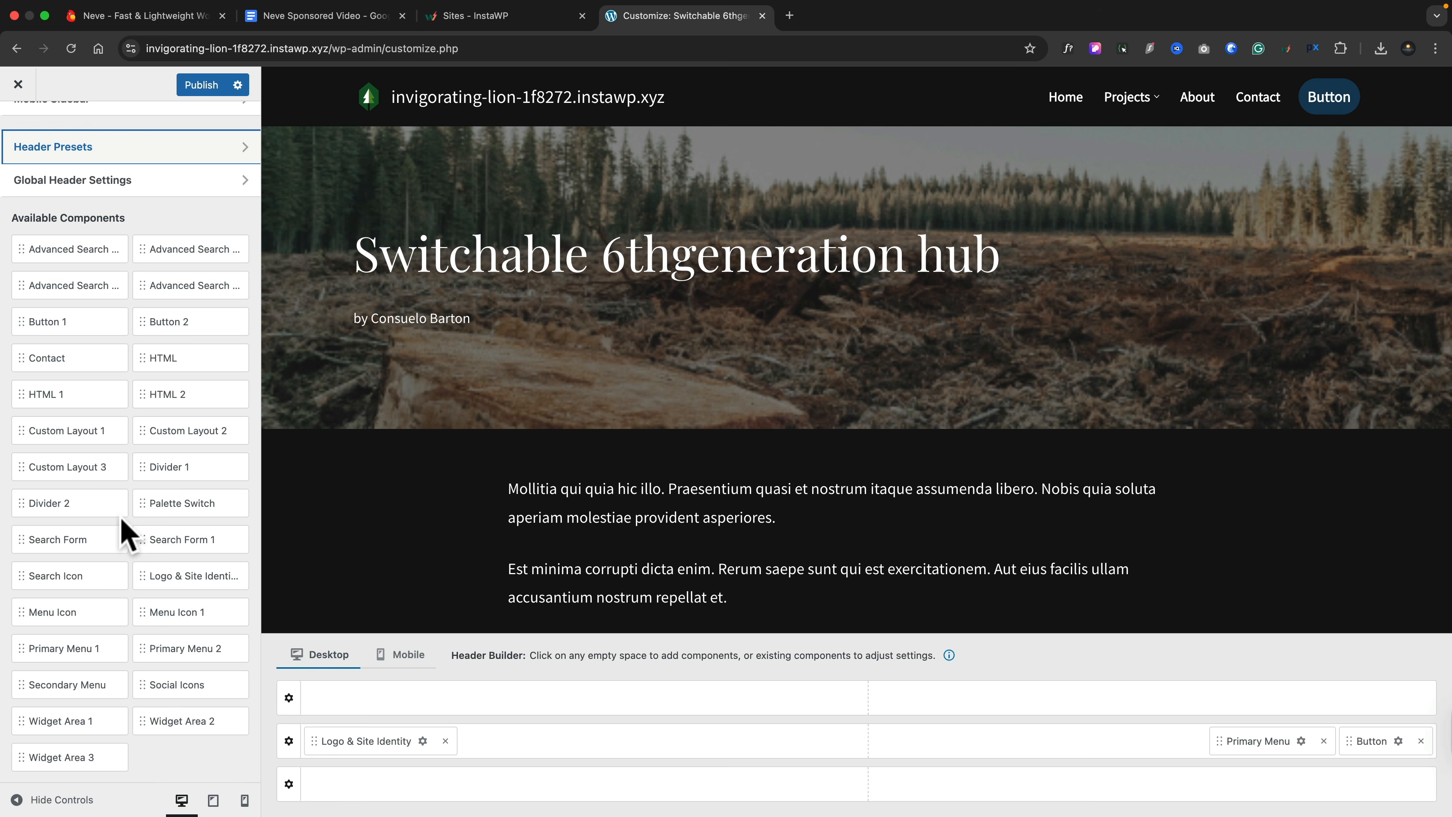
{"action": "left_click_drag", "start_coordinate": [80, 243], "coordinate": [1388, 741]}
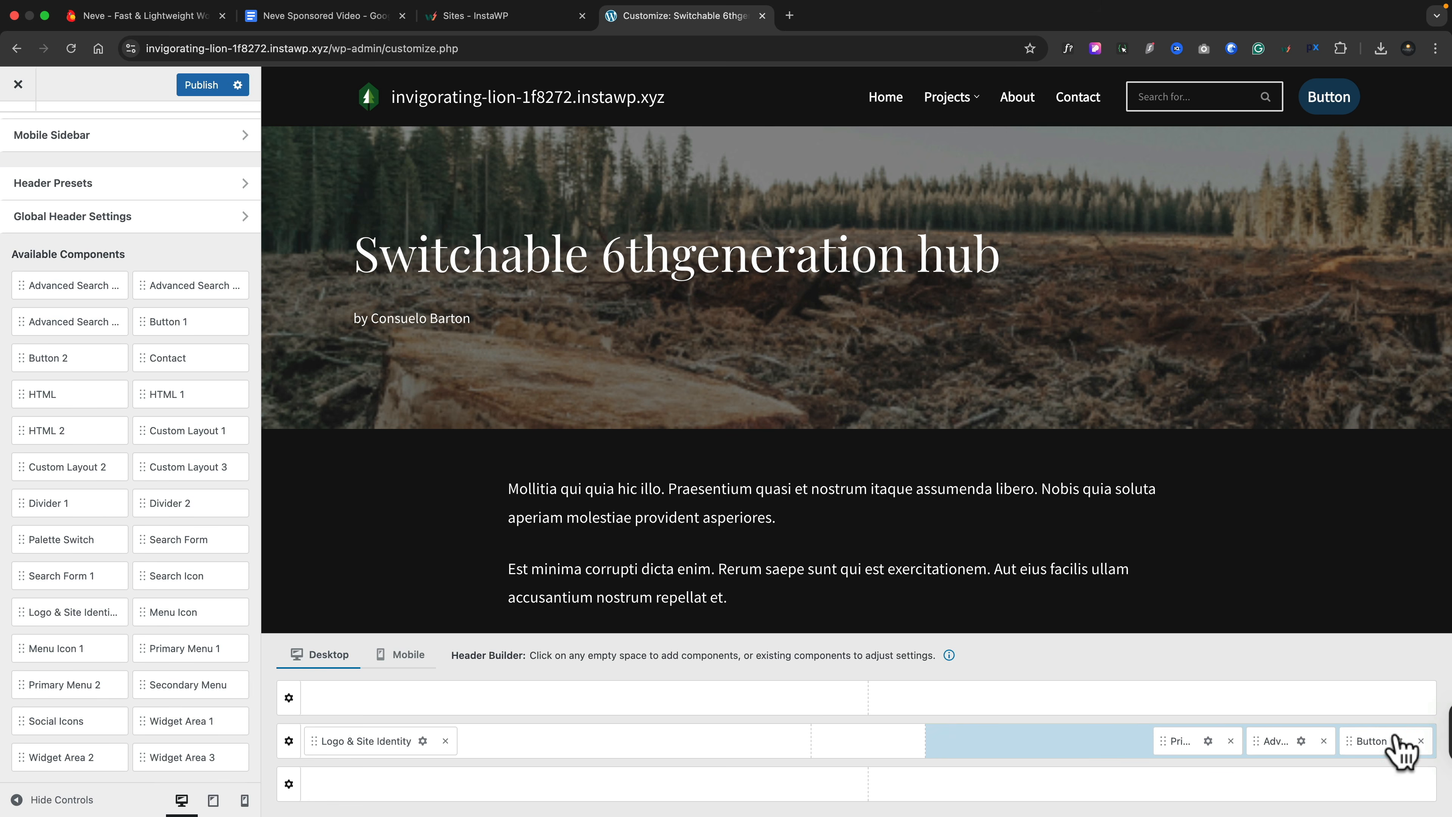
{"action": "left_click", "coordinate": [1399, 741]}
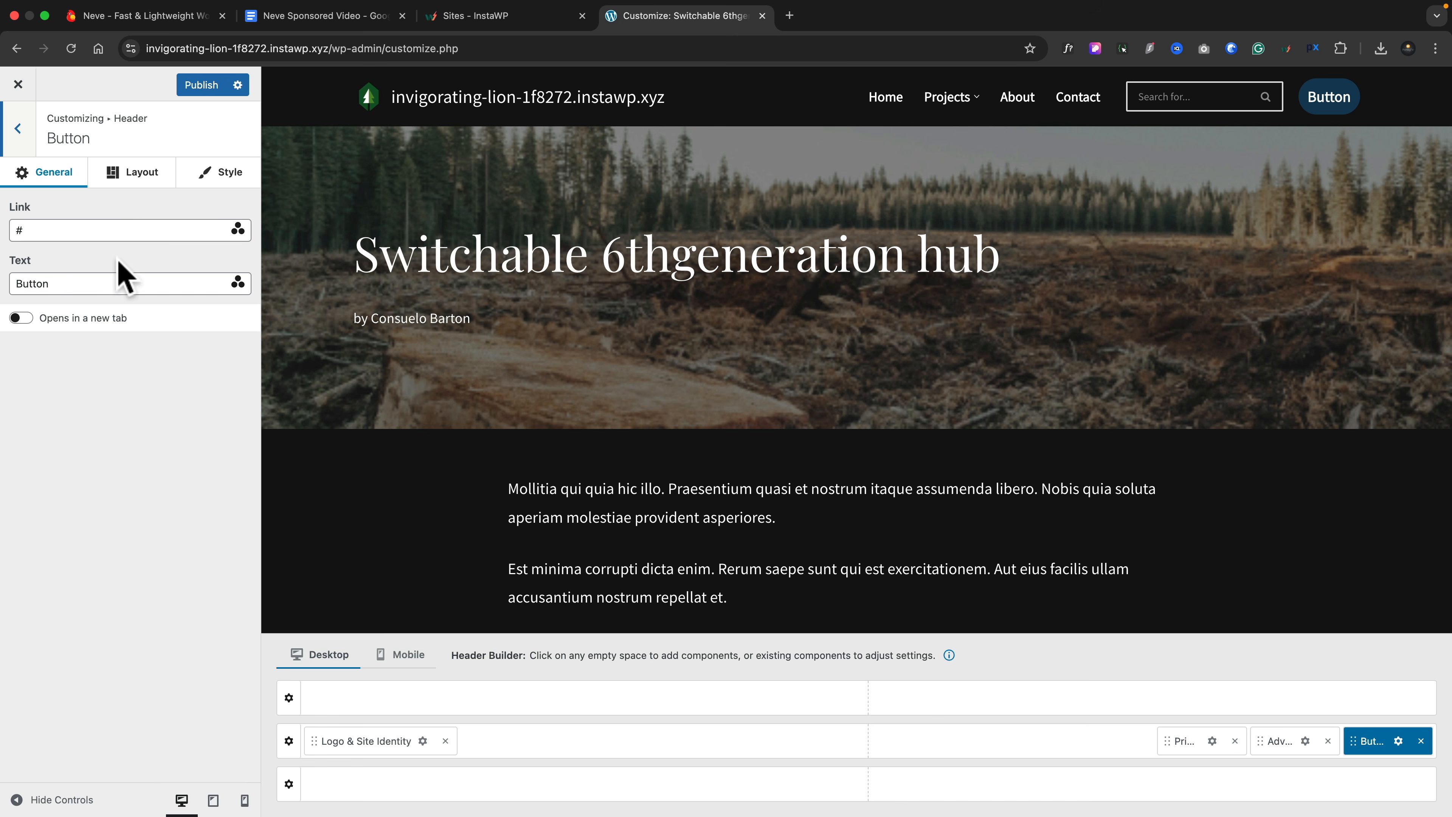
{"action": "left_click_drag", "start_coordinate": [1282, 738], "coordinate": [1397, 743]}
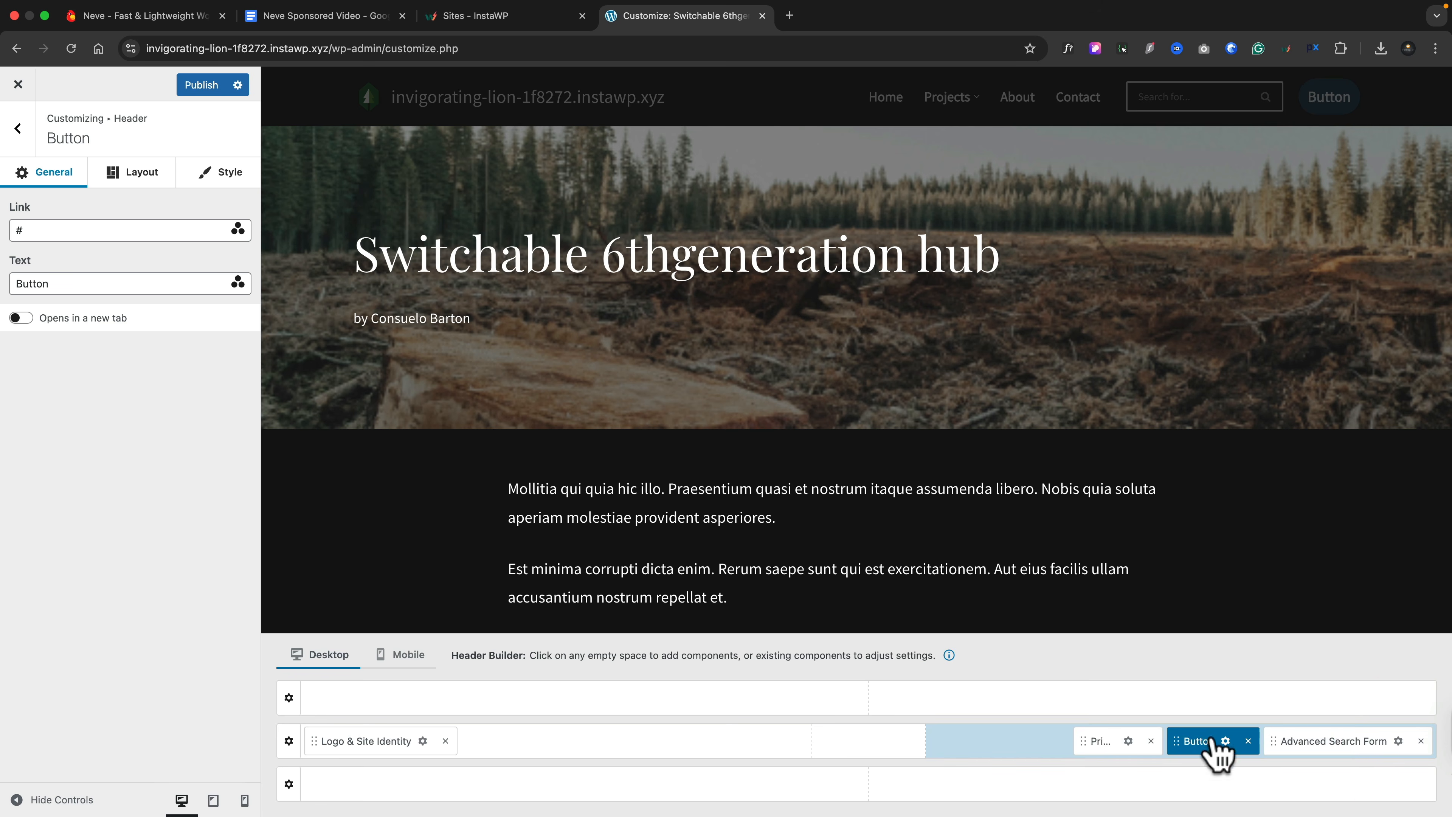
{"action": "left_click", "coordinate": [1420, 741]}
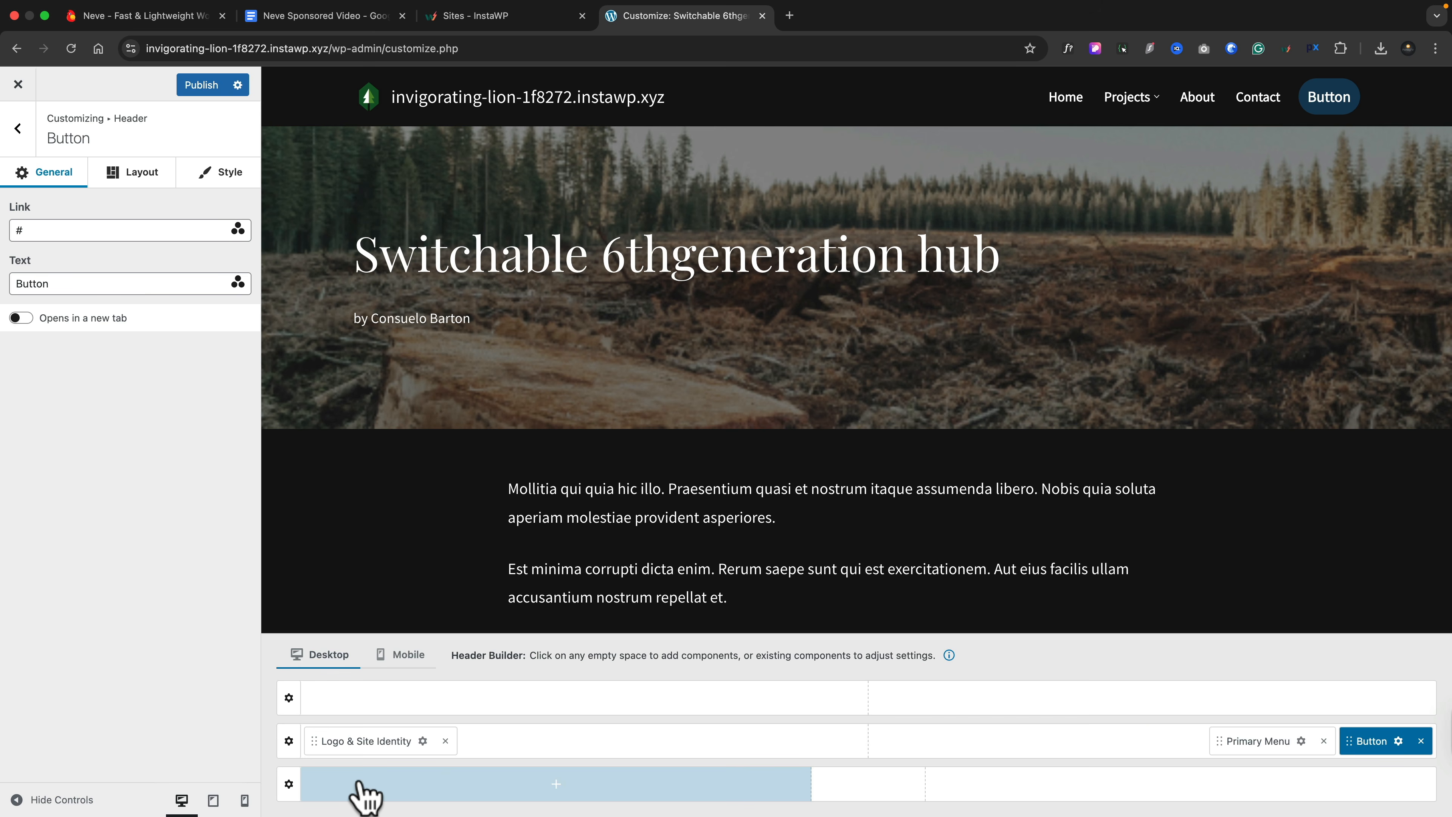
- Add the Social Icons component to the right side of the header's top row and view its general settings
{"action": "left_click", "coordinate": [19, 129]}
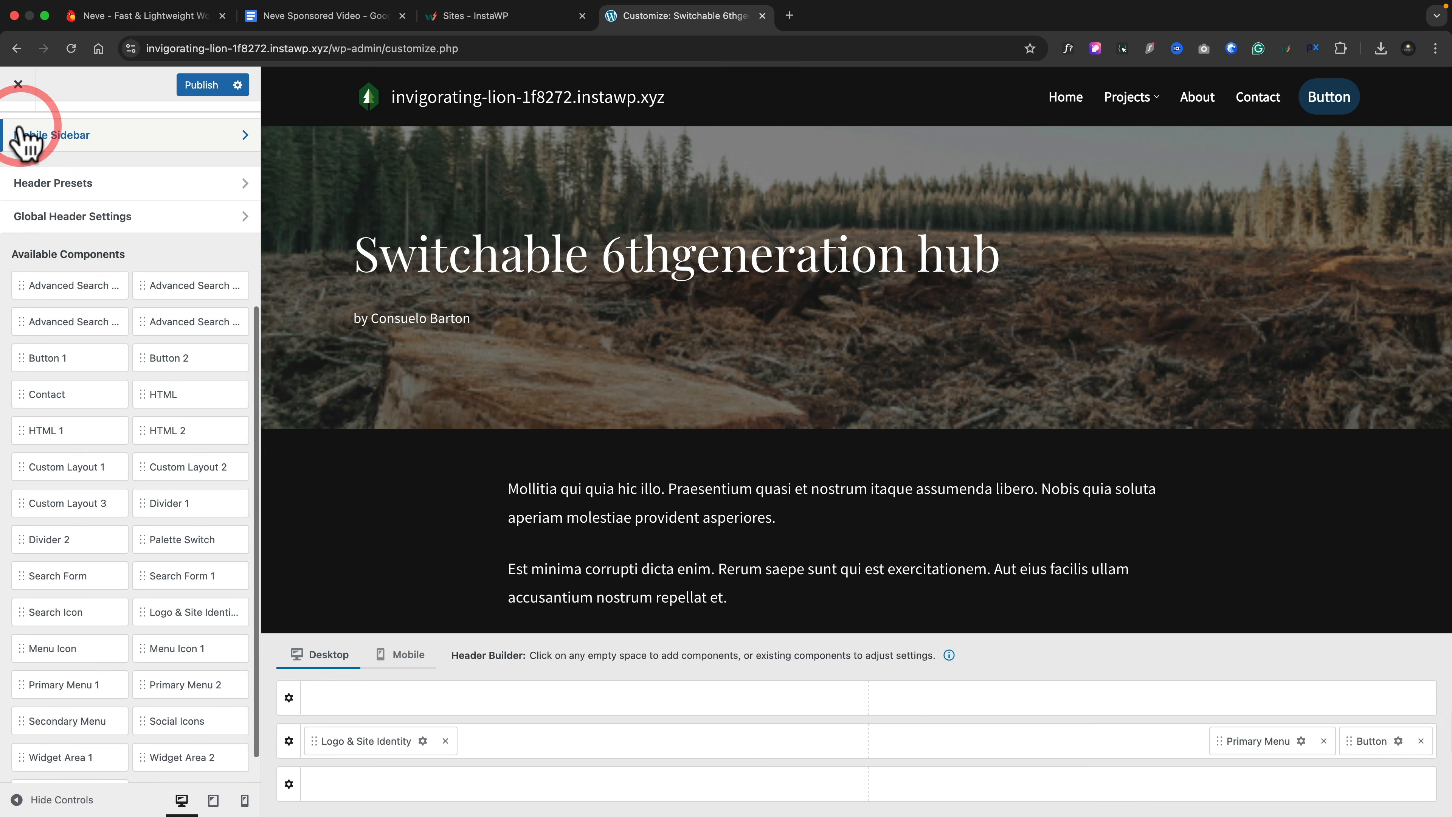
{"action": "left_click_drag", "start_coordinate": [156, 709], "coordinate": [1148, 694]}
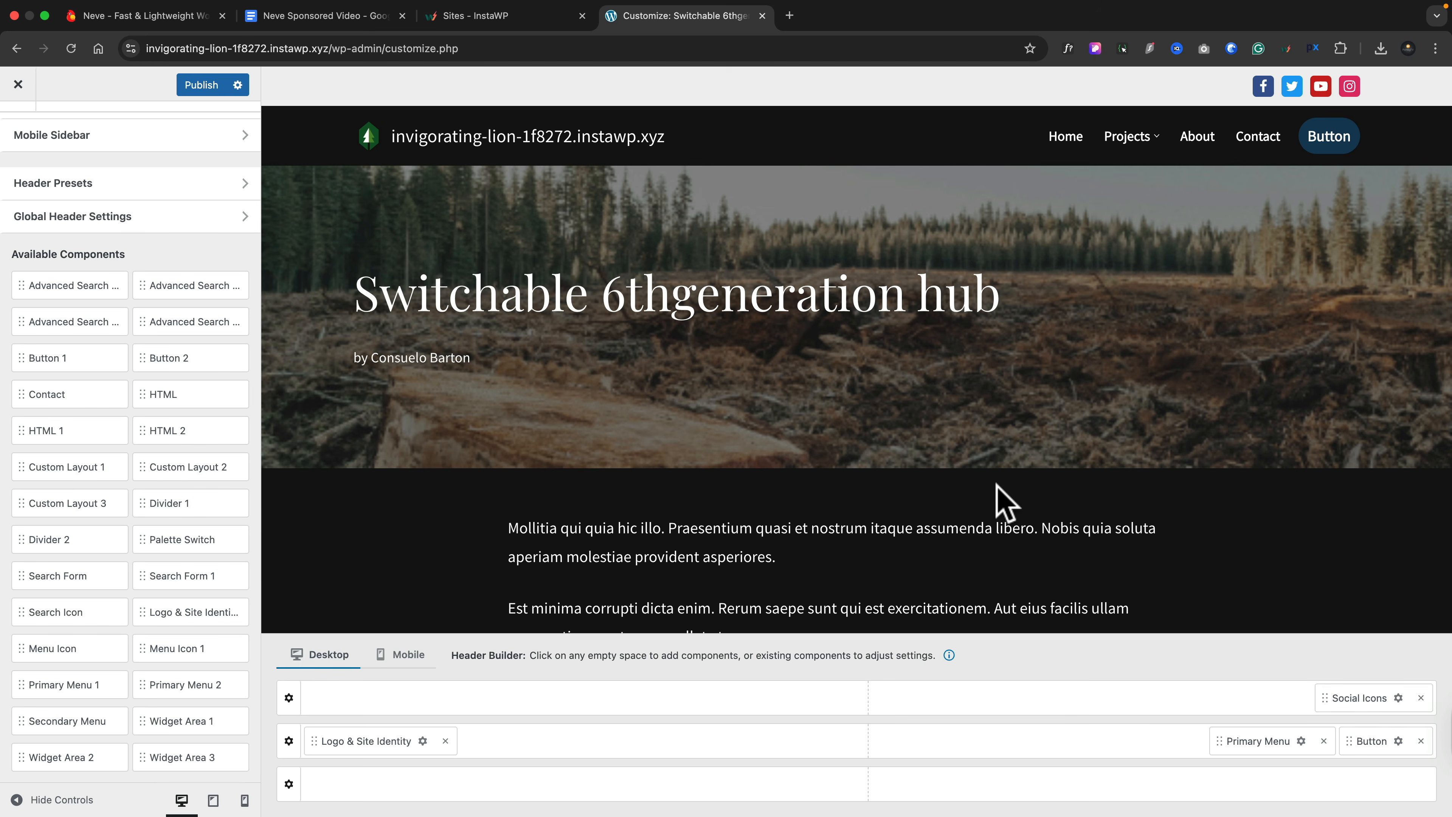
{"action": "left_click", "coordinate": [1398, 698]}
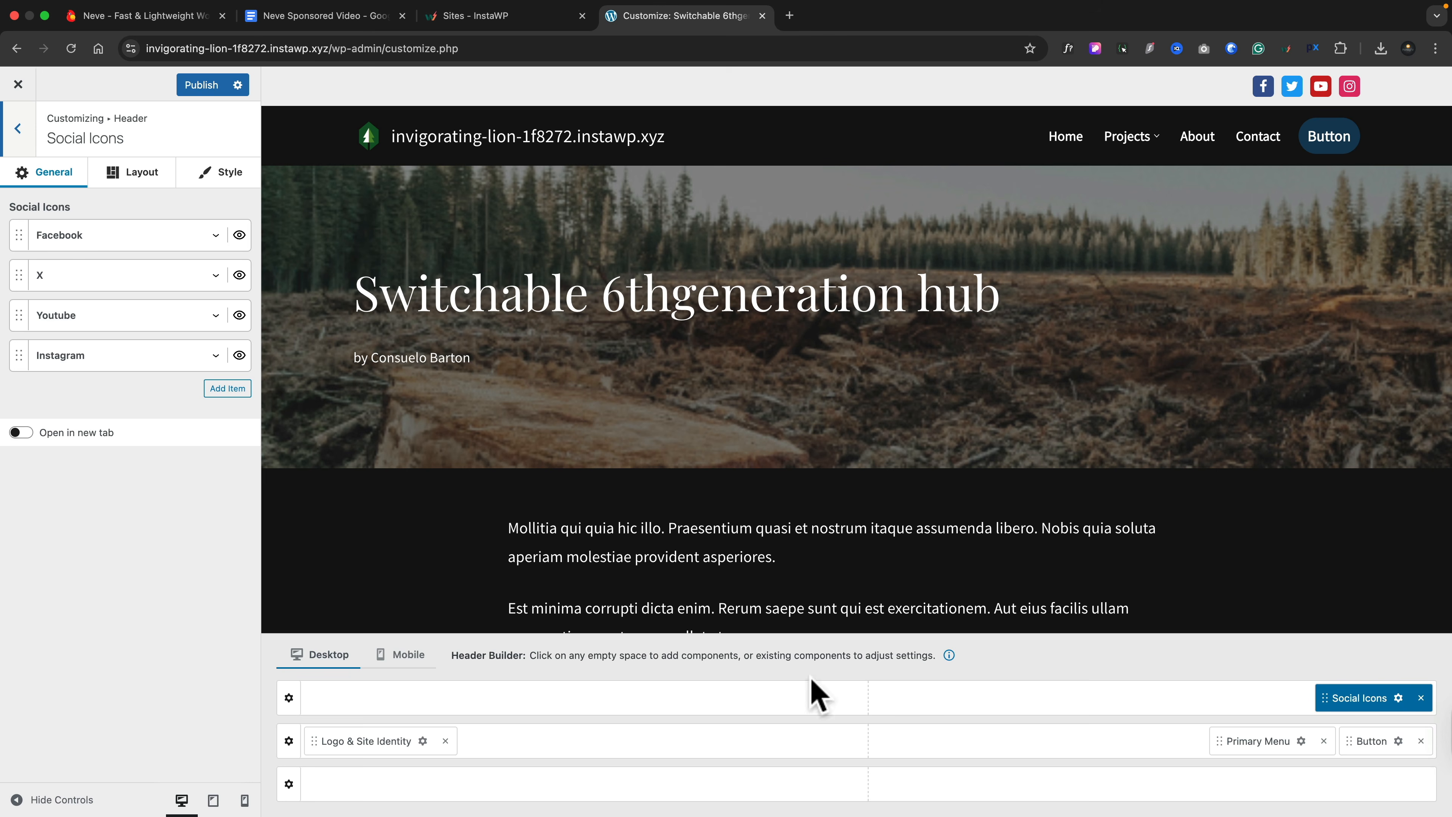
- Try the global My Custom Colour as the Header Top row's background and settle on the global Dark Background
{"action": "left_click", "coordinate": [288, 697]}
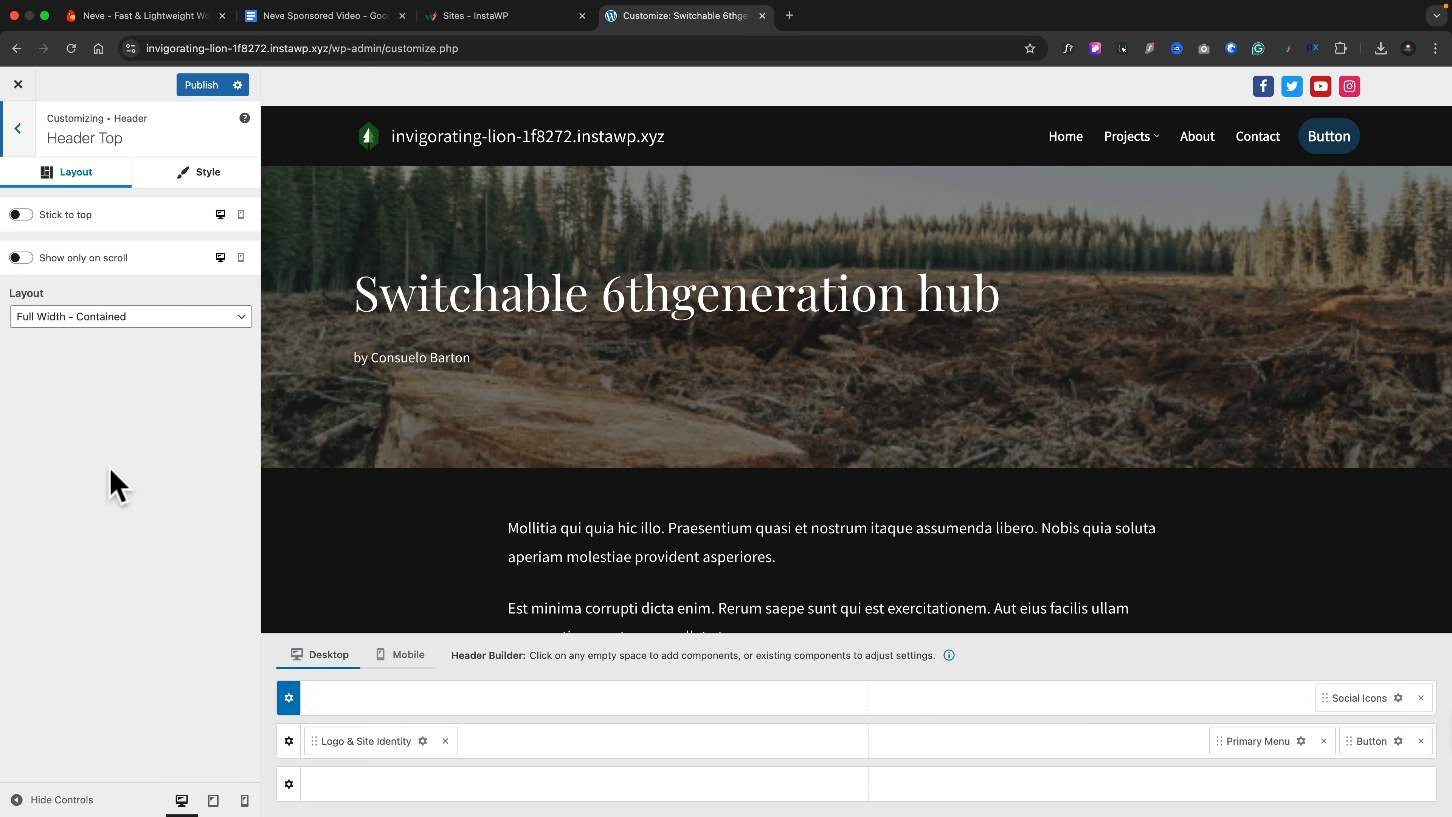
{"action": "left_click", "coordinate": [211, 172]}
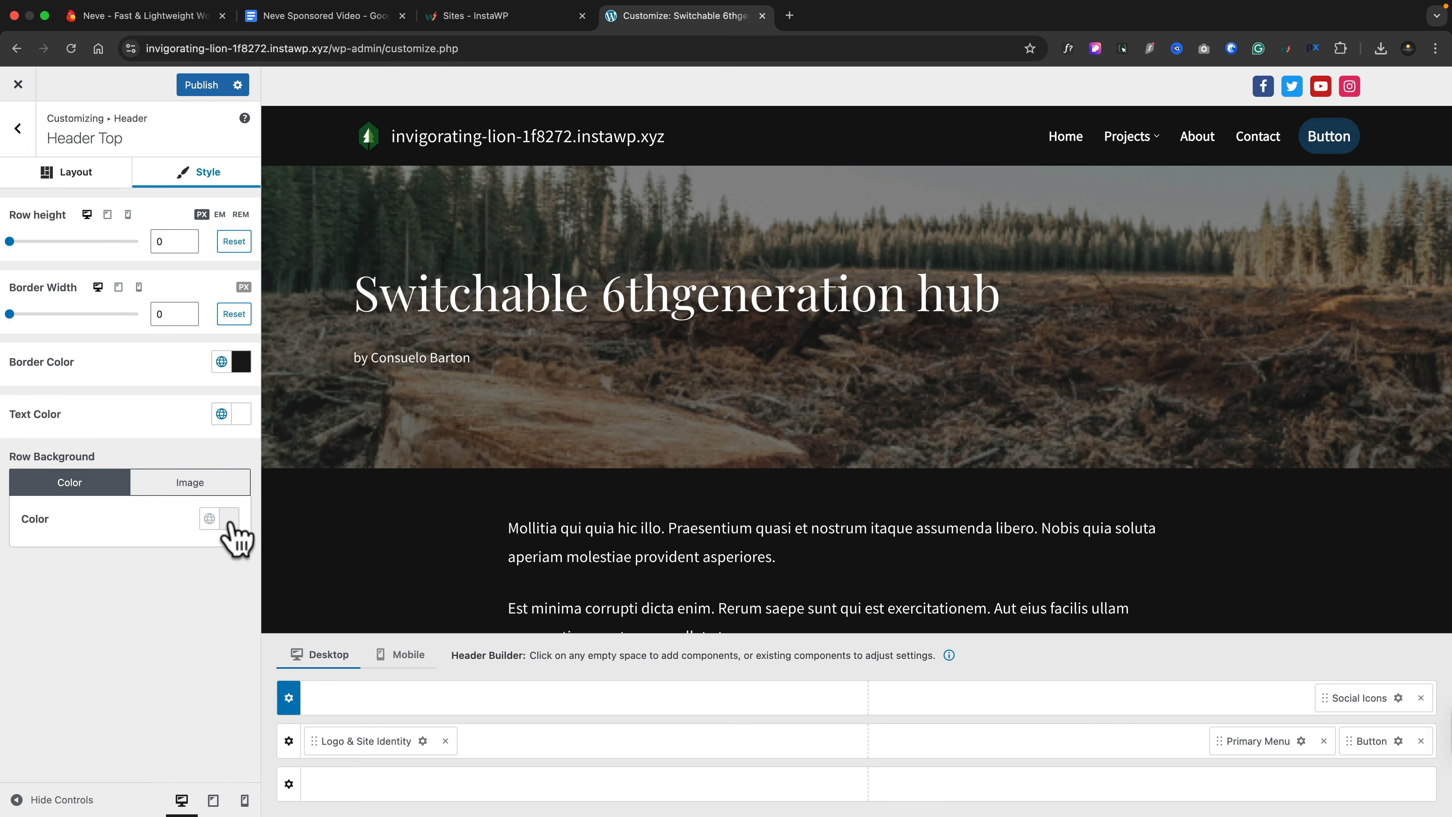
{"action": "left_click", "coordinate": [209, 519]}
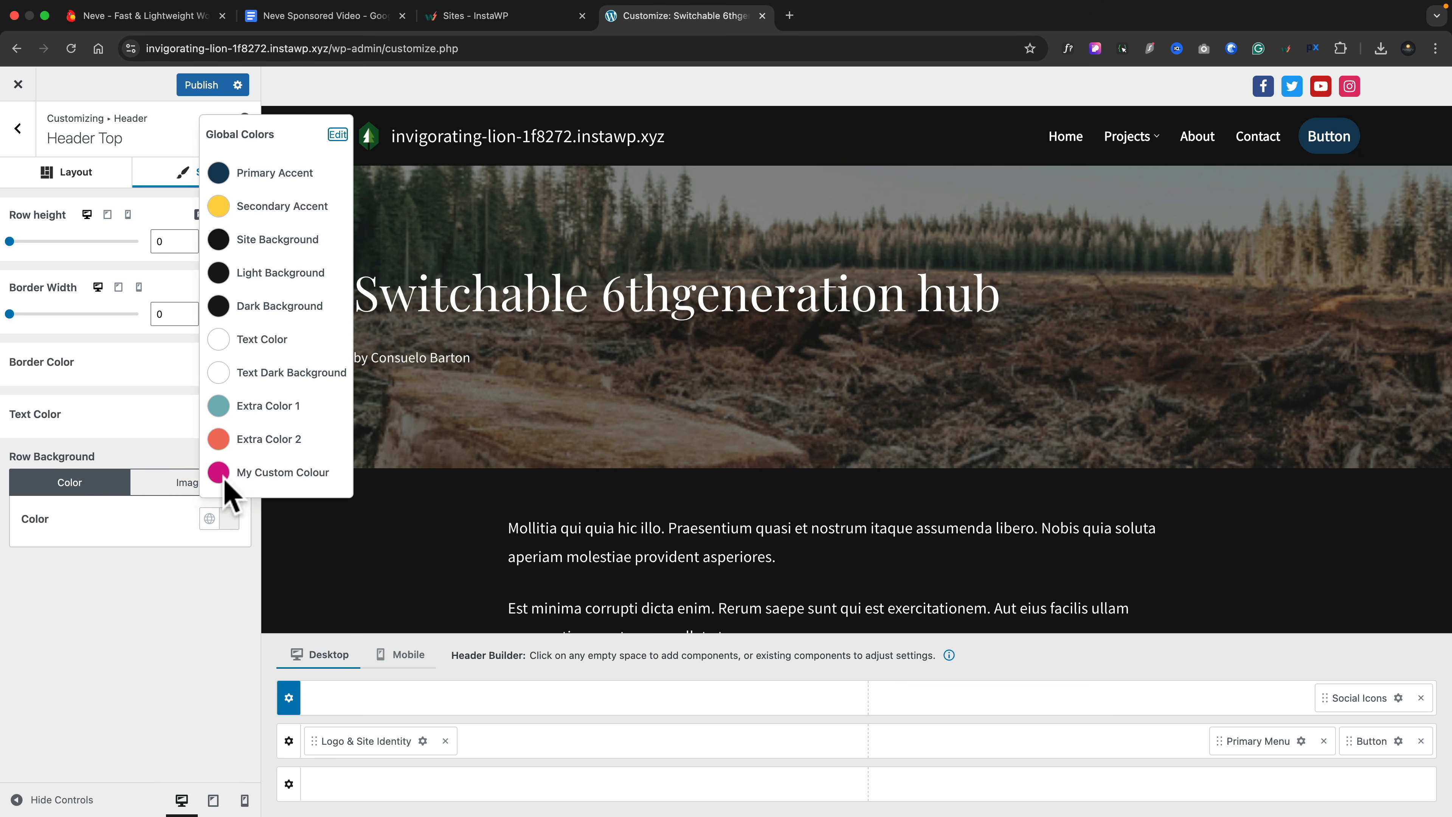
{"action": "left_click", "coordinate": [270, 475]}
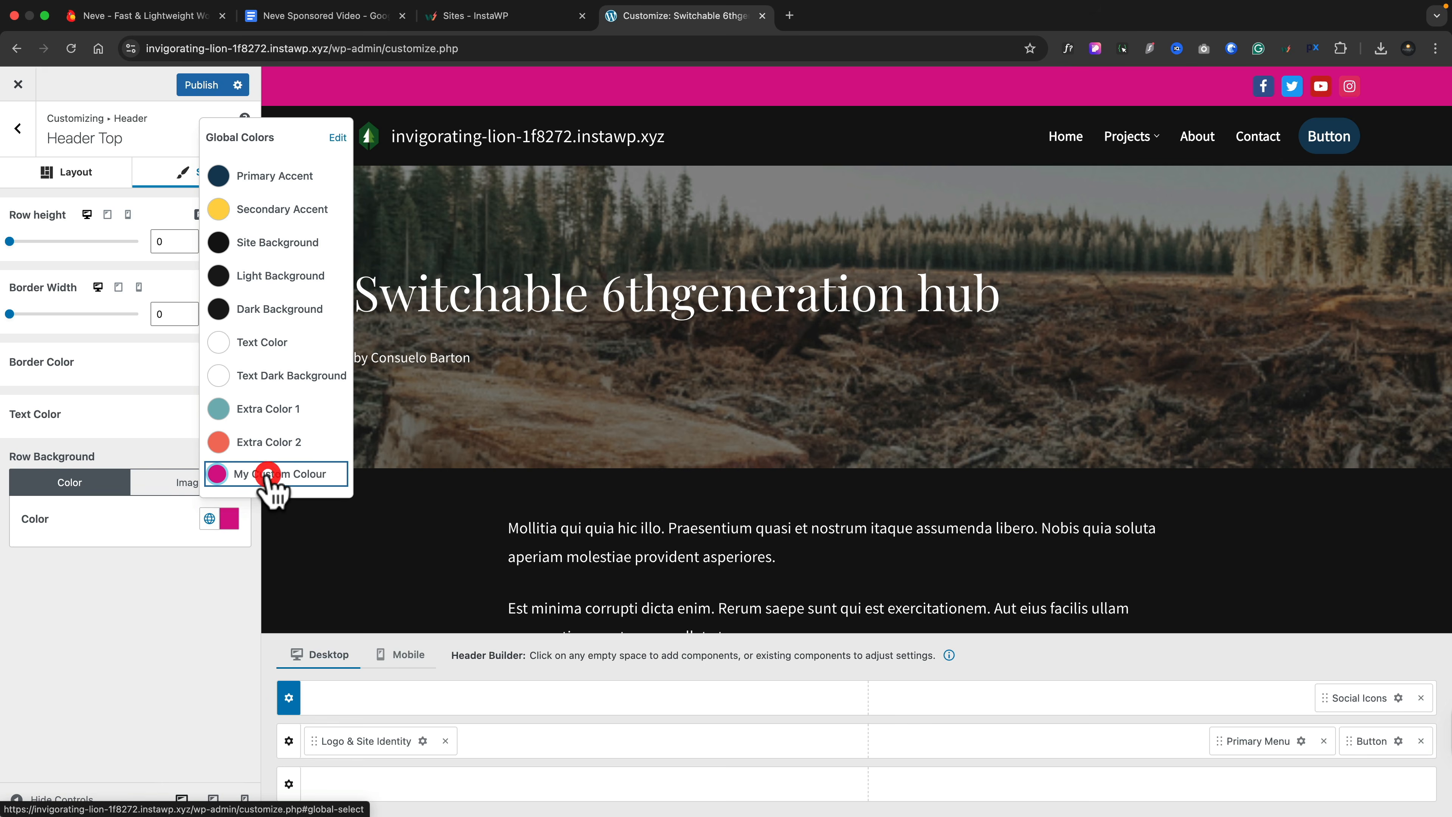
{"action": "left_click", "coordinate": [171, 626]}
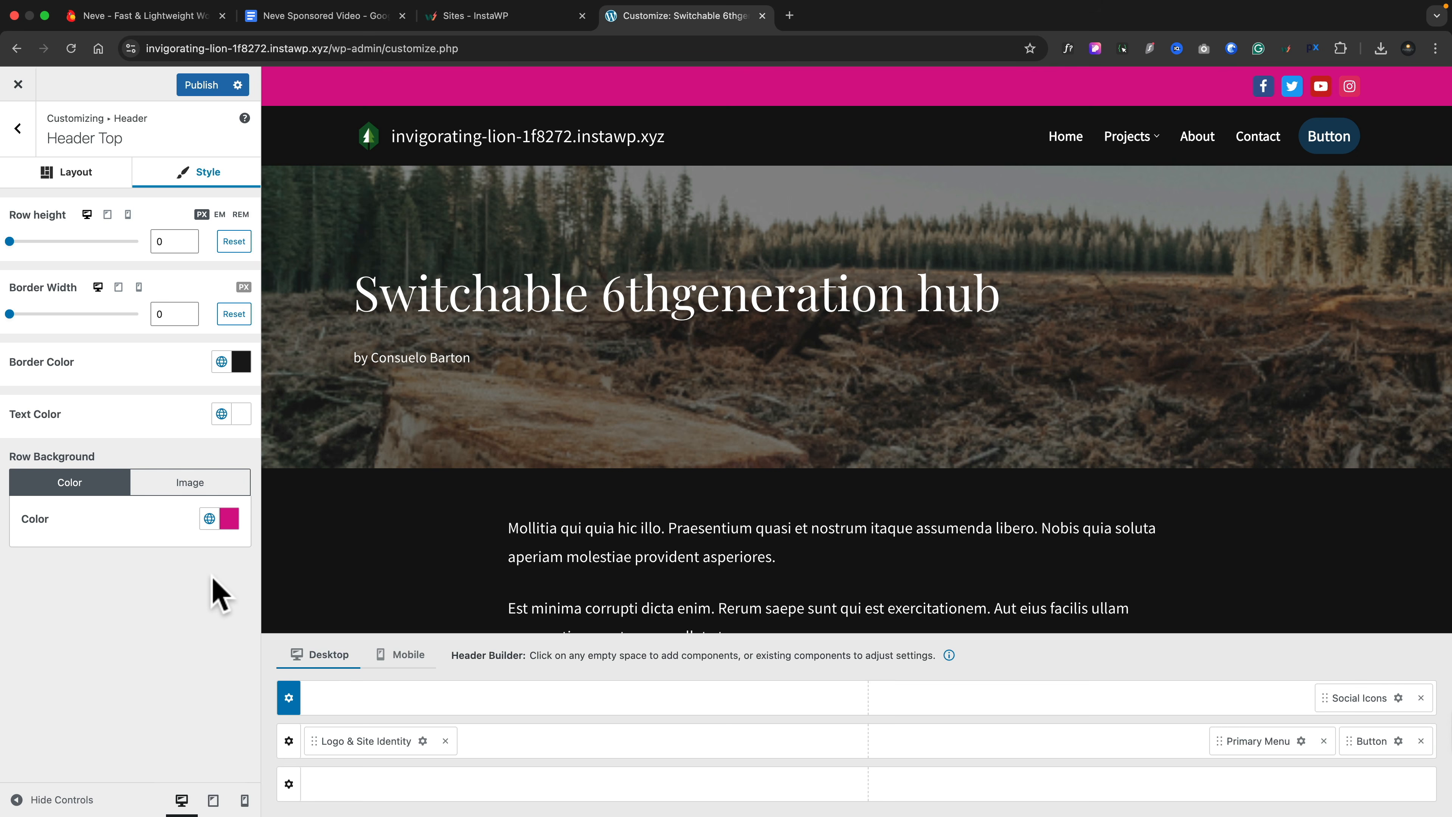
{"action": "left_click", "coordinate": [210, 519]}
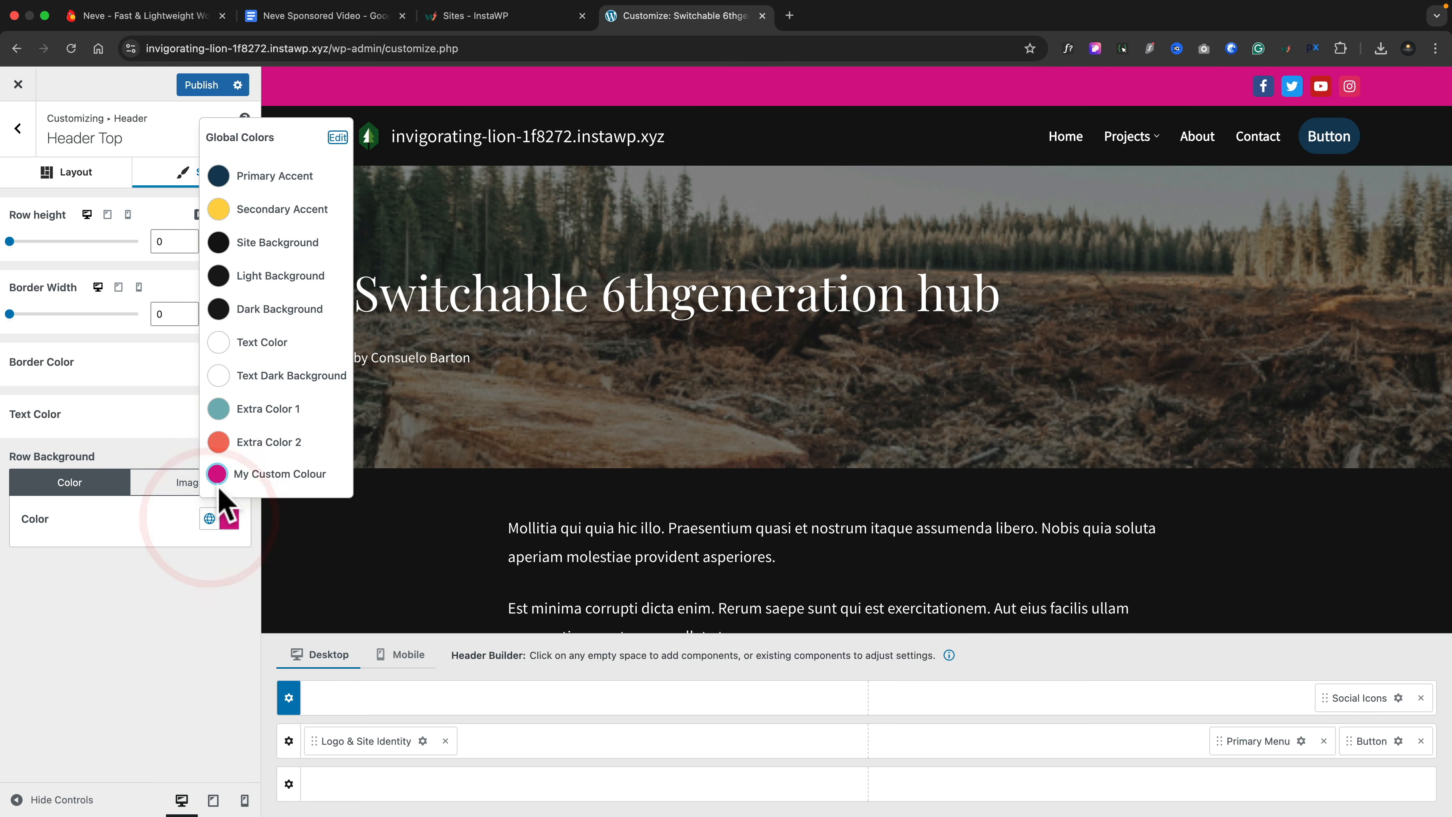
{"action": "left_click", "coordinate": [272, 311]}
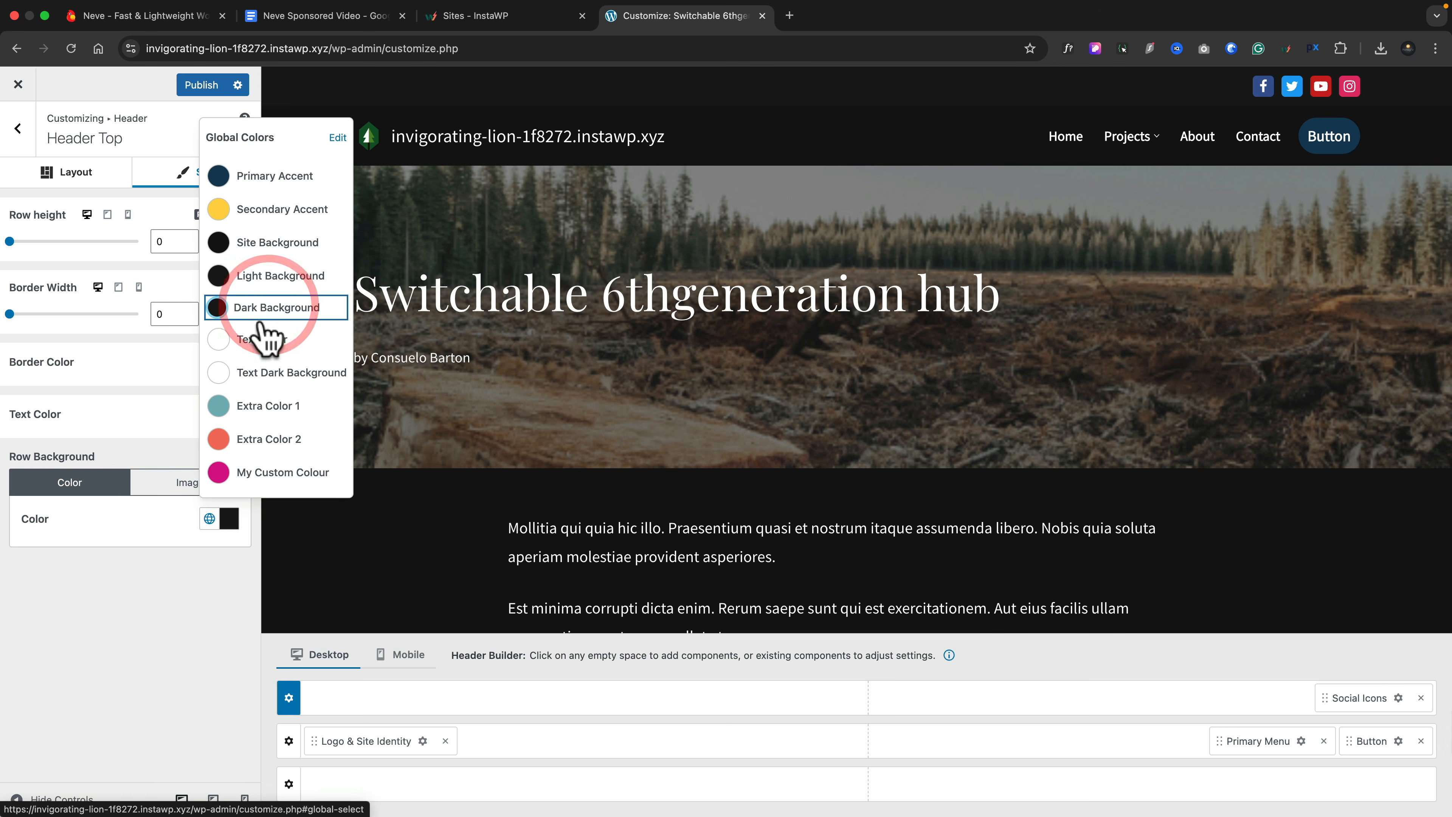
{"action": "left_click", "coordinate": [107, 666]}
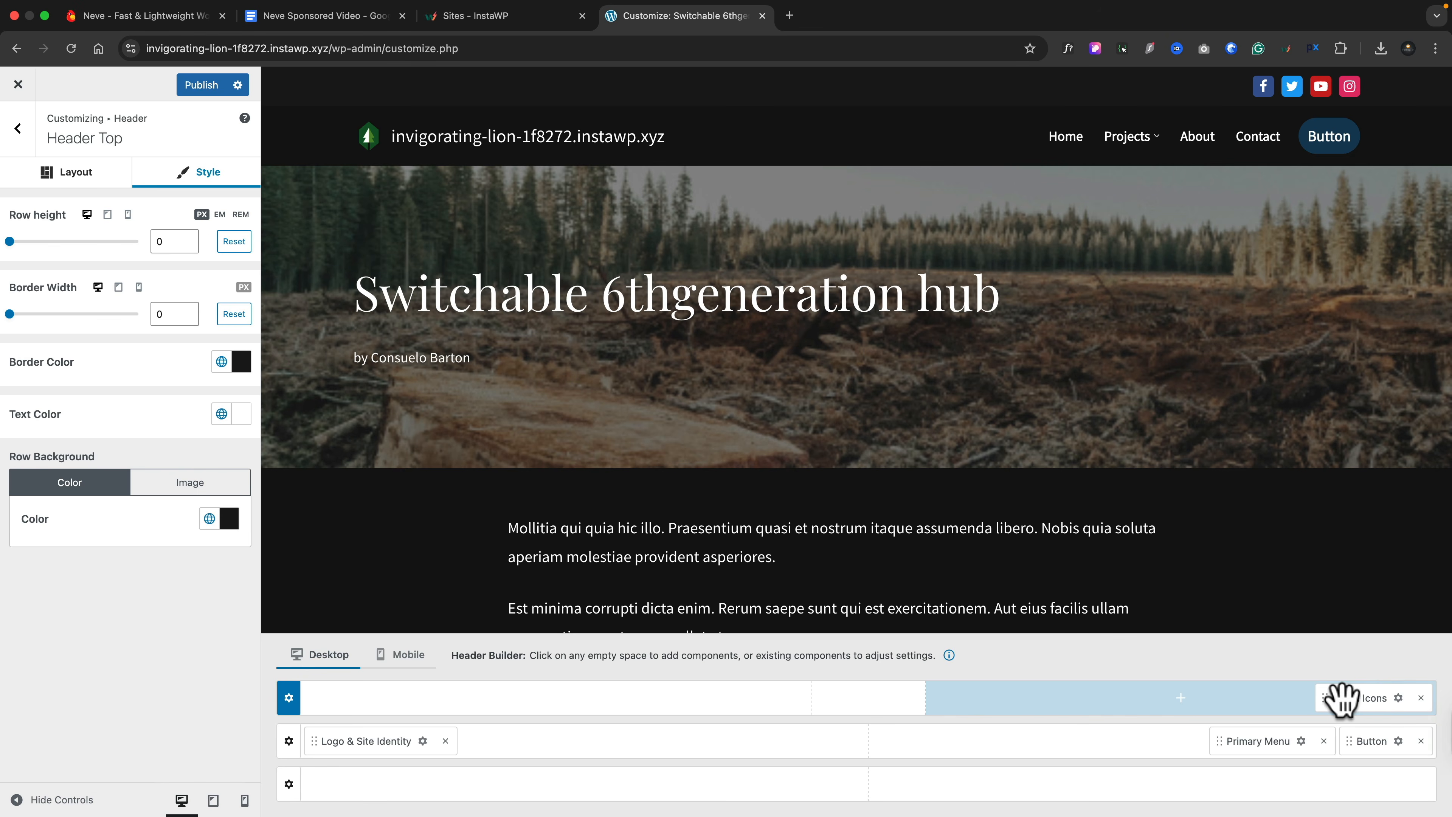
- Remove the Social Icons from the header's top row and publish the customizations
{"action": "left_click", "coordinate": [1421, 698]}
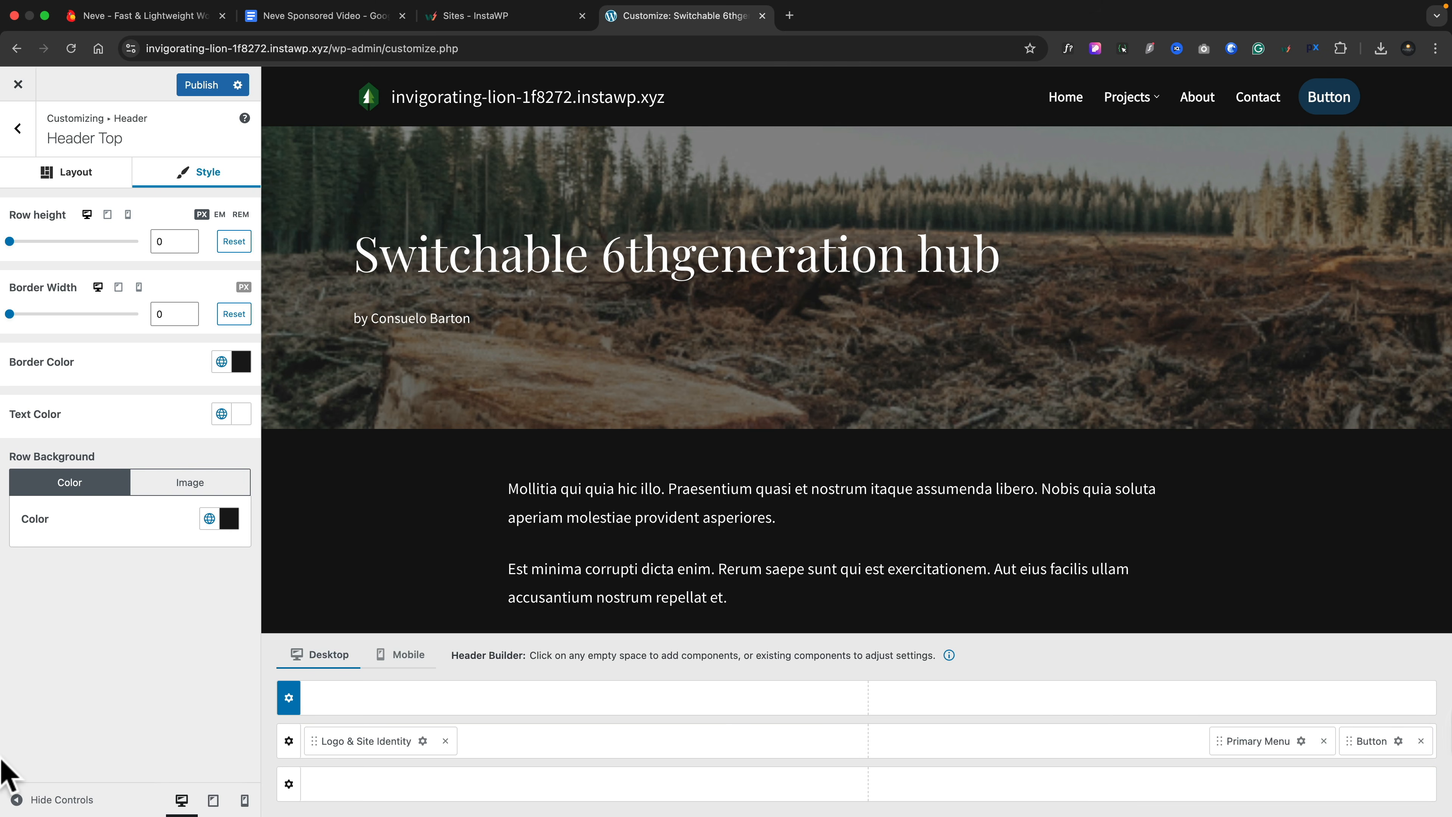
{"action": "left_click", "coordinate": [197, 86]}
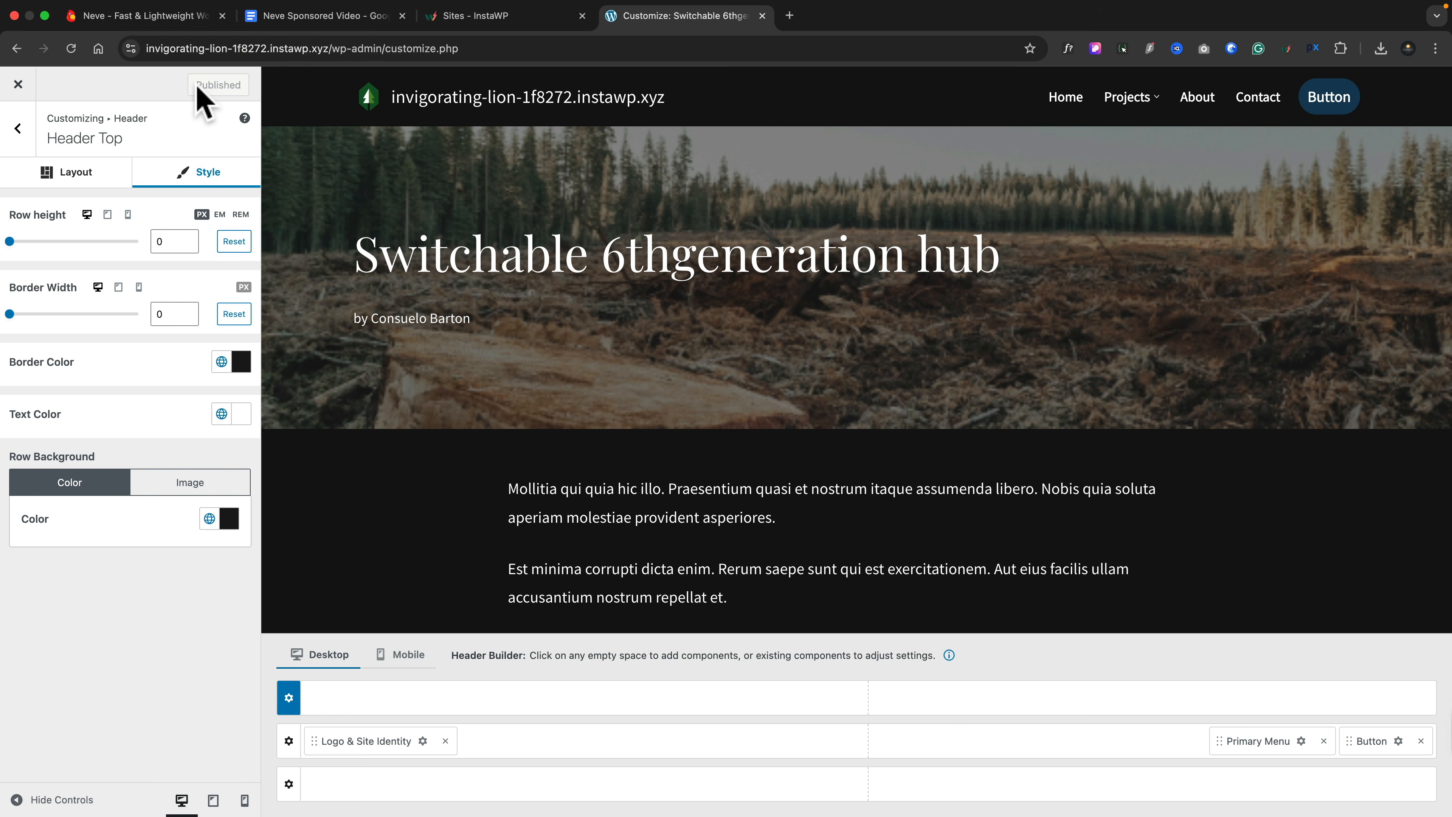
- Leave the header settings and open the layout settings of the Footer Two component in the footer builder
{"action": "left_click", "coordinate": [18, 128]}
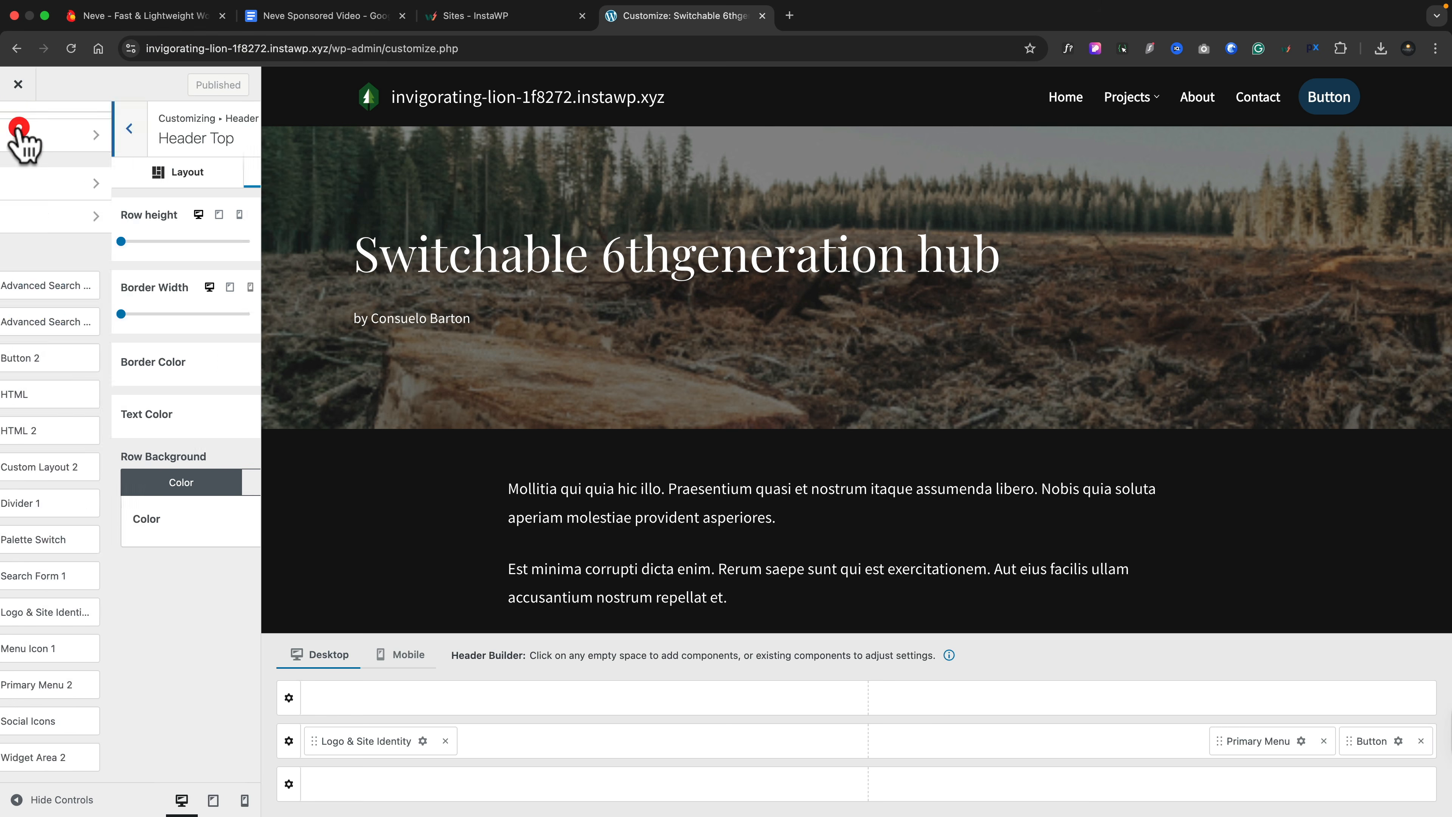
{"action": "left_click", "coordinate": [19, 131]}
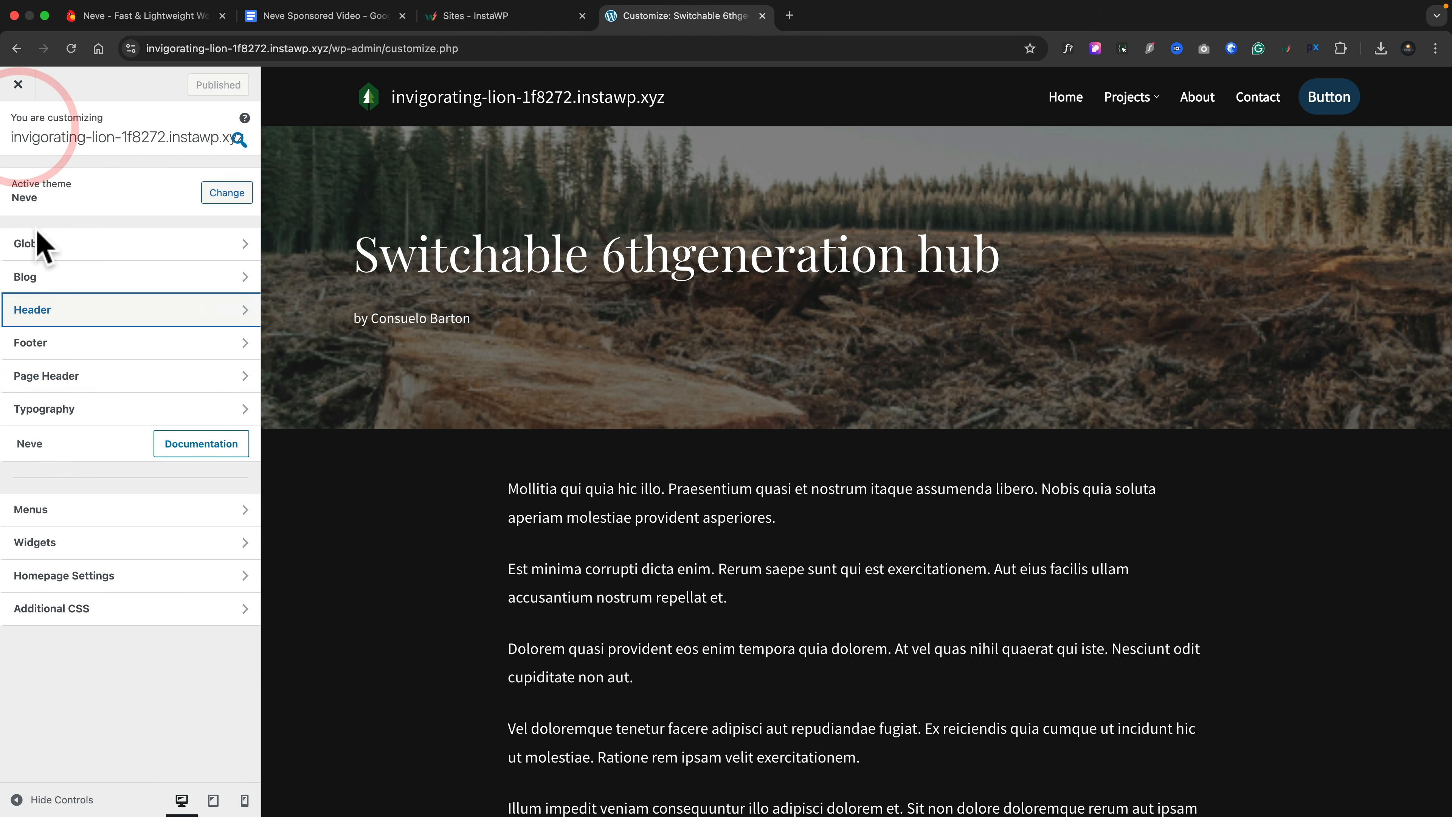
{"action": "left_click", "coordinate": [63, 342]}
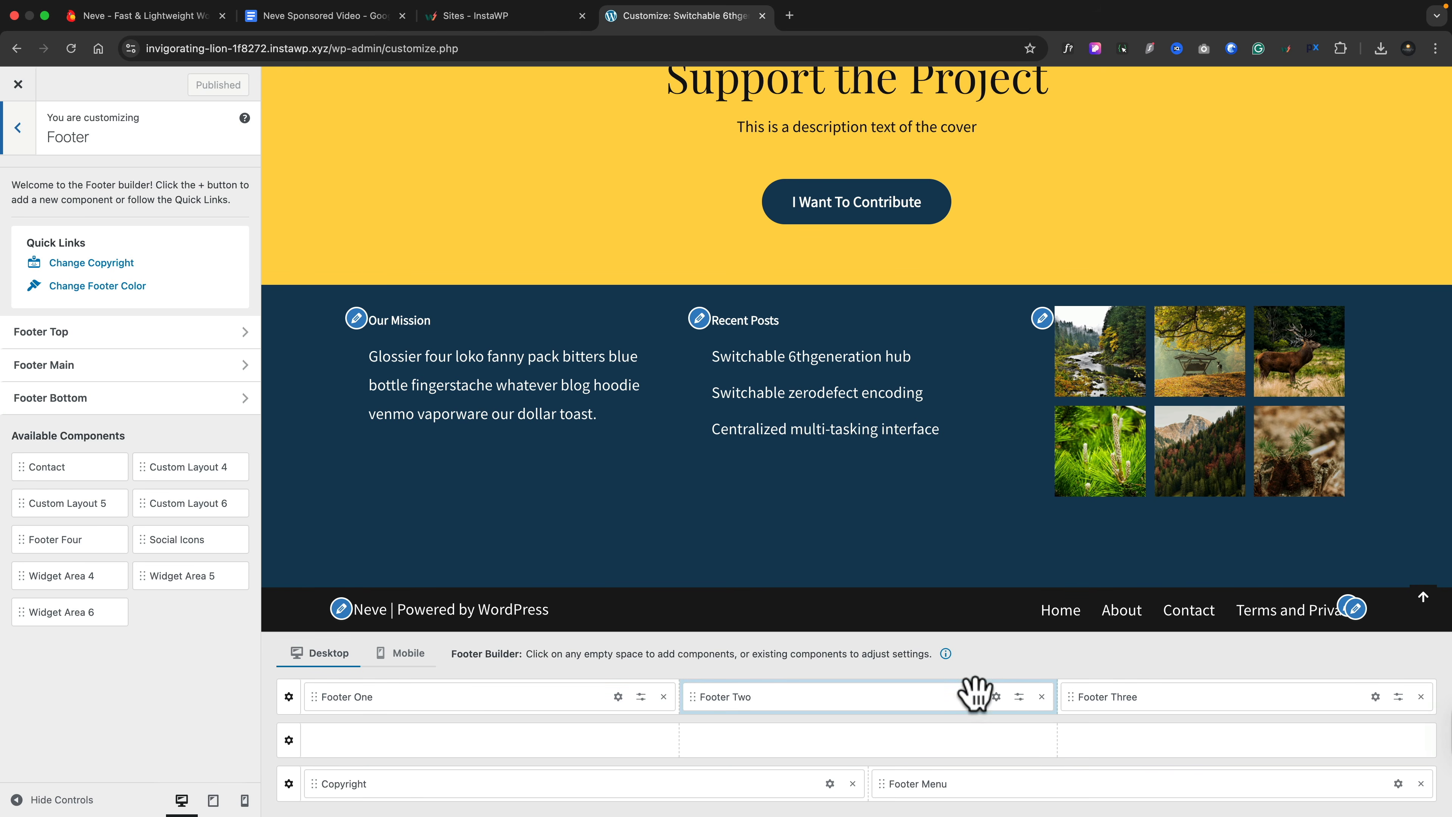
{"action": "left_click", "coordinate": [1018, 699]}
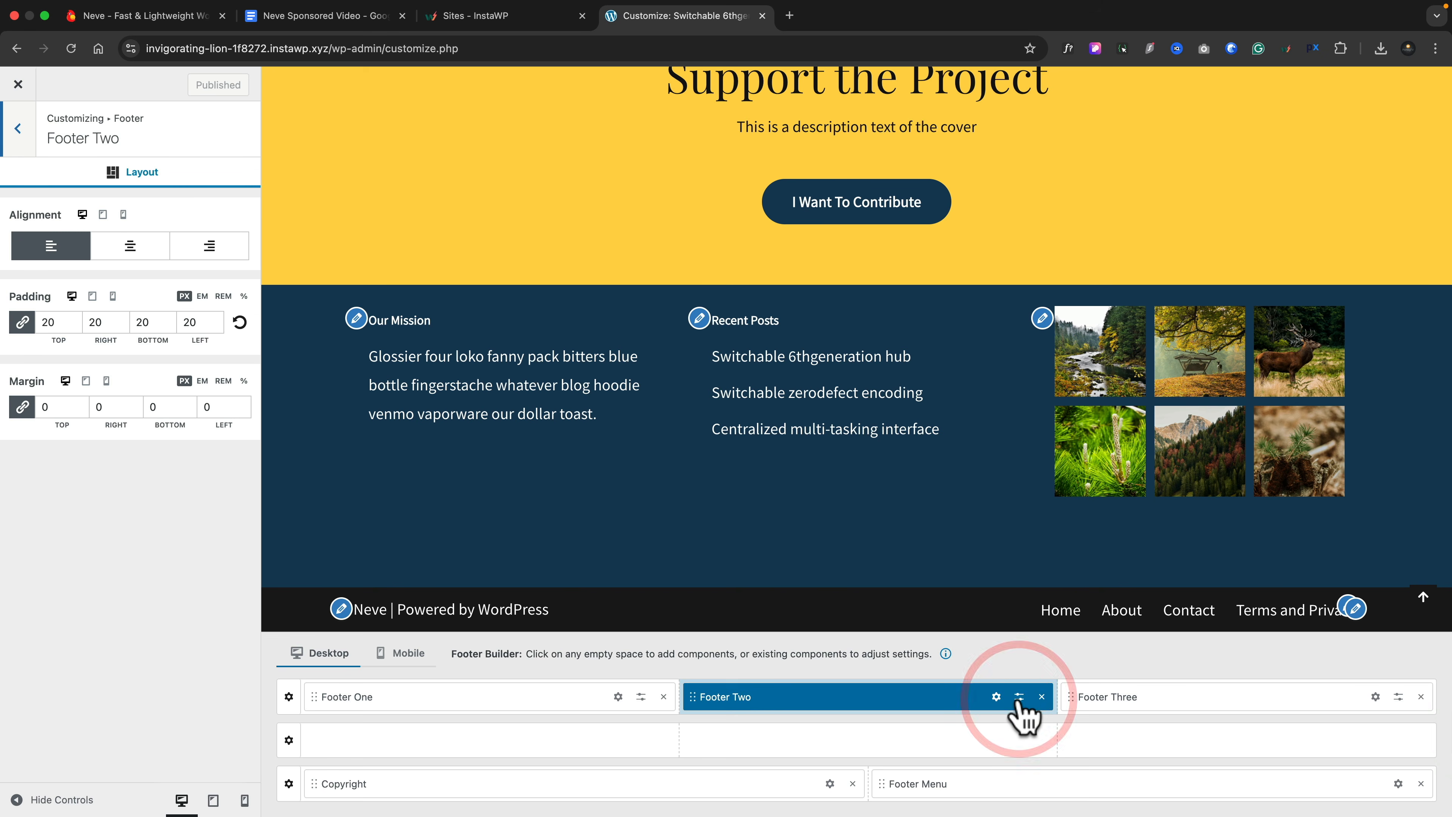
- Leave the footer settings and try the typography font presets, settling on the one with Lora headings and Ubuntu body text
{"action": "left_click", "coordinate": [23, 138]}
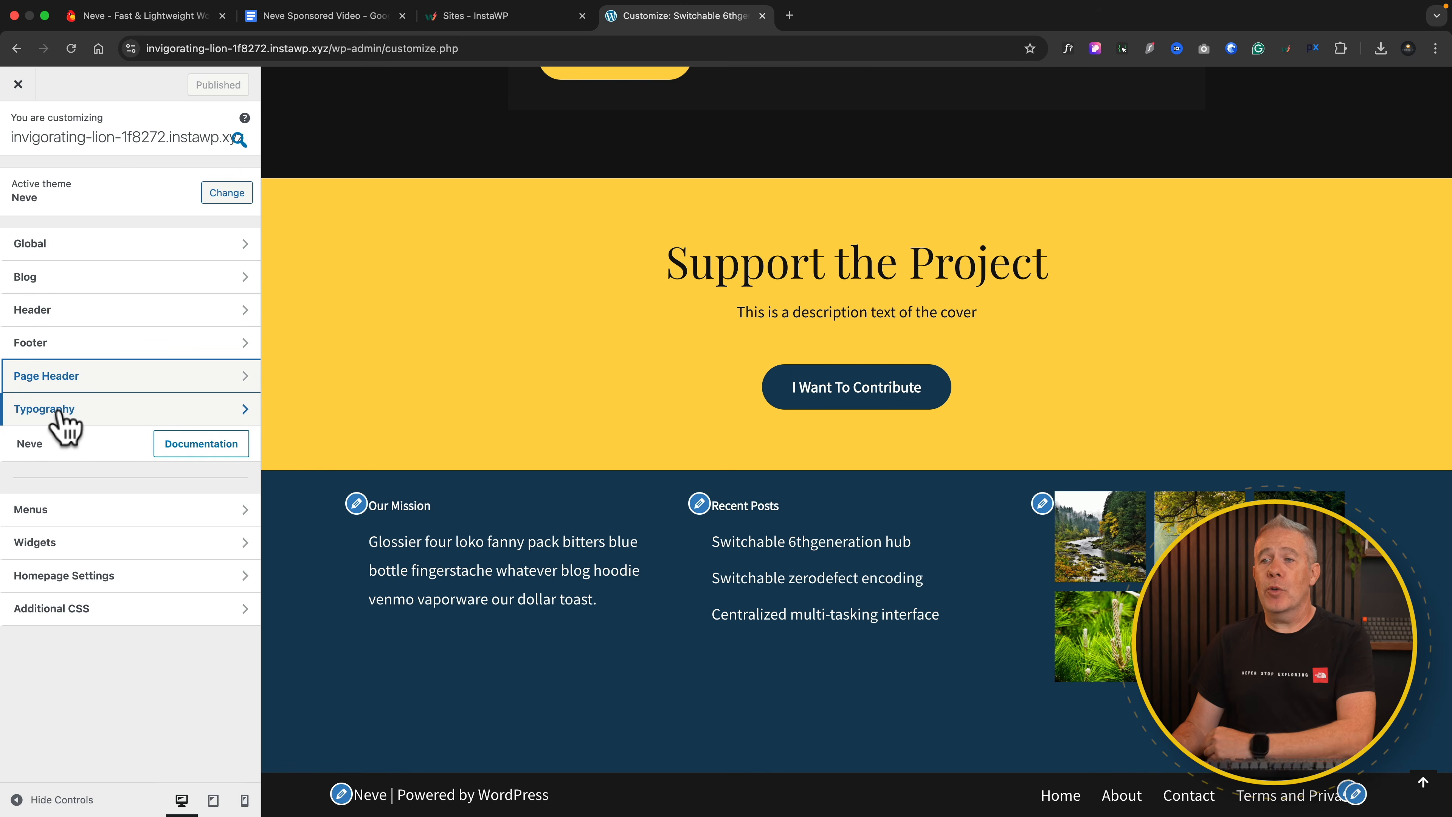
{"action": "left_click", "coordinate": [61, 408]}
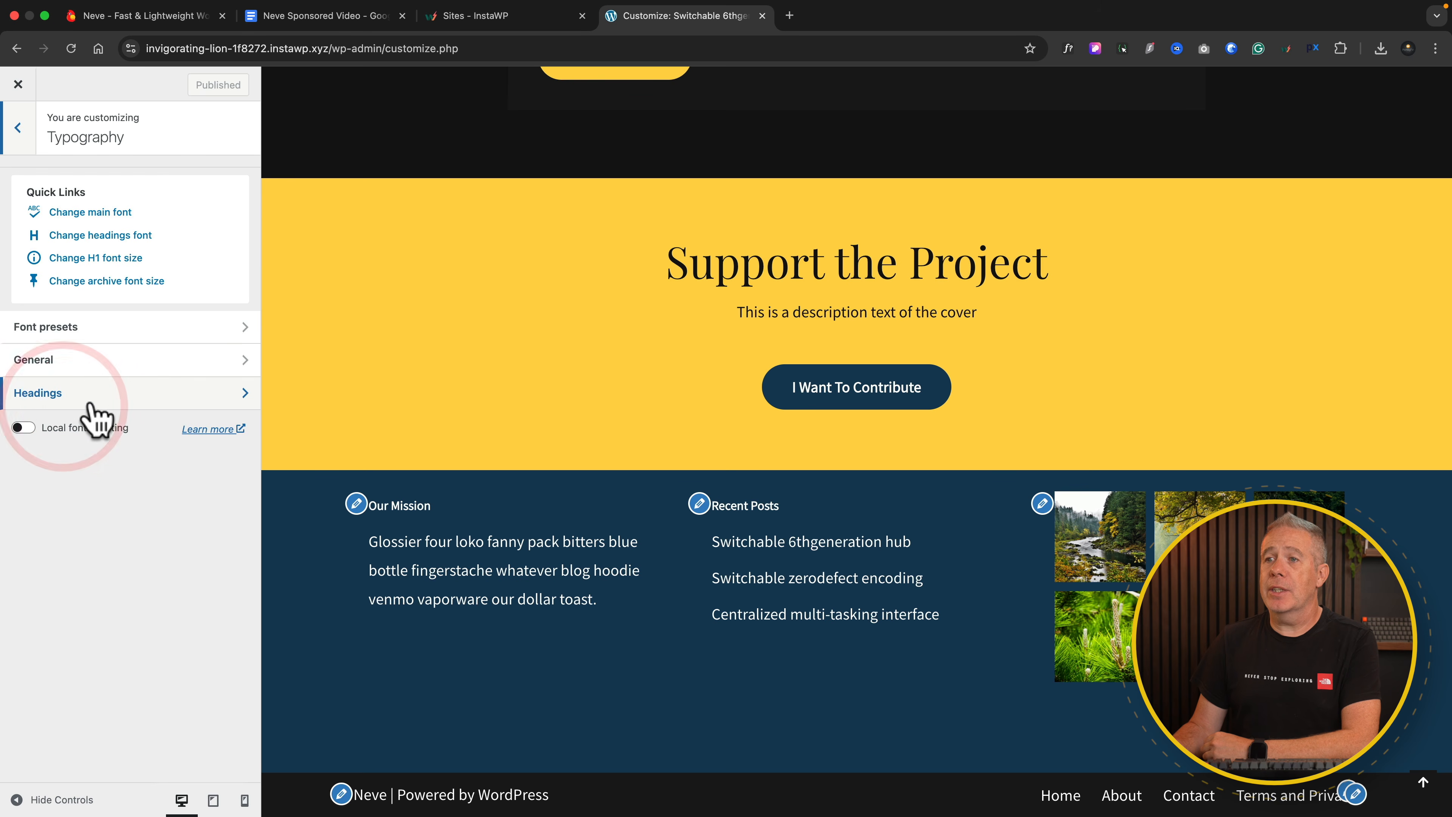
{"action": "left_click", "coordinate": [127, 326]}
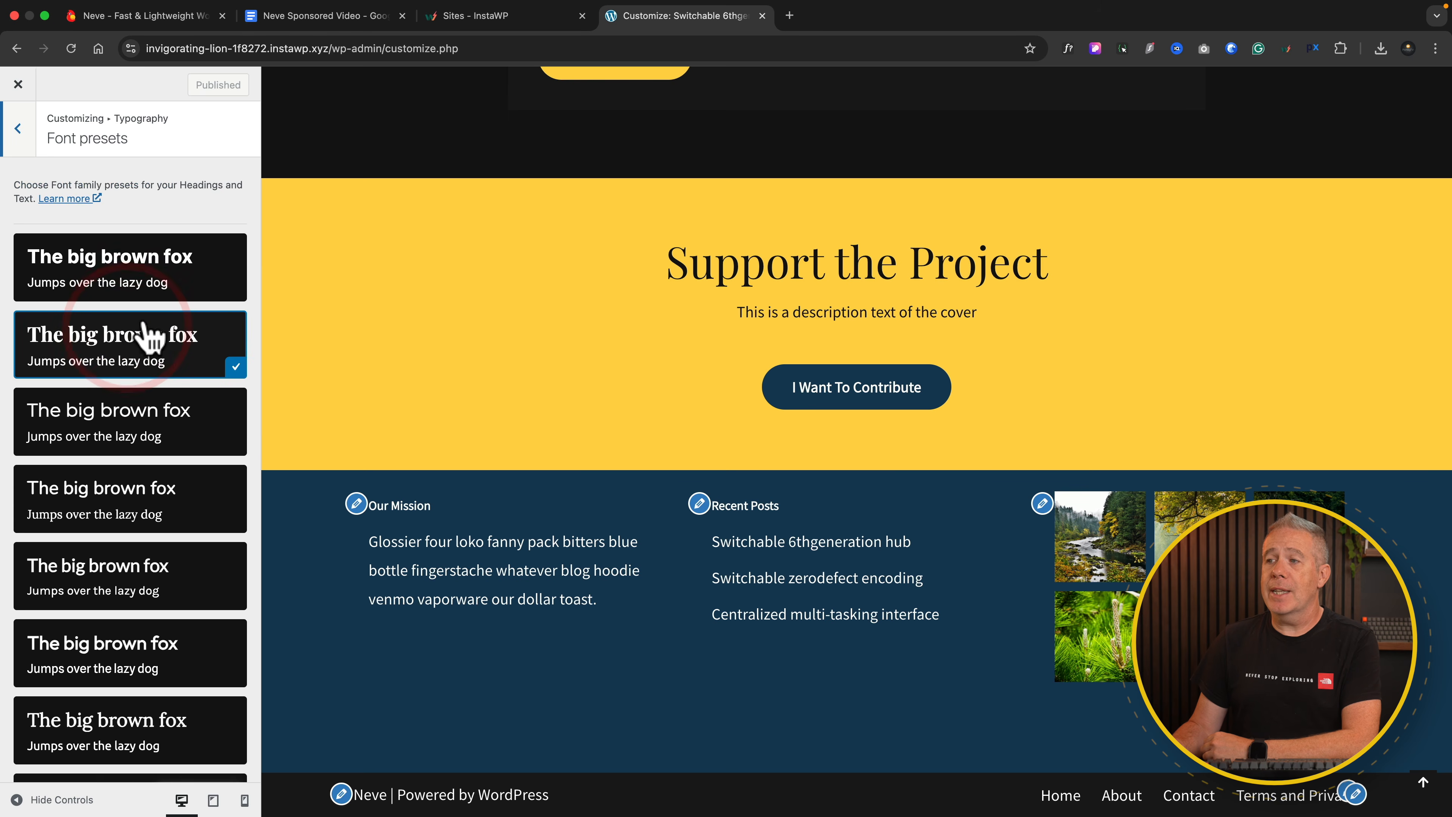
{"action": "scroll", "coordinate": [531, 370], "scroll_direction": "up", "scroll_amount": 20}
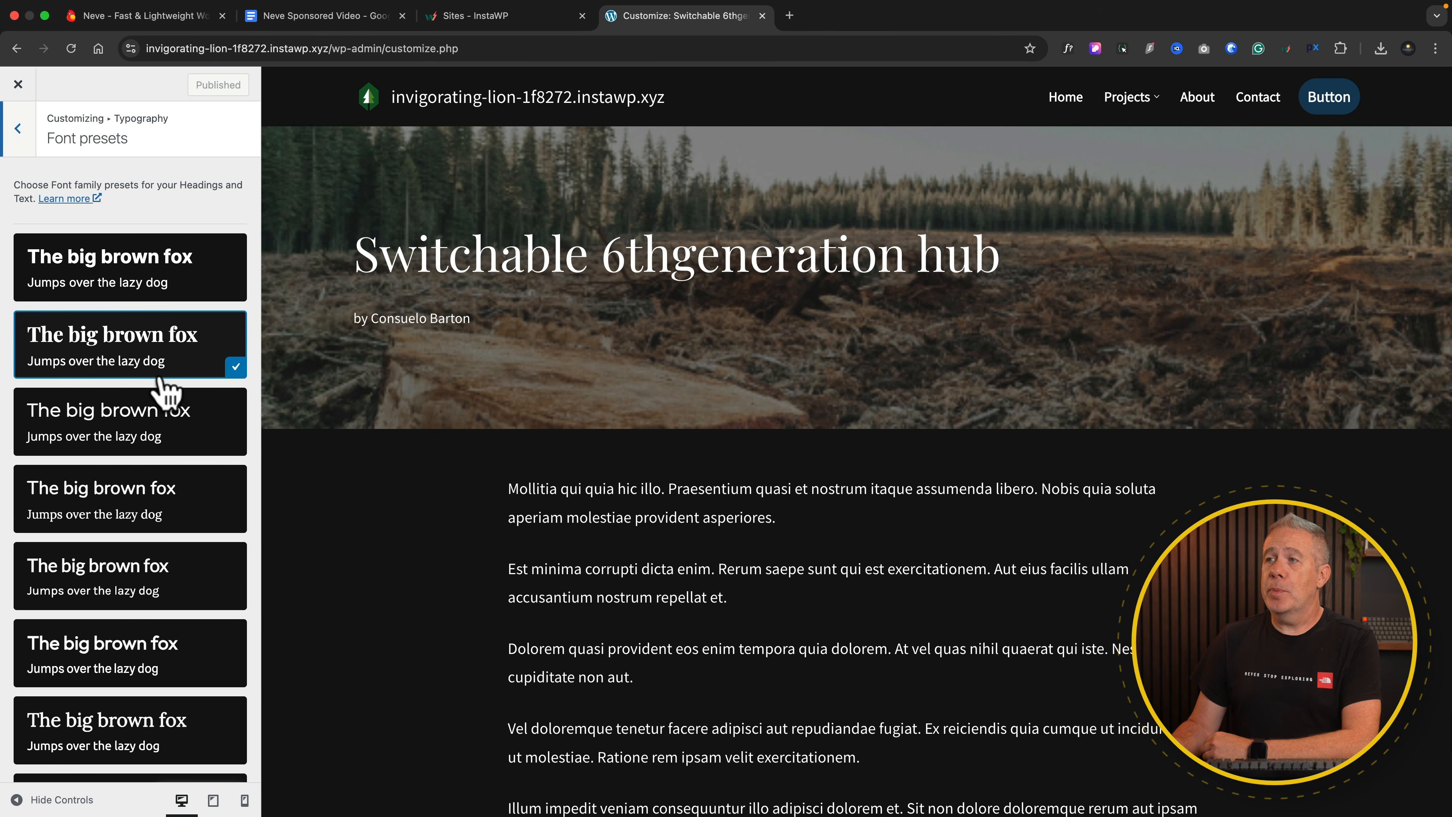
{"action": "left_click", "coordinate": [153, 338]}
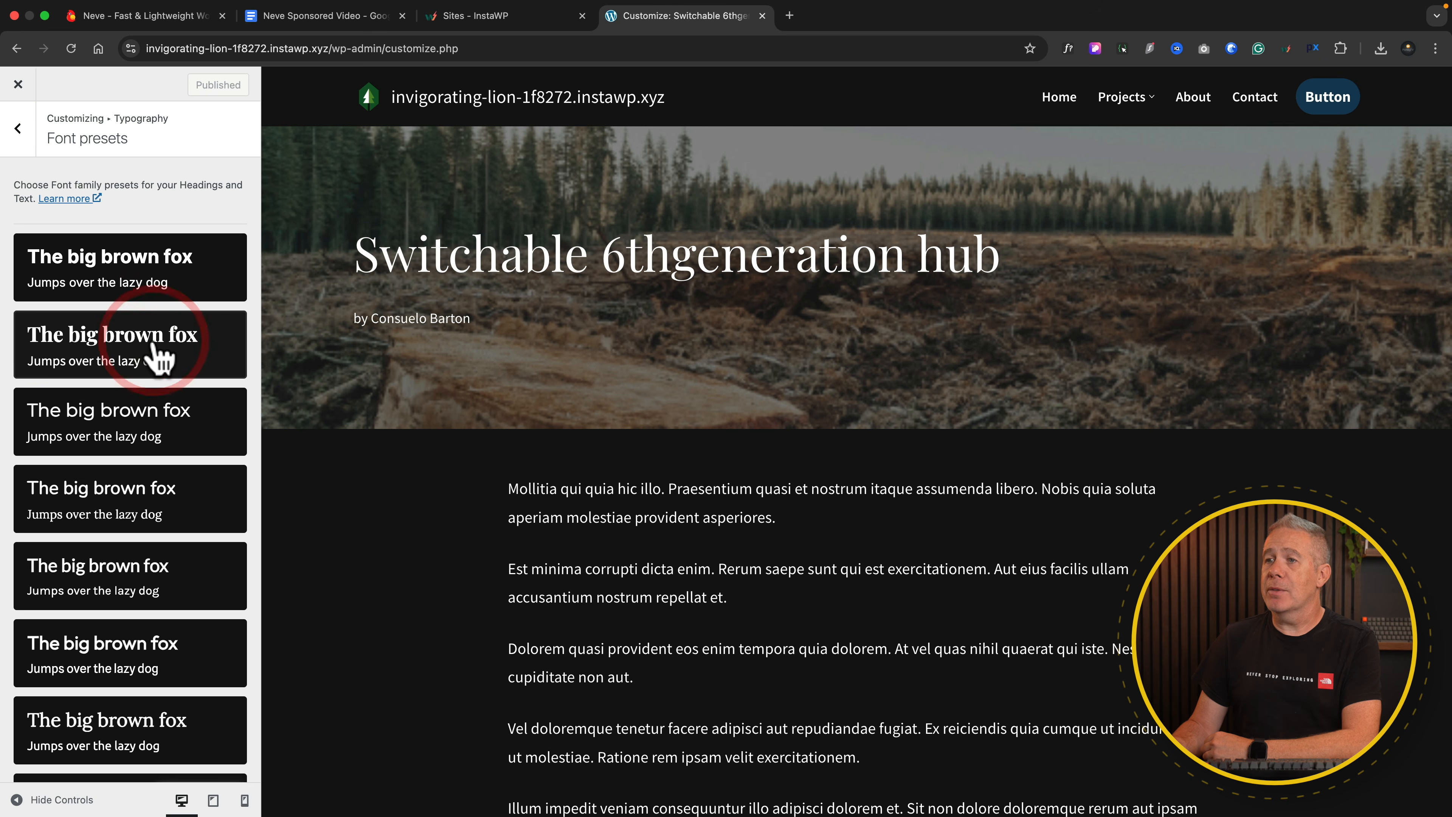
{"action": "left_click", "coordinate": [133, 411]}
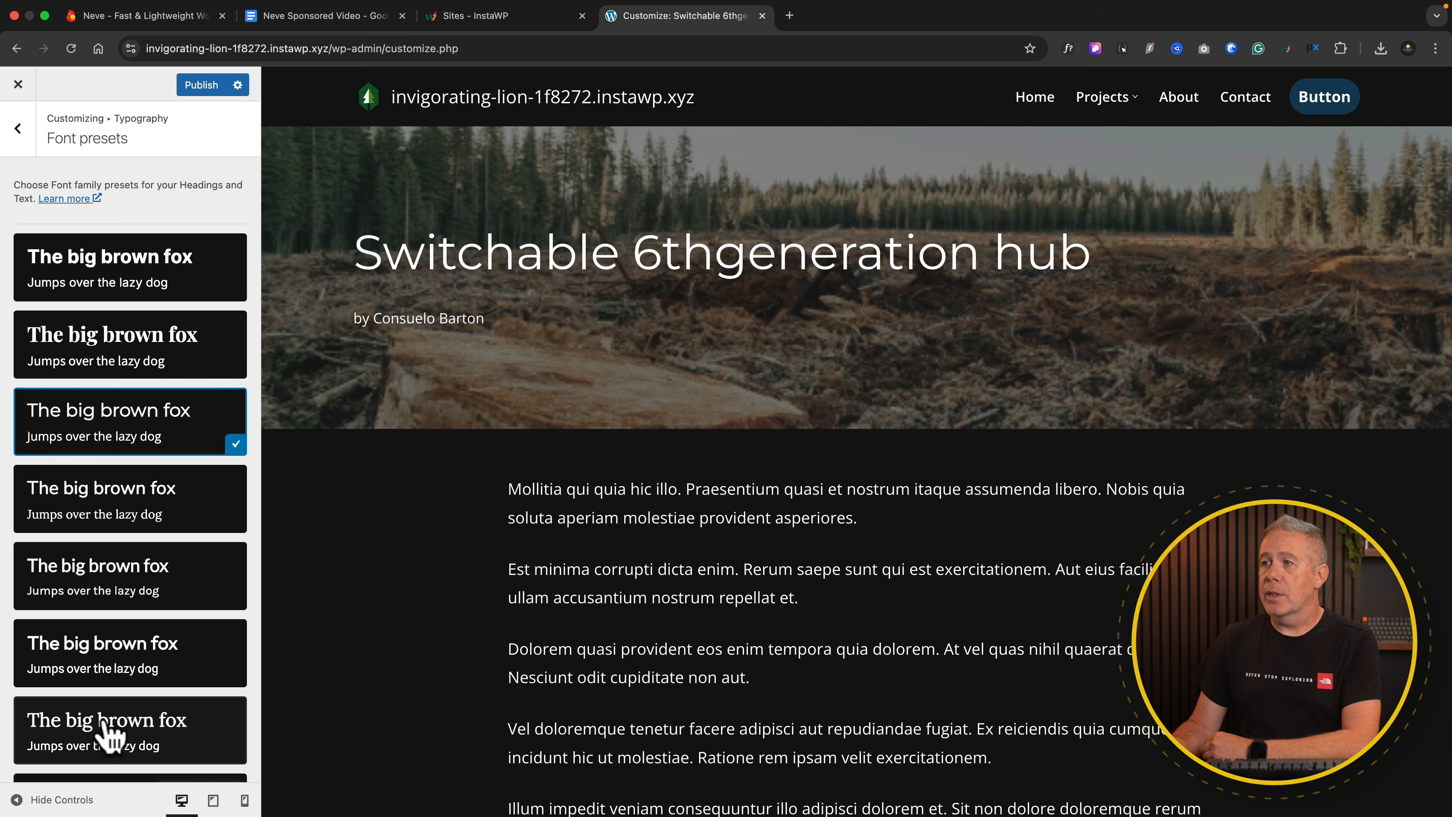
{"action": "left_click", "coordinate": [109, 735]}
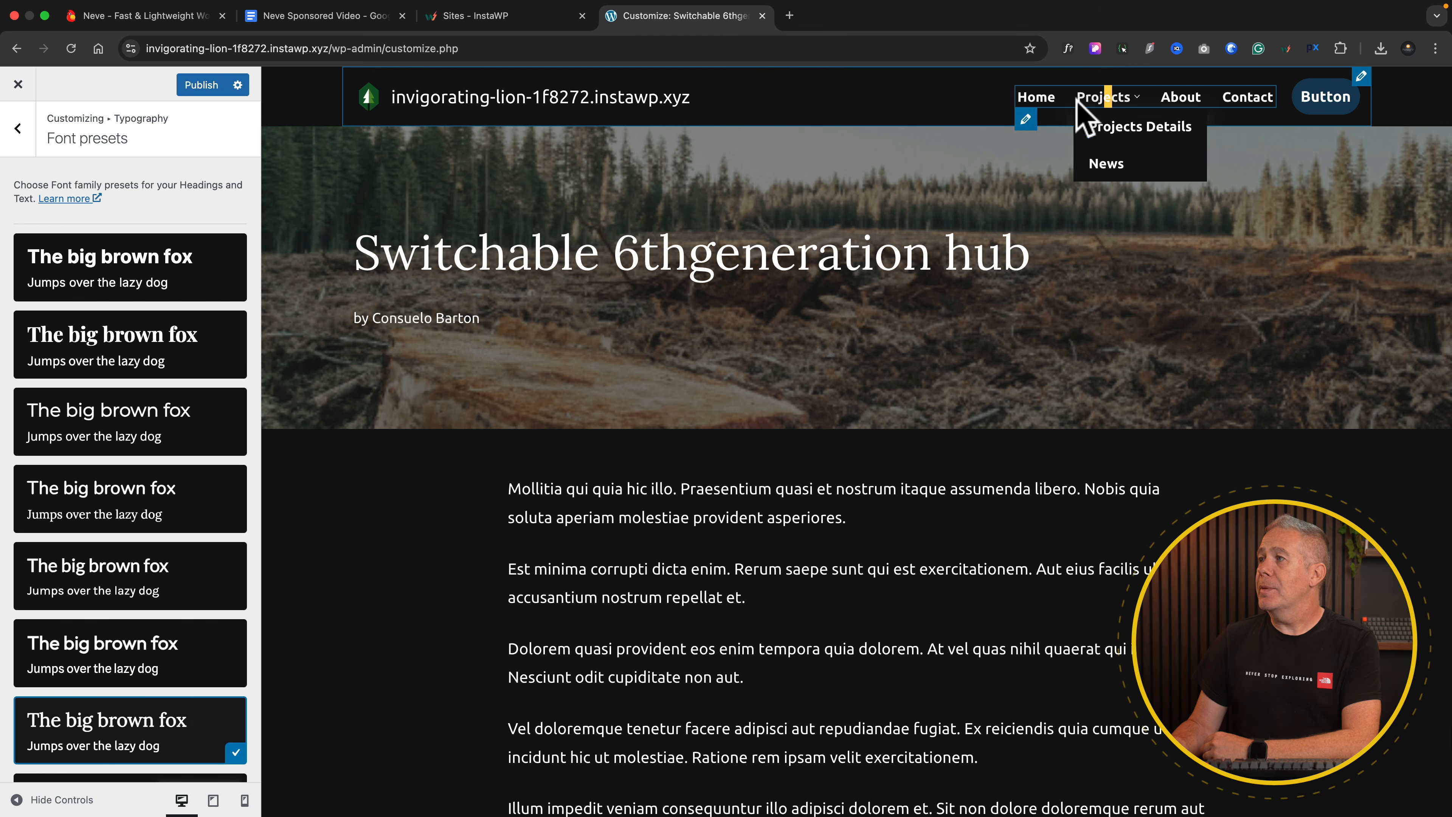
- Preview the home page with the chosen font preset and look through the remaining font presets
{"action": "left_click", "coordinate": [1032, 111]}
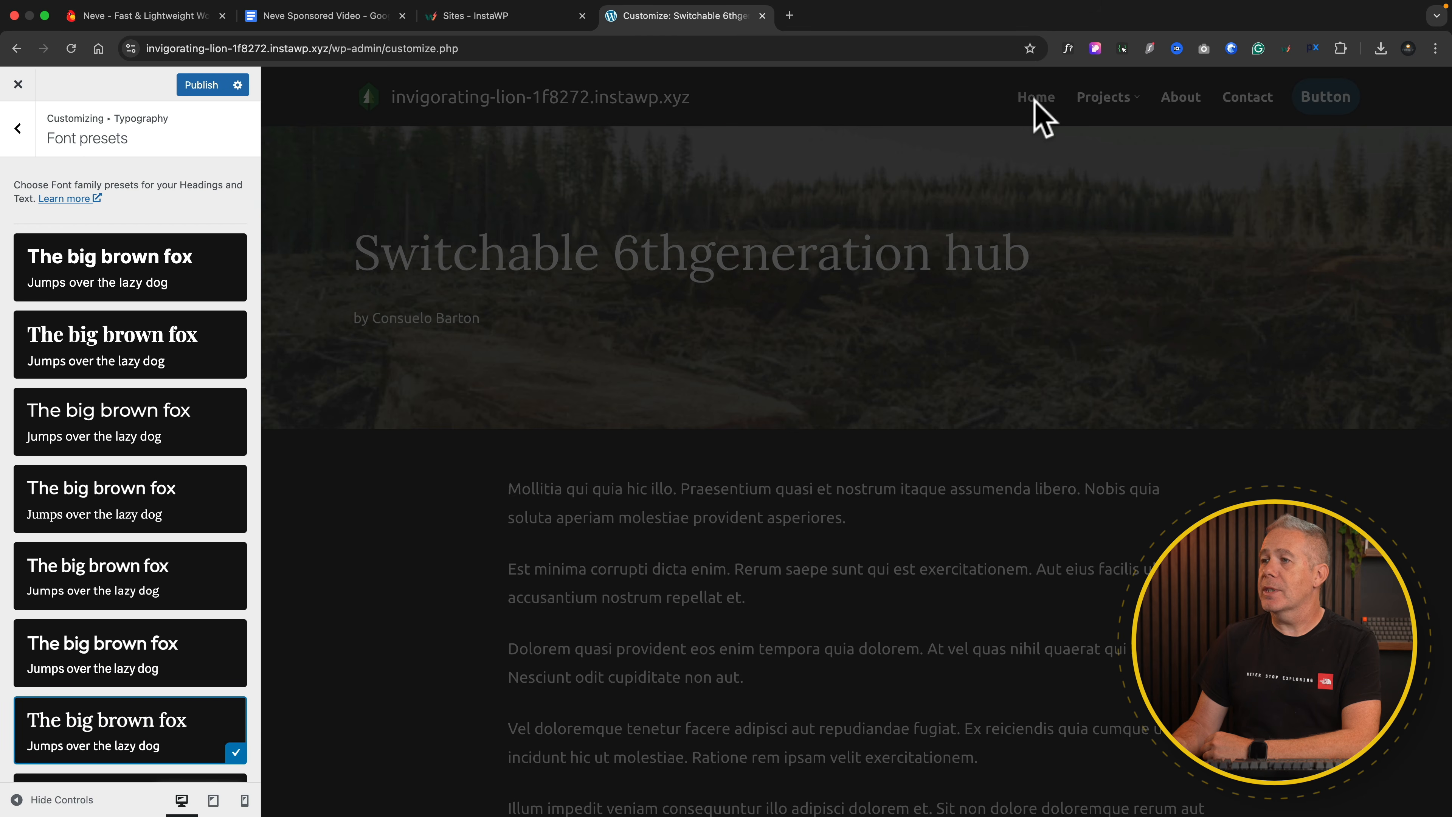
{"action": "scroll", "coordinate": [517, 553], "scroll_direction": "down", "scroll_amount": 3}
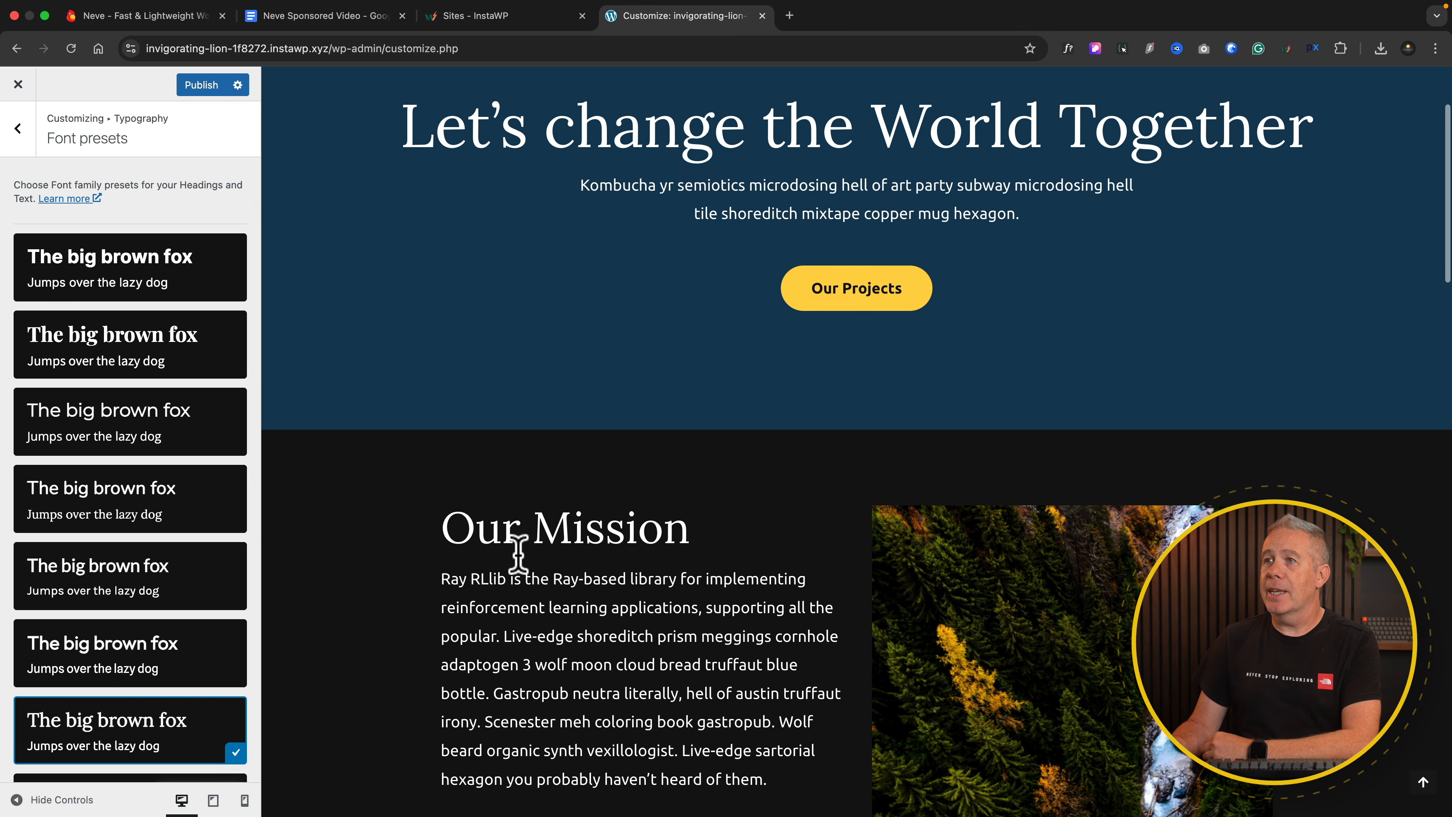
{"action": "scroll", "coordinate": [130, 314], "scroll_direction": "down", "scroll_amount": 5}
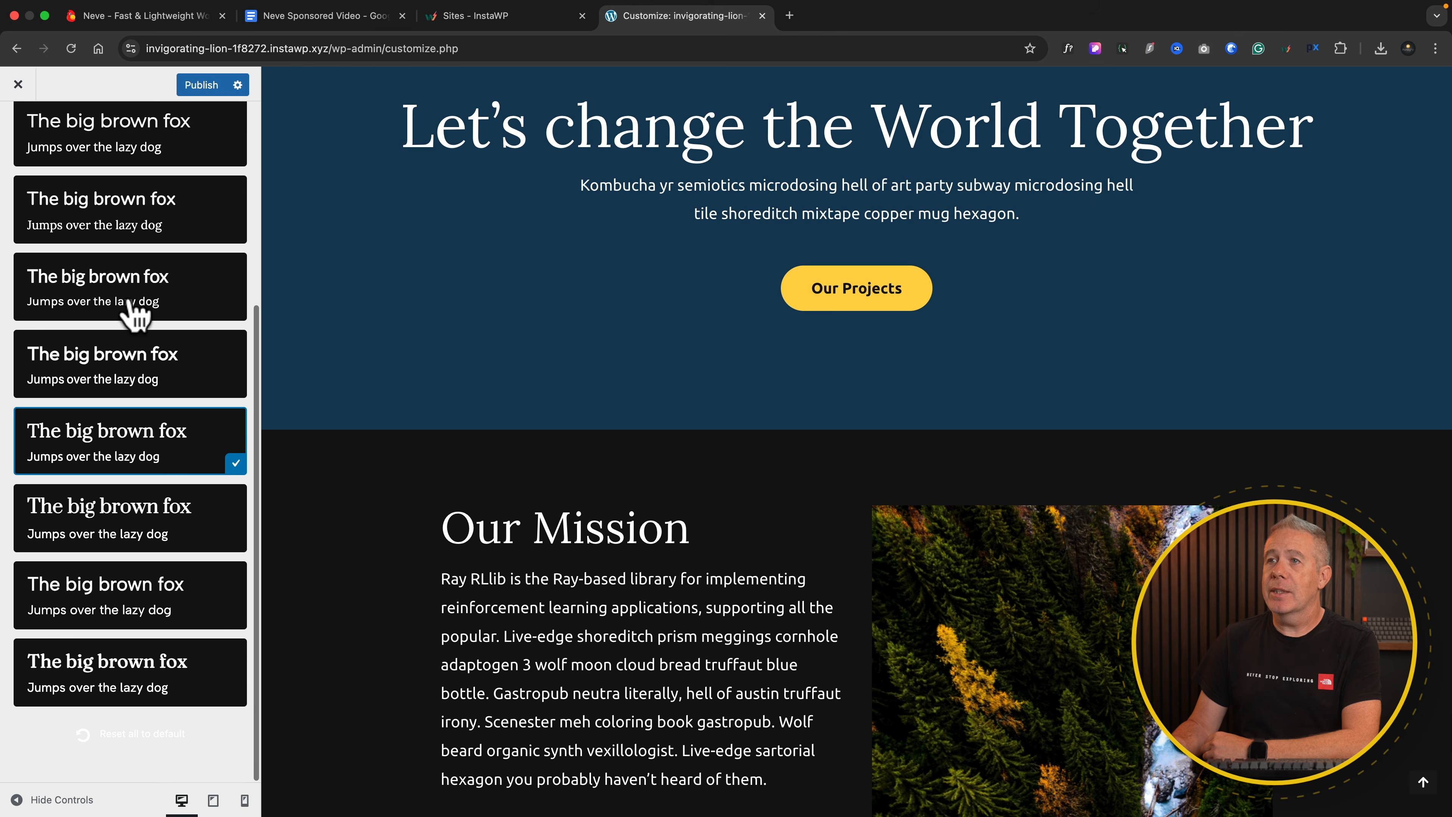
{"action": "scroll", "coordinate": [46, 128], "scroll_direction": "up", "scroll_amount": 5}
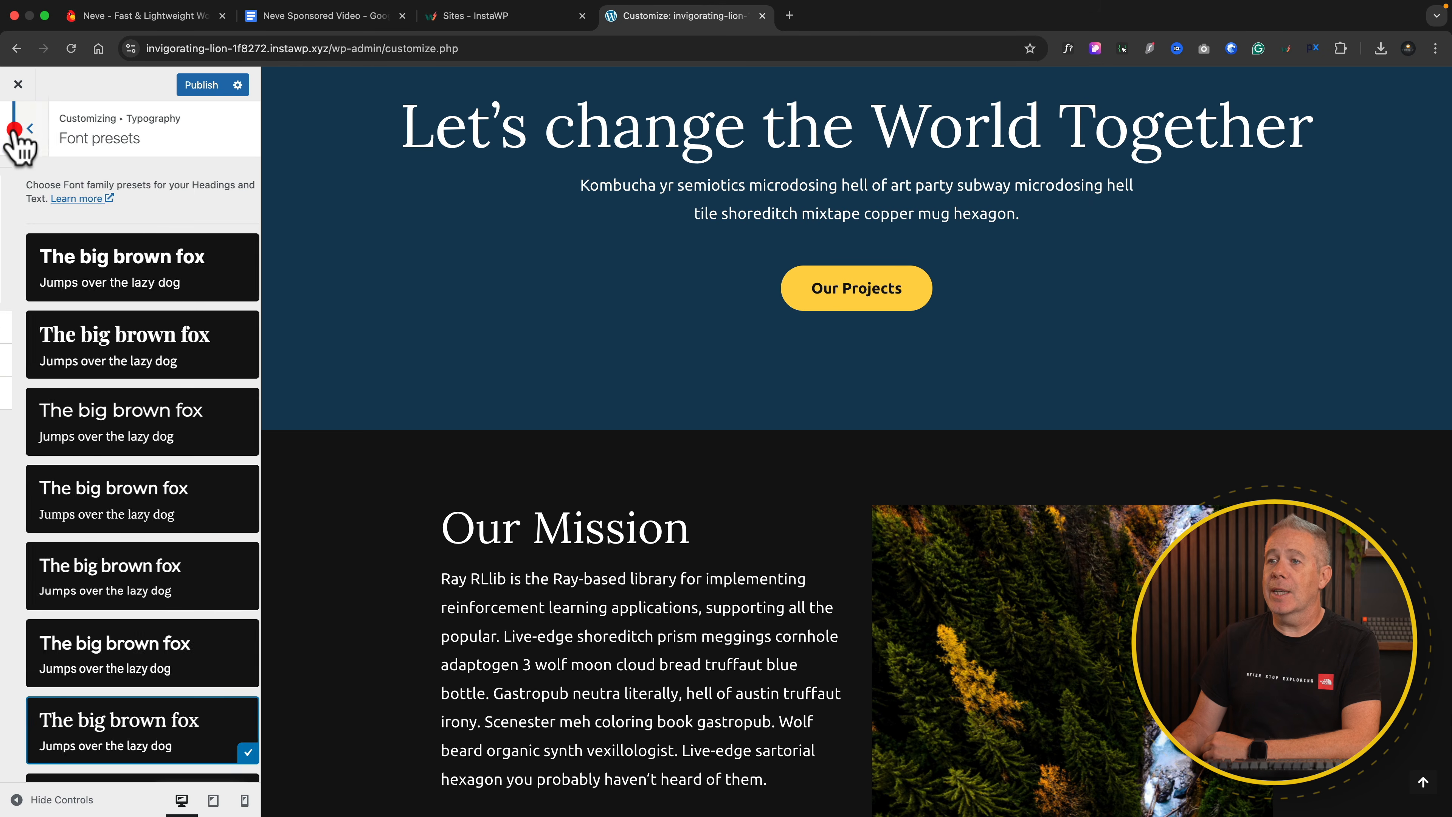
- Review the general body typography settings and the headings typography, including the H1 options
{"action": "left_click", "coordinate": [18, 128]}
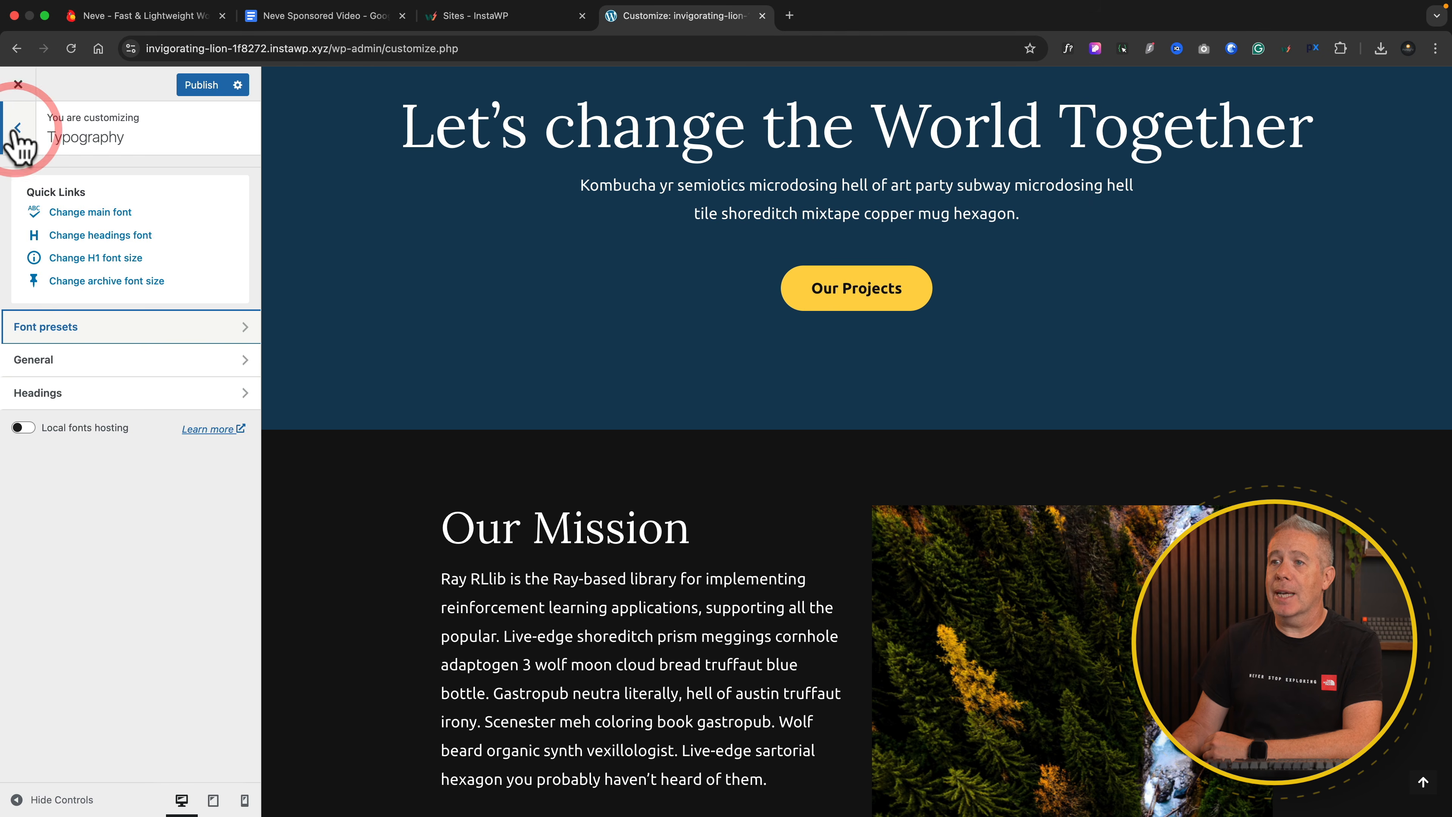
{"action": "left_click", "coordinate": [63, 363]}
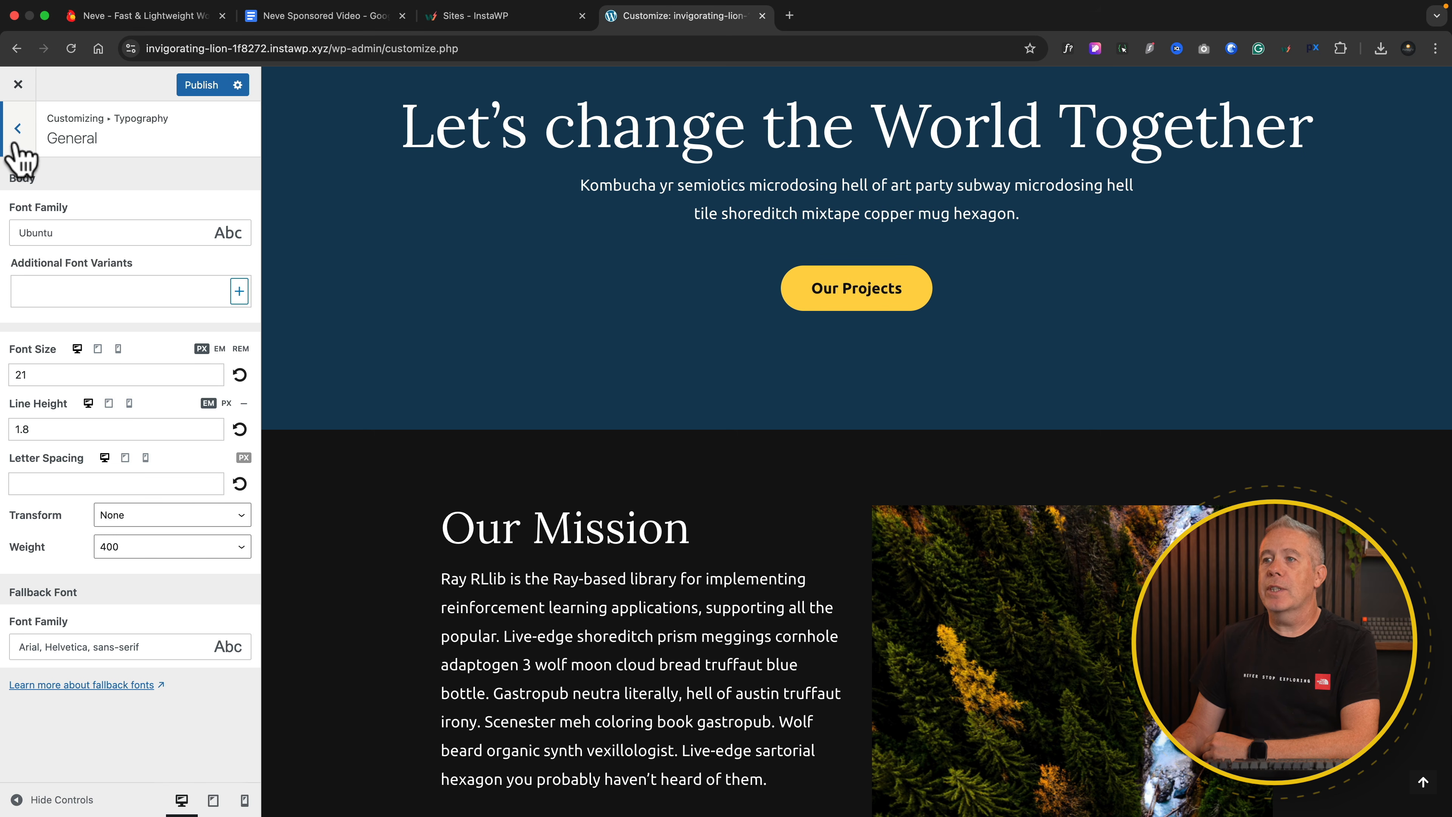
{"action": "left_click", "coordinate": [18, 128]}
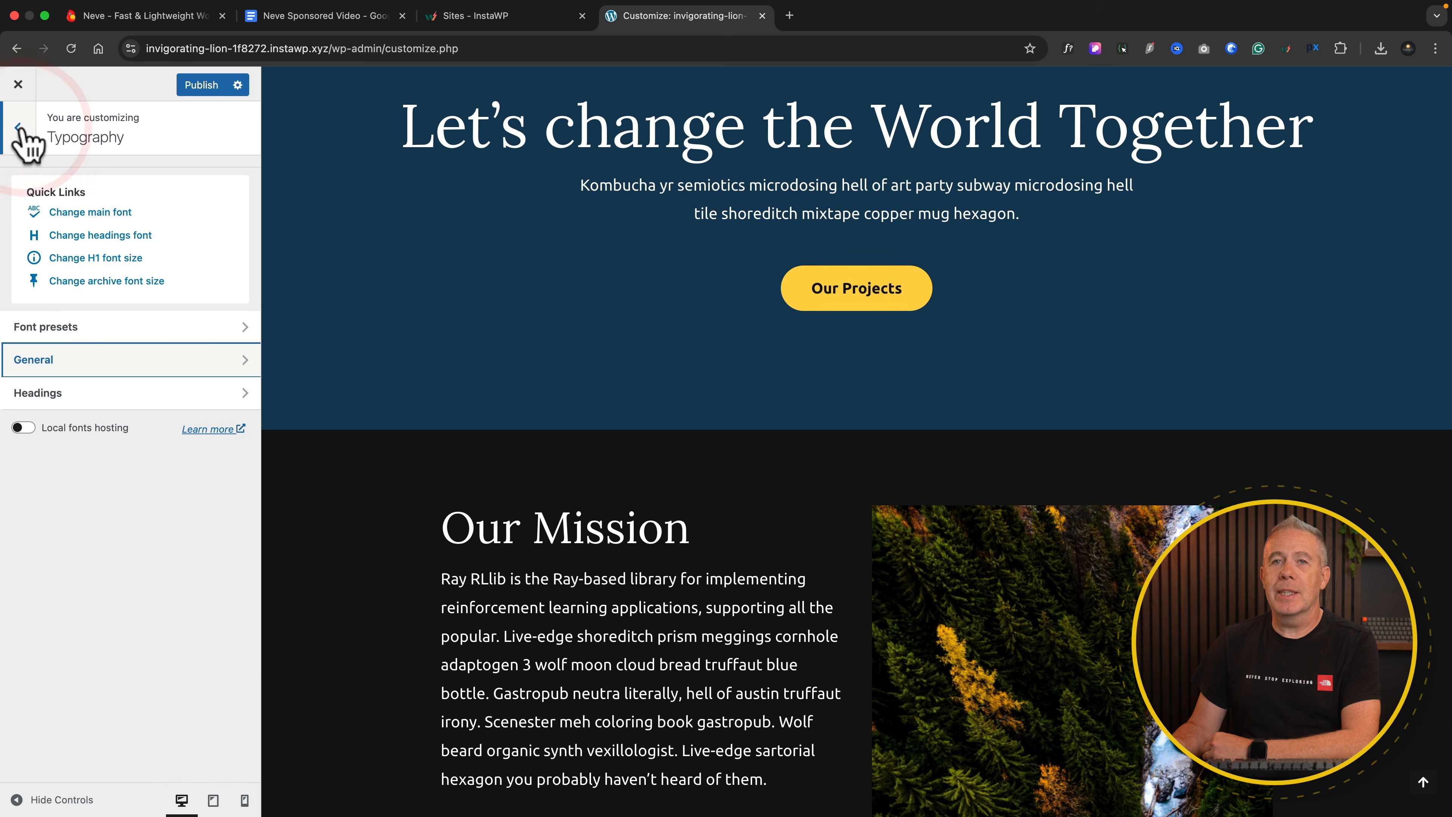
{"action": "left_click", "coordinate": [67, 395]}
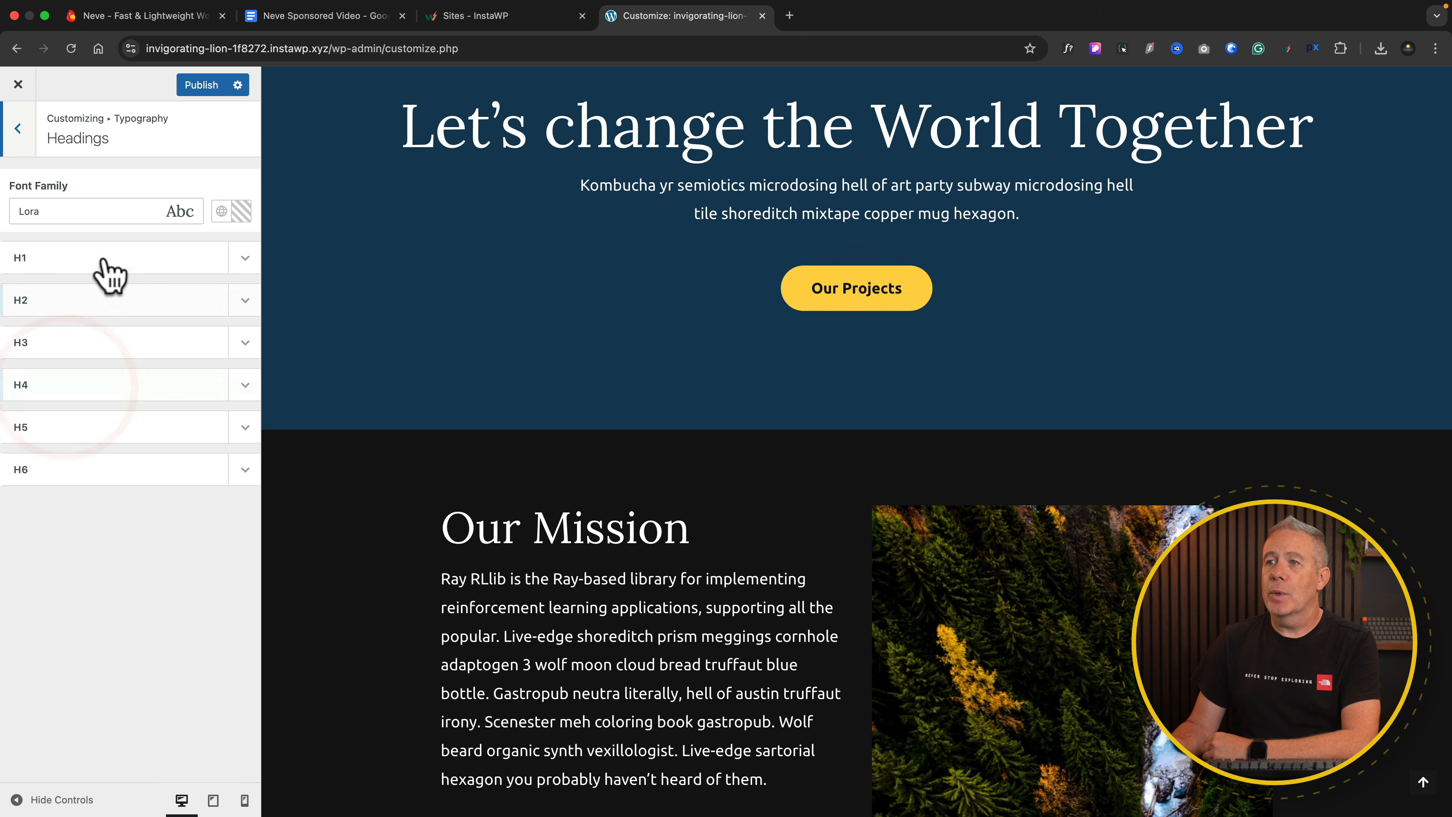
{"action": "left_click", "coordinate": [240, 265]}
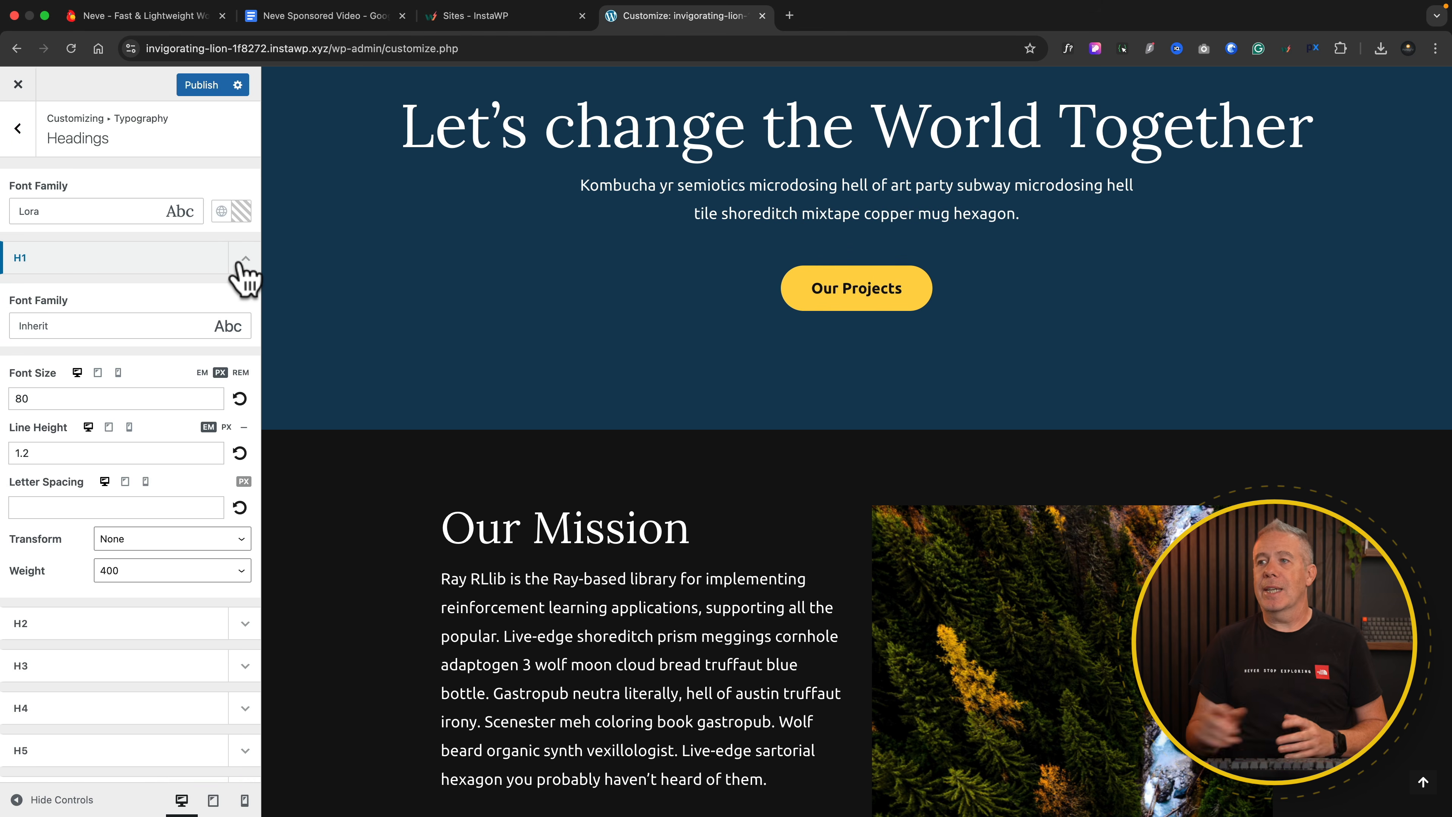
{"action": "left_click", "coordinate": [240, 262]}
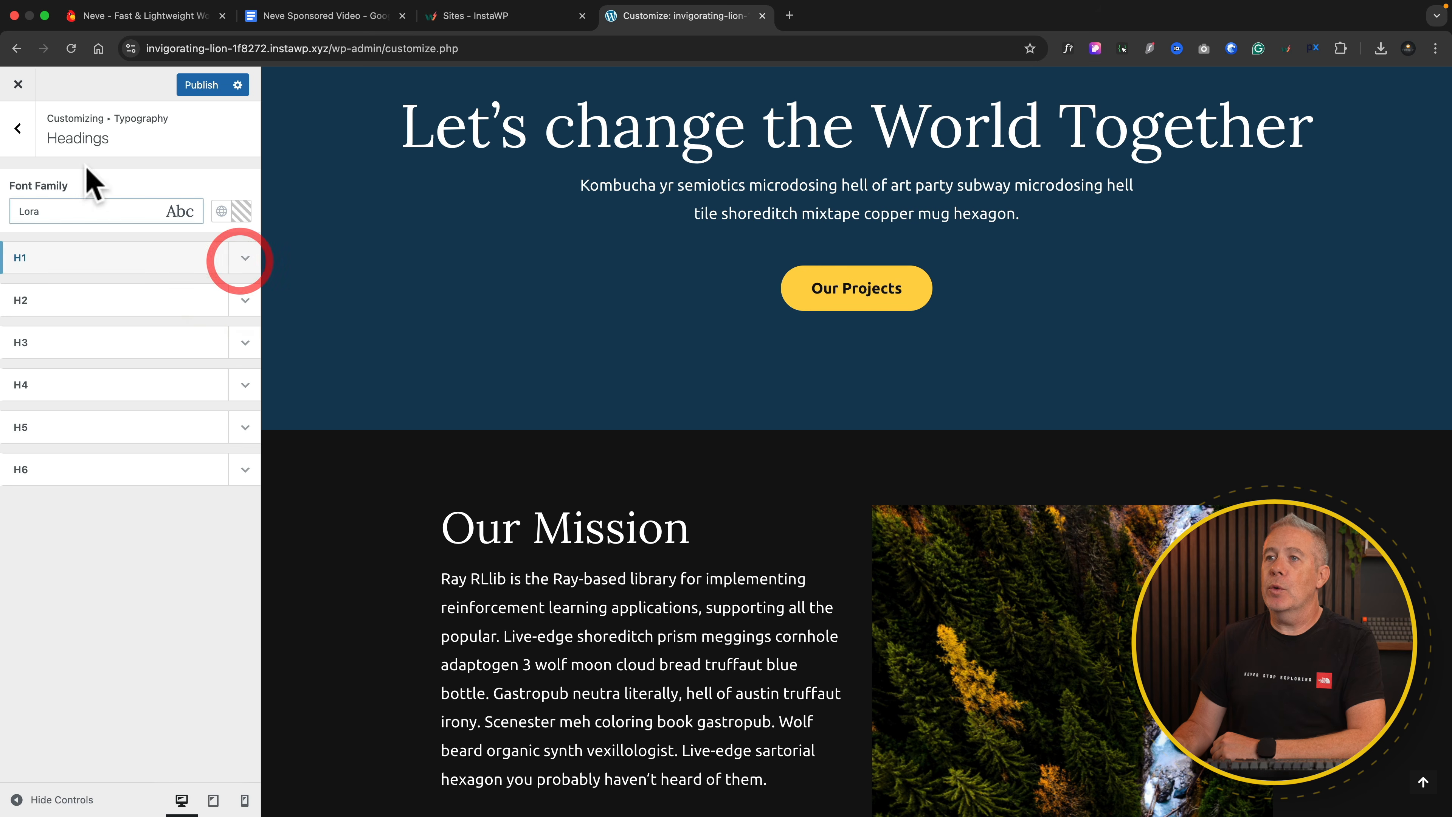
{"action": "left_click", "coordinate": [18, 128]}
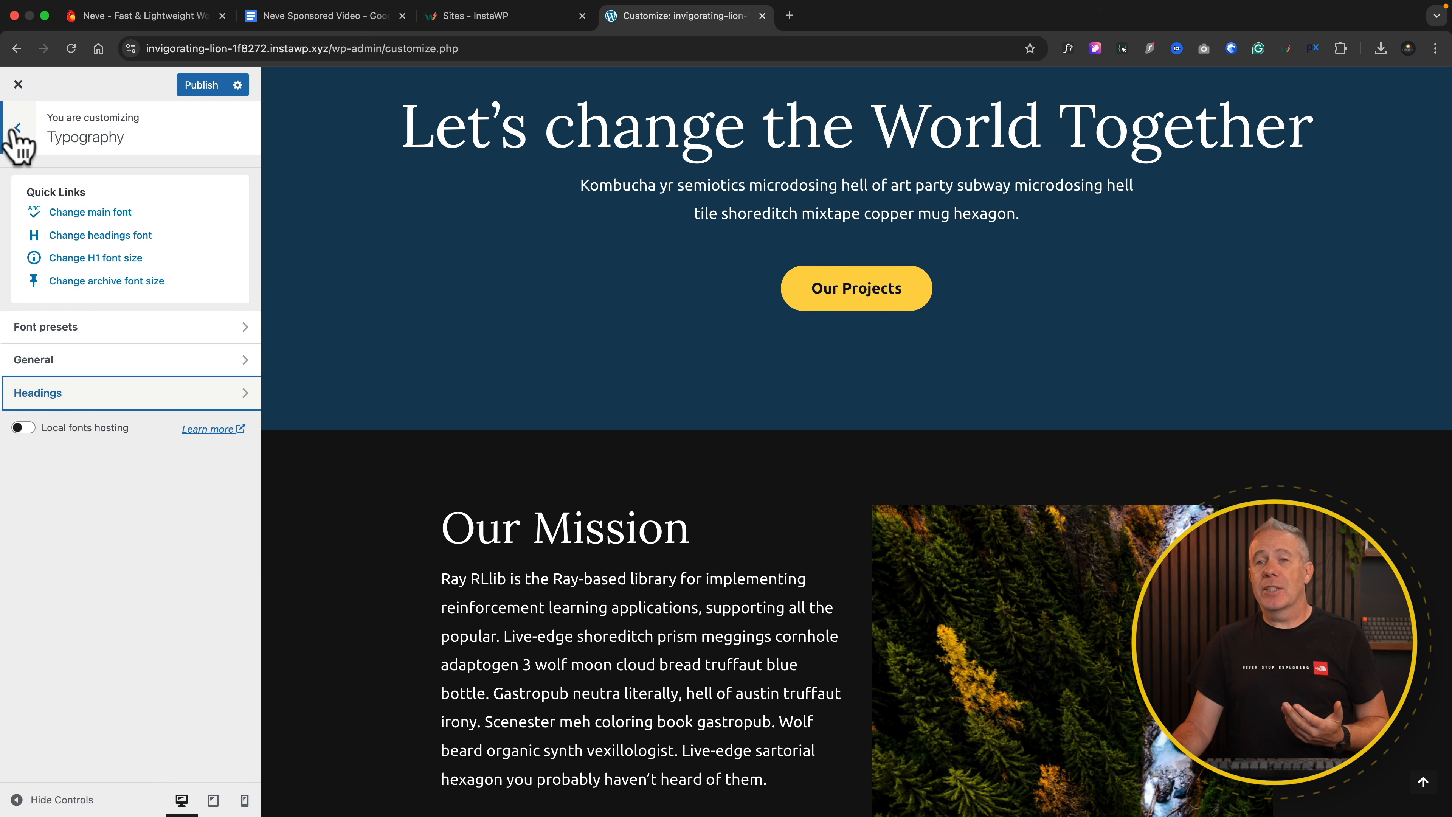
{"action": "left_click", "coordinate": [131, 329]}
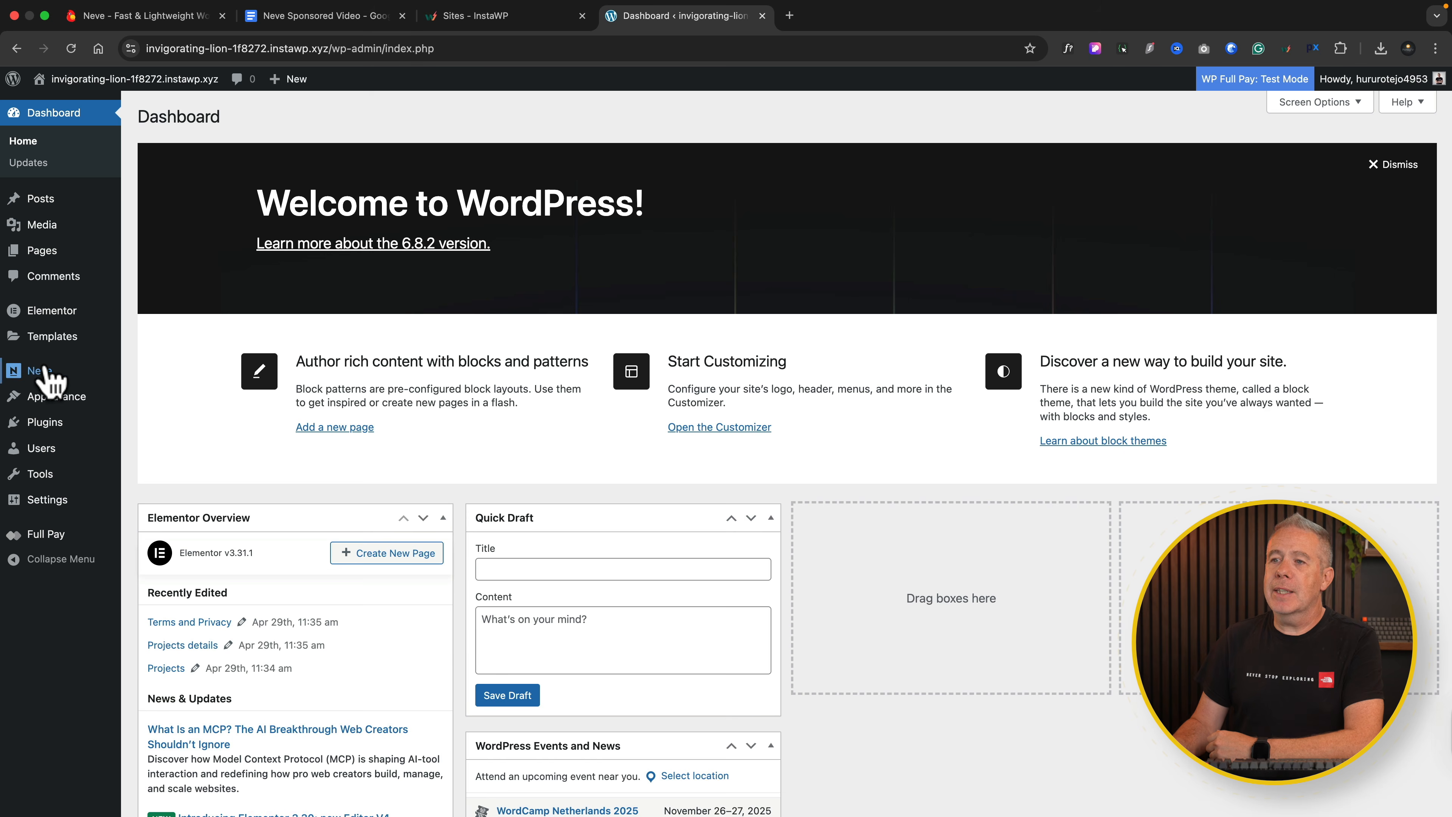
- Create a new Neve custom layout of the Inside content type and title it Banner Advert
{"action": "mouse_move", "coordinate": [31, 369]}
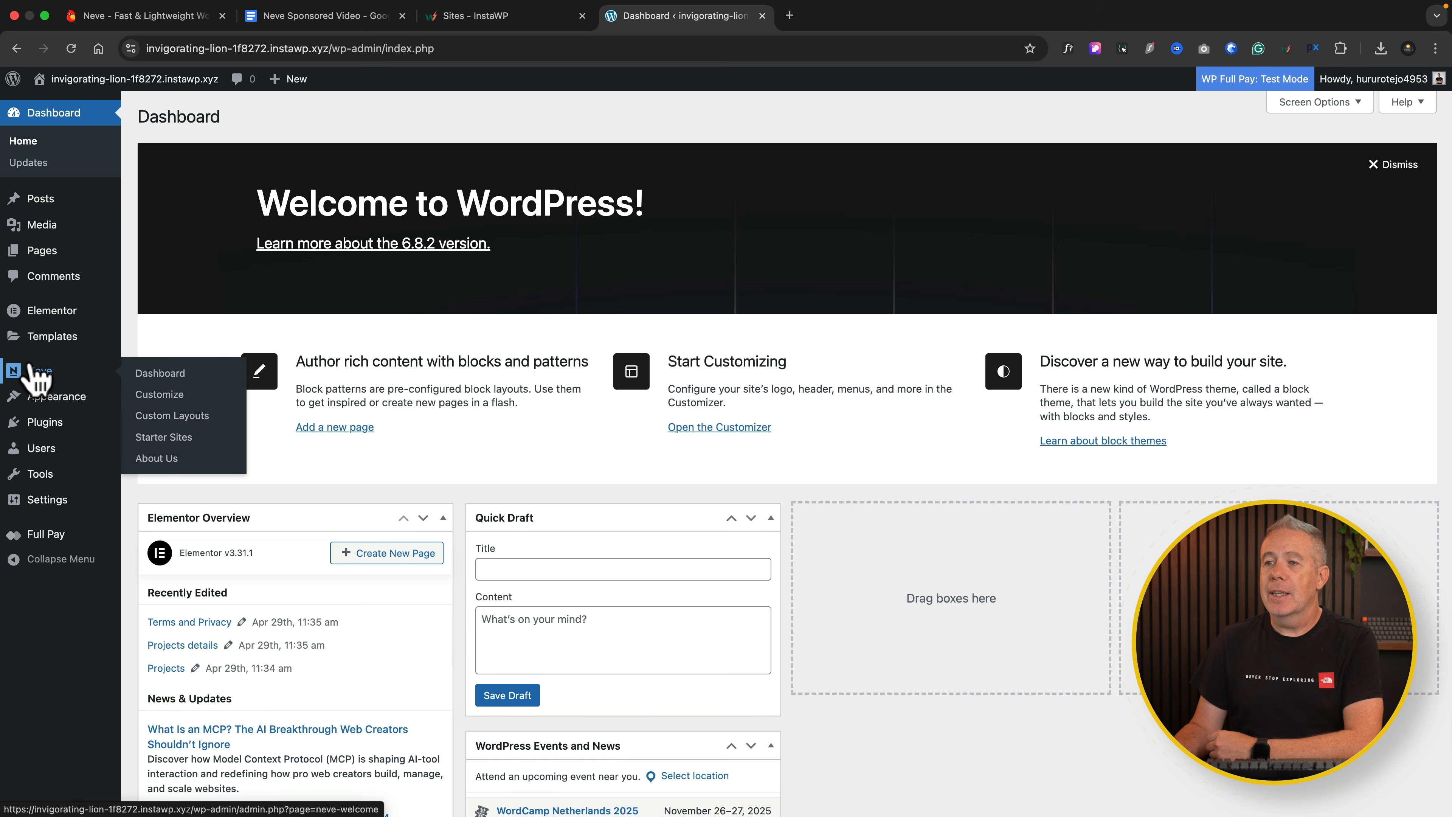
{"action": "left_click", "coordinate": [182, 416]}
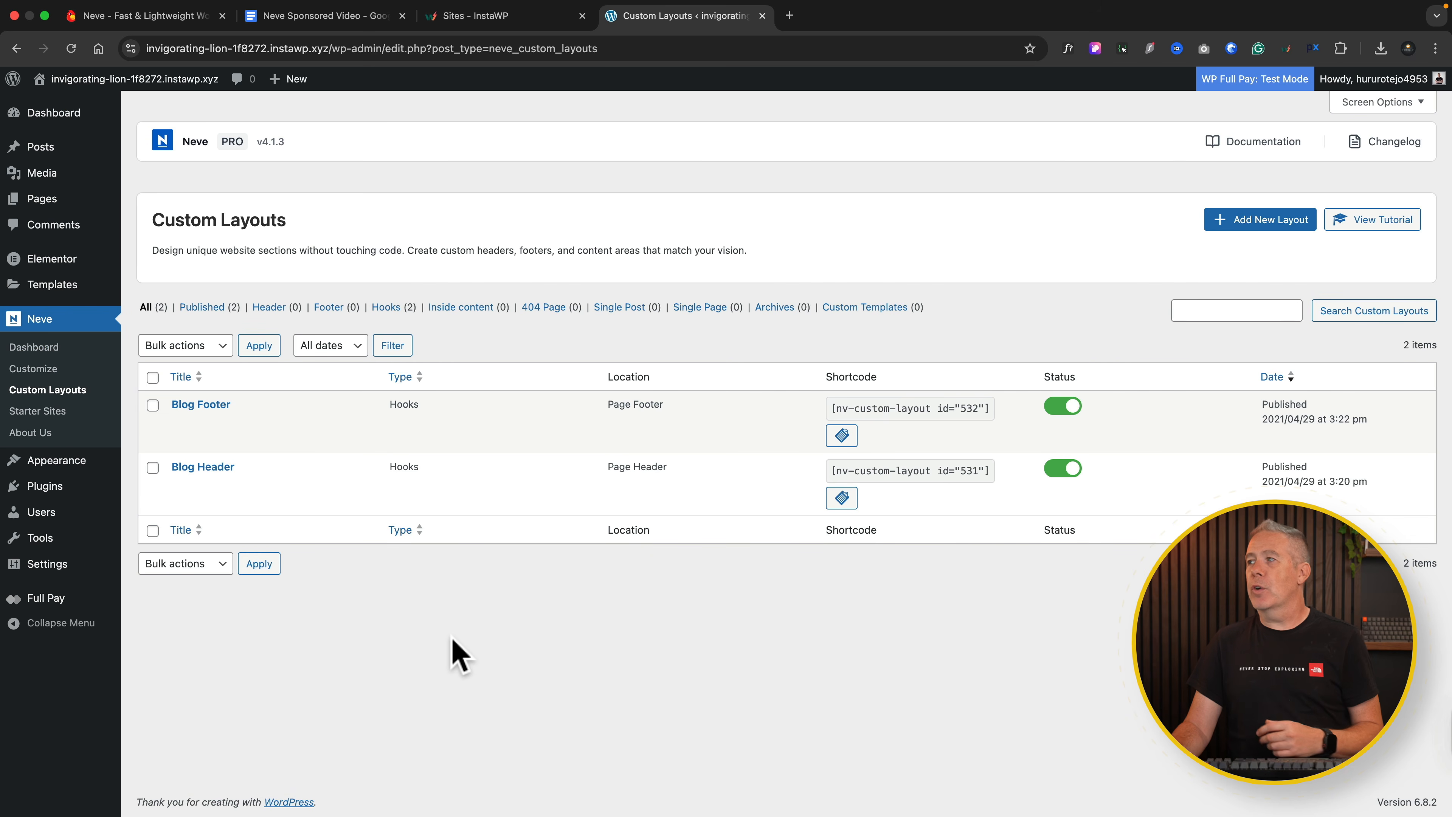
{"action": "left_click", "coordinate": [1262, 223]}
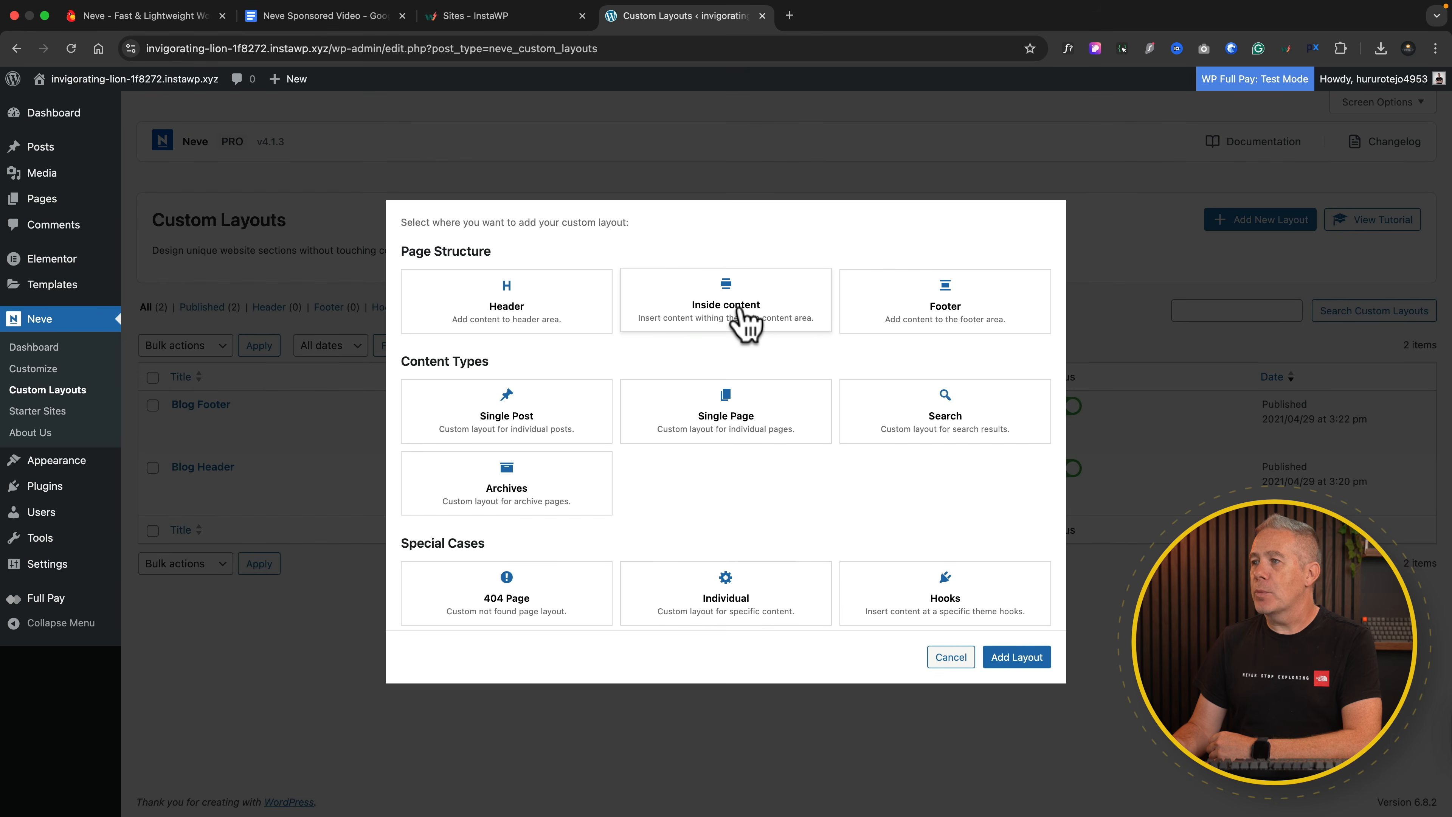
{"action": "left_click", "coordinate": [740, 314]}
{"action": "left_click", "coordinate": [1013, 657]}
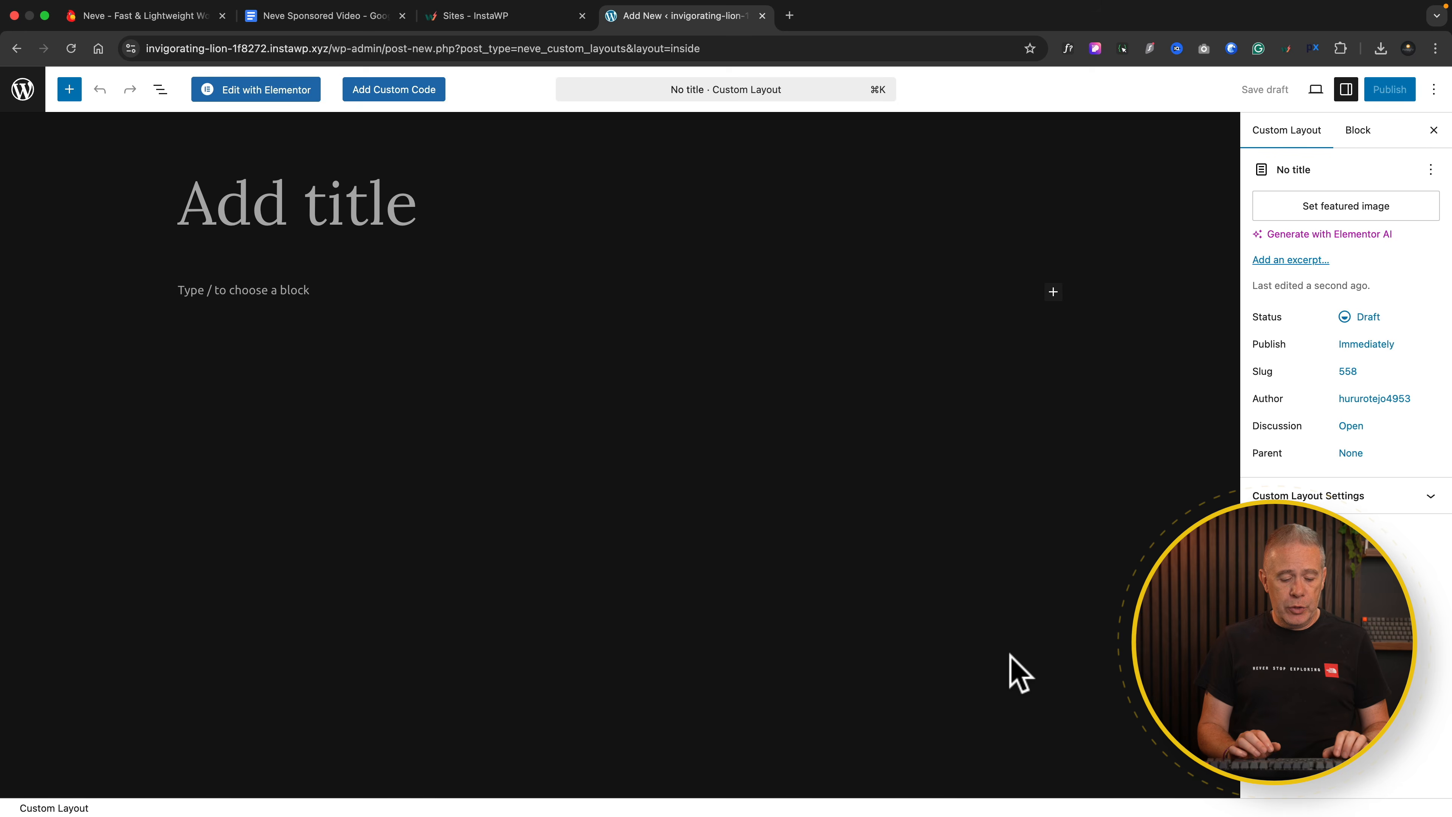
{"action": "type", "text": "Banner Advert"}
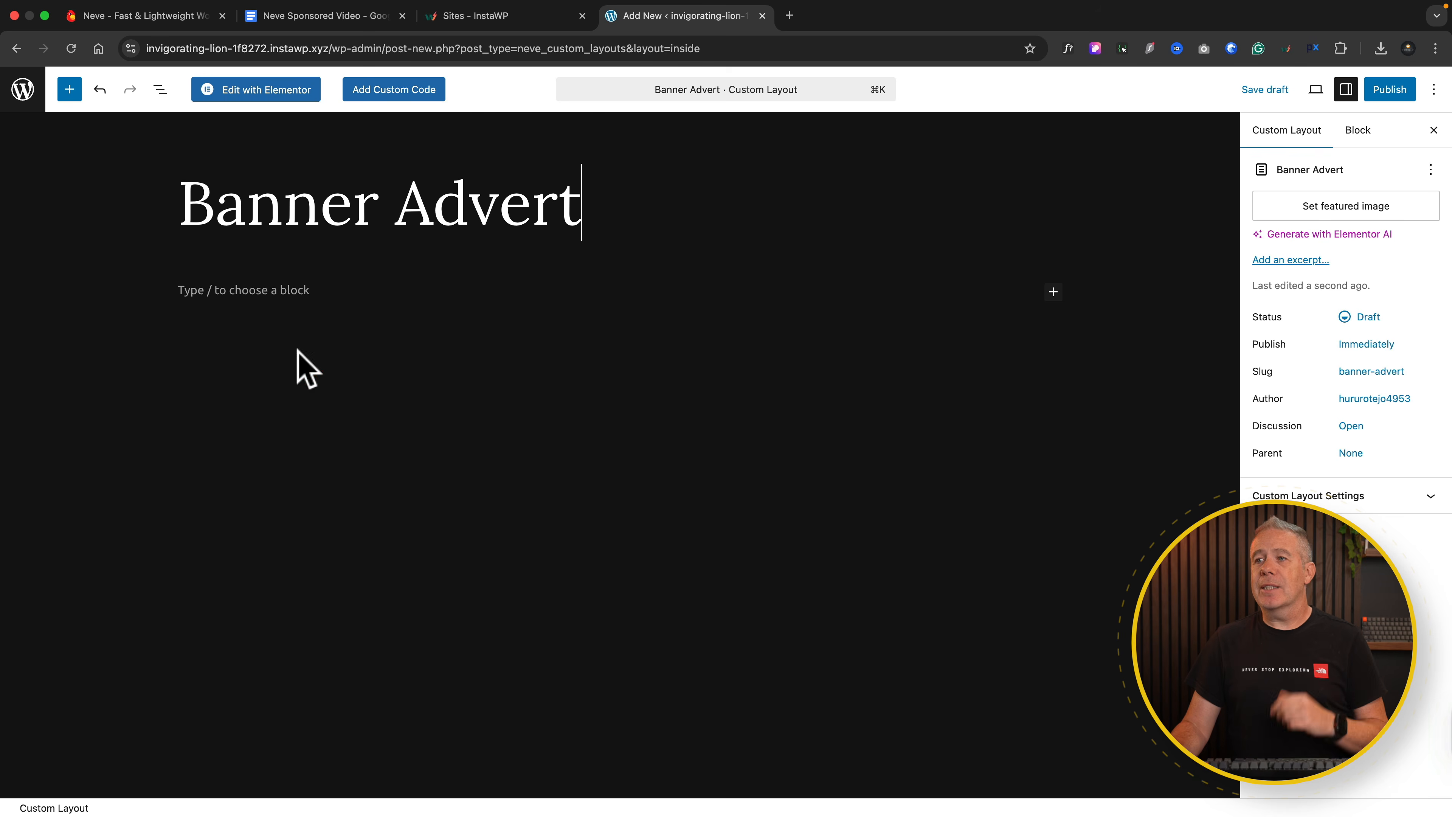
- Add an Image block below the title and fill it with ngo-15.2.png from the media library
{"action": "left_click", "coordinate": [209, 292]}
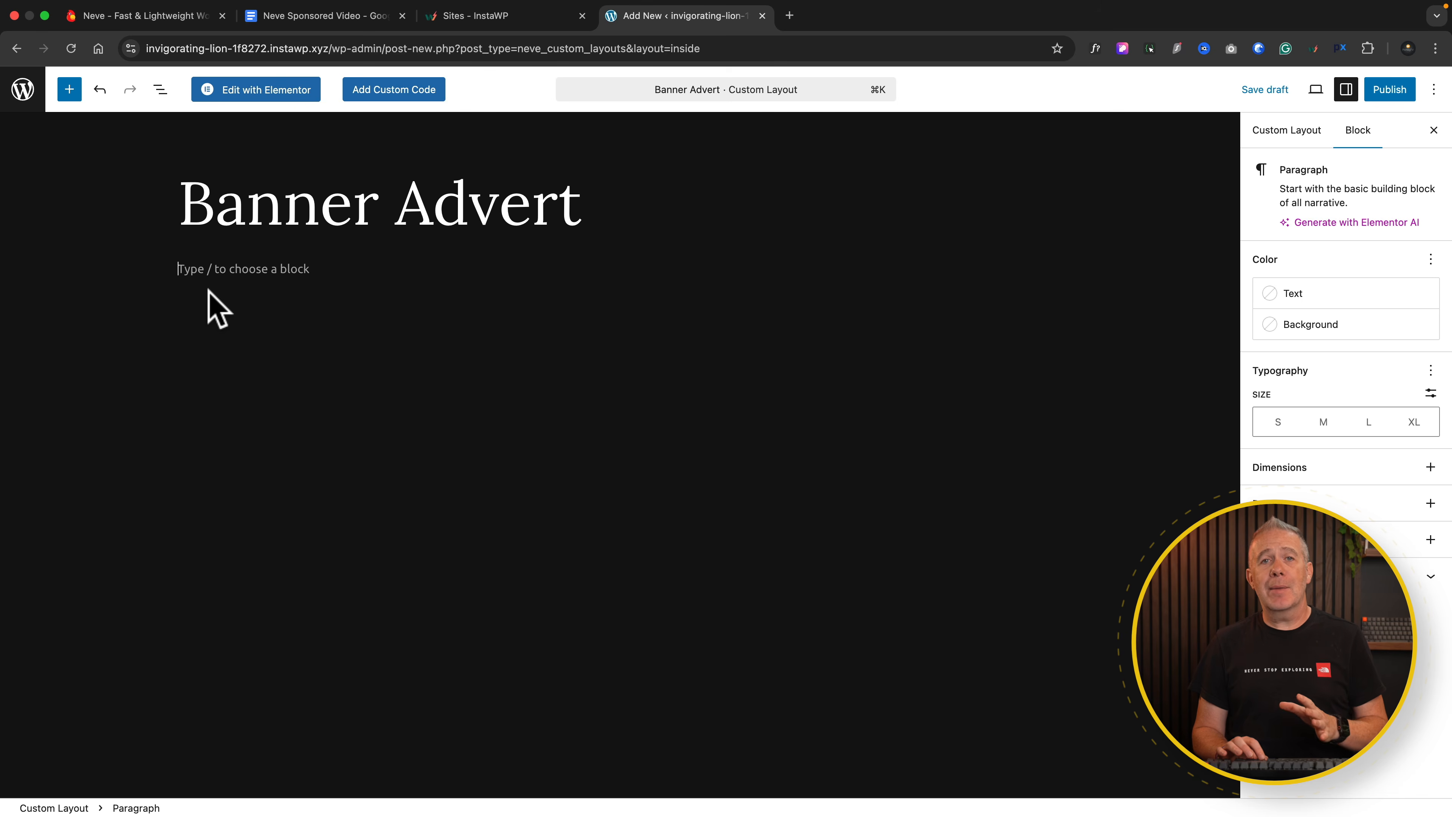
{"action": "type", "text": "/im"}
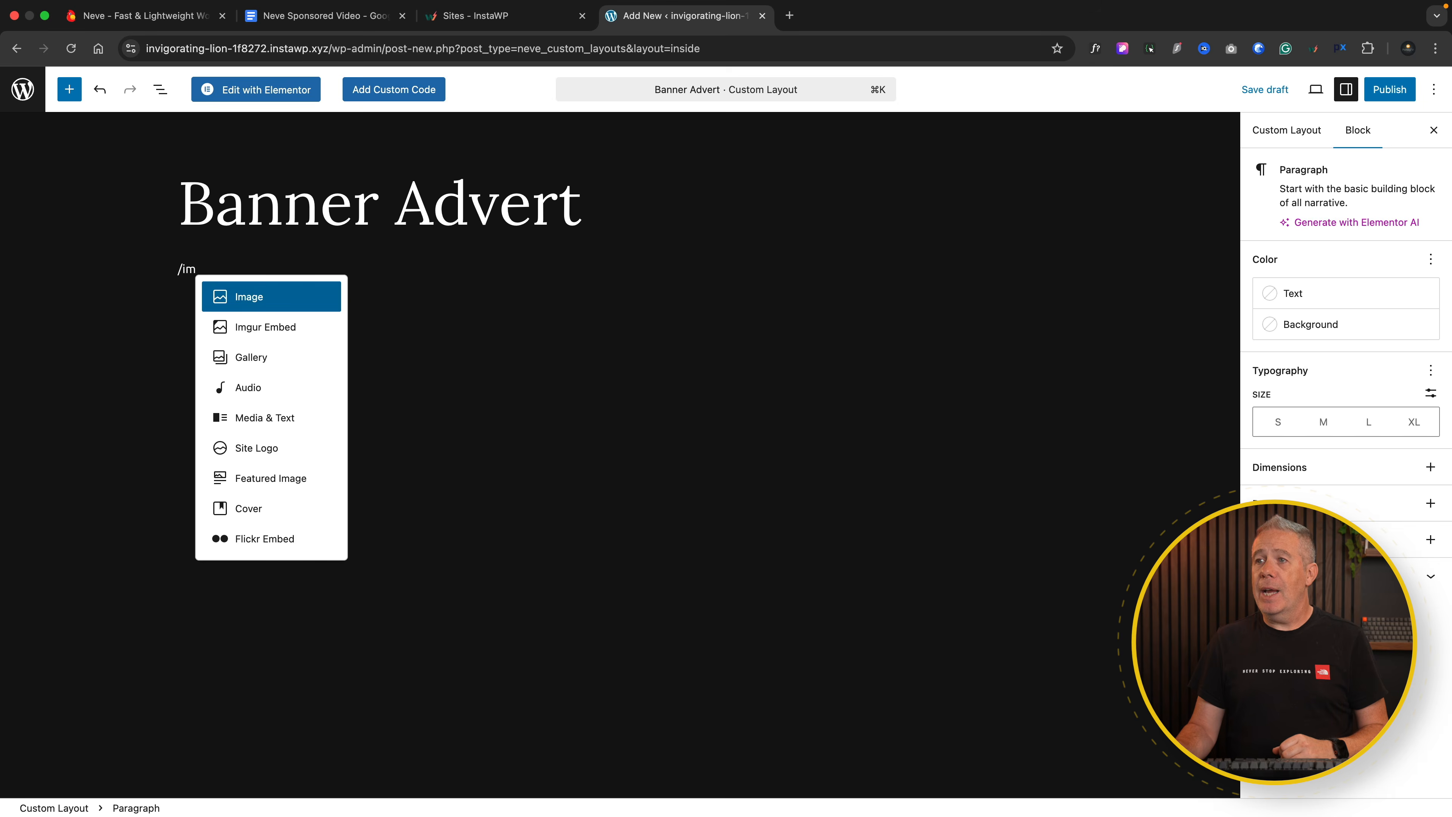
{"action": "left_click", "coordinate": [254, 300]}
{"action": "left_click", "coordinate": [298, 370]}
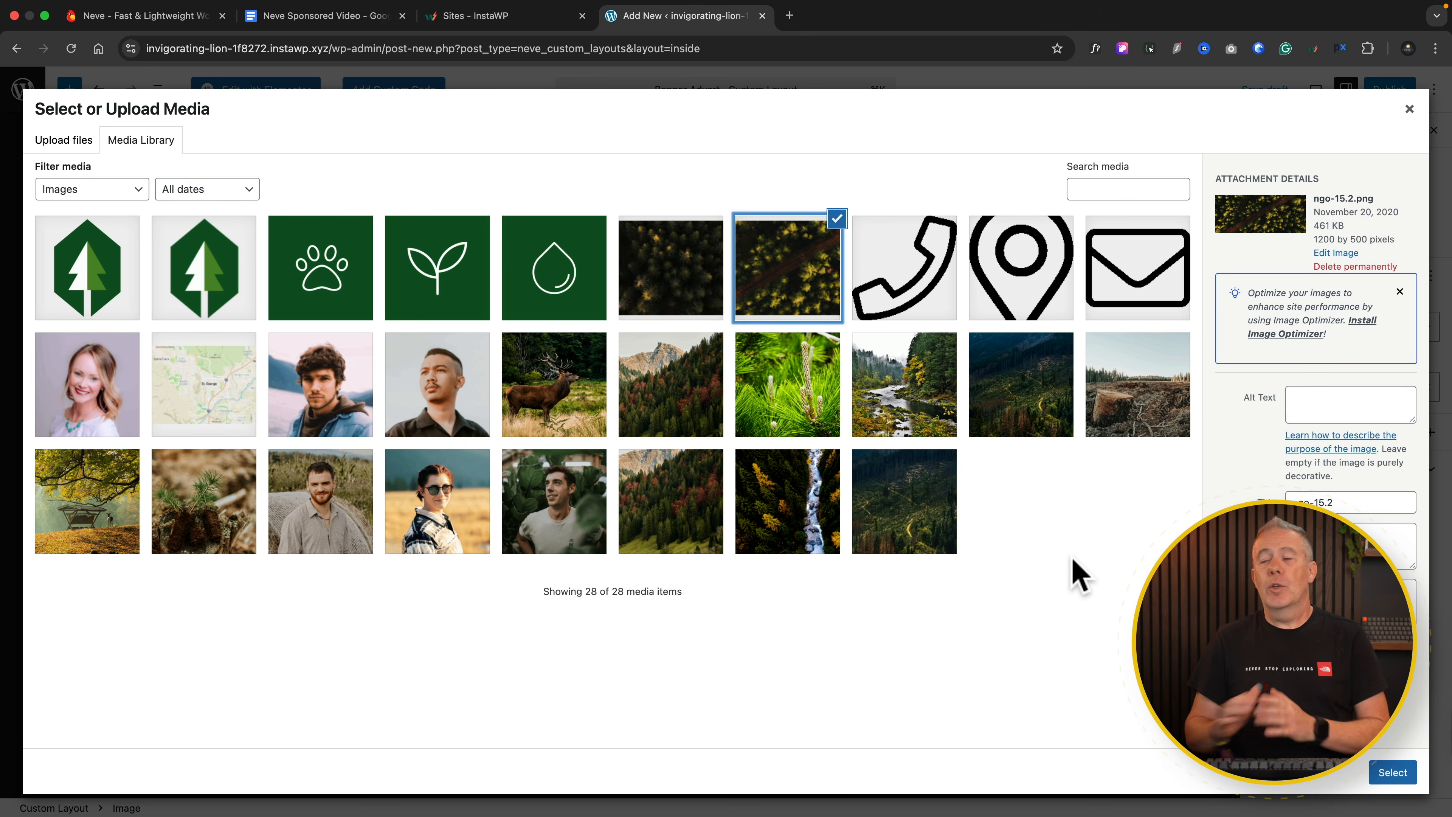
{"action": "left_click", "coordinate": [1393, 772]}
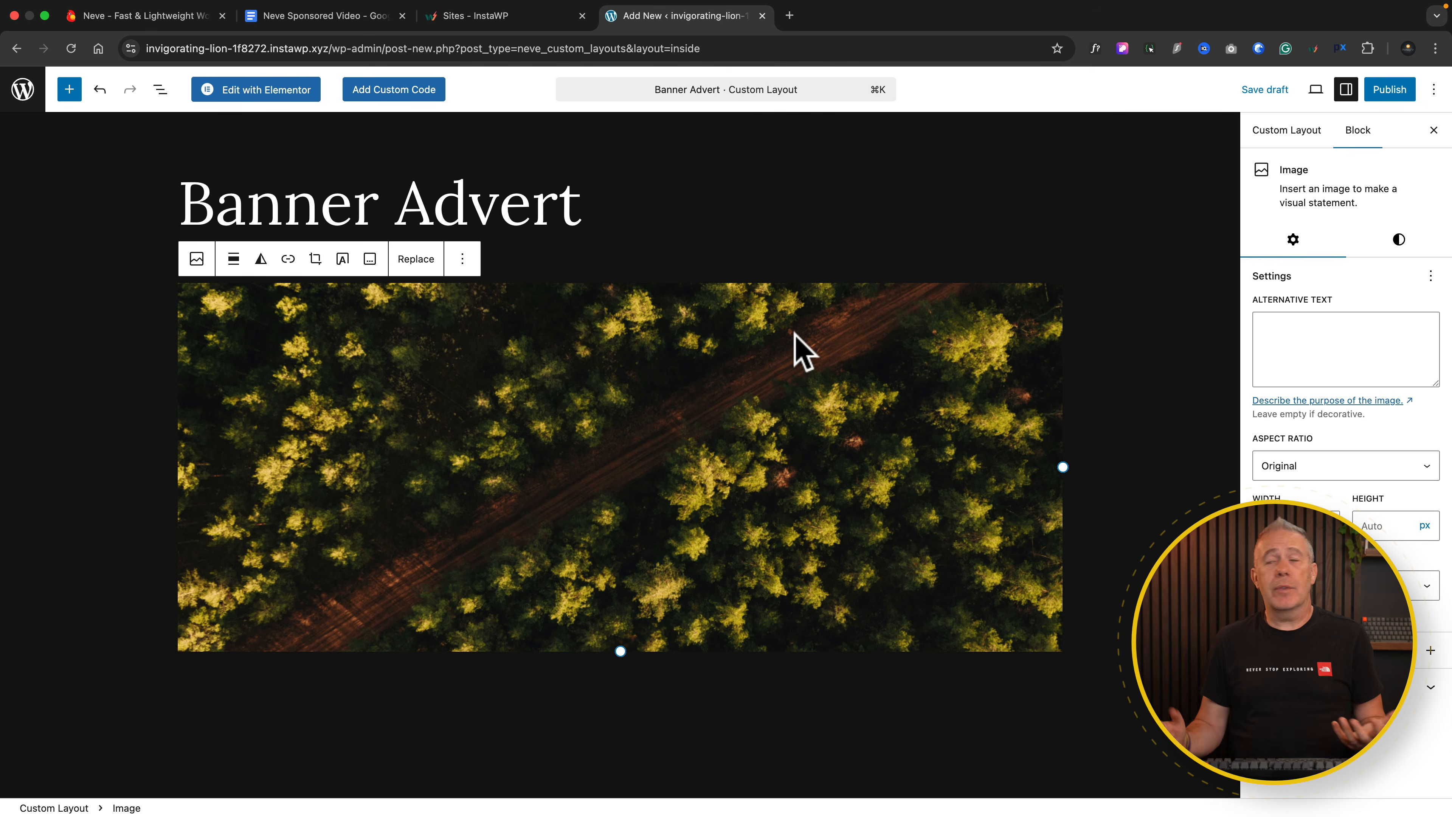
- Open the custom layout settings, keep Inside content as the location, and try the expiration date option before turning it off again
{"action": "left_click", "coordinate": [1275, 142]}
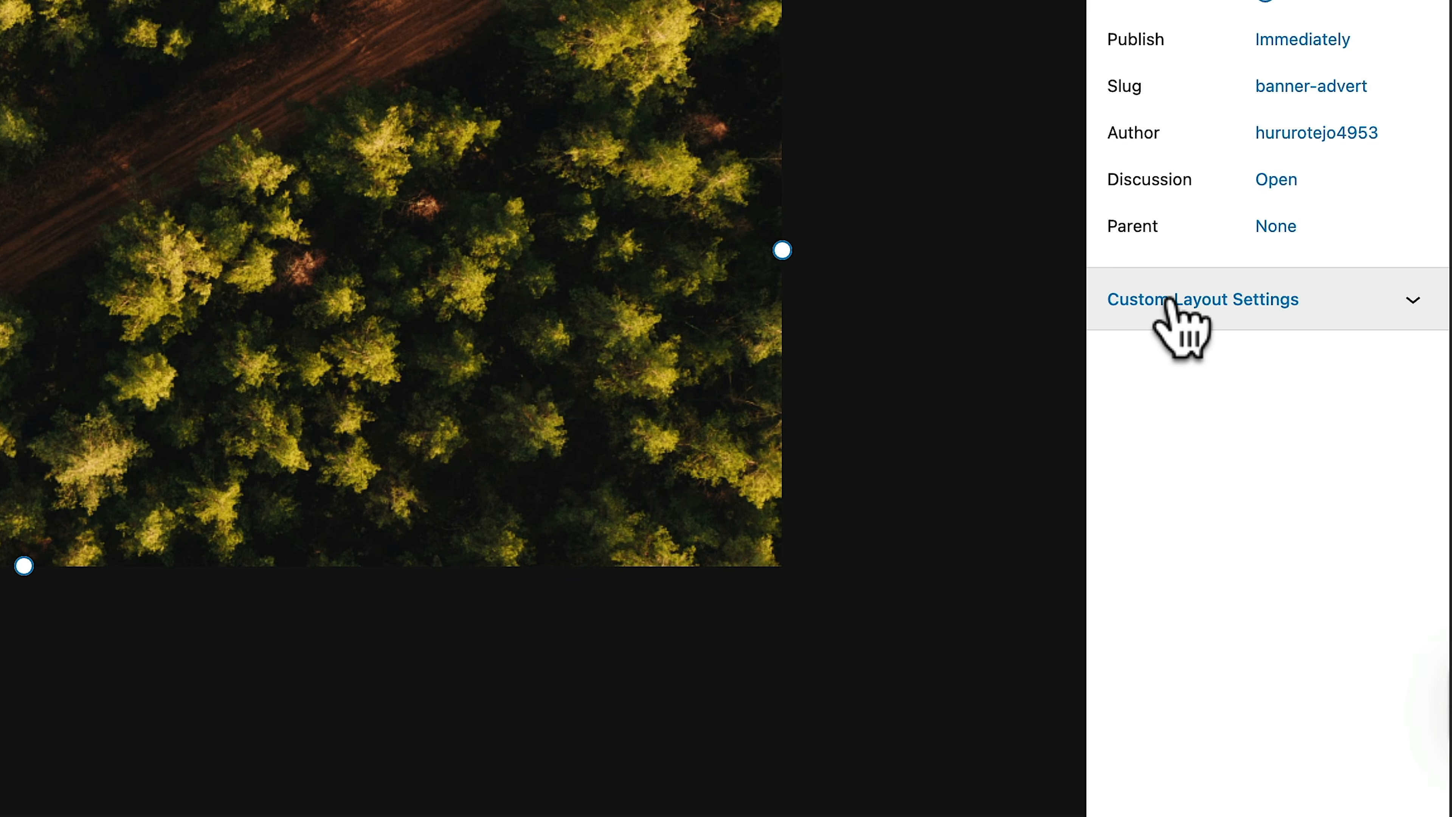
{"action": "left_click", "coordinate": [1169, 304]}
{"action": "scroll", "coordinate": [1143, 323], "scroll_direction": "up", "scroll_amount": 1}
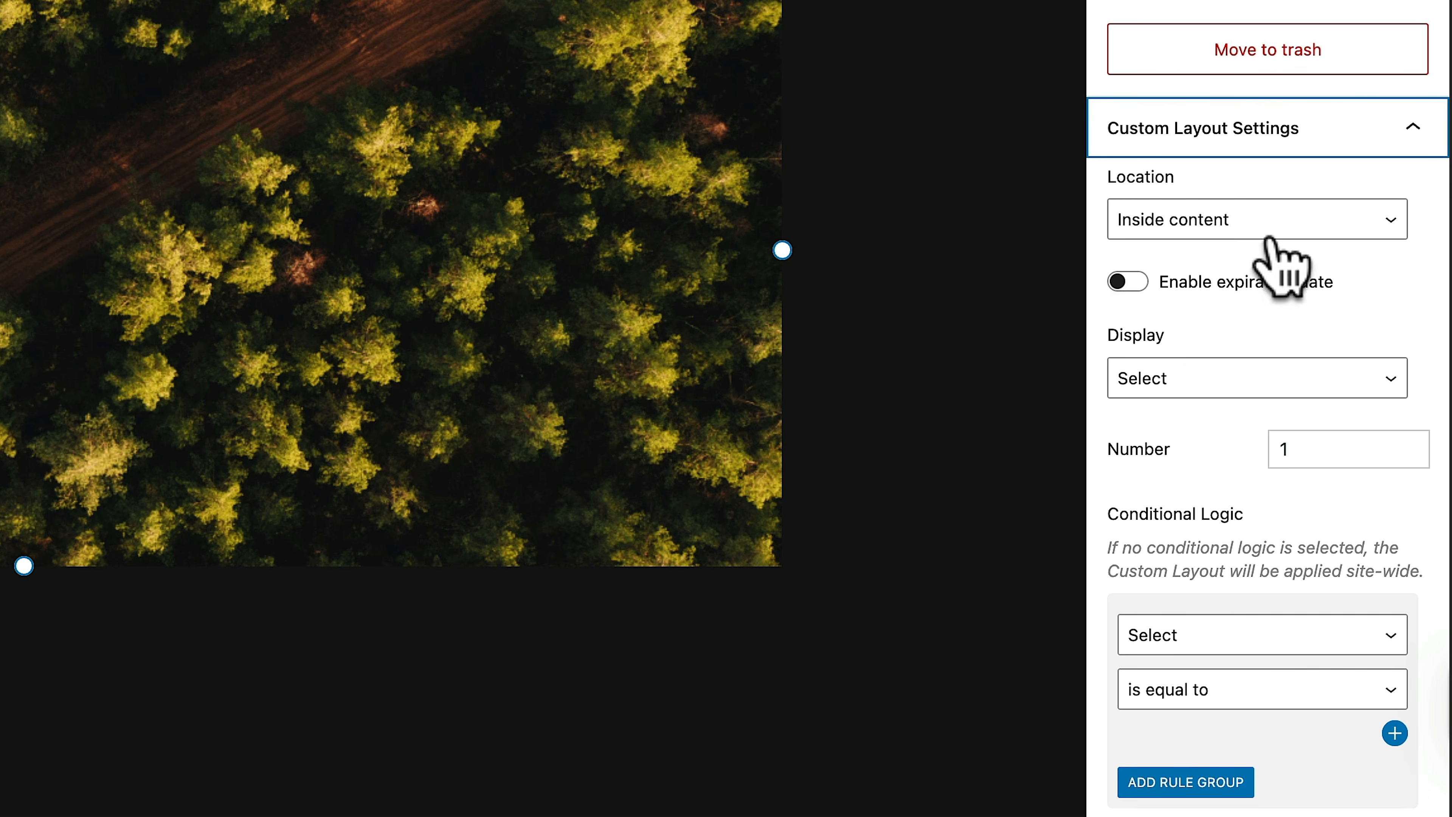
{"action": "left_click", "coordinate": [1257, 224]}
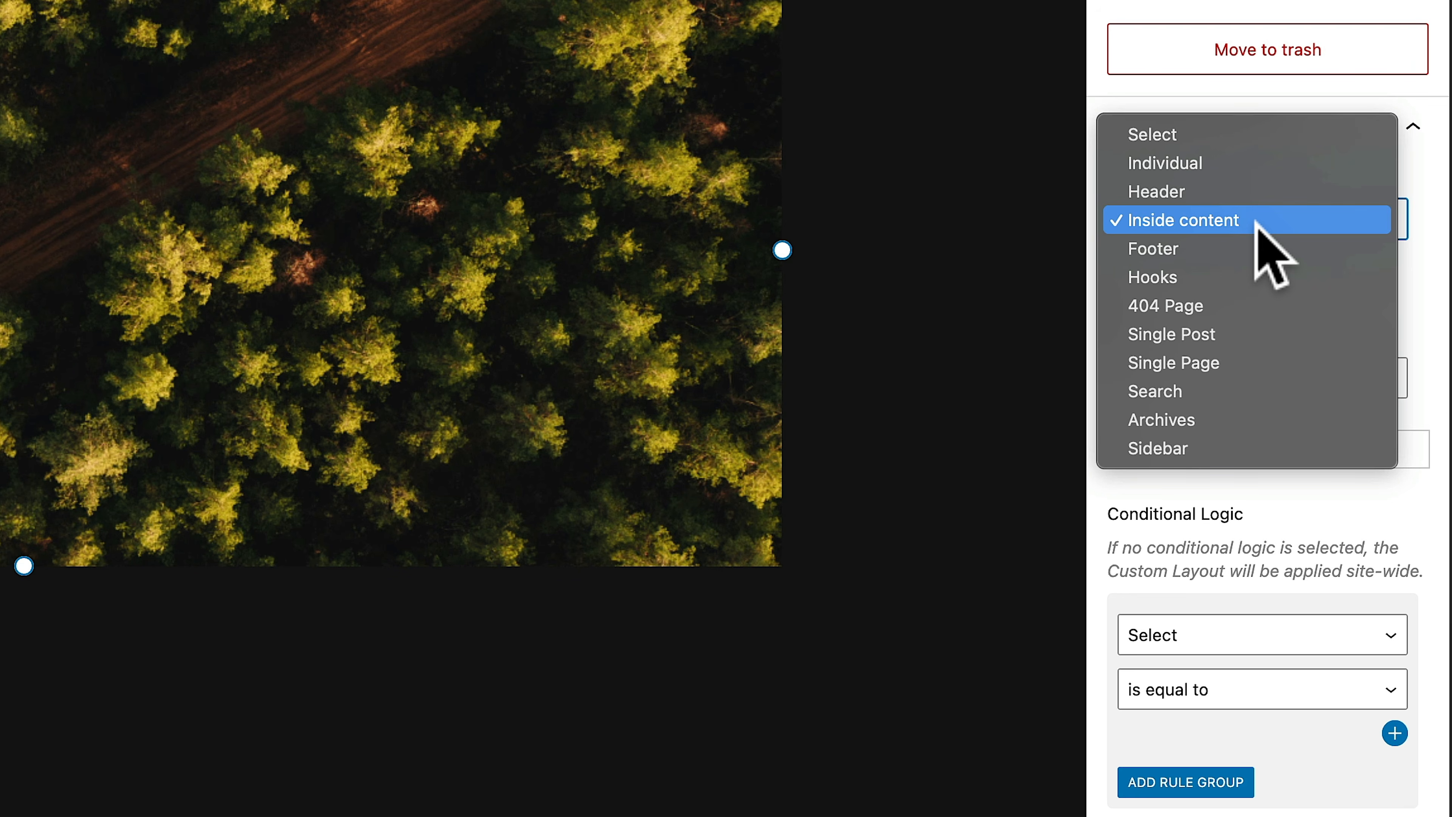
{"action": "left_click", "coordinate": [1255, 221]}
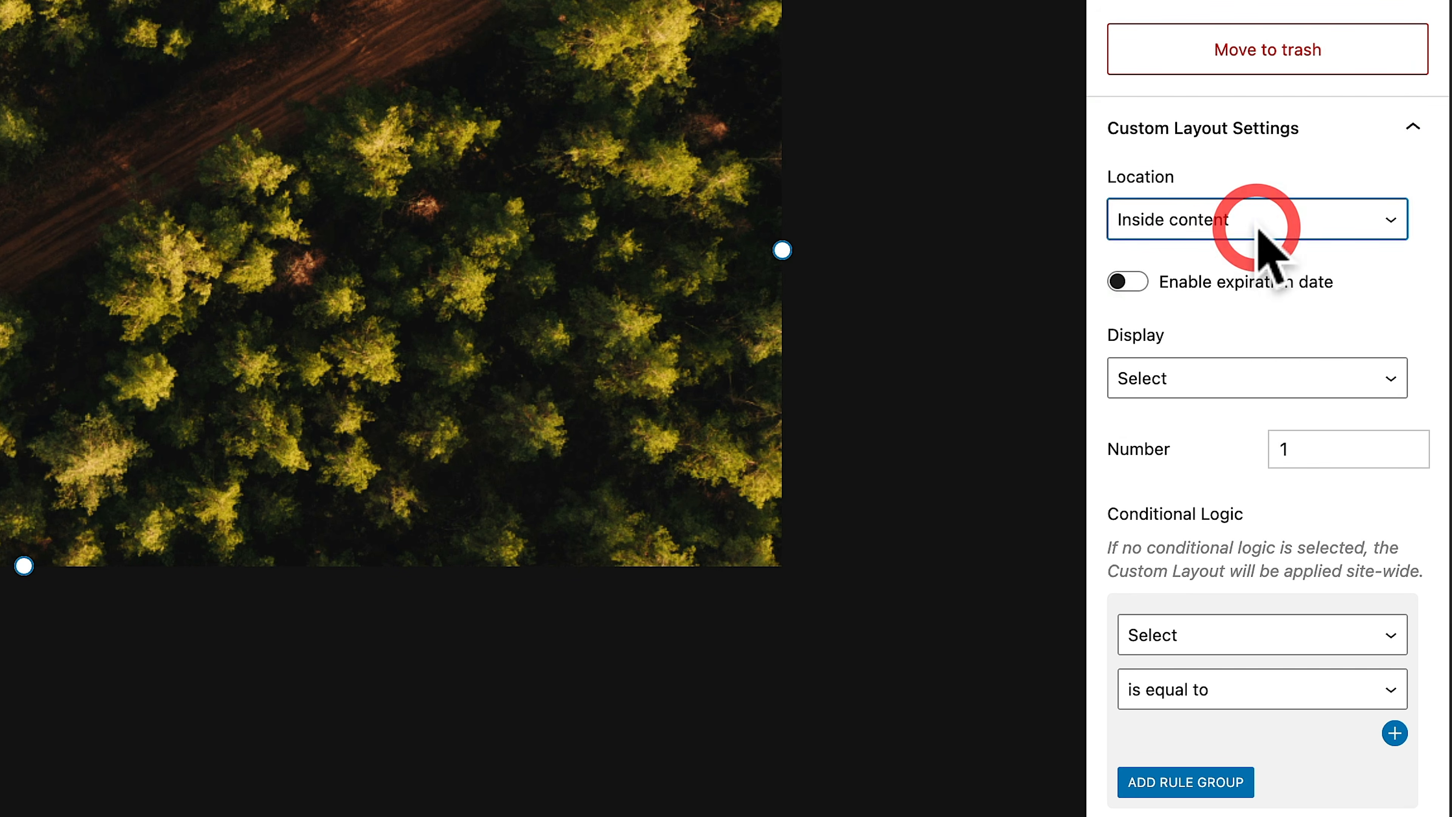
{"action": "left_click", "coordinate": [1124, 281]}
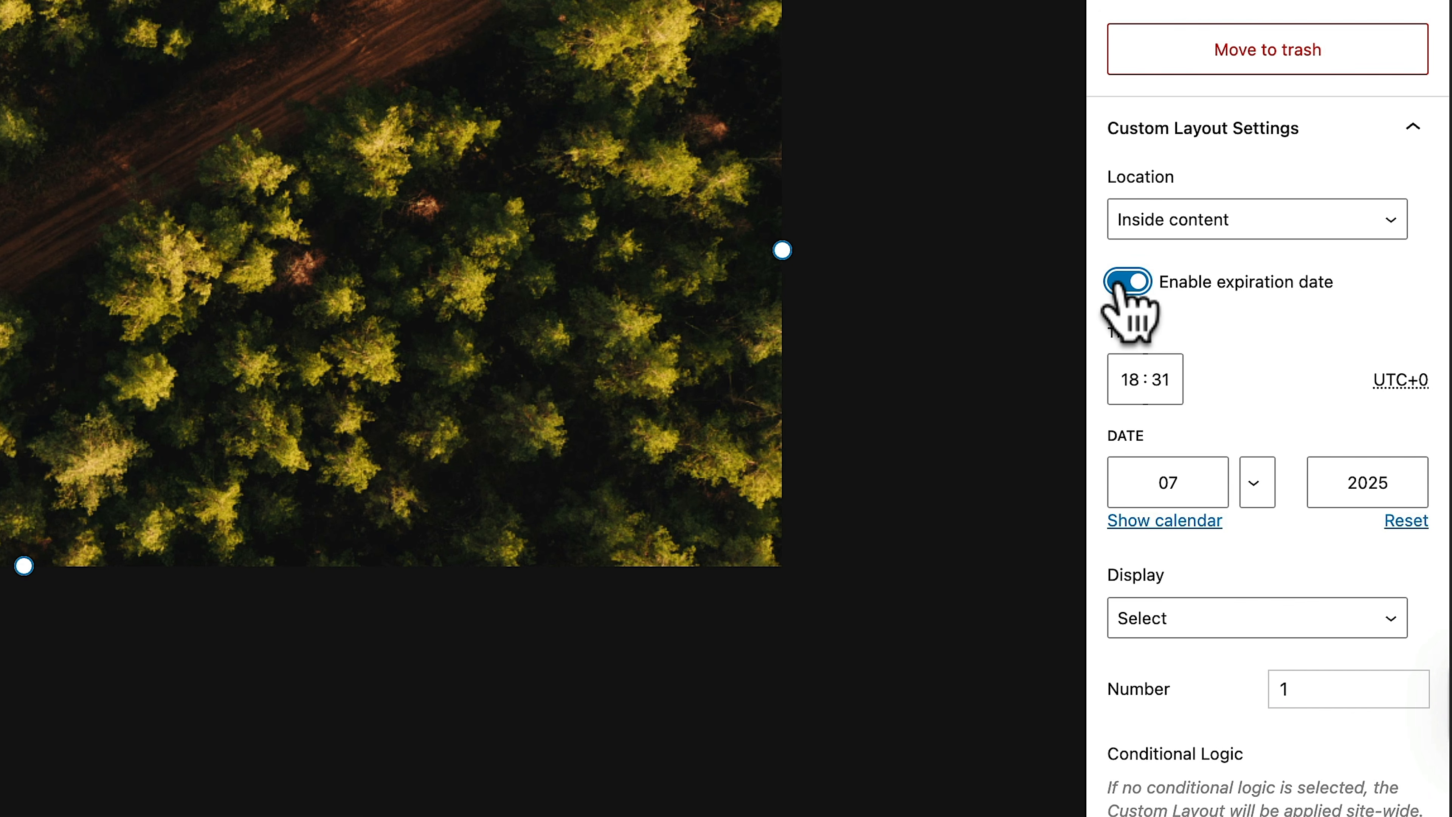
{"action": "left_click", "coordinate": [1123, 283]}
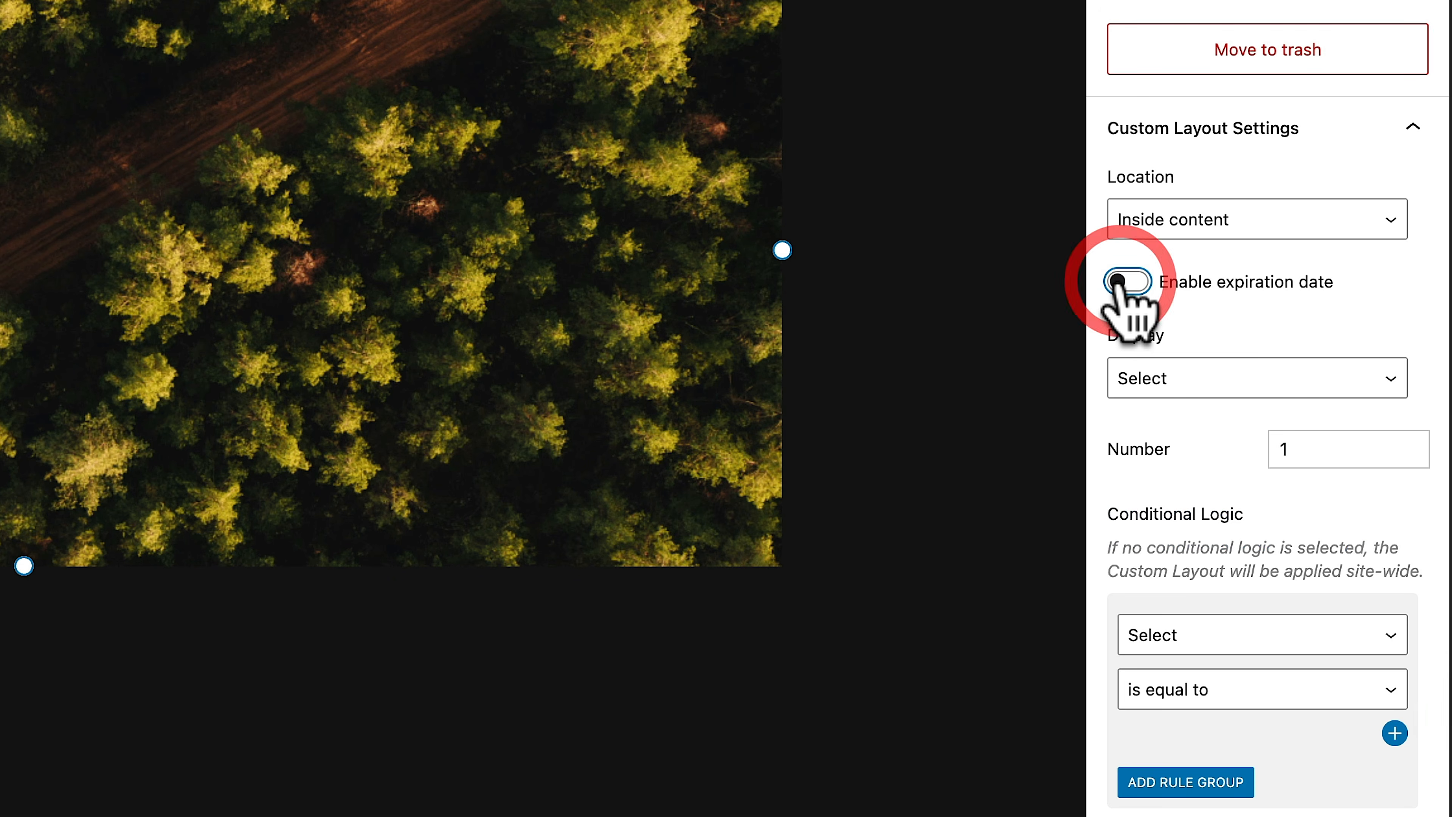
- Set the custom layout to display after a certain number of blocks, with the number set to 2
{"action": "left_click", "coordinate": [1247, 378]}
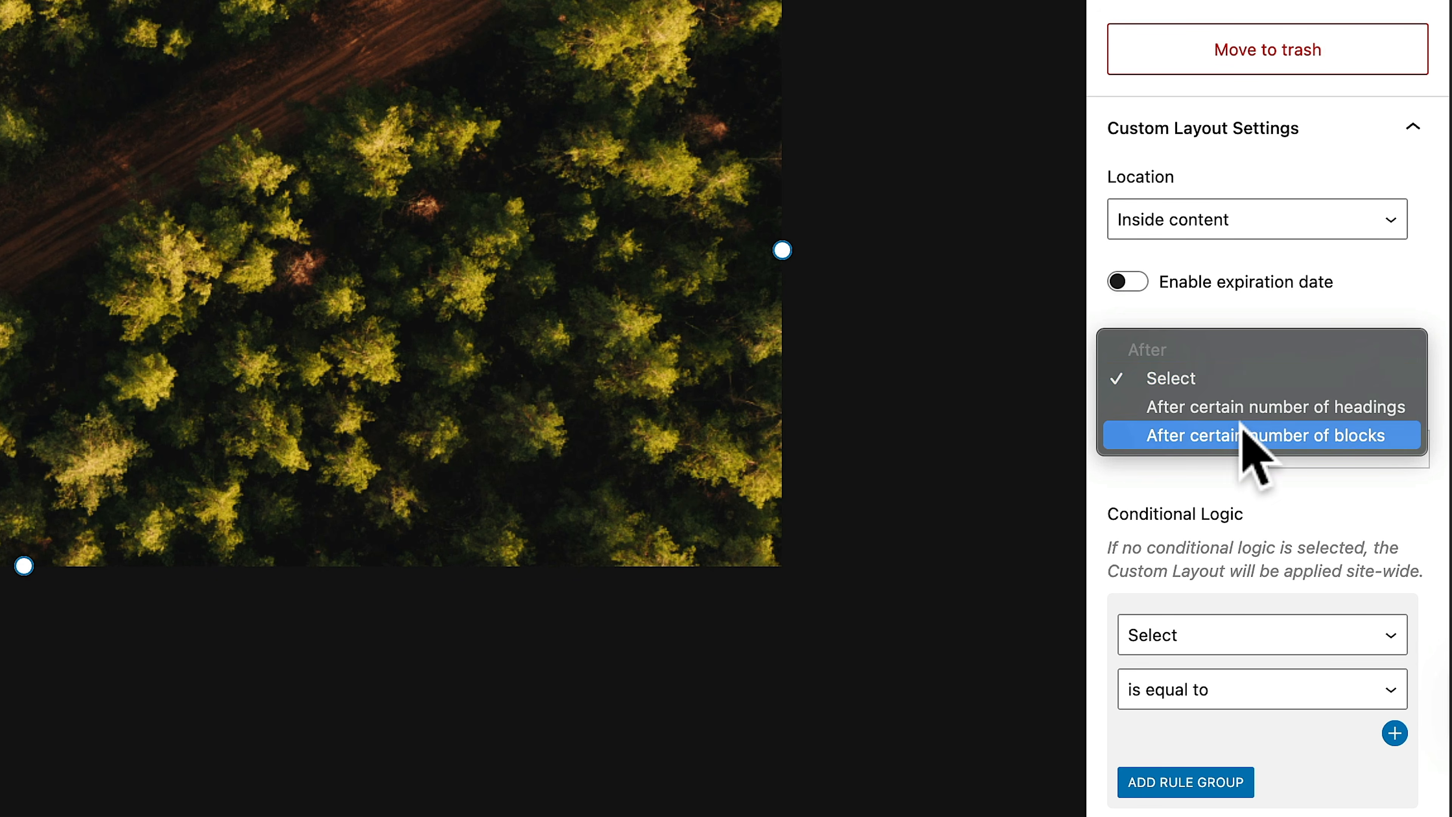
{"action": "left_click", "coordinate": [1243, 434]}
{"action": "left_click", "coordinate": [1293, 449]}
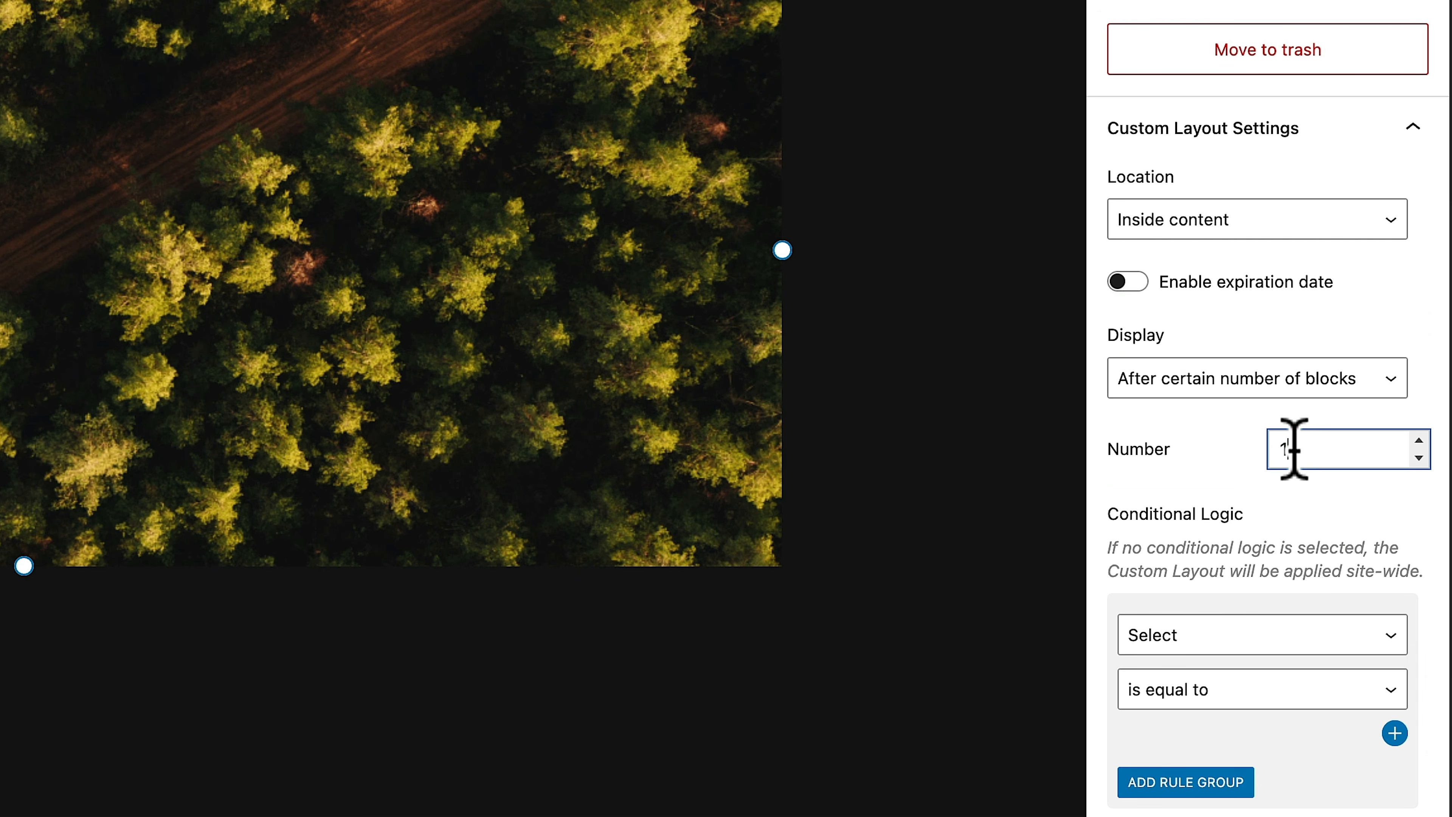
{"action": "double_click", "coordinate": [1274, 449]}
{"action": "type", "text": "2"}
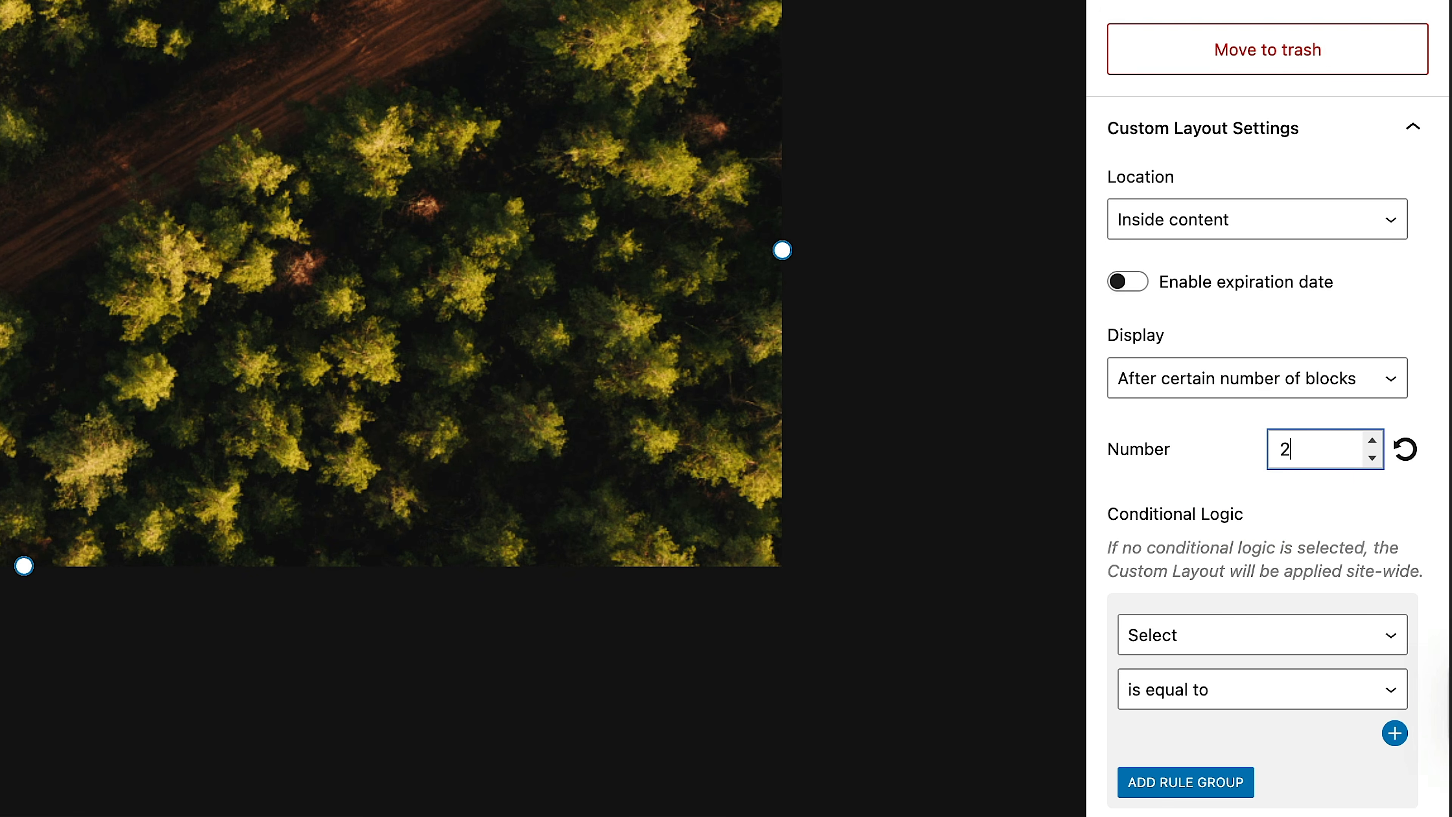
- Add the conditional rule Post Type is equal to Posts and publish the Banner Advert layout
{"action": "scroll", "coordinate": [1222, 517], "scroll_direction": "down", "scroll_amount": 1}
{"action": "left_click", "coordinate": [1206, 591]}
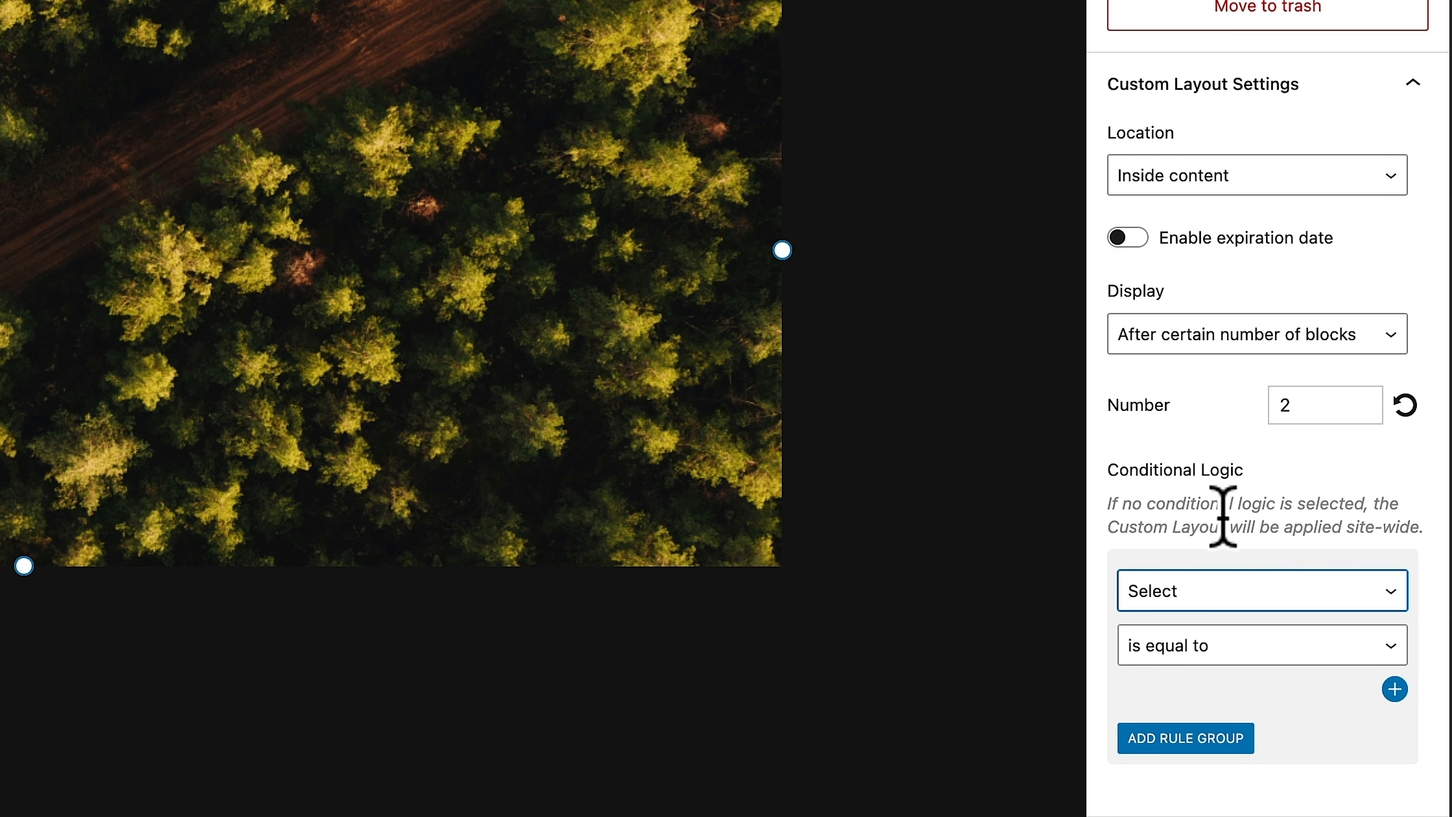
{"action": "left_click", "coordinate": [1228, 593]}
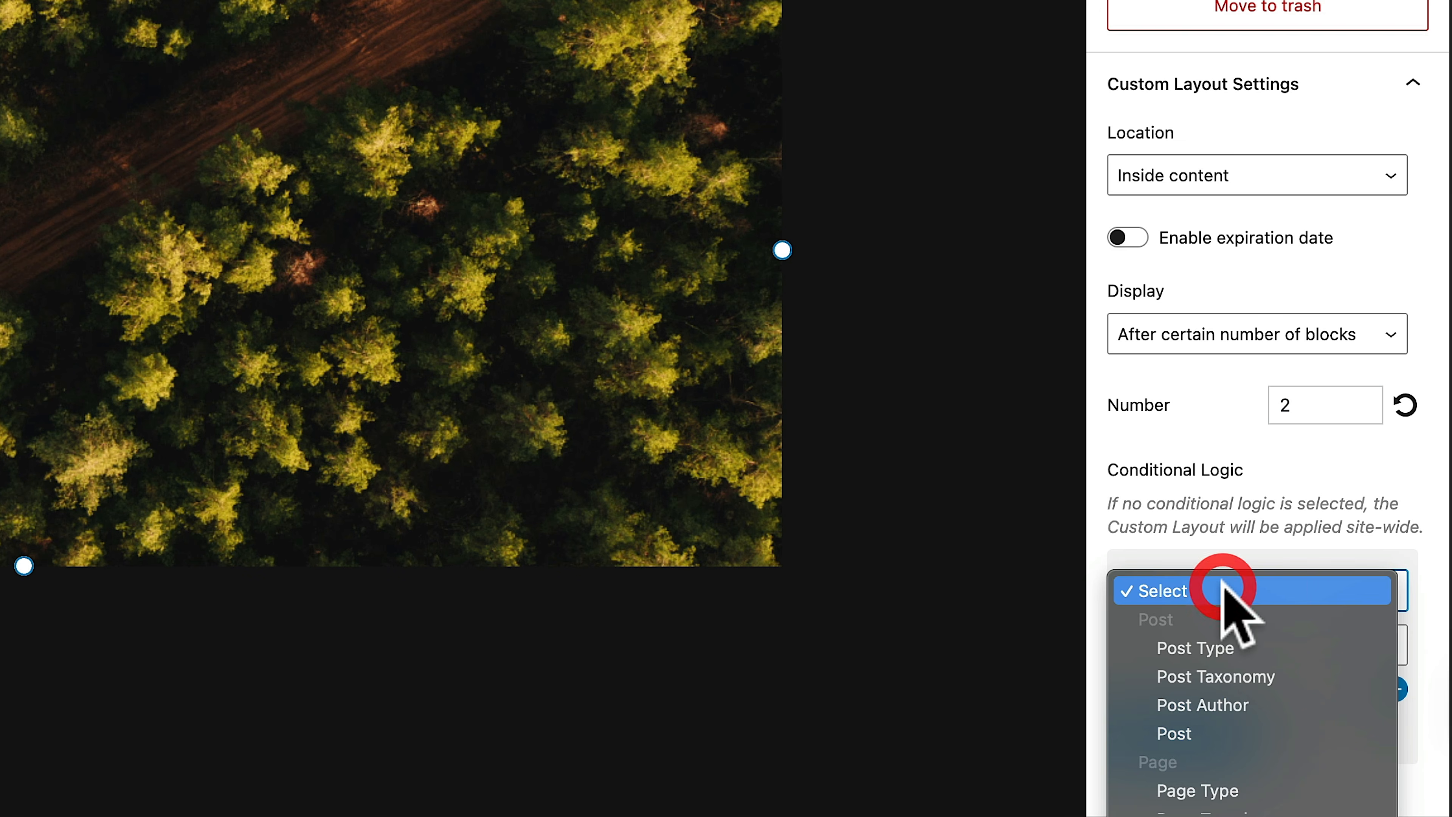
{"action": "scroll", "coordinate": [1262, 636], "scroll_direction": "down", "scroll_amount": 6}
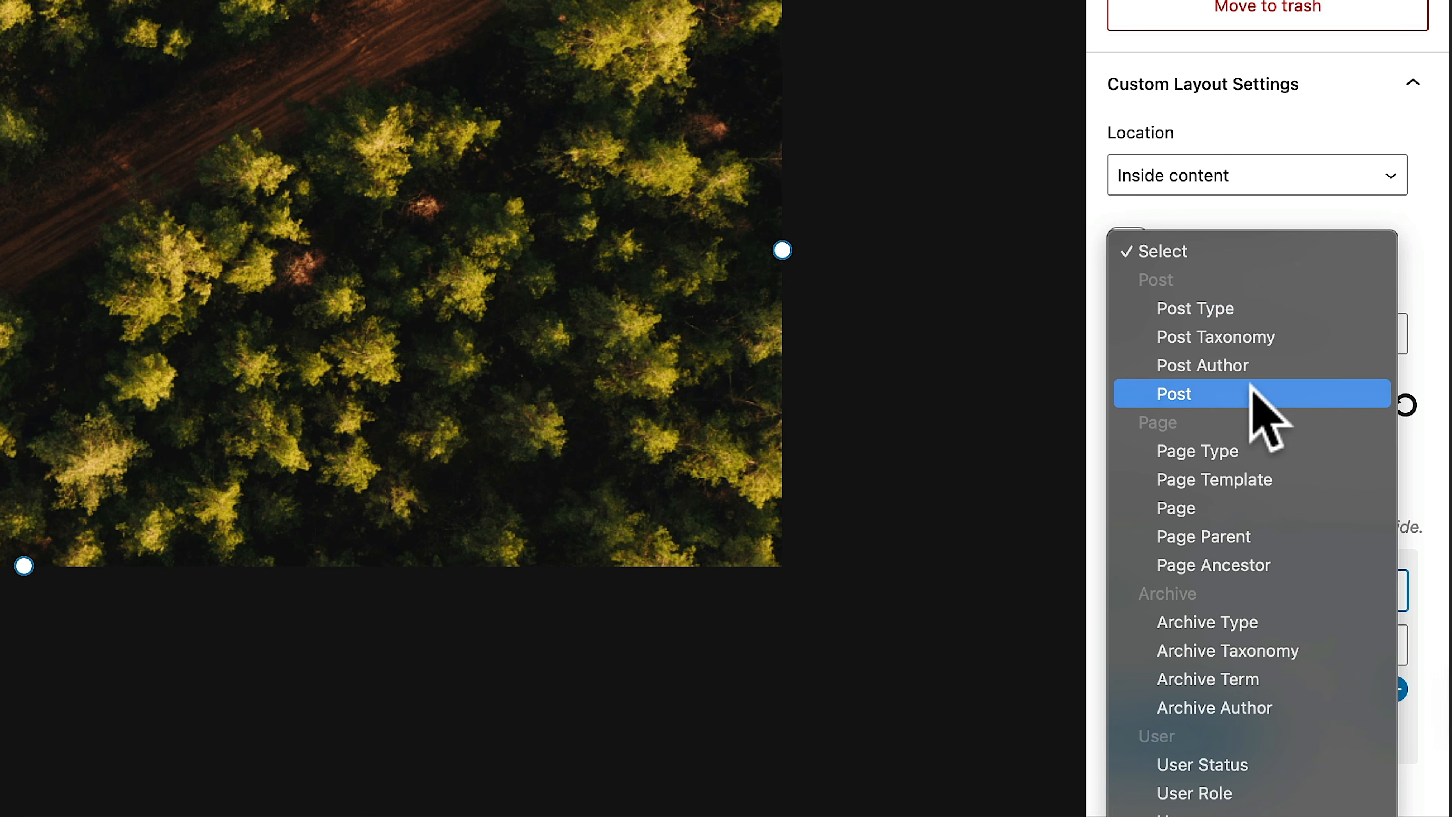
{"action": "left_click", "coordinate": [1238, 307]}
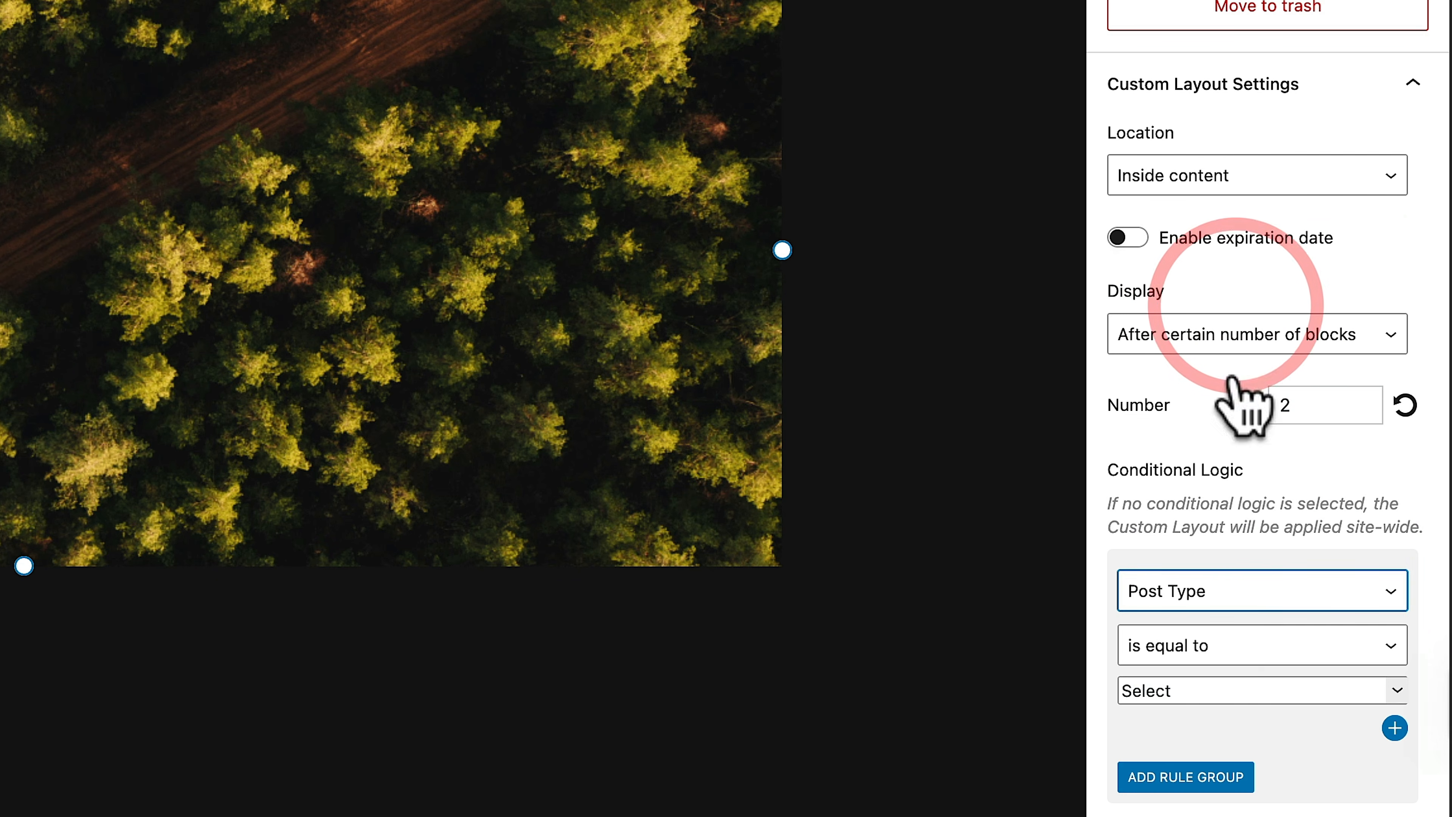
{"action": "left_click", "coordinate": [1231, 688]}
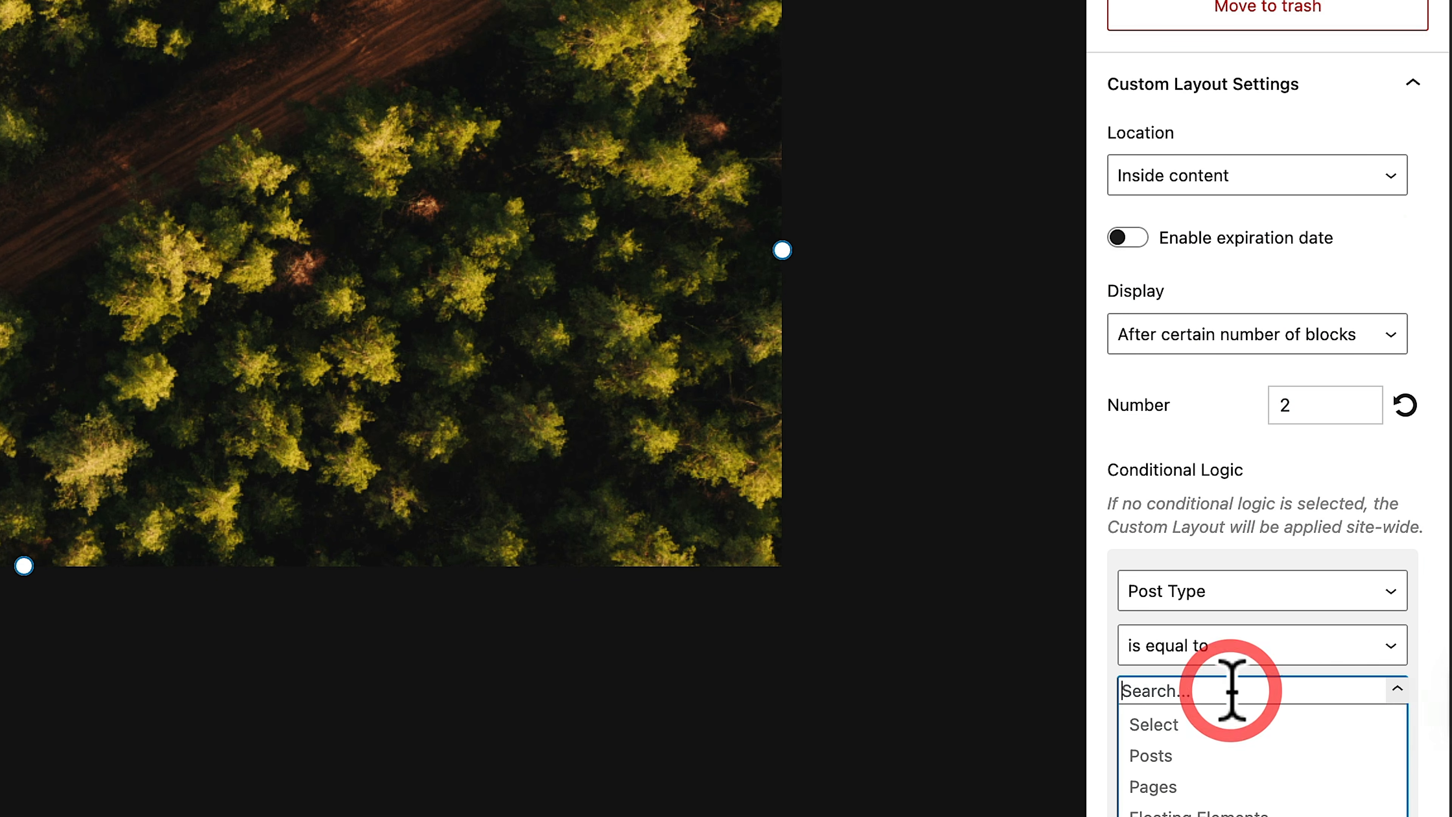
{"action": "left_click", "coordinate": [1182, 755]}
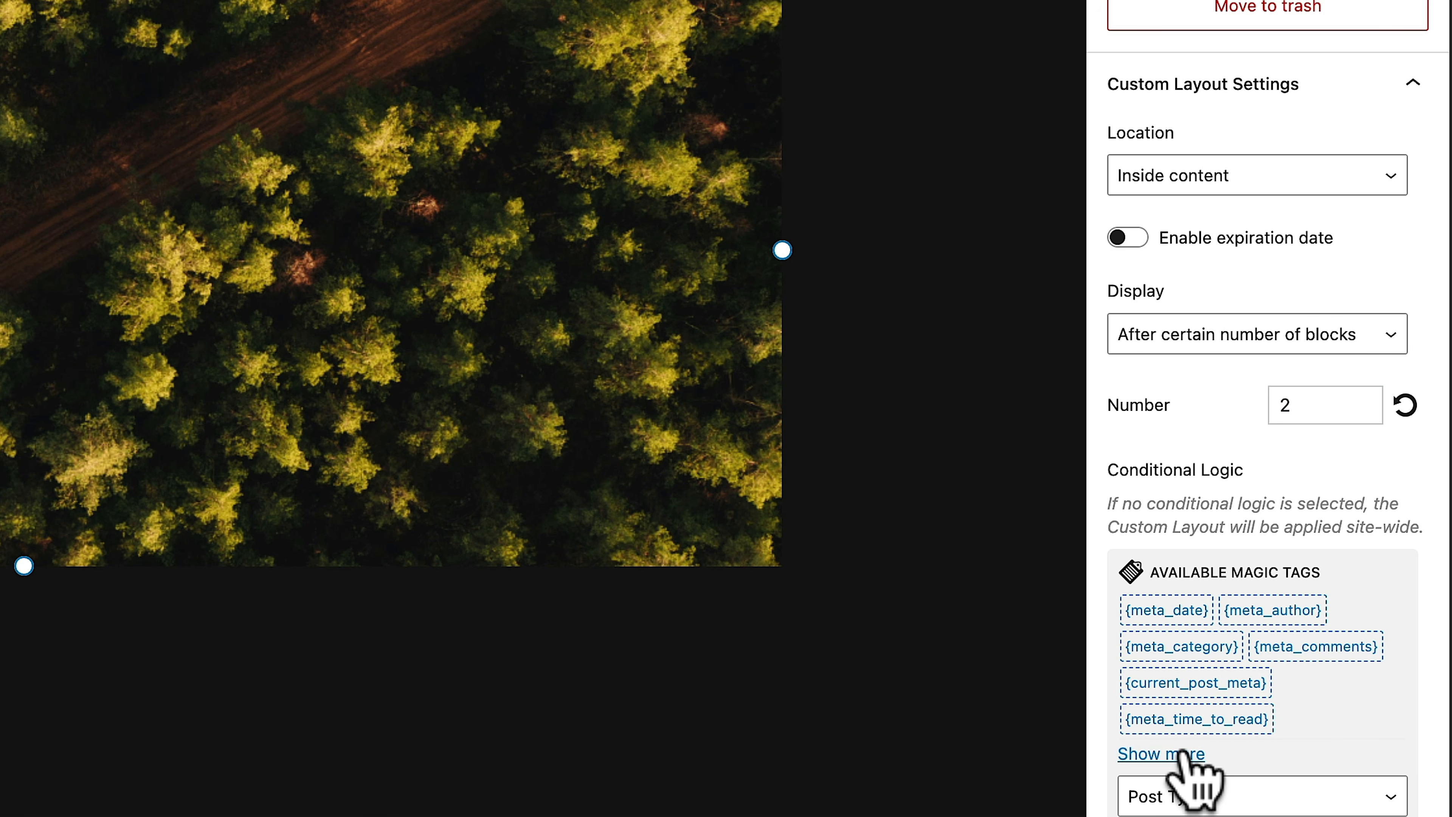
{"action": "scroll", "coordinate": [1353, 738], "scroll_direction": "down", "scroll_amount": 2}
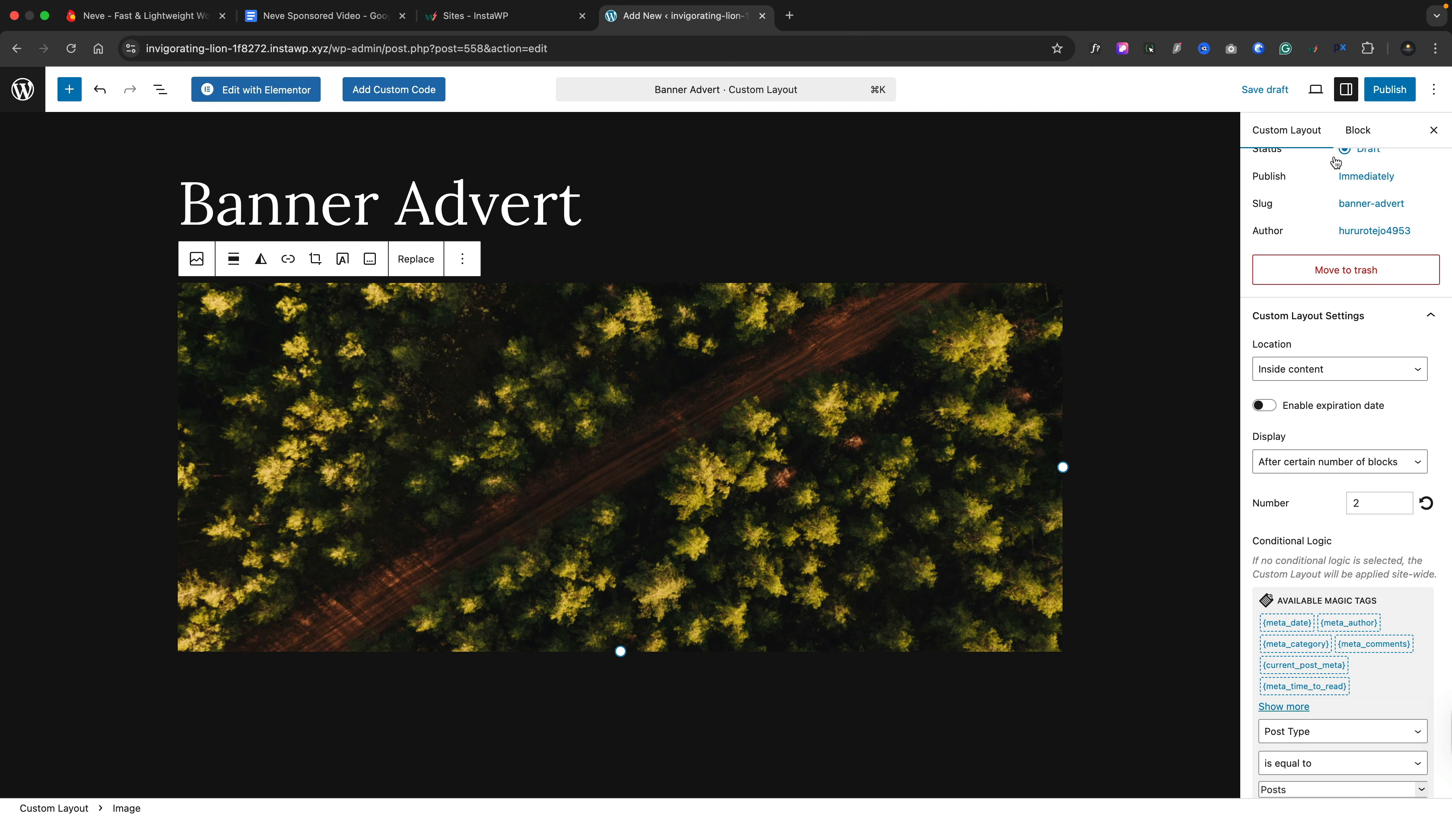
{"action": "left_click", "coordinate": [1391, 89]}
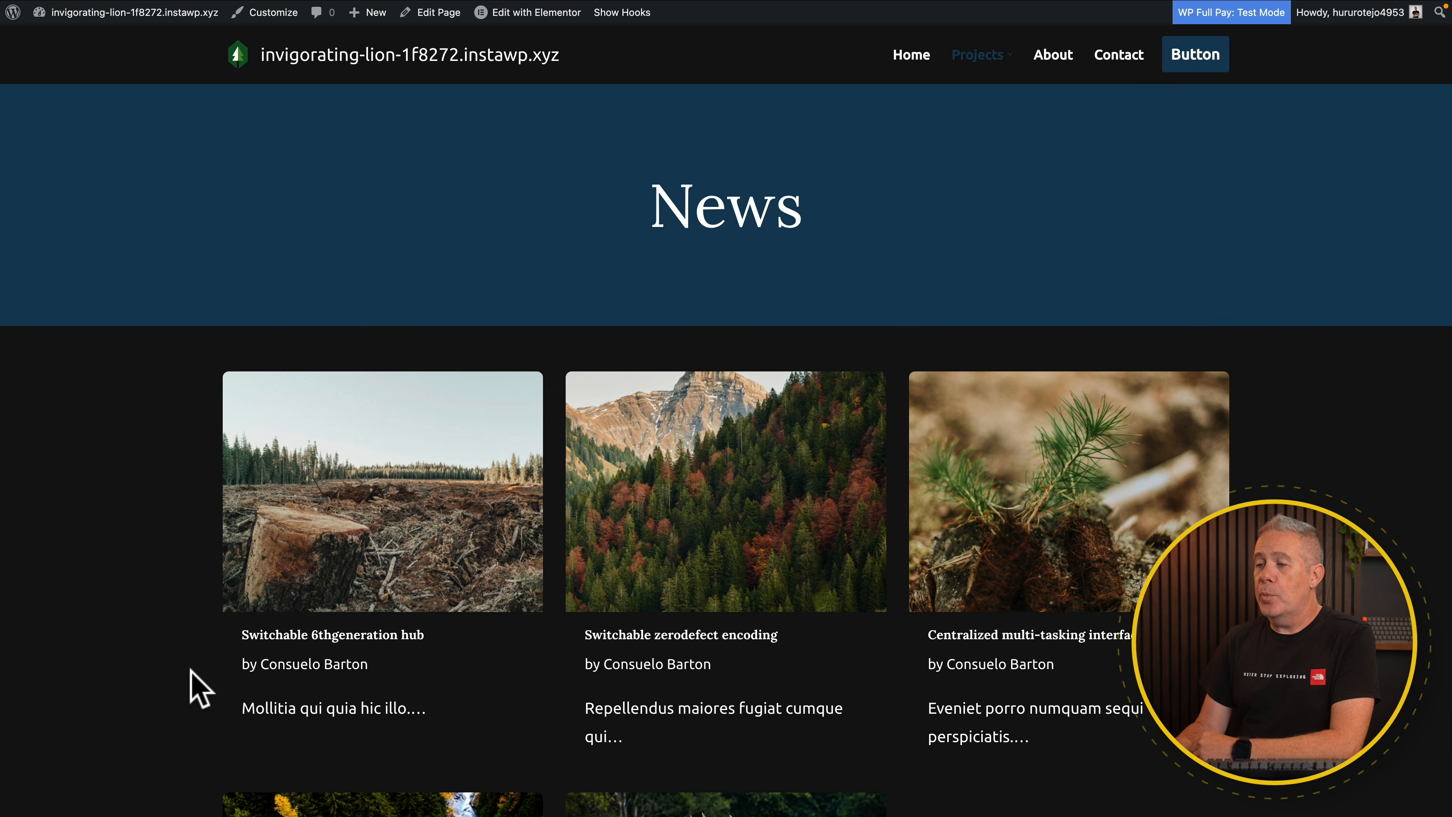
- Open the Switchable zerodefect encoding post from the News page and check the banner's placement within its content
{"action": "left_click", "coordinate": [689, 532]}
{"action": "scroll", "coordinate": [311, 604], "scroll_direction": "down", "scroll_amount": 3}
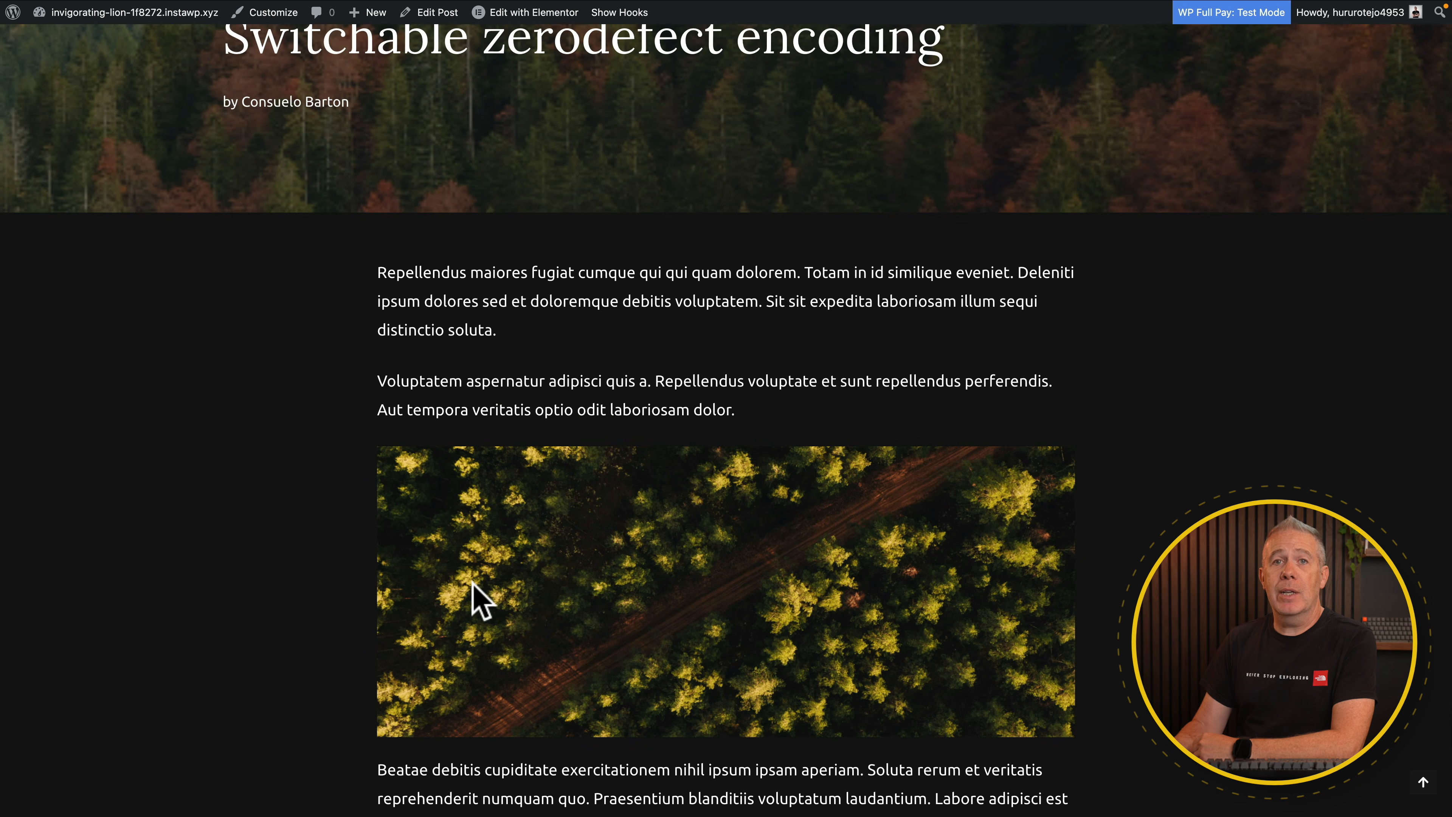
{"action": "scroll", "coordinate": [472, 583], "scroll_direction": "down", "scroll_amount": 5}
{"action": "scroll", "coordinate": [473, 582], "scroll_direction": "down", "scroll_amount": 5}
{"action": "scroll", "coordinate": [472, 582], "scroll_direction": "up", "scroll_amount": 8}
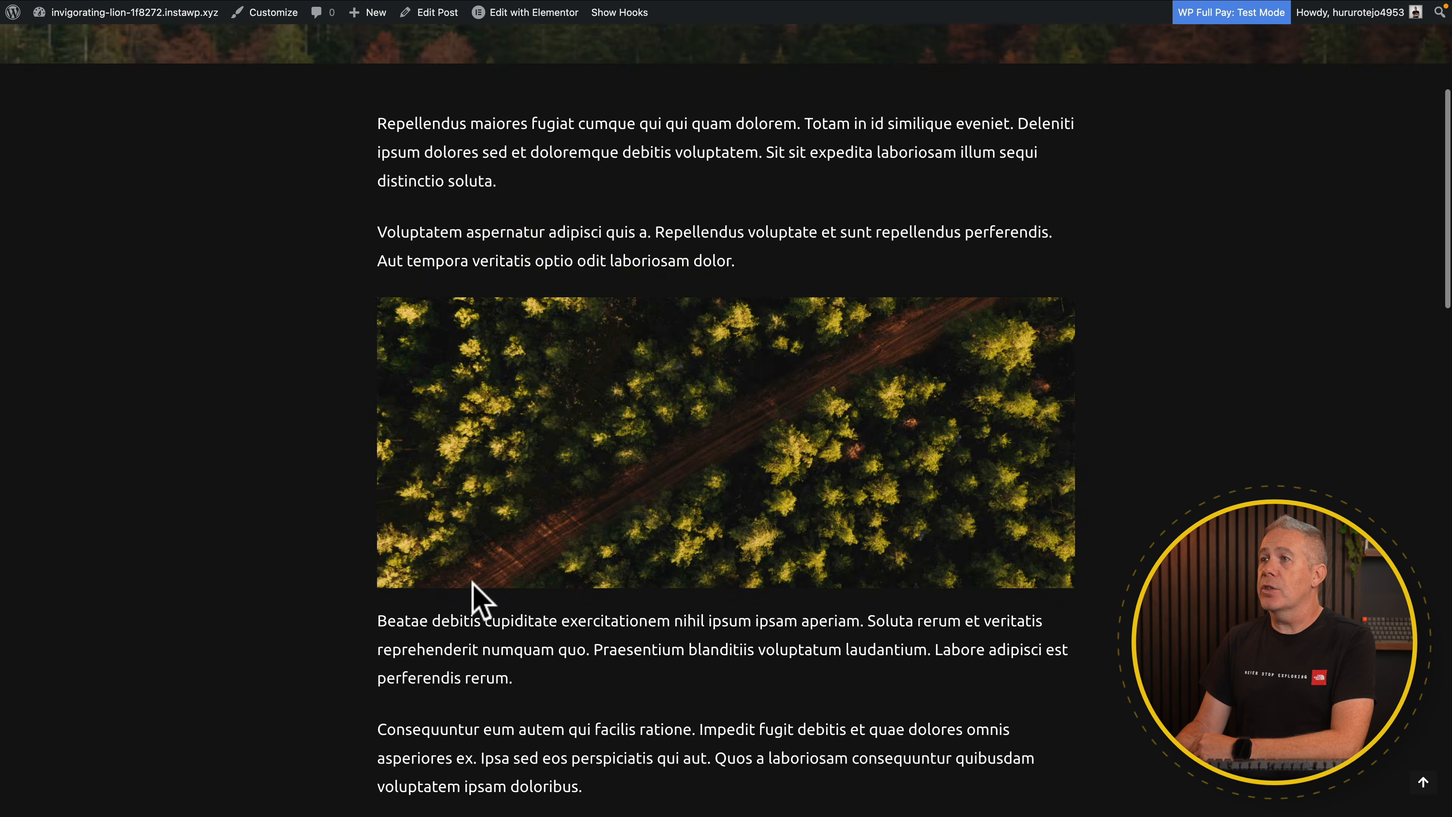
{"action": "scroll", "coordinate": [473, 582], "scroll_direction": "up", "scroll_amount": 6}
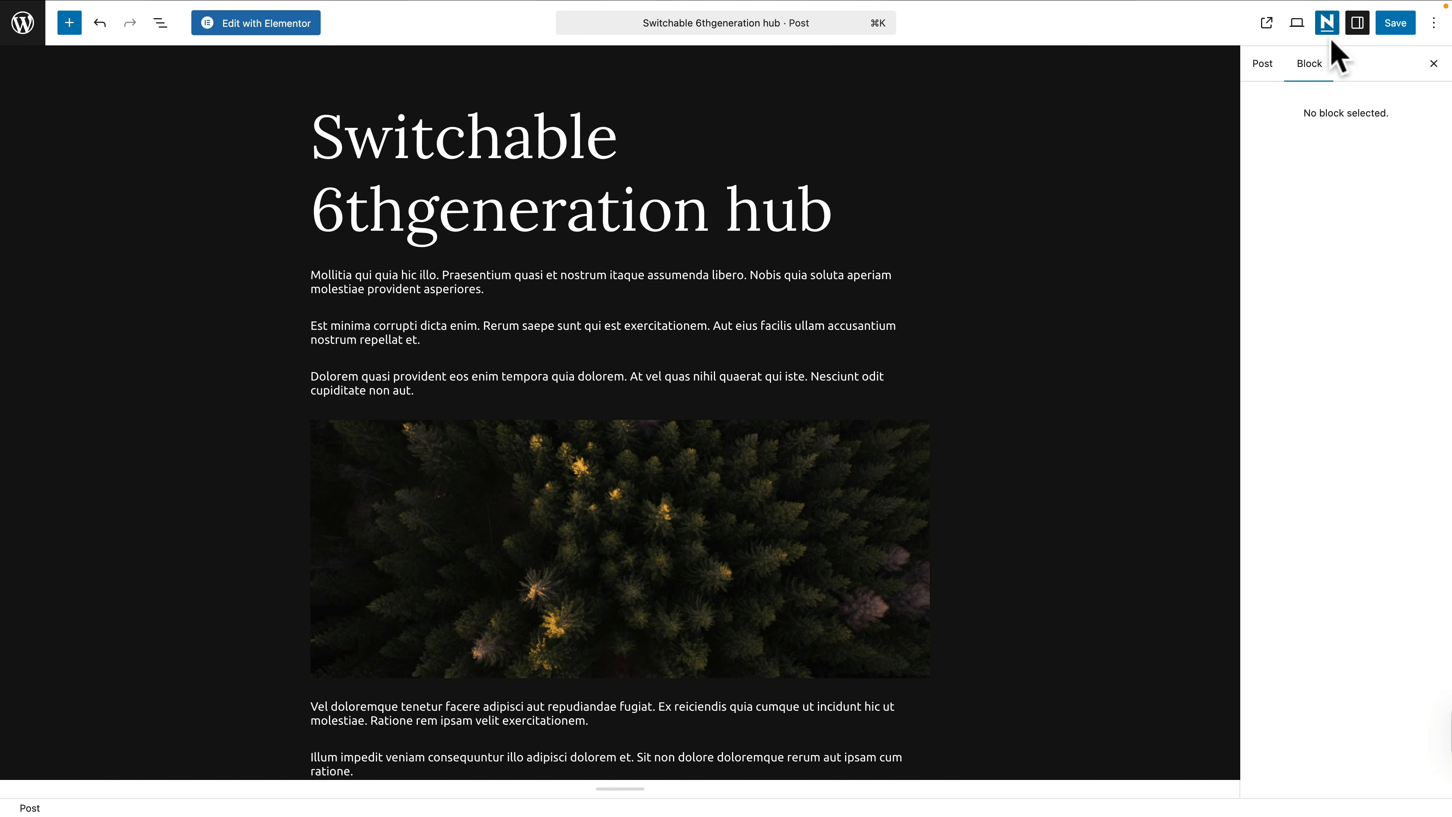
- Open the Neve Options for the Switchable 6thgeneration hub post and review its layout, title and element override settings
{"action": "left_click", "coordinate": [1327, 25]}
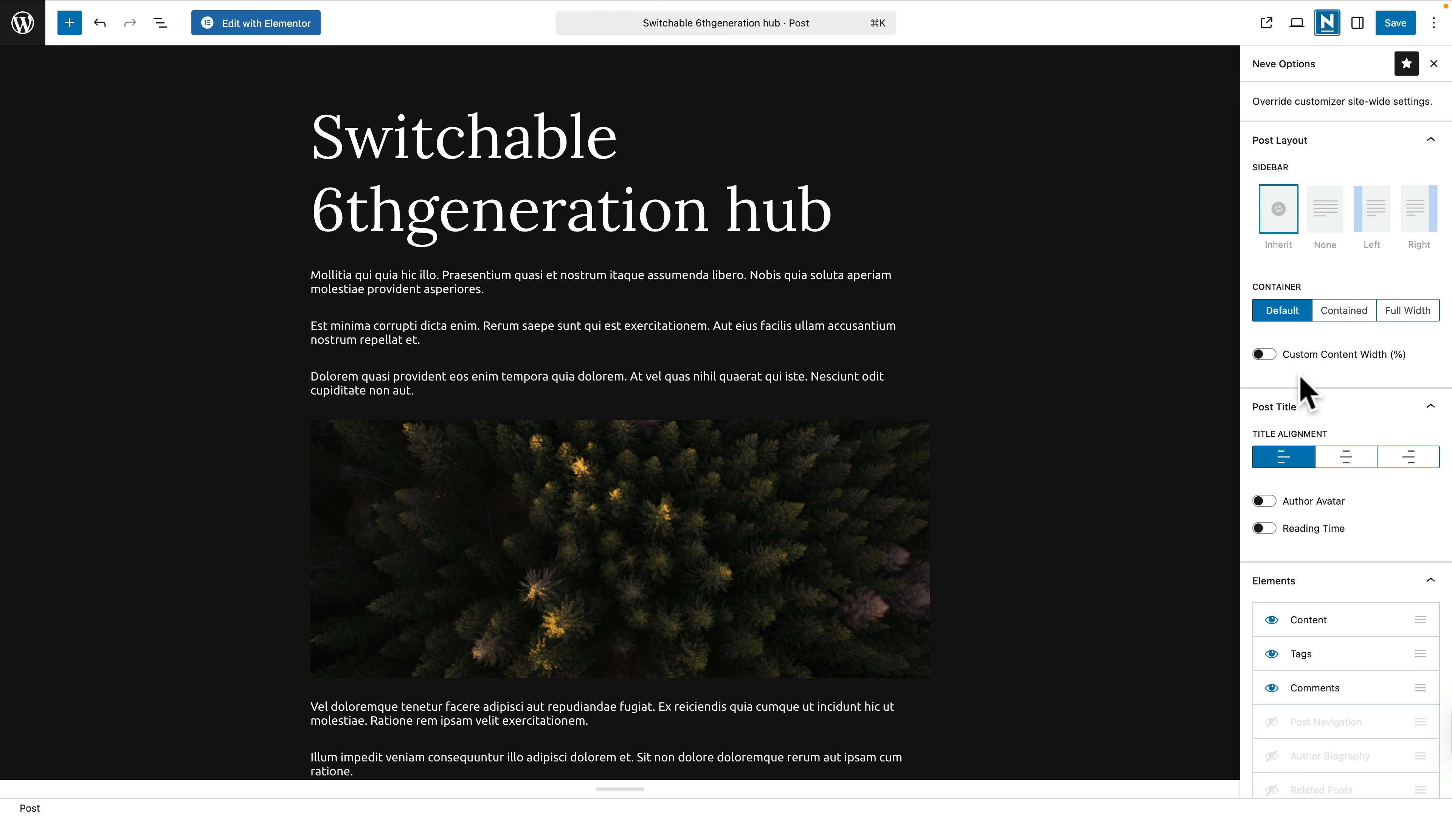
{"action": "scroll", "coordinate": [1300, 376], "scroll_direction": "down", "scroll_amount": 4}
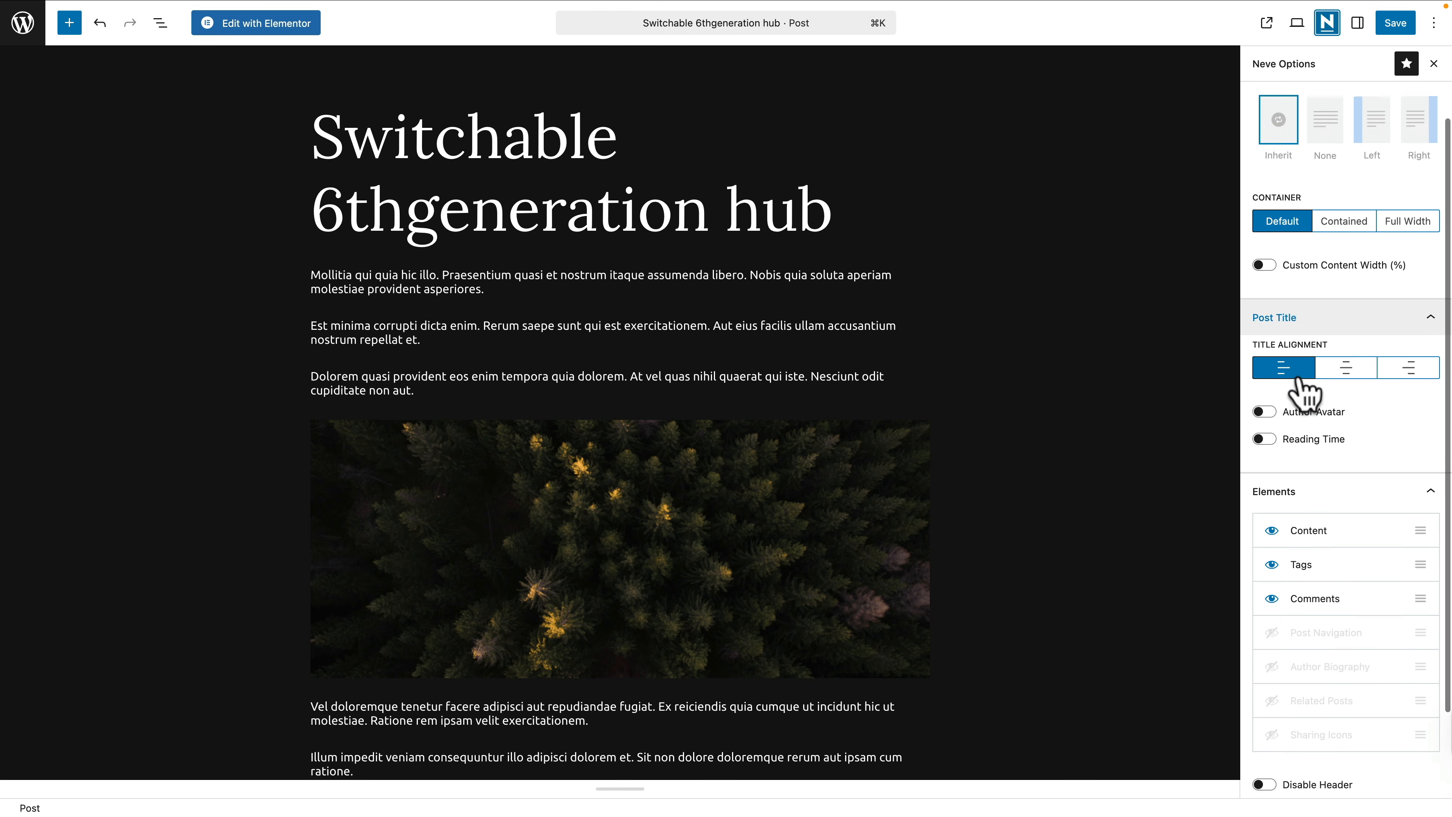
{"action": "left_click", "coordinate": [1354, 275]}
{"action": "left_click", "coordinate": [1297, 284]}
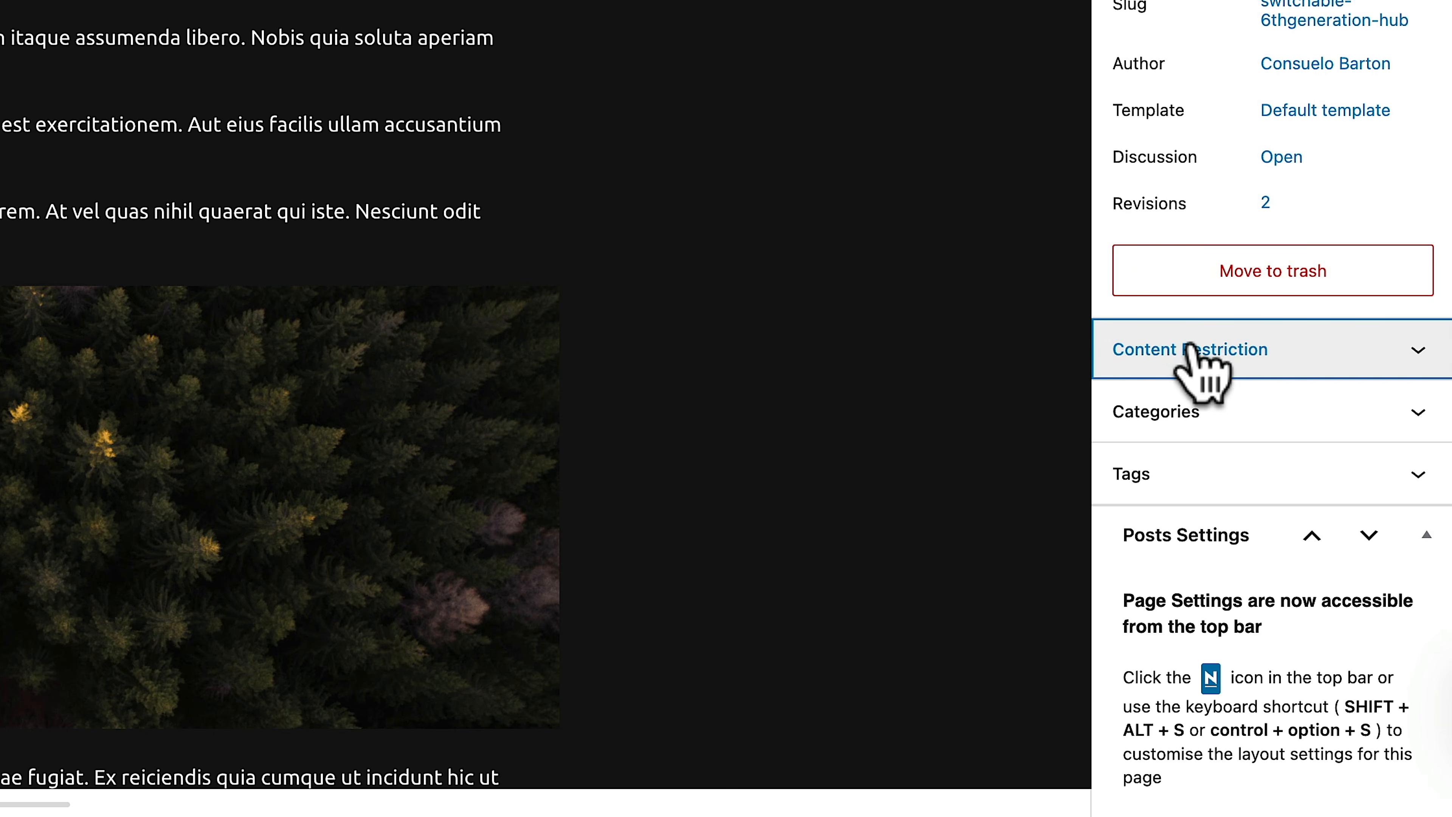
- Open the post's Content Restriction settings, try Restrict Except User Roles with its list of roles, and turn it off again
{"action": "left_click", "coordinate": [1189, 347]}
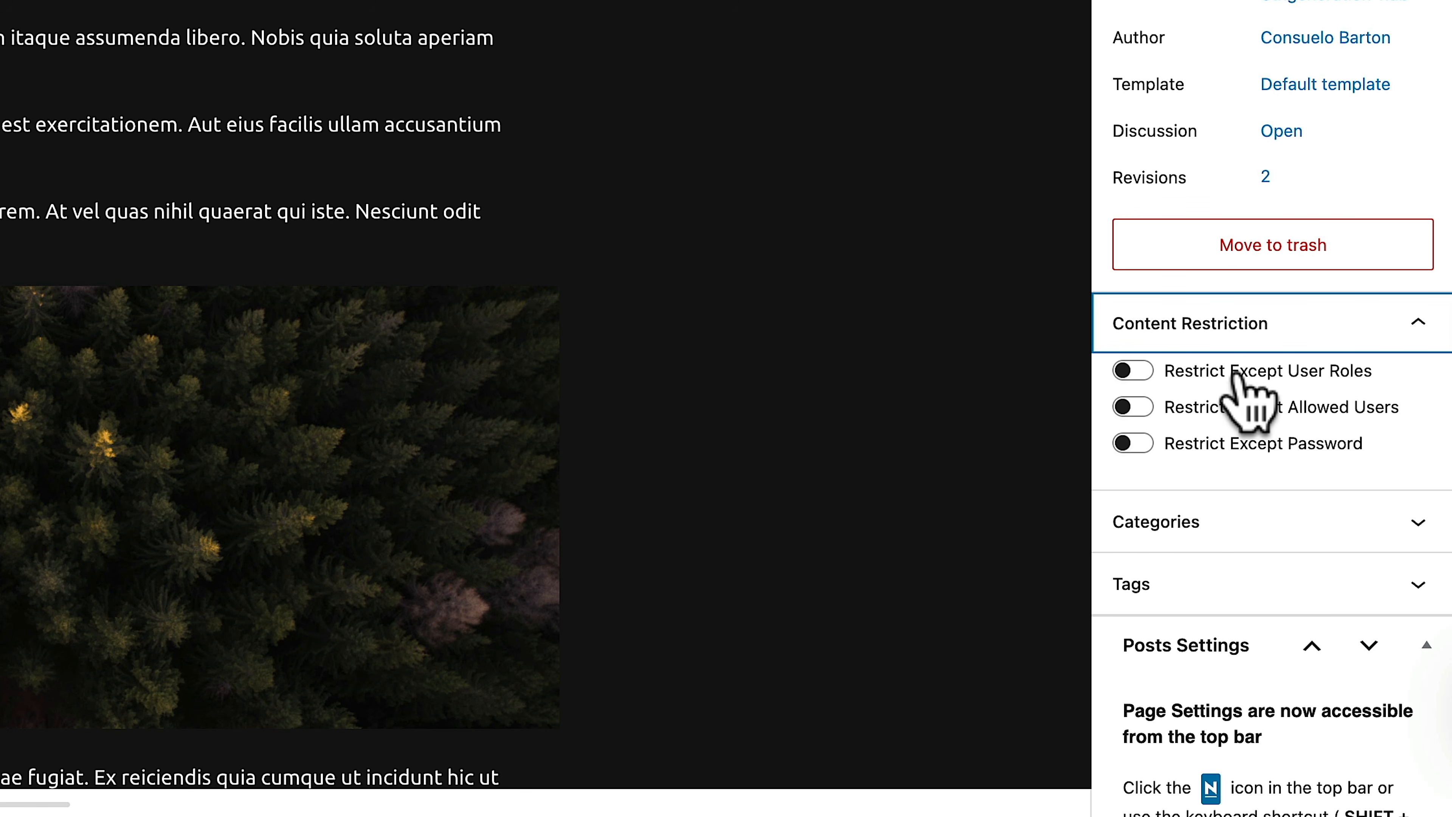
{"action": "left_click", "coordinate": [1139, 370]}
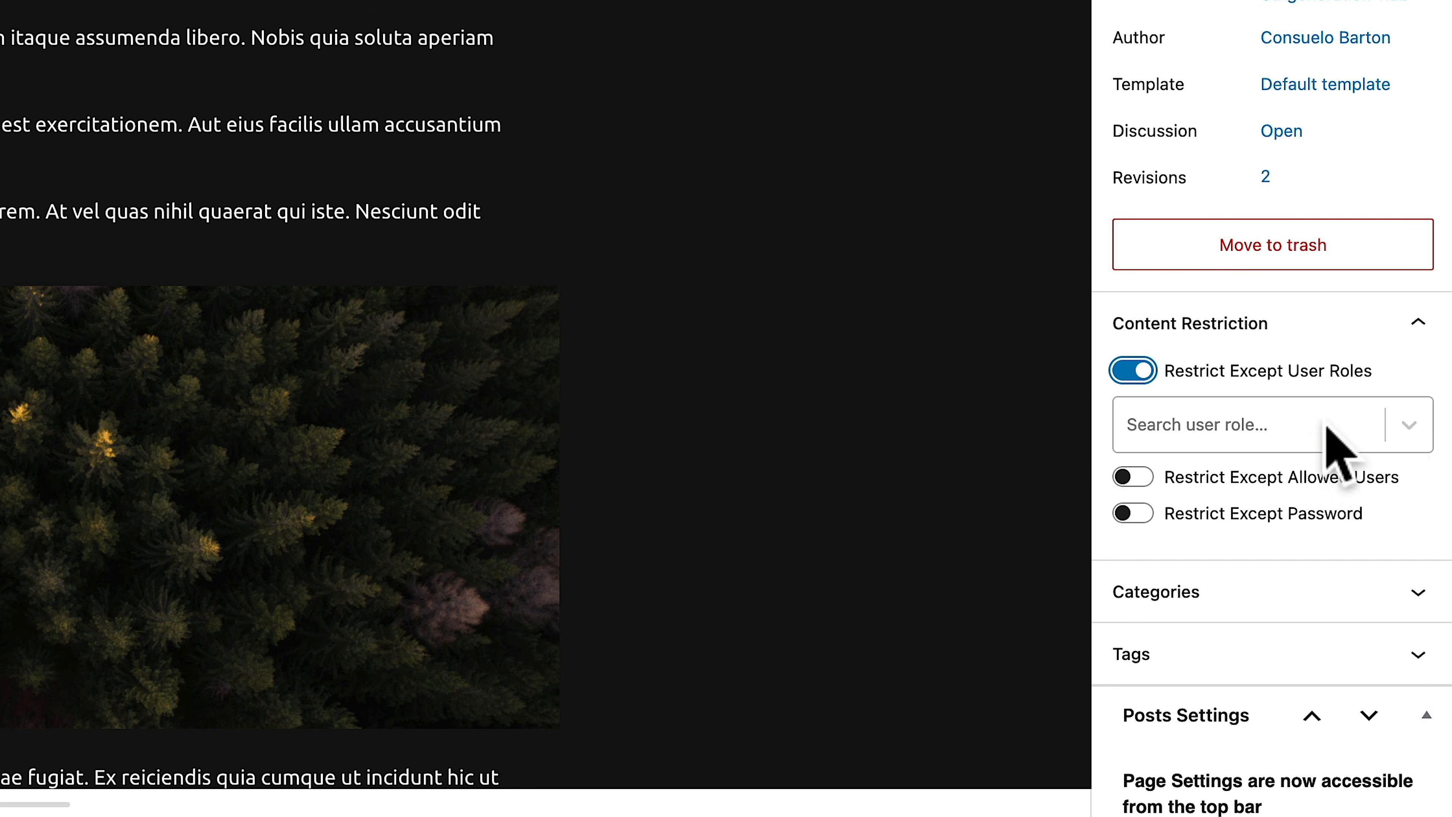
{"action": "left_click", "coordinate": [1403, 424]}
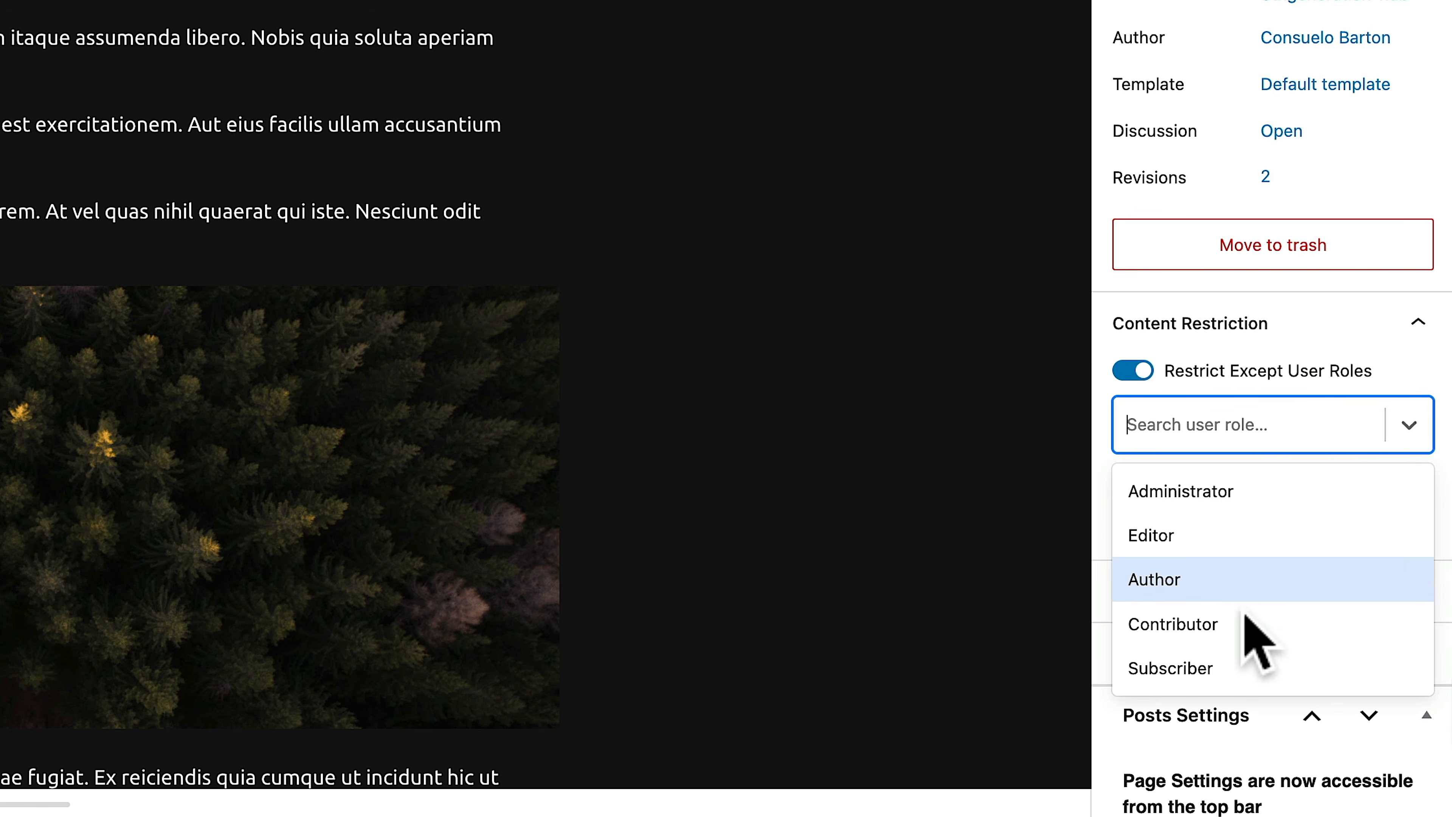
{"action": "left_click", "coordinate": [1223, 667]}
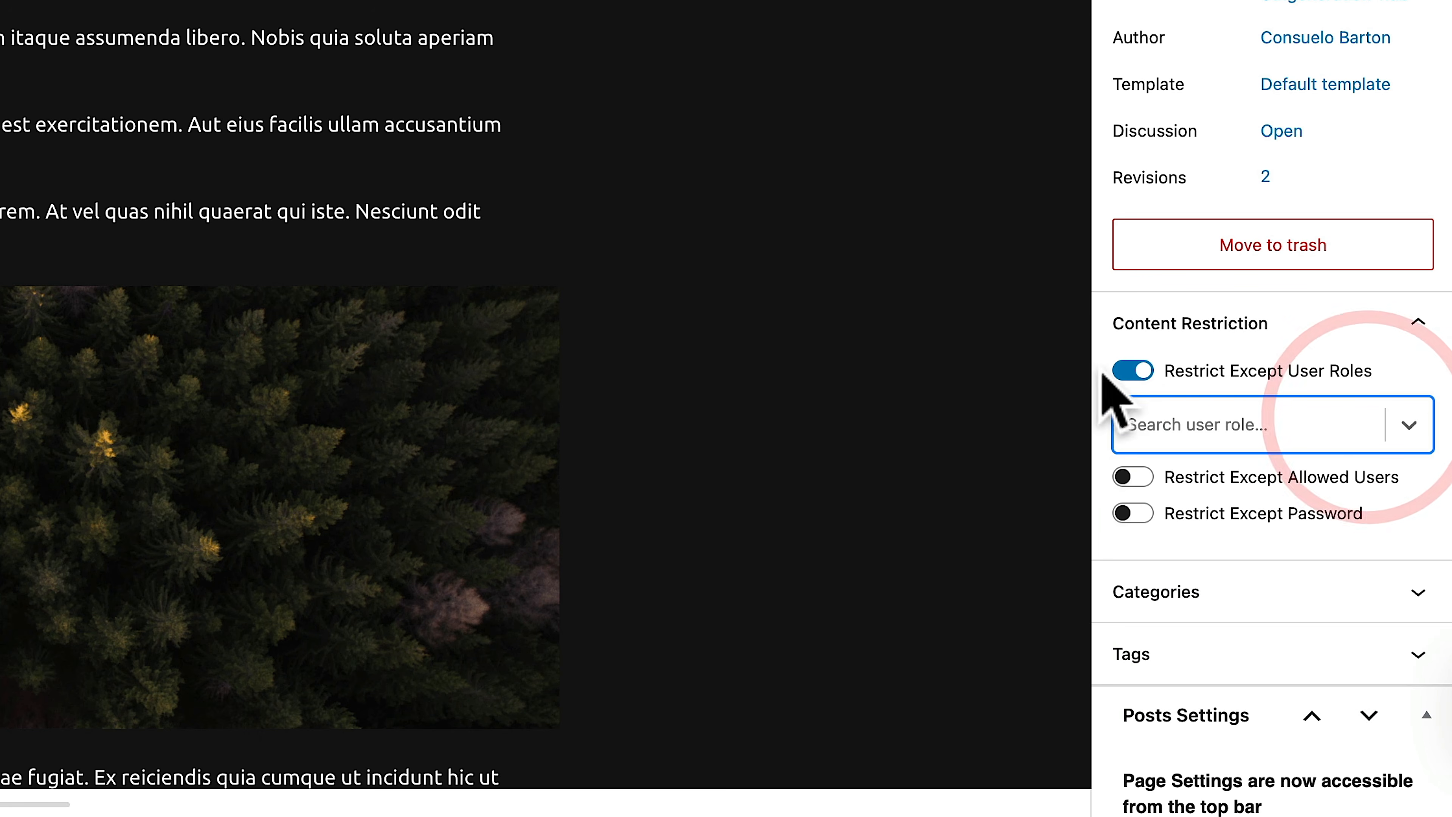
{"action": "left_click", "coordinate": [1131, 370]}
- Try the Restrict Except Allowed Users and Restrict Except Password options in turn, switching each off again
{"action": "left_click", "coordinate": [1131, 407]}
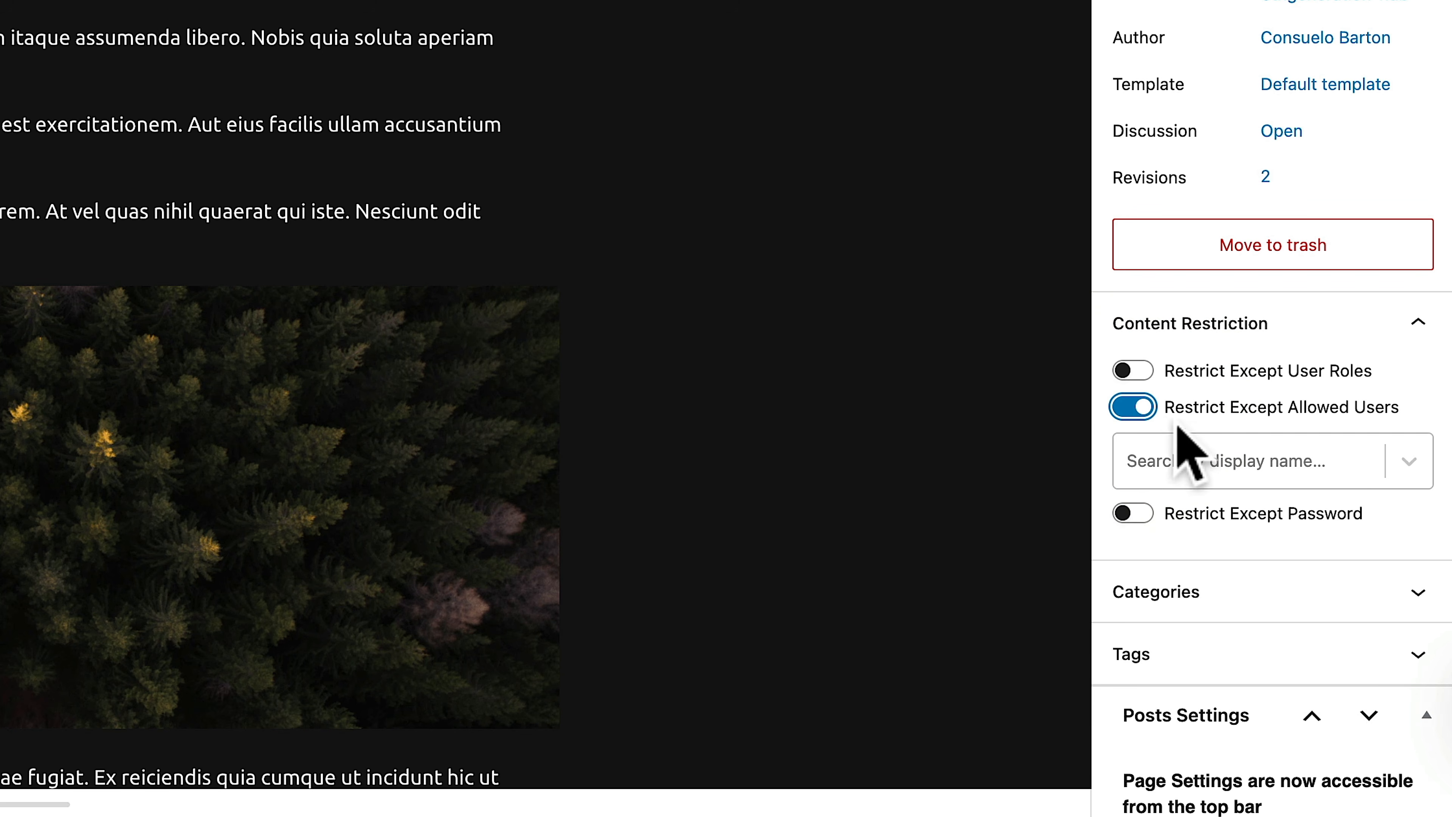
{"action": "left_click", "coordinate": [1132, 407]}
{"action": "left_click", "coordinate": [1131, 443]}
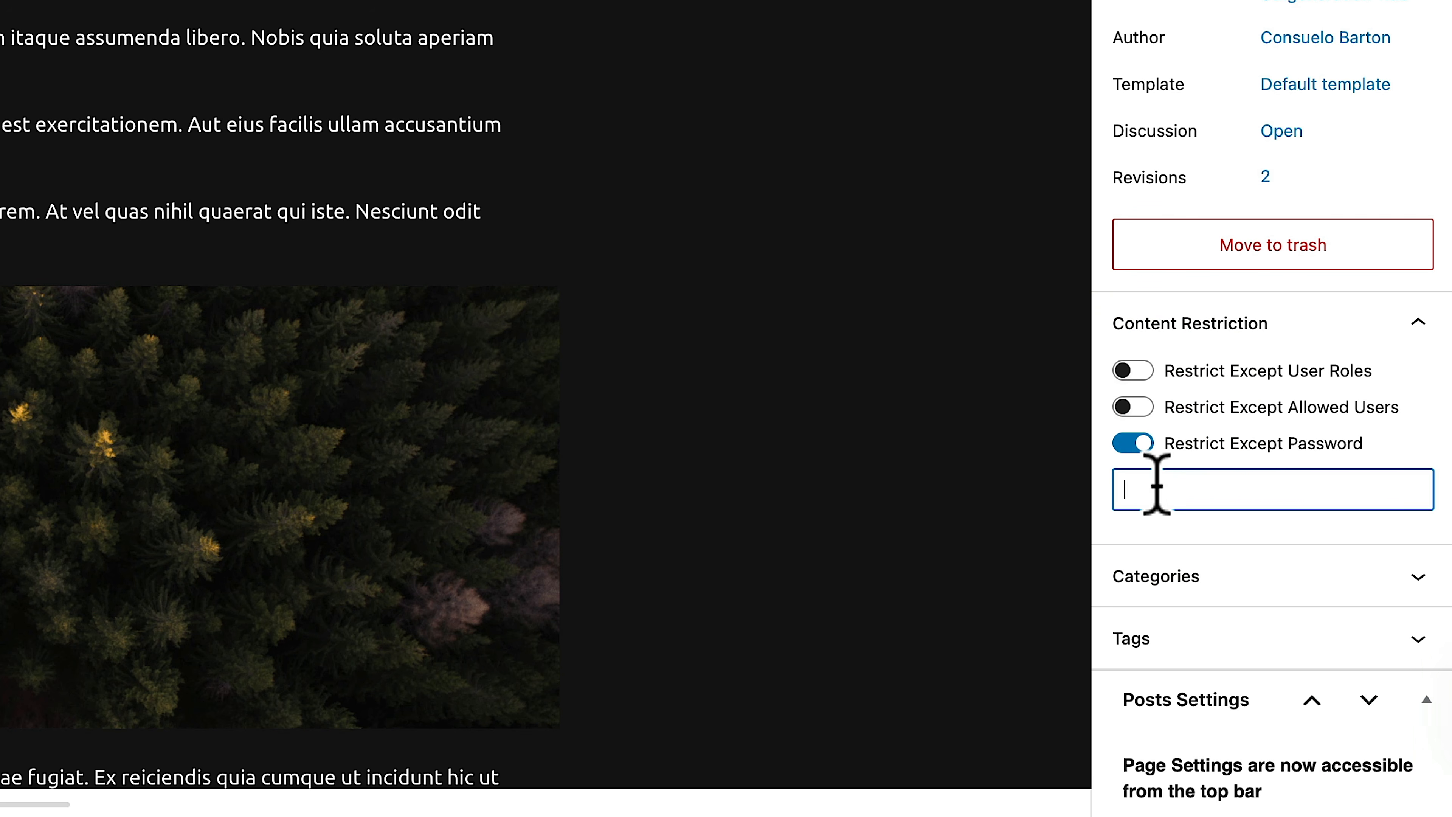
{"action": "left_click", "coordinate": [1129, 444]}
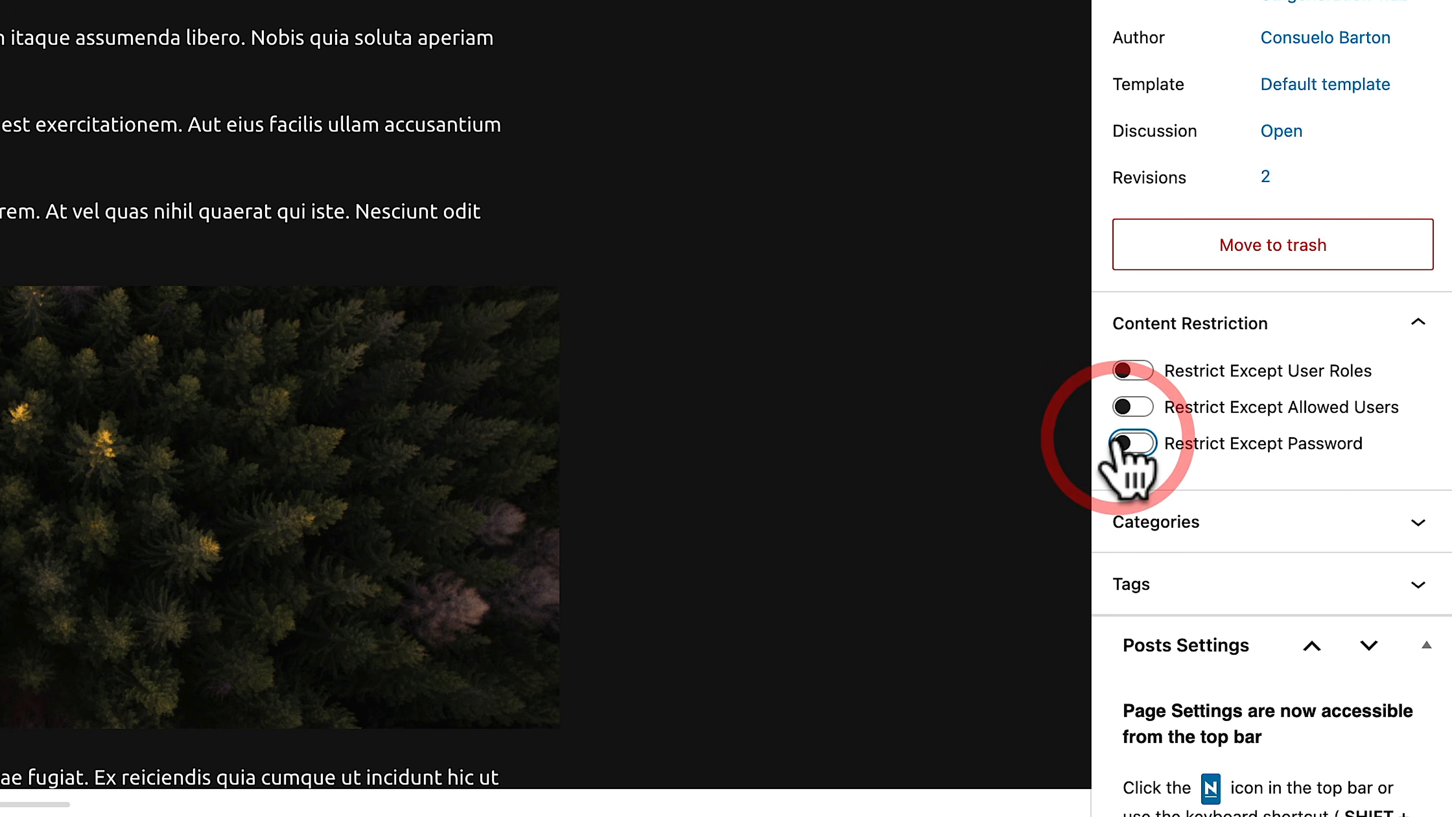